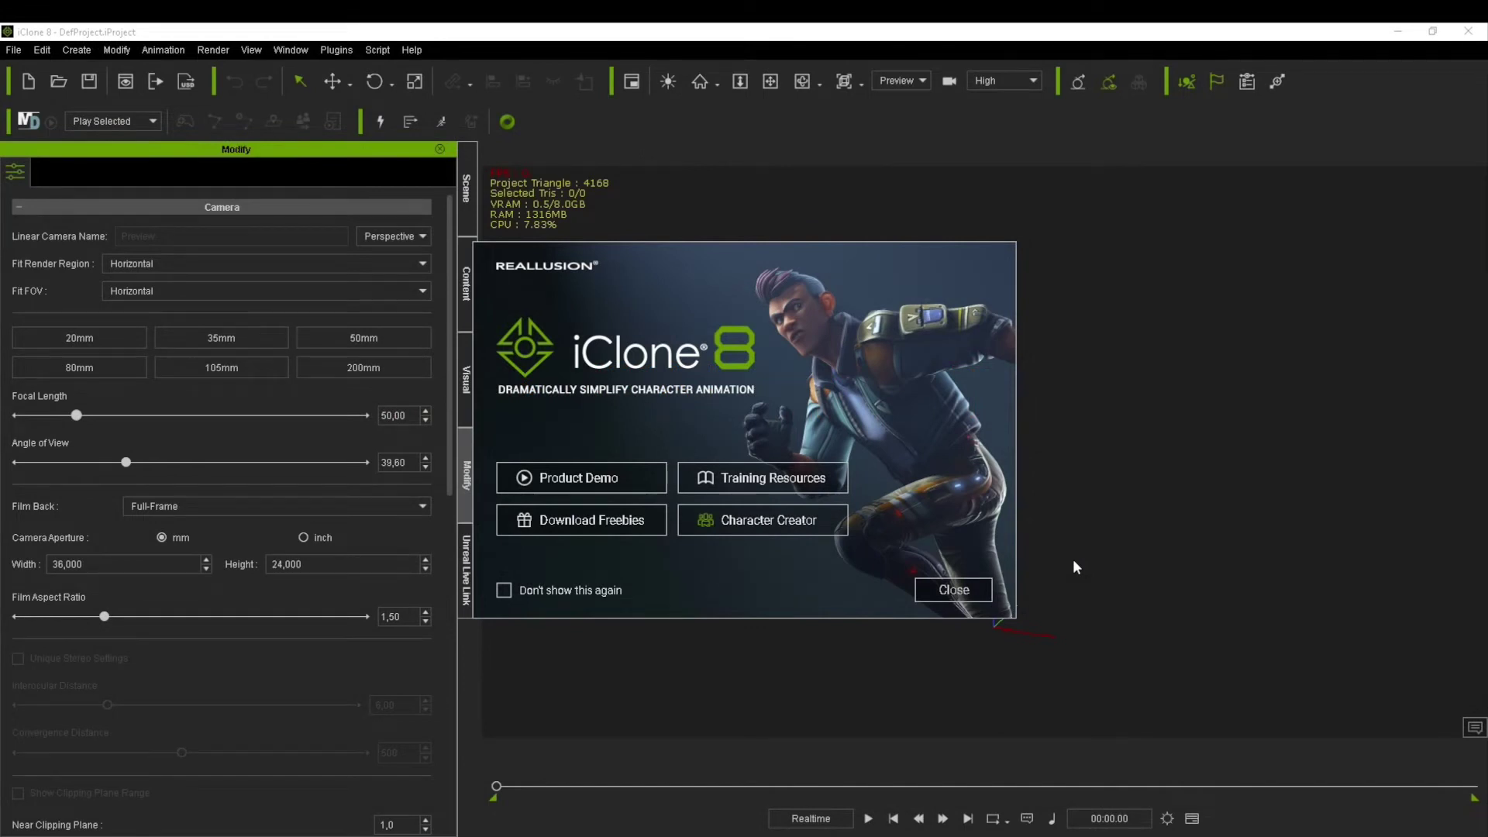
Step: Search all template content for "ultimate" and select THE ULTIMATE EXPRESSIONS and AARON CHARACTER PACK
left_click(948, 592)
left_click(466, 289)
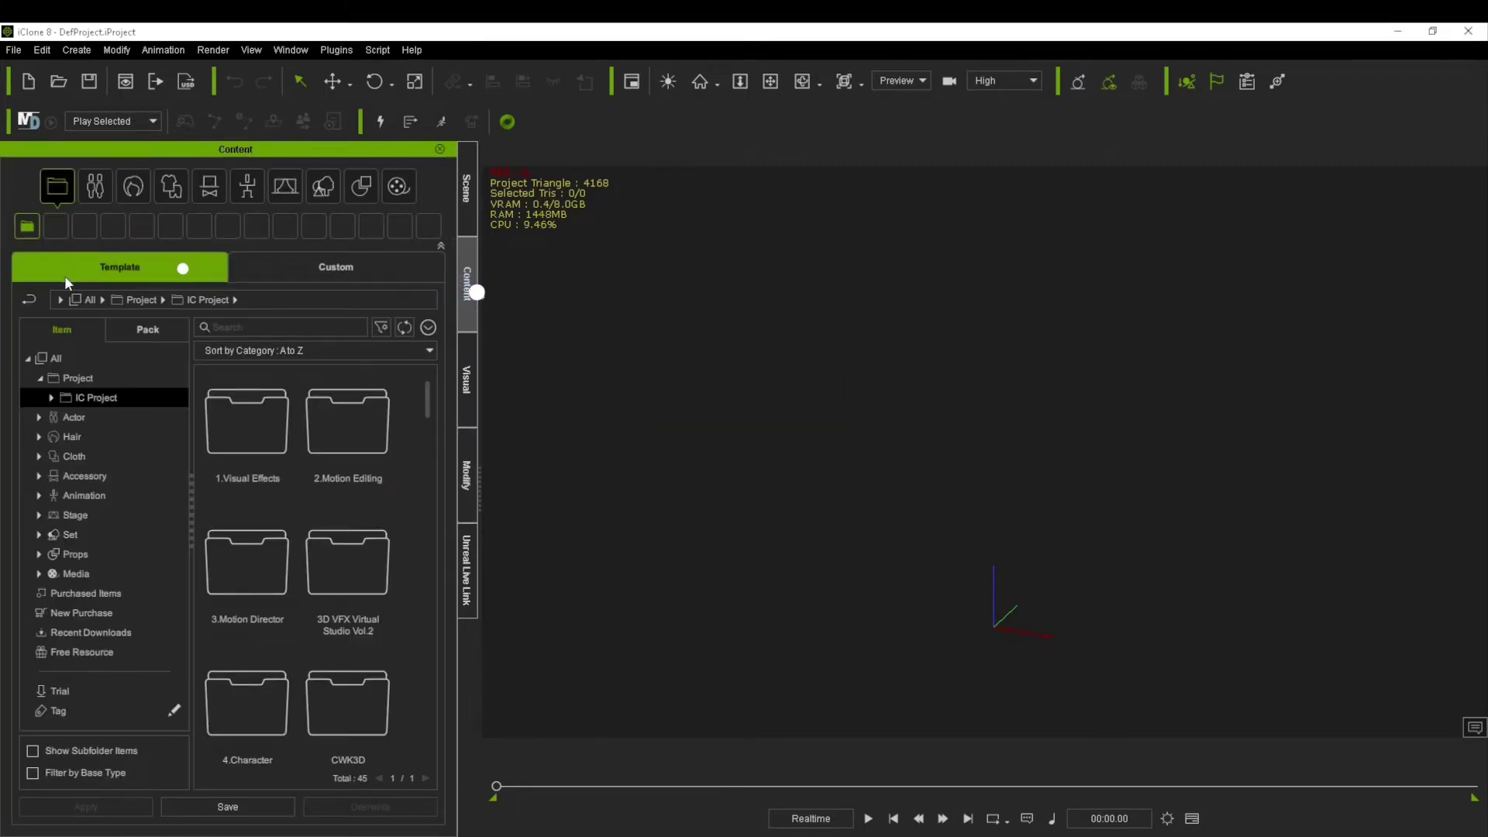
left_click(77, 357)
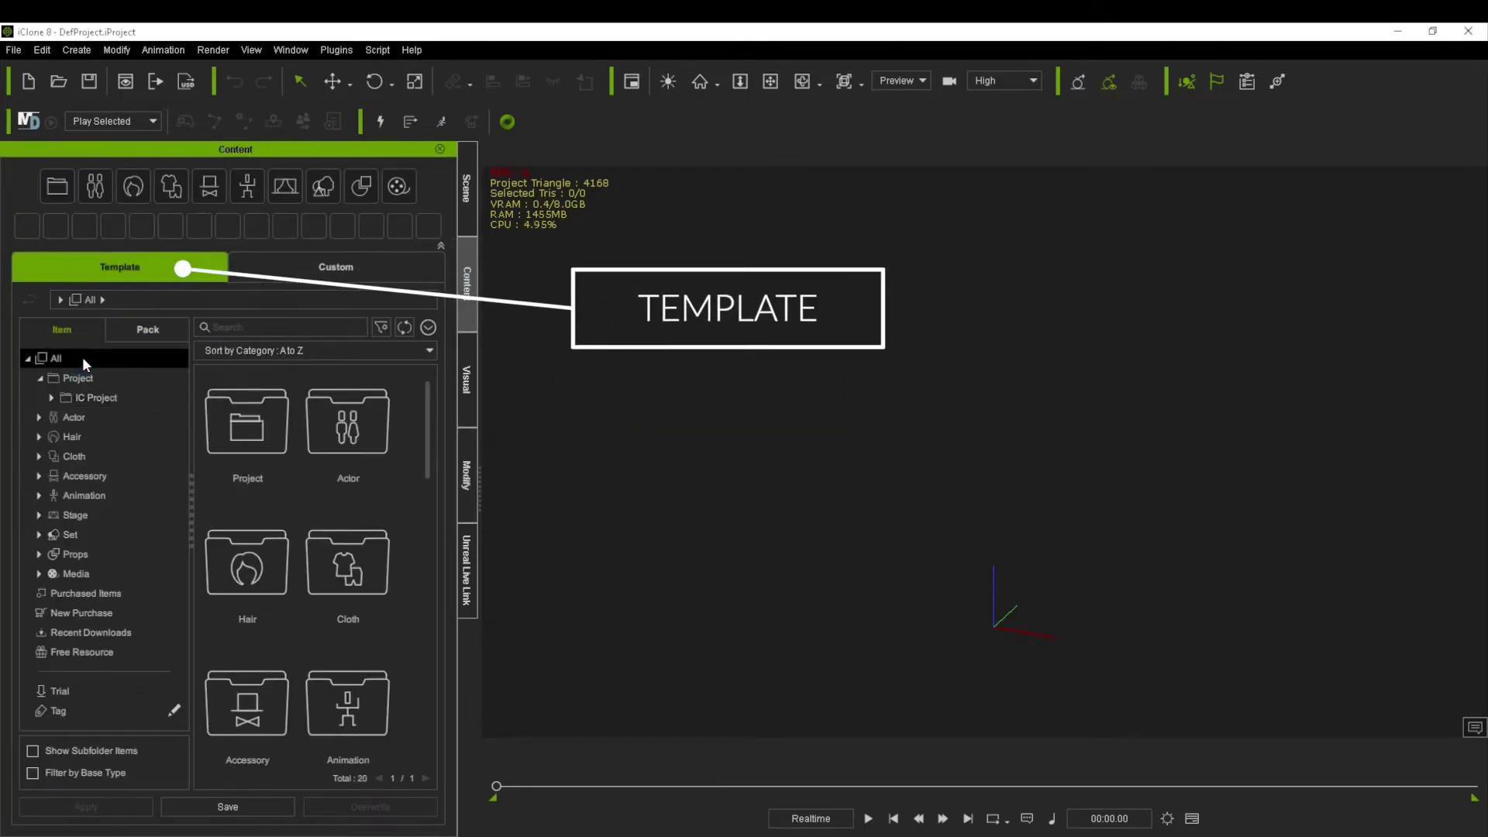
left_click(253, 323)
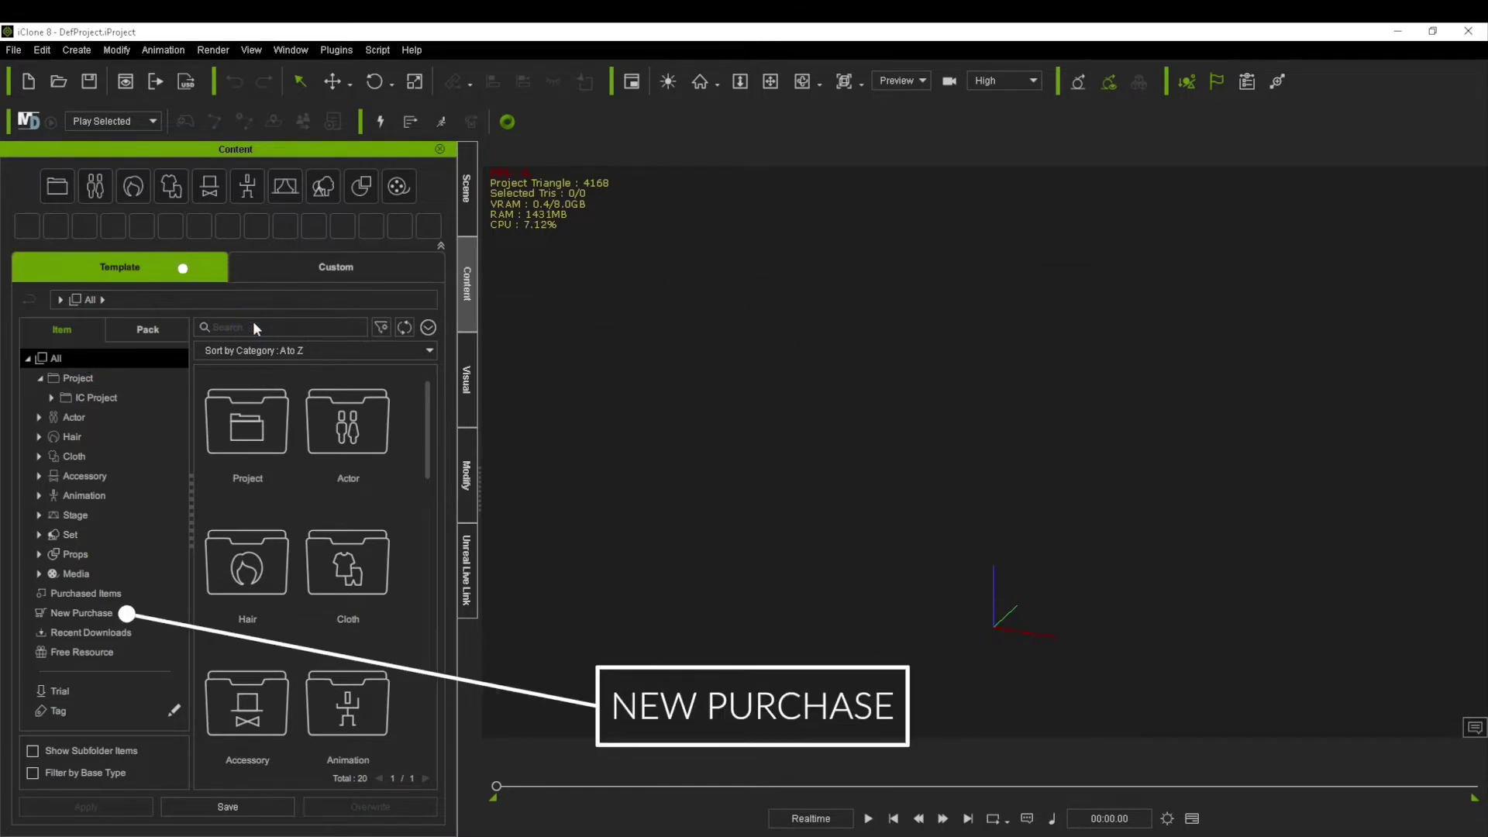
type("ultimate")
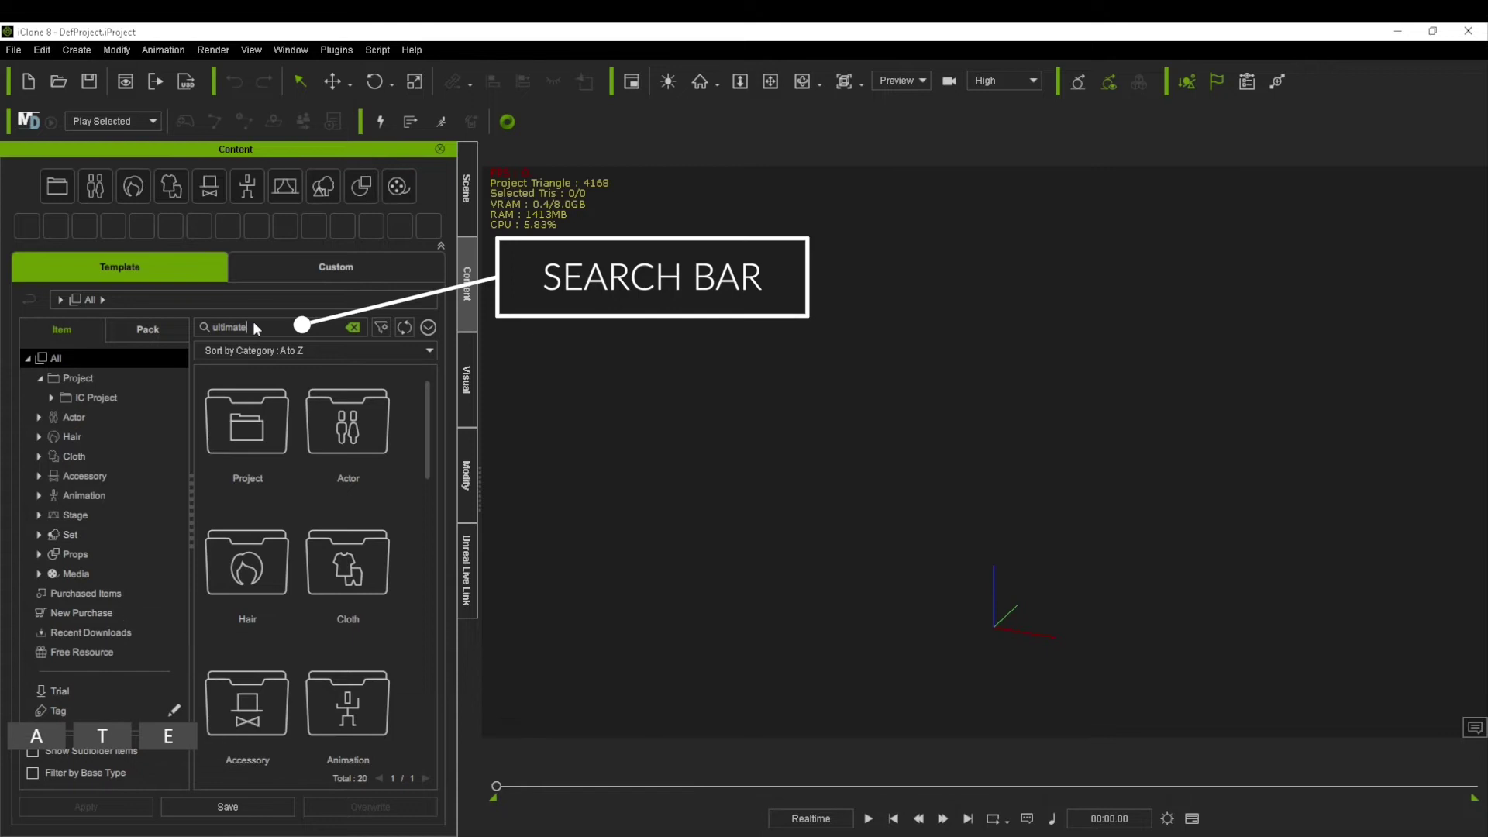
key("Return")
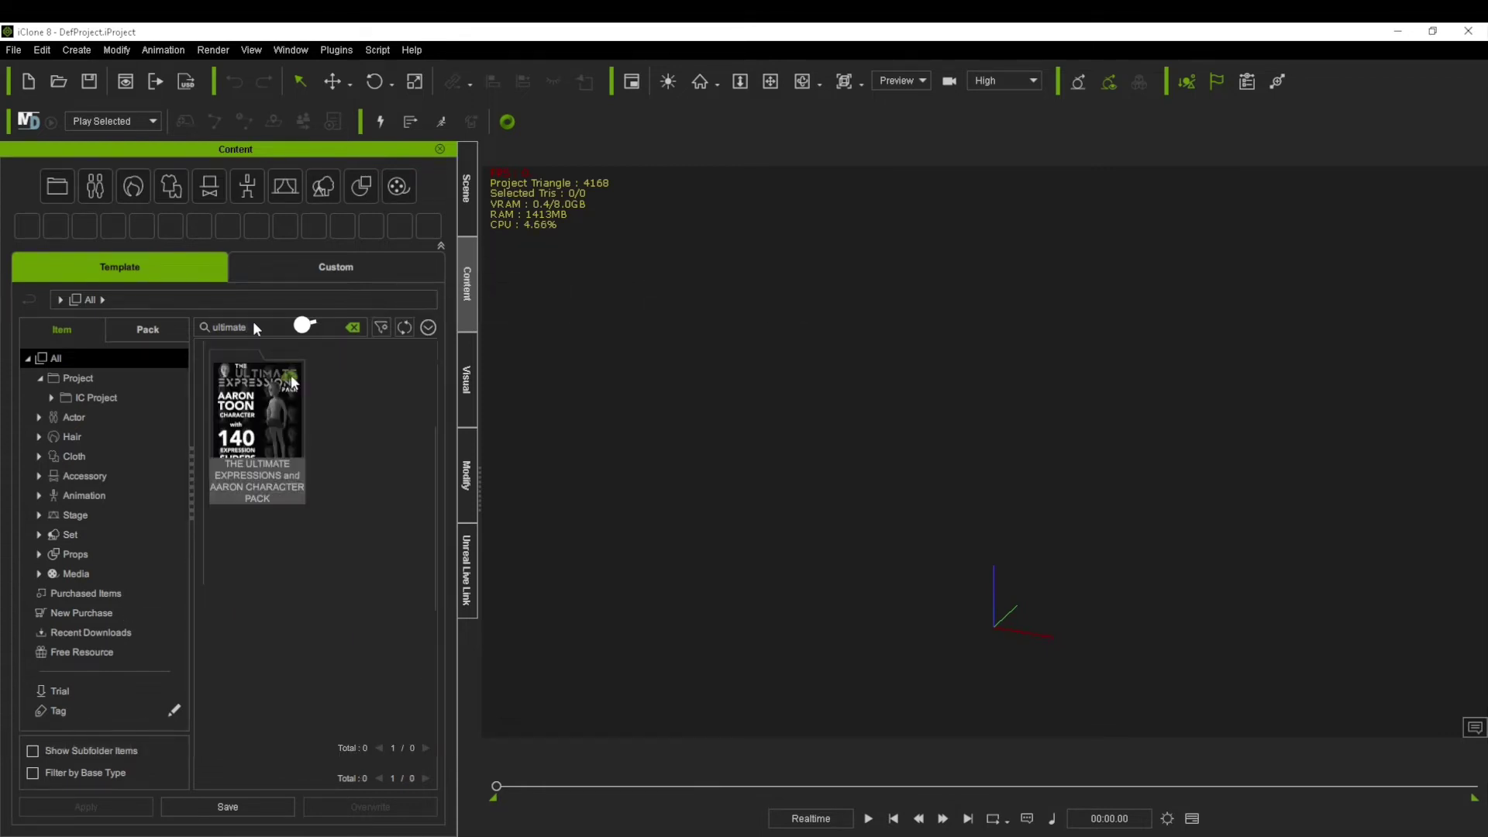
left_click(293, 382)
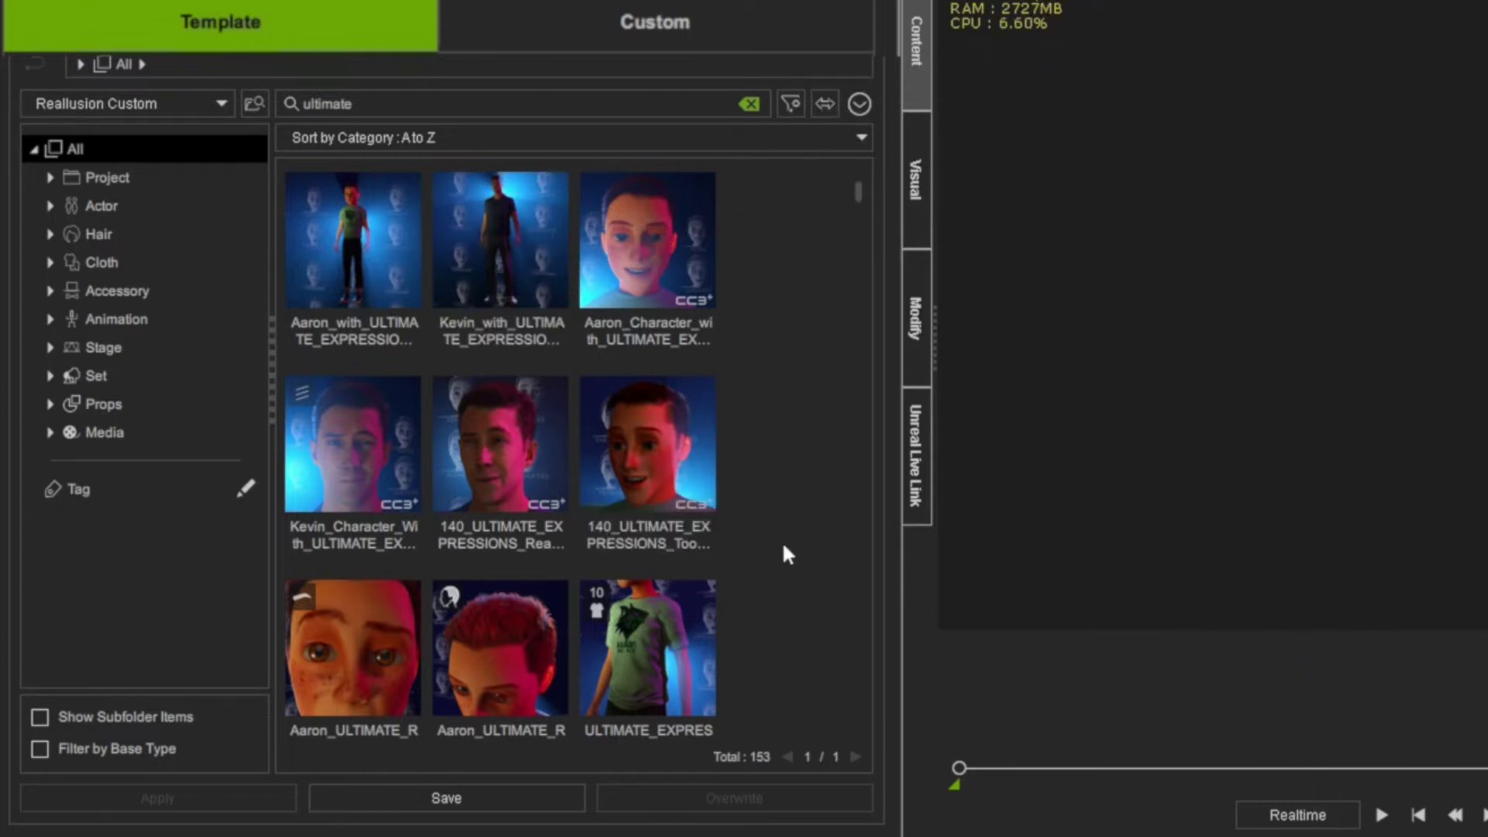
Step: Browse the "ultimate" content, examining the included characters, facial profiles, hair, clothing, shoes and iTalk expression files
scroll(783, 541, "down", 2)
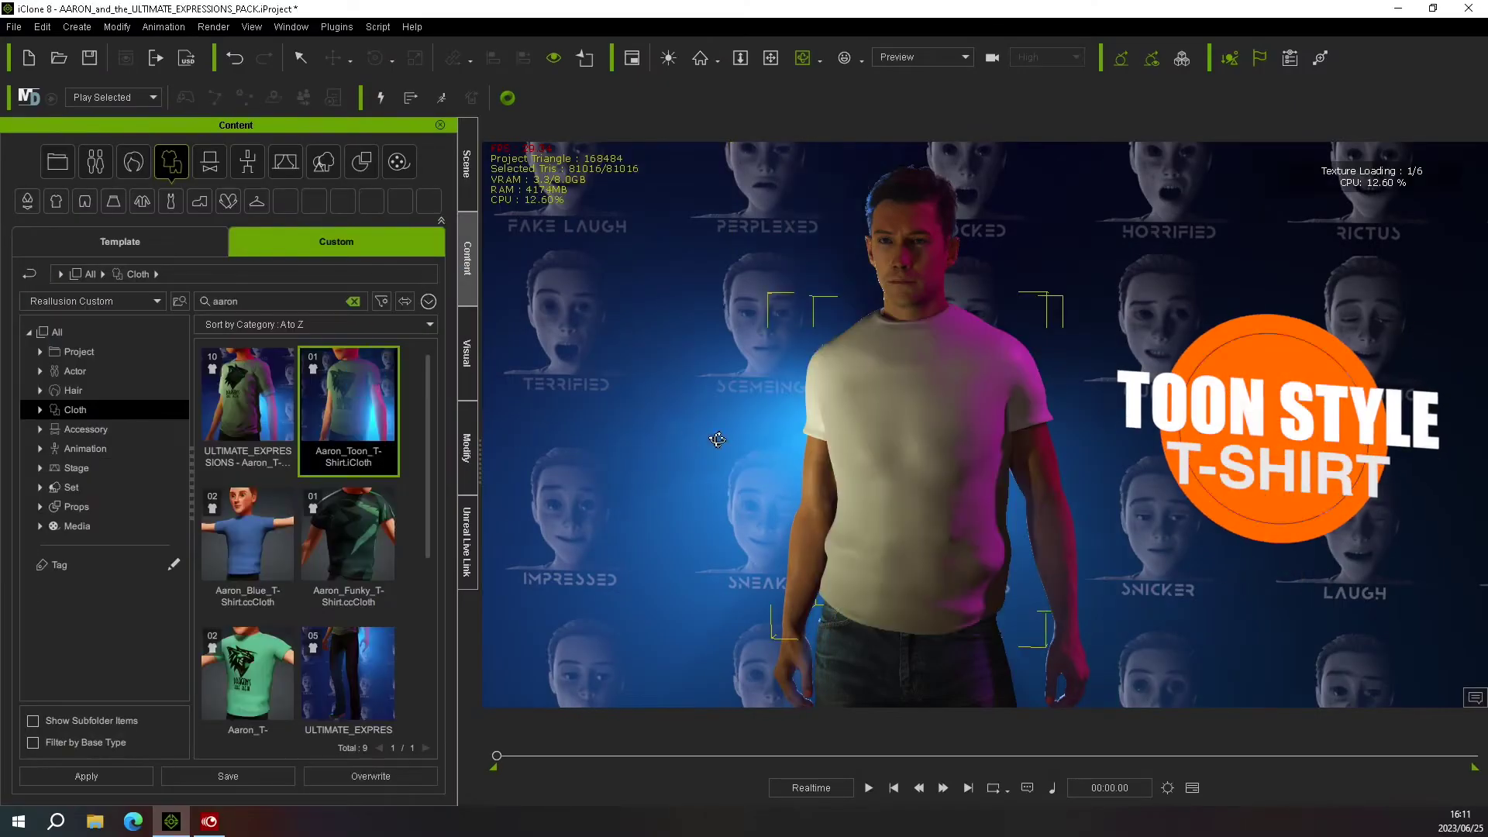
left_click(73, 390)
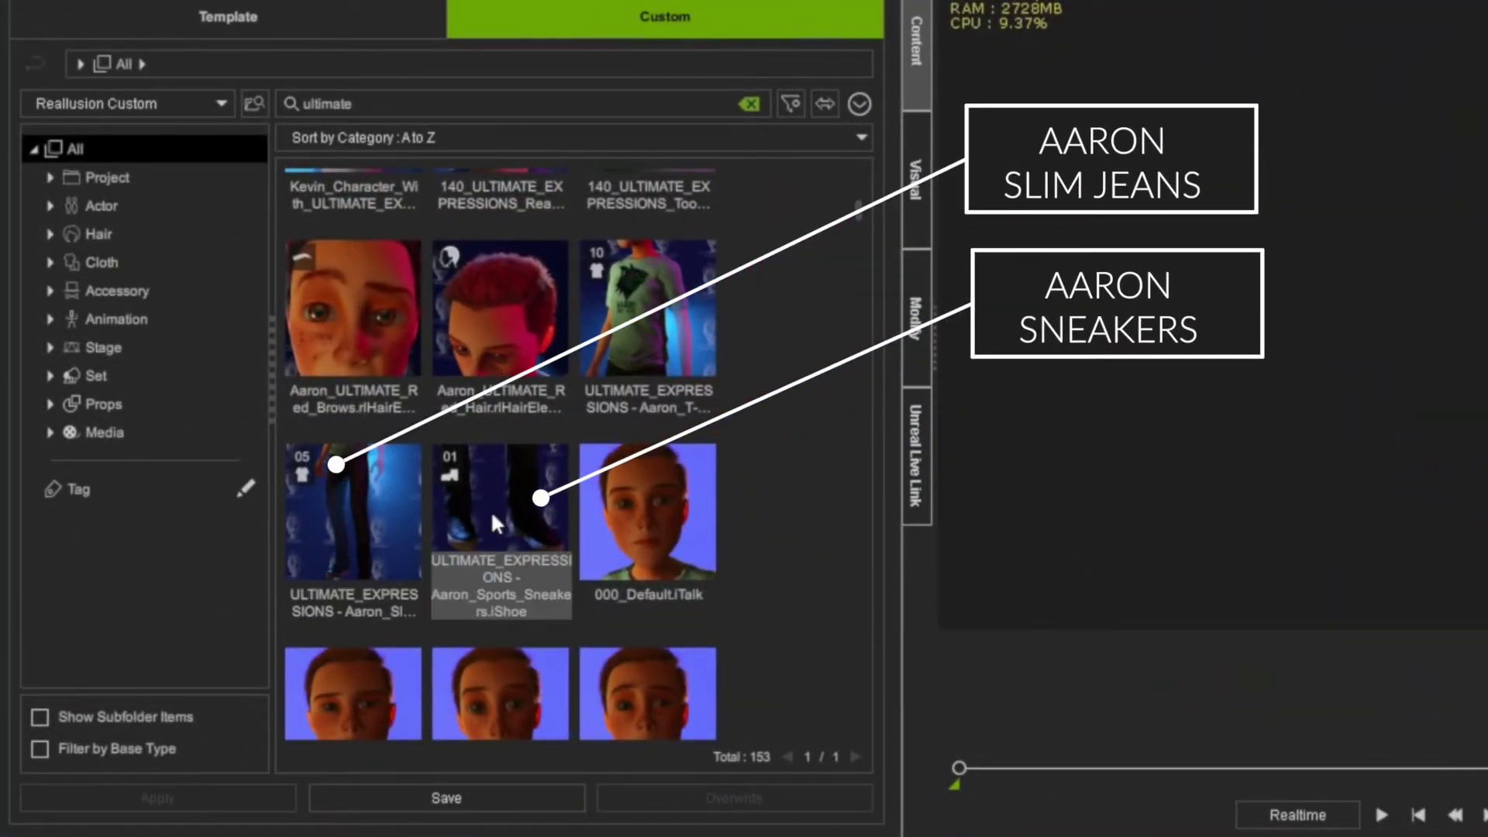
scroll(686, 542, "down", 1)
scroll(683, 530, "up", 1)
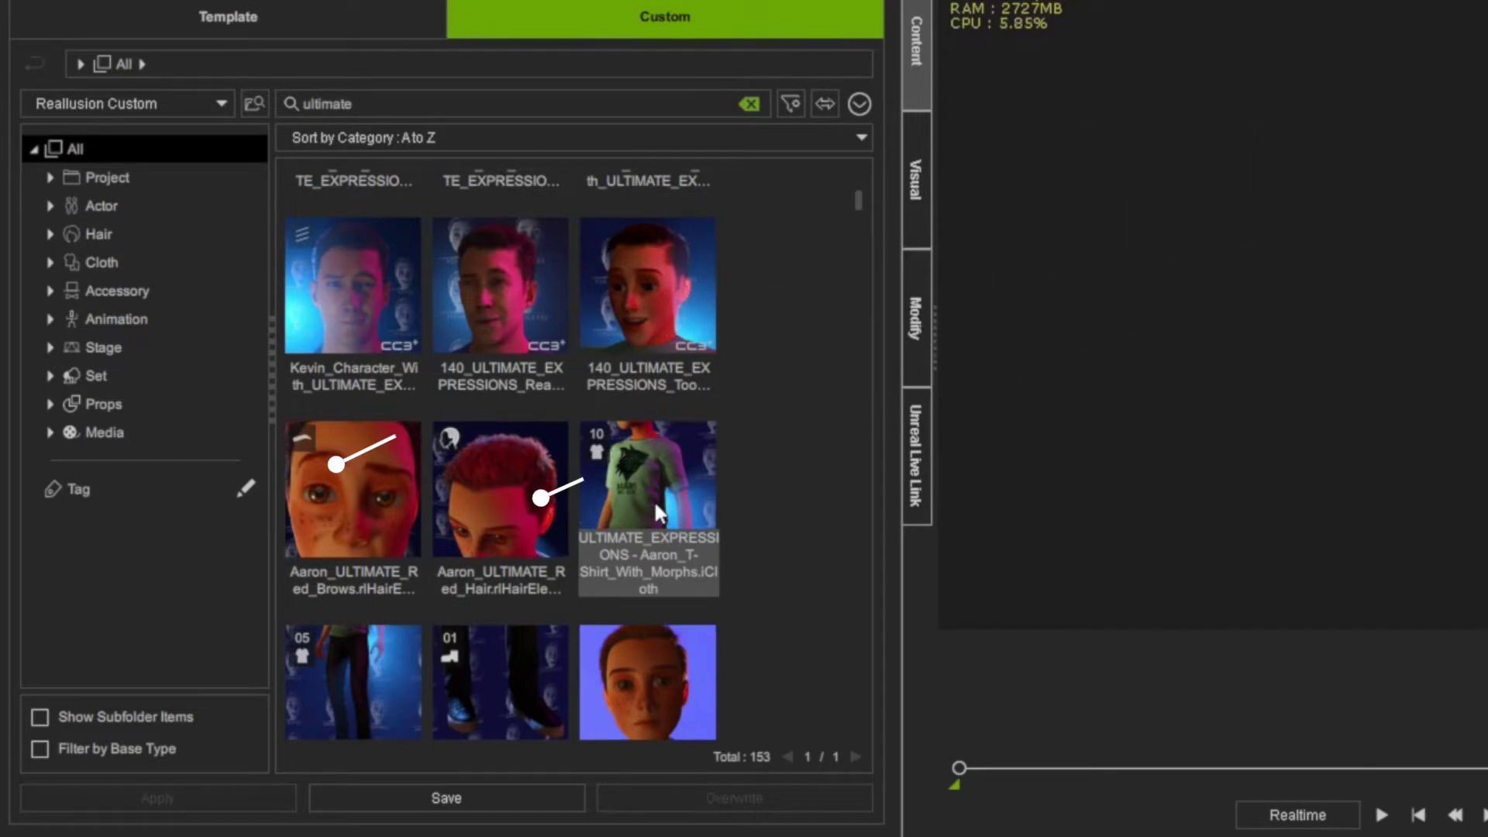
scroll(654, 500, "down", 1)
scroll(656, 505, "down", 4)
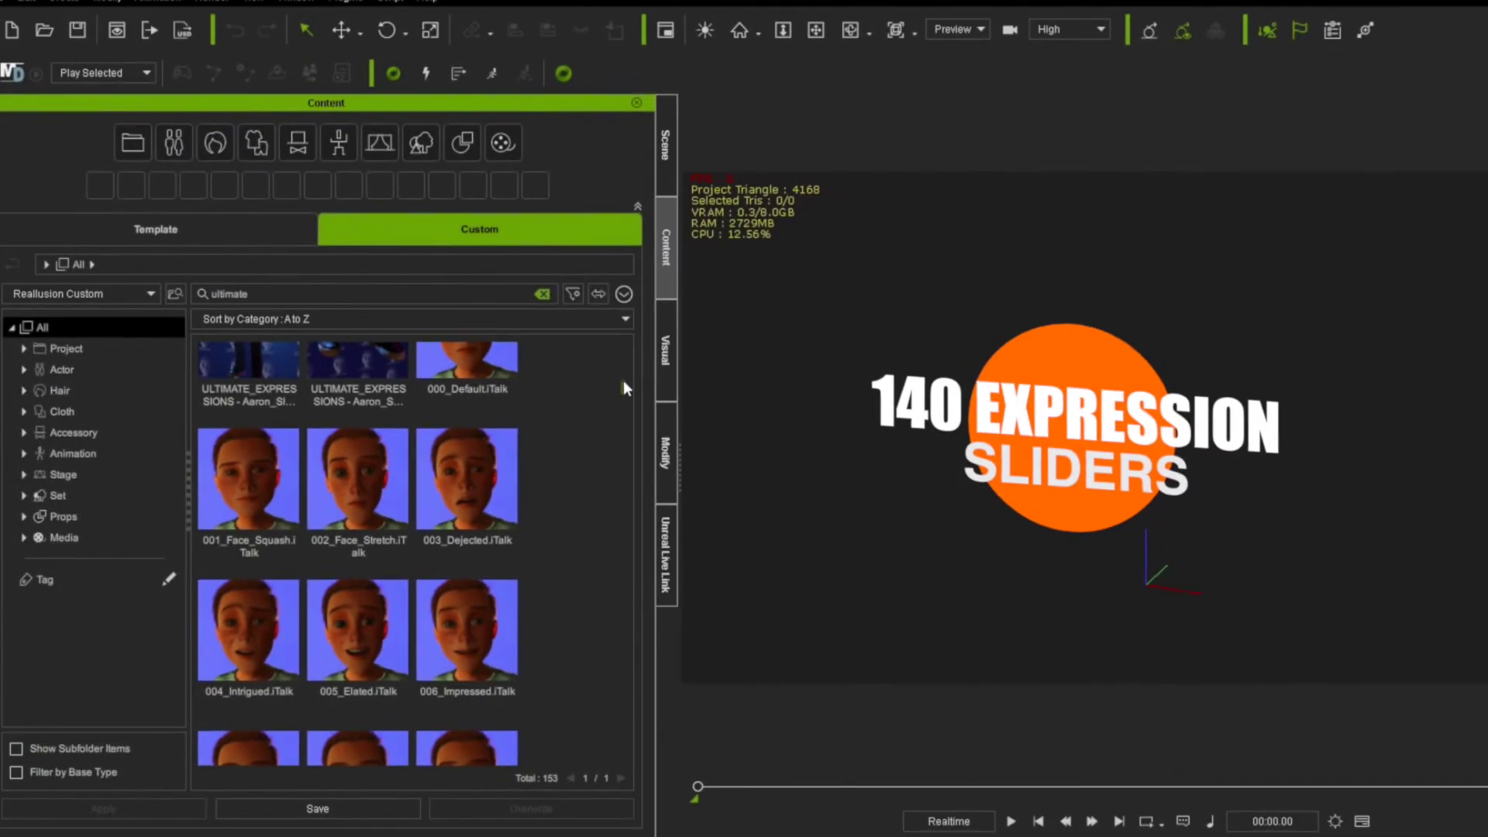
scroll(619, 428, "down", 5)
scroll(619, 428, "down", 10)
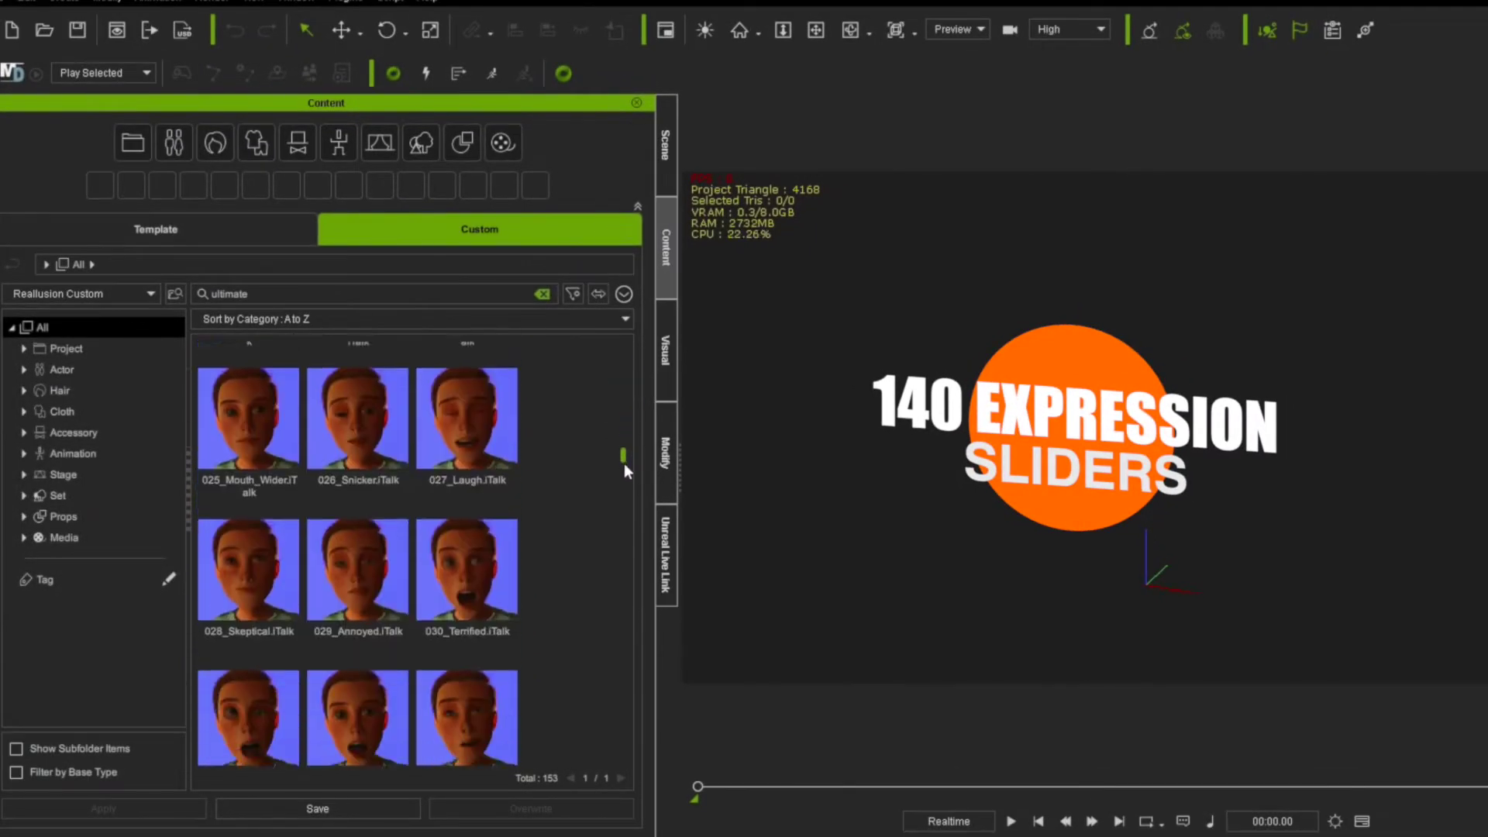
left_click_drag(629, 497, 626, 756)
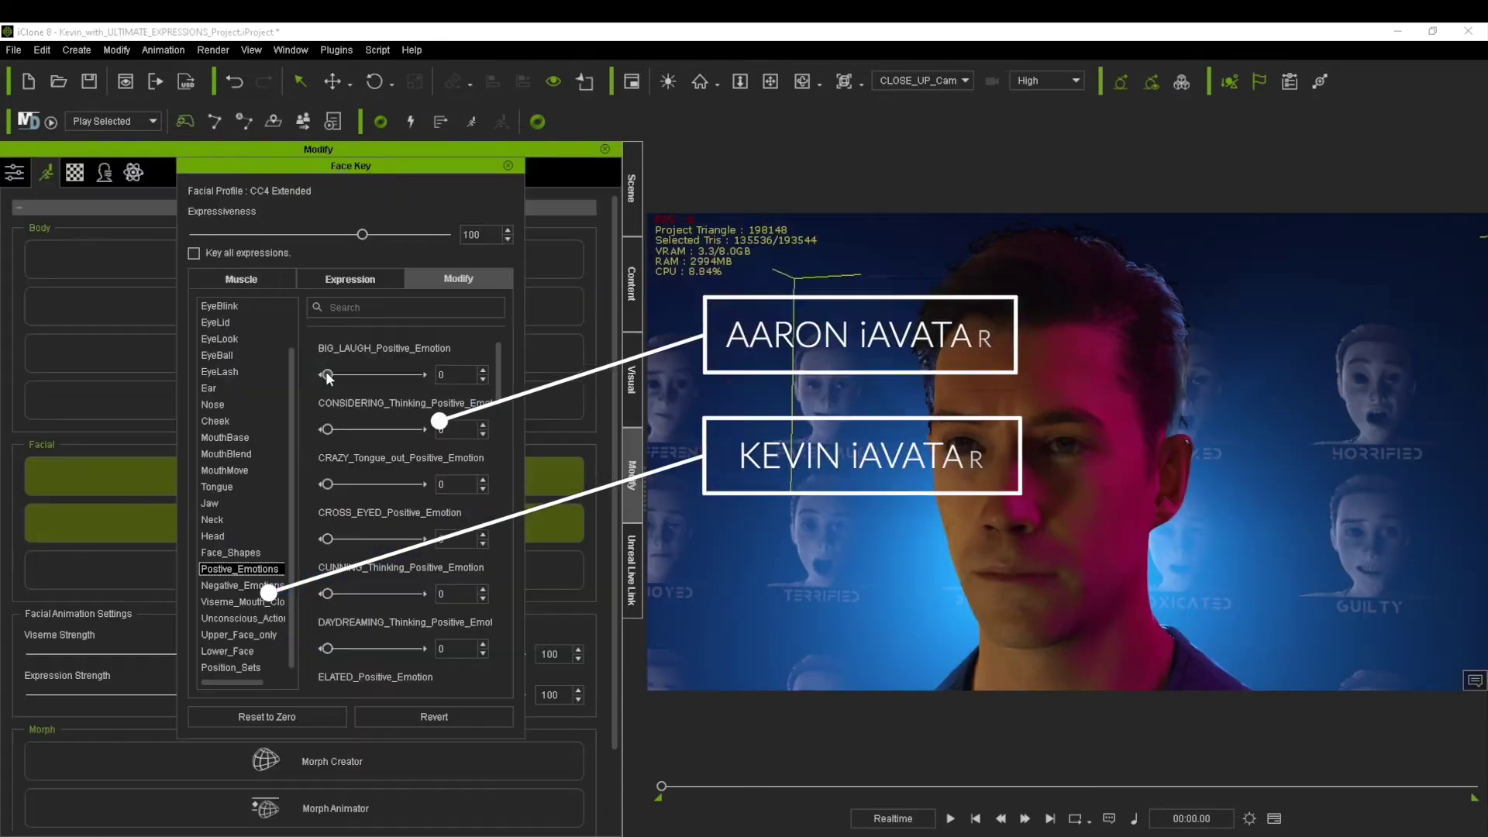
Step: Test Kevin's positive emotion sliders, trying CONSIDERING_Thinking at 100 before resetting it, and CROSS_EYED at about 92
left_click_drag(327, 375, 148, 393)
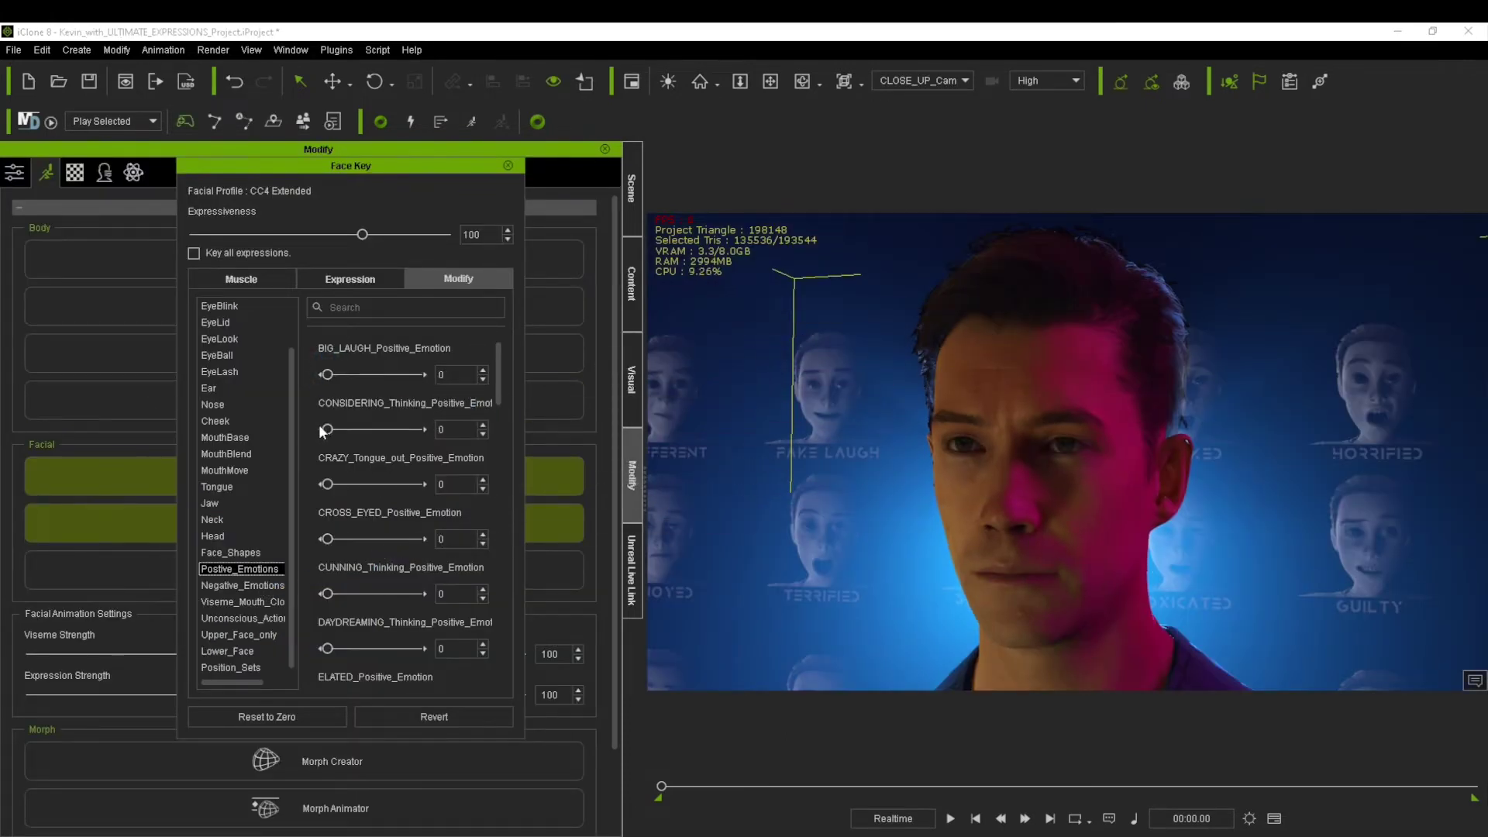
left_click_drag(352, 427, 518, 454)
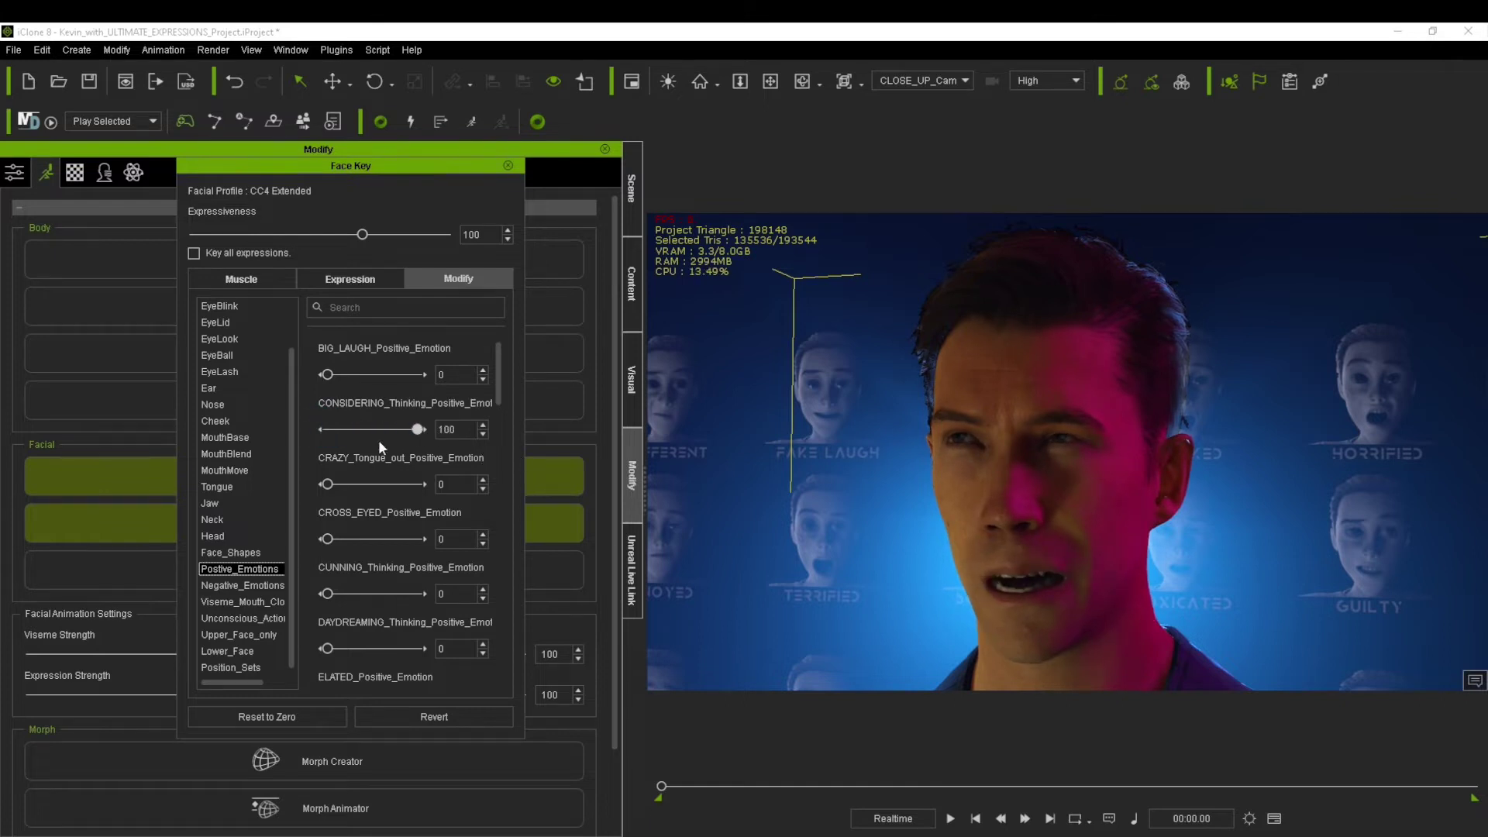
left_click_drag(378, 440, 245, 501)
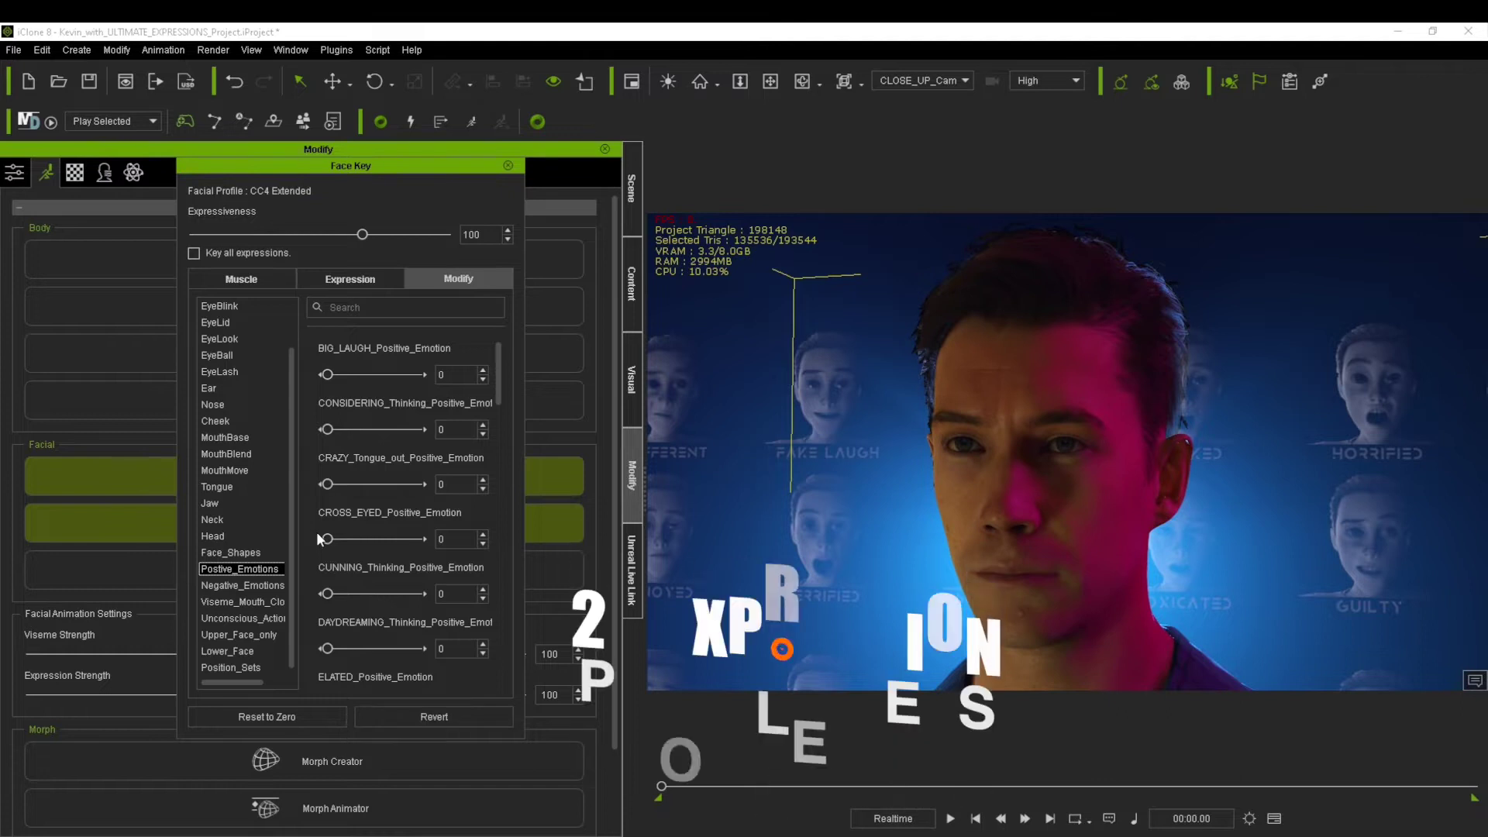
left_click_drag(326, 539, 411, 542)
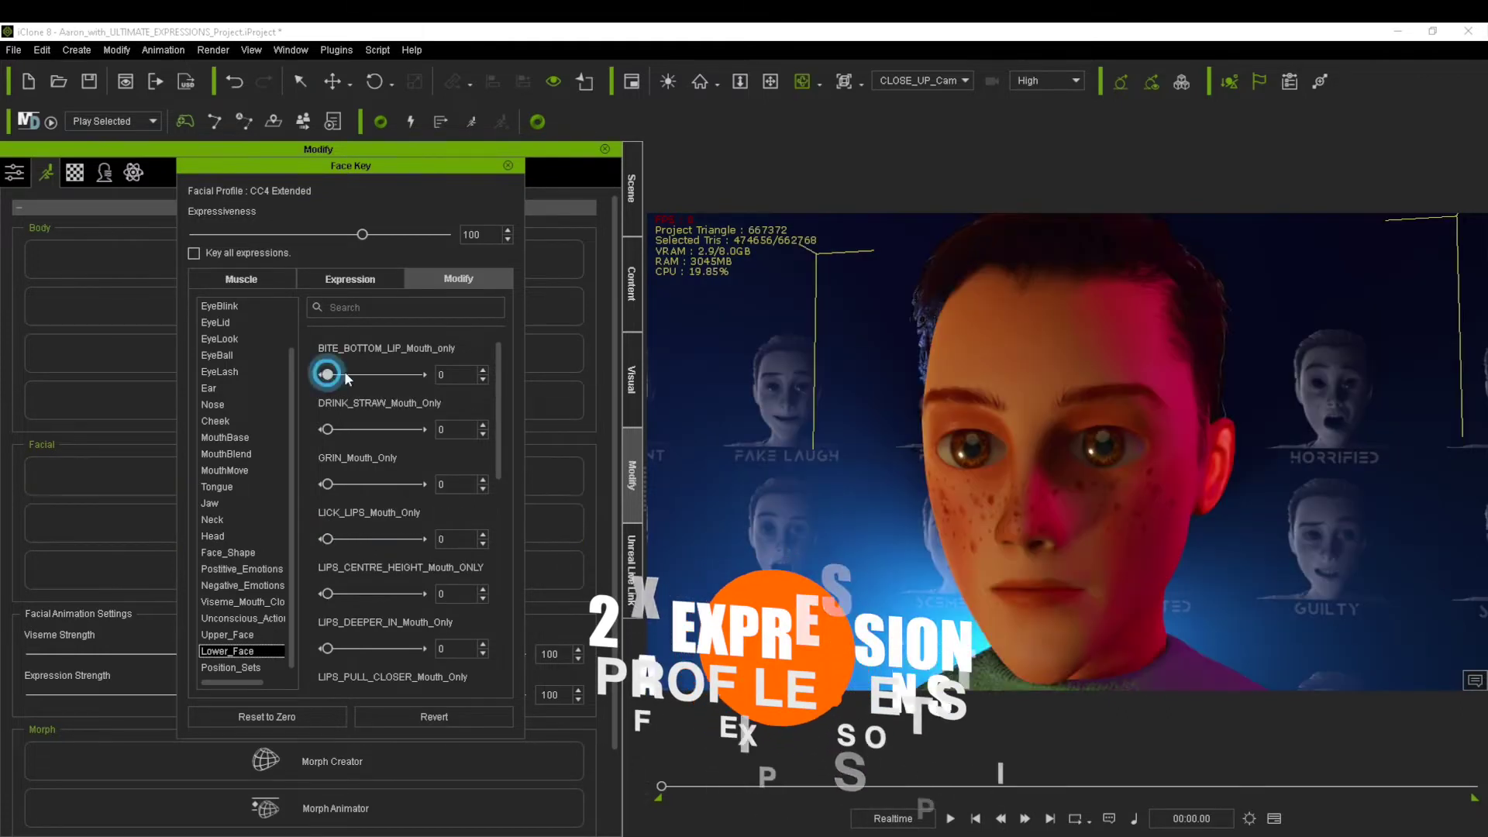
Step: Test Aaron's Lower_Face expressions, setting BITE_BOTTOM_LIP_Mouth_only to 100 and adjusting the lip centre height and lips-deeper-in sliders
left_click_drag(322, 373, 507, 378)
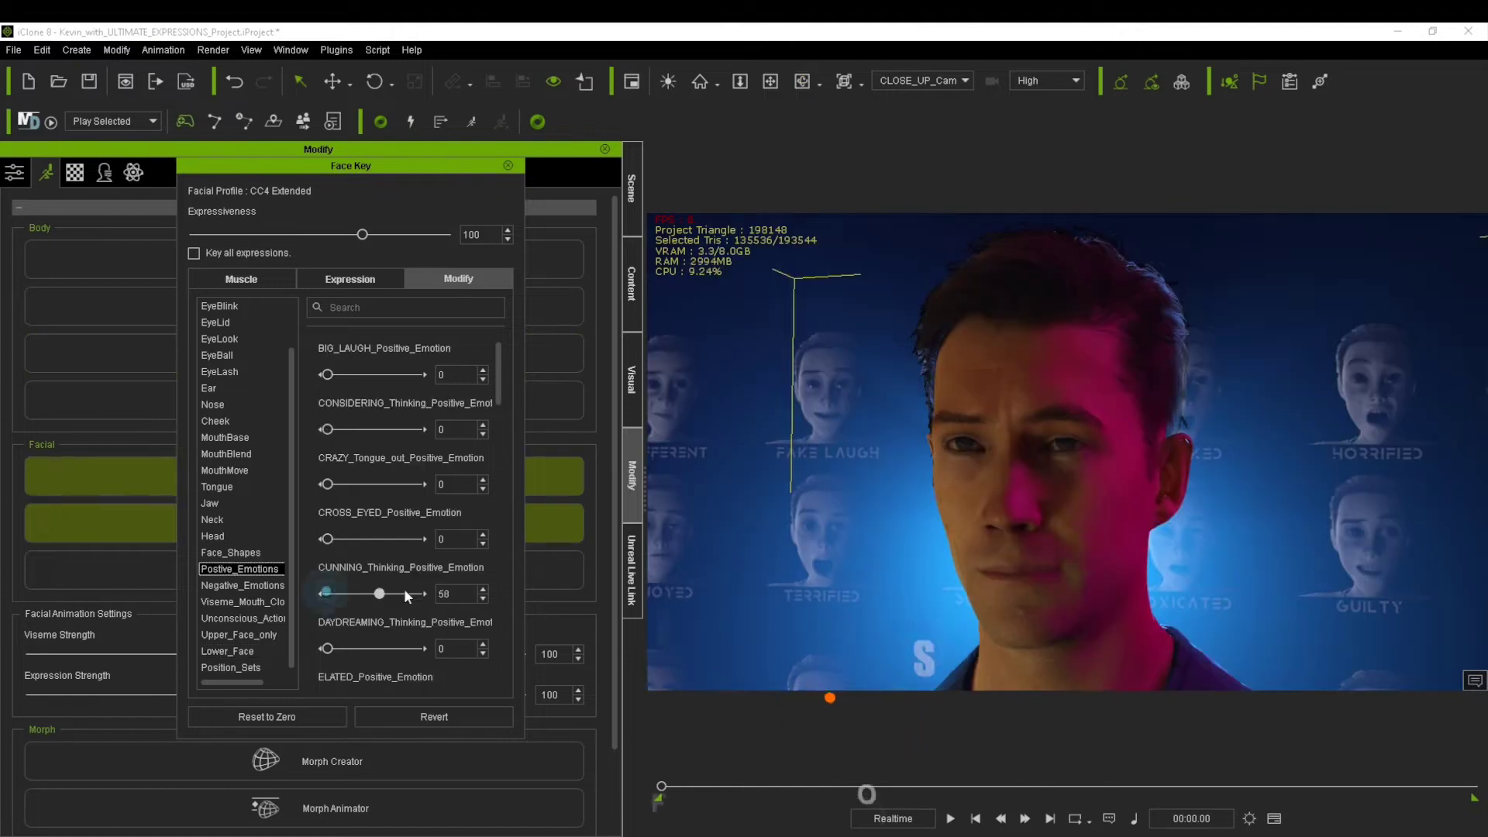
left_click_drag(403, 588, 166, 603)
left_click_drag(328, 650, 513, 648)
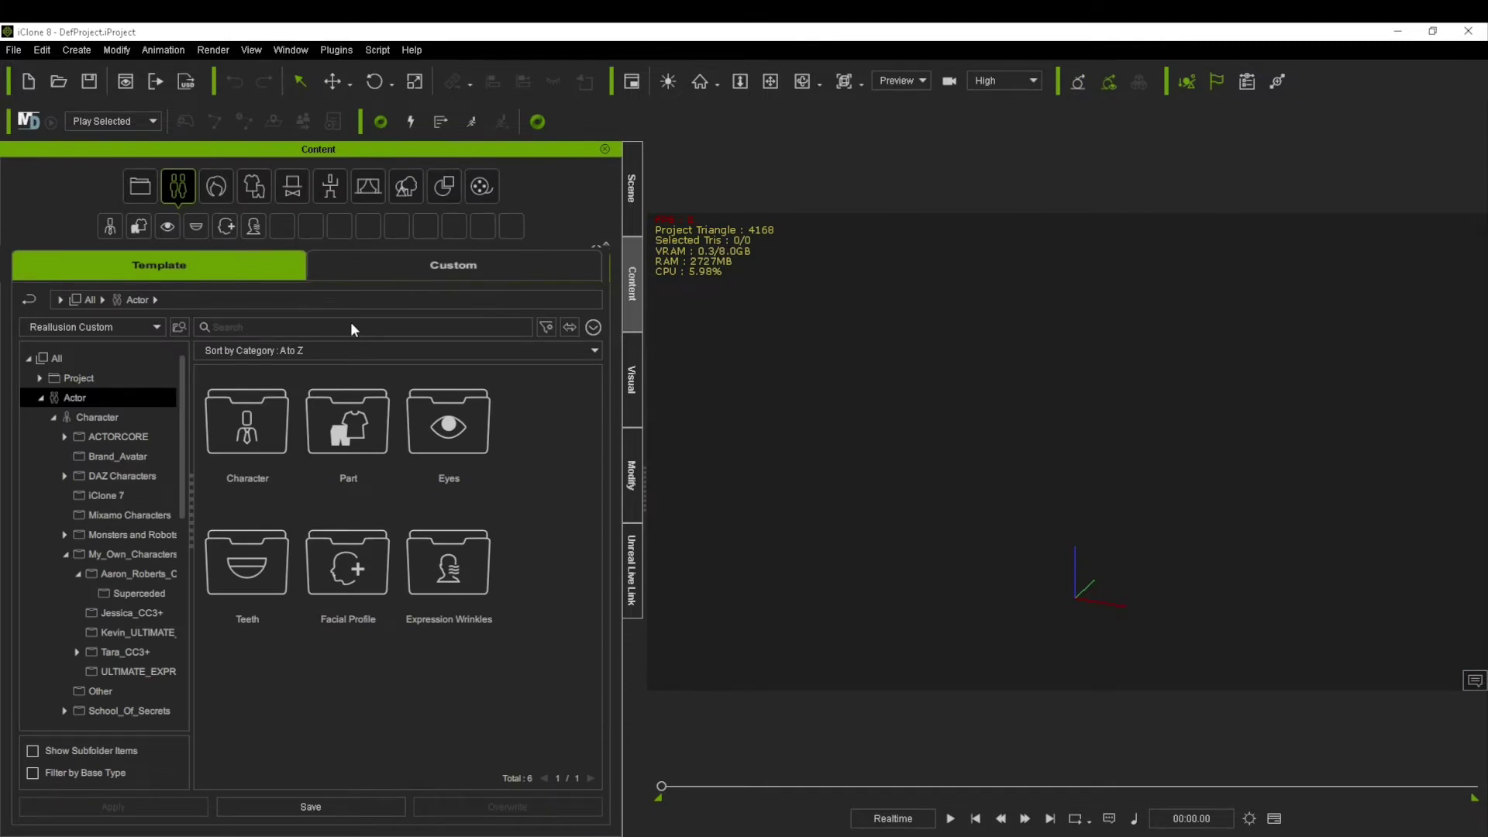
Step: Apply the realistic 140_ULTIMATE_EXPRESSIONS facial profile to the alien character, including visemes, standard and custom expressions, in Replace All mode
double_click(366, 571)
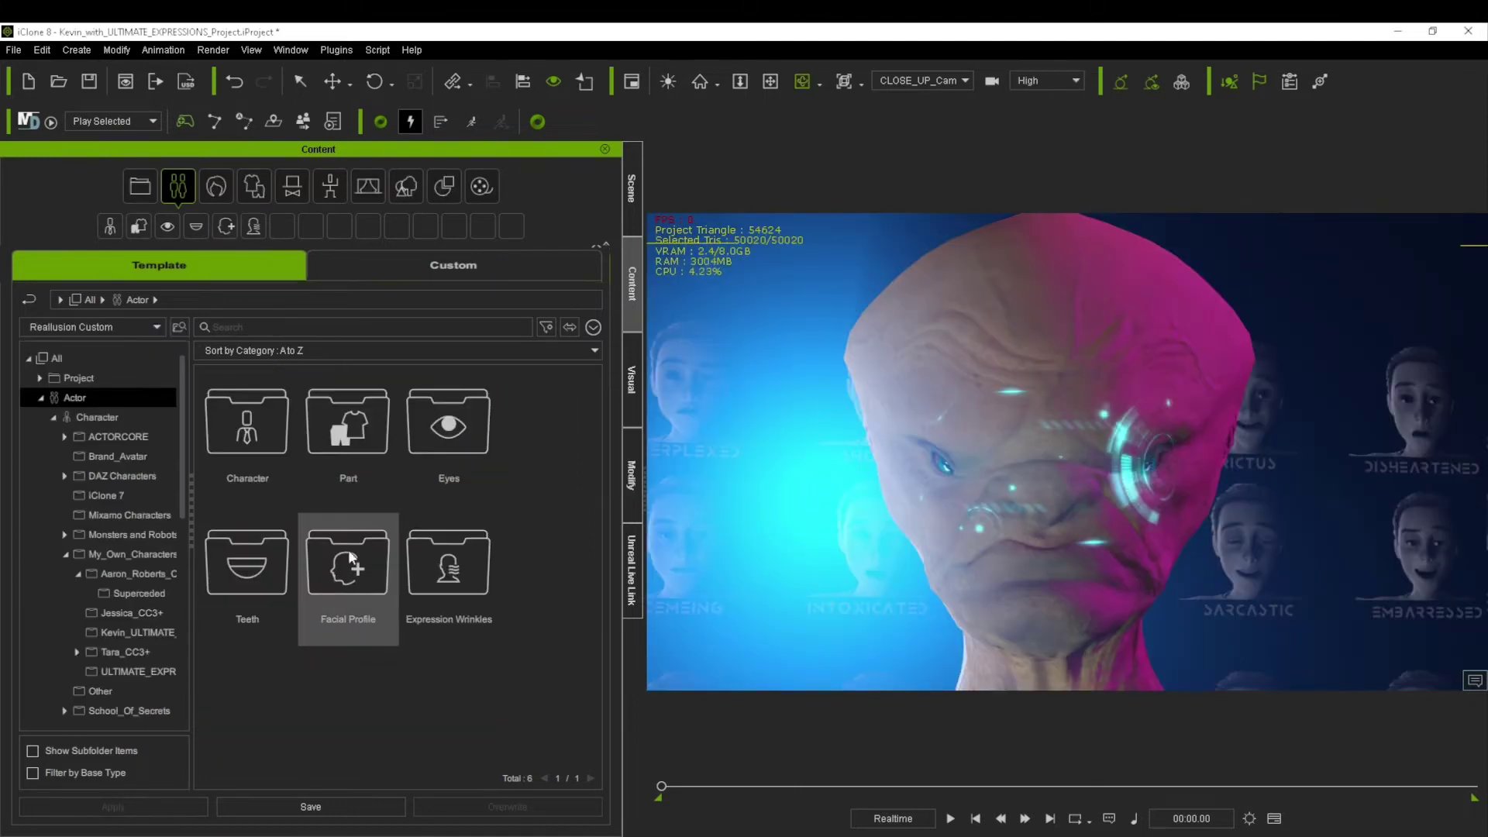
double_click(350, 557)
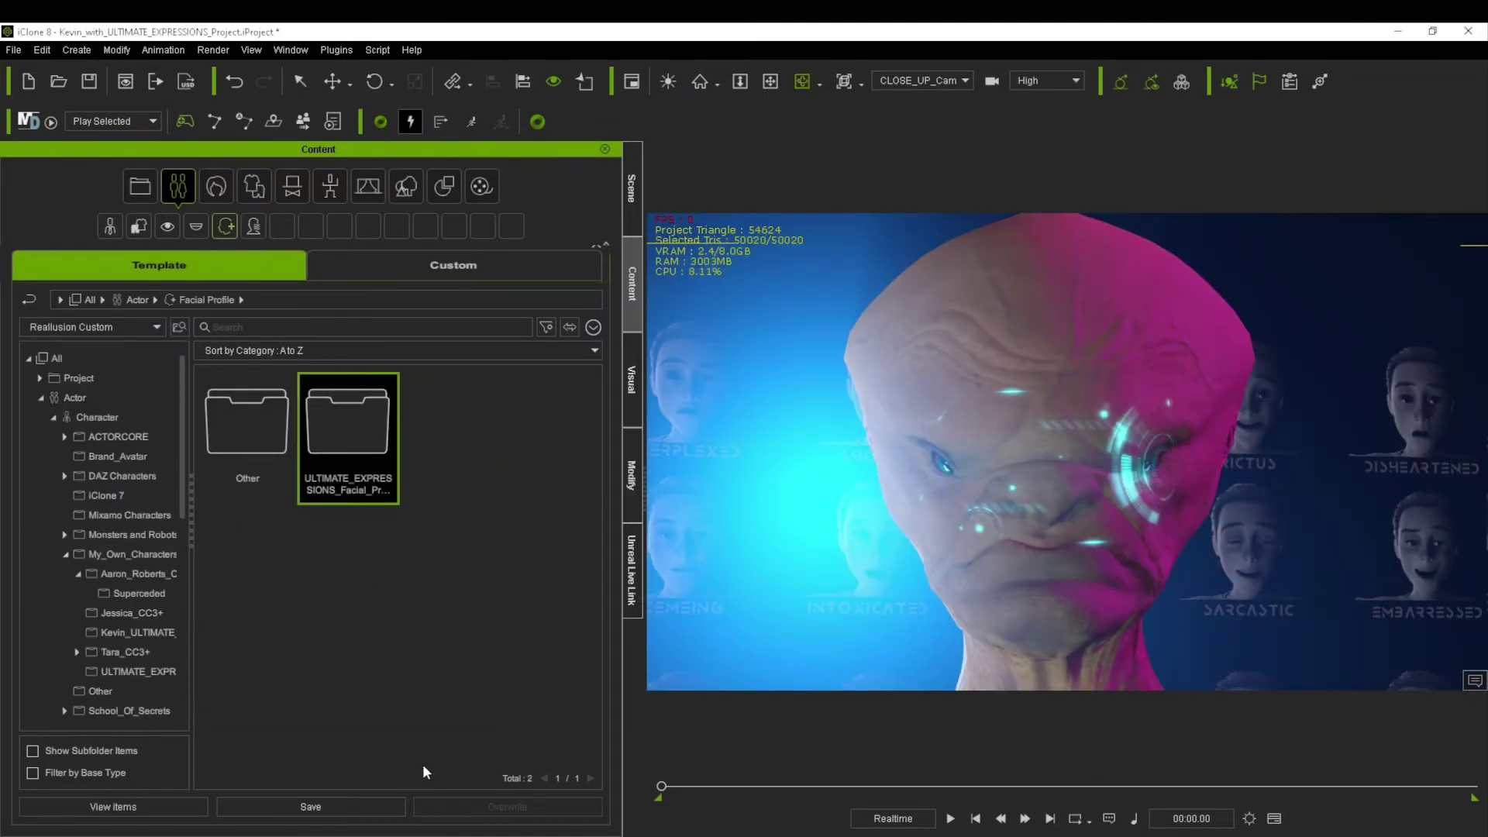
double_click(324, 409)
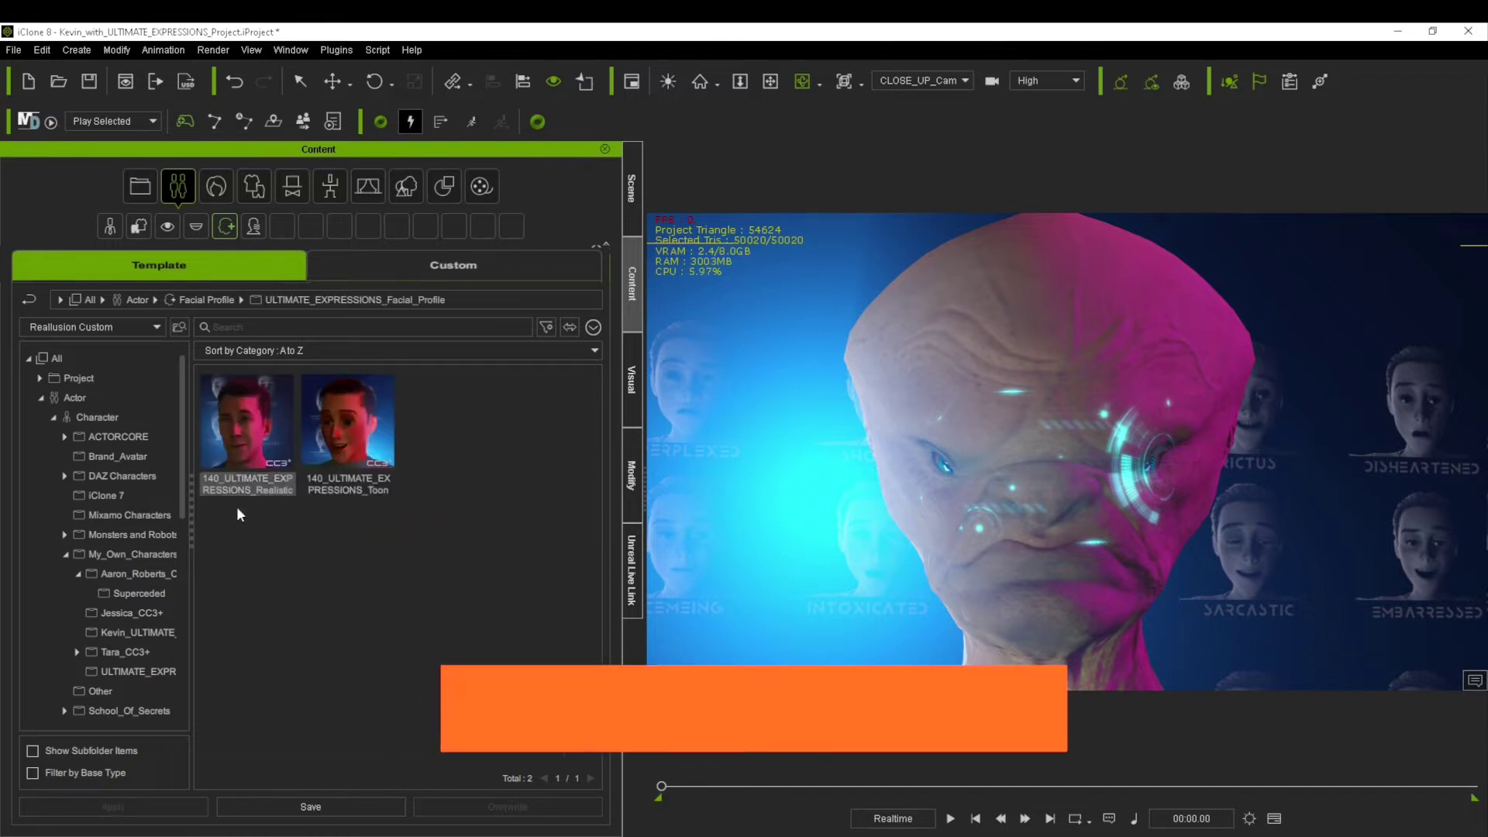
double_click(271, 487)
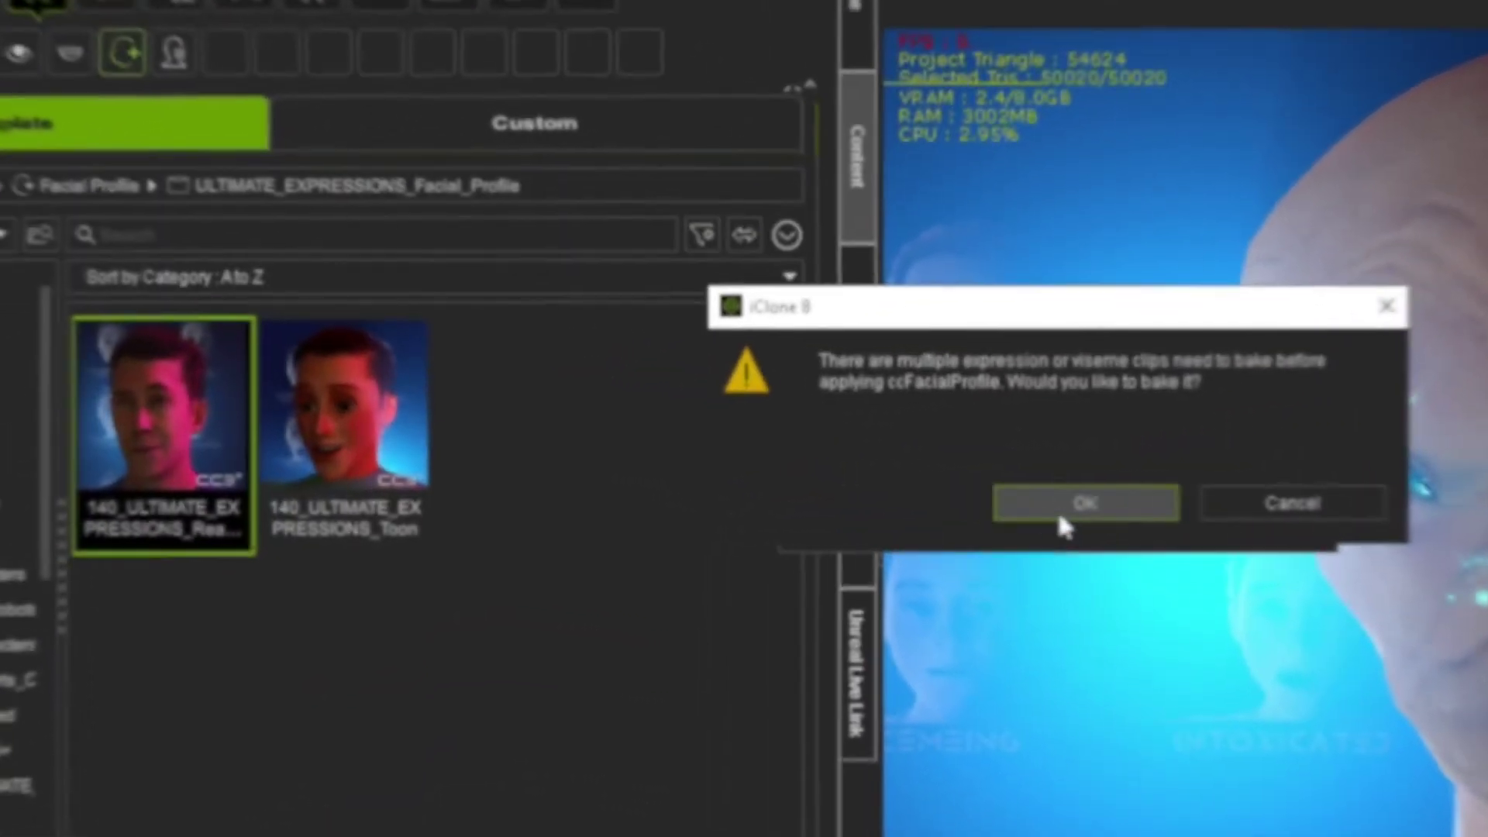
left_click(1060, 514)
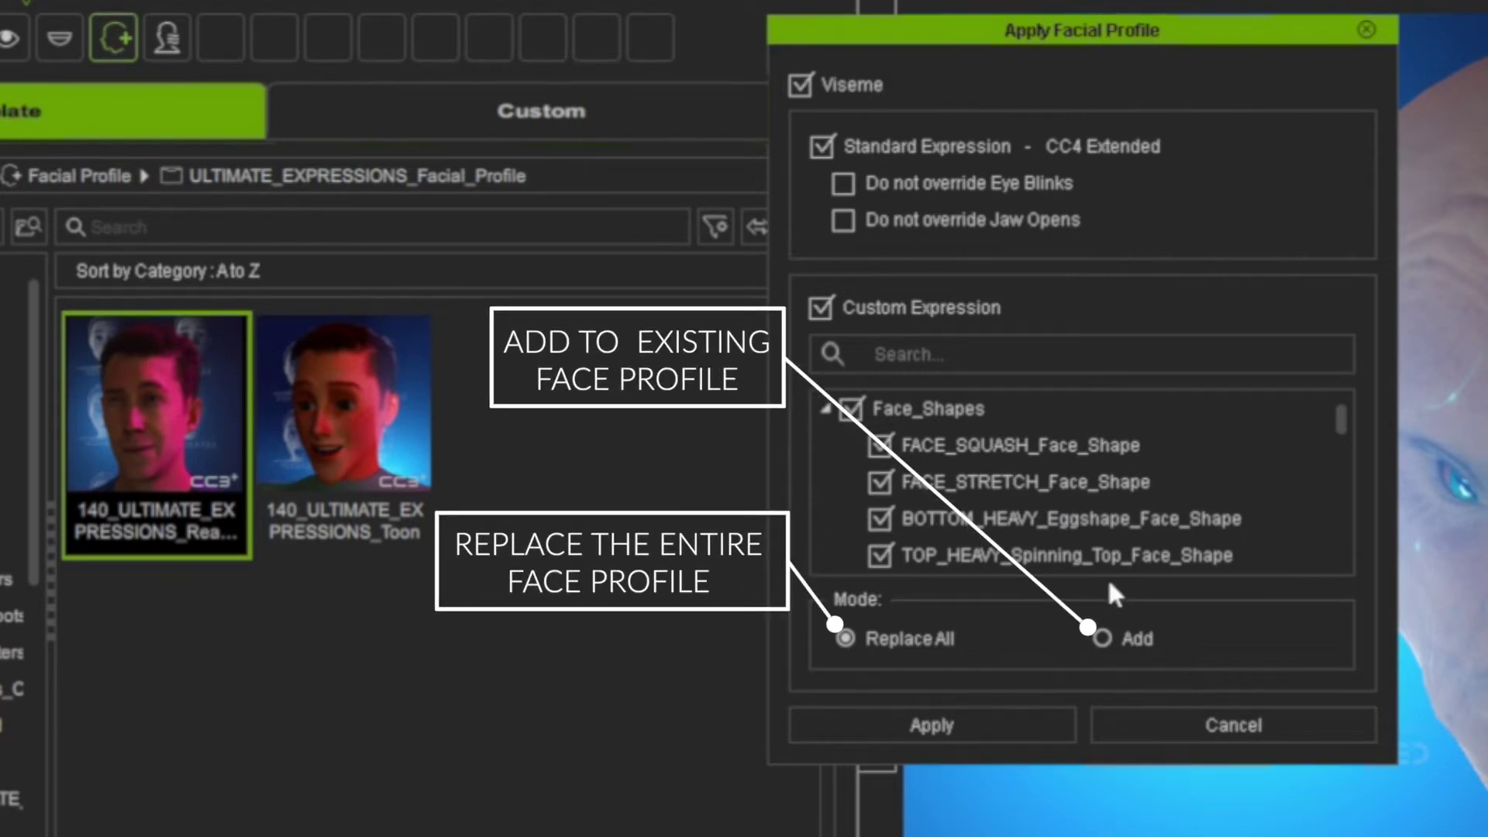
left_click(1109, 638)
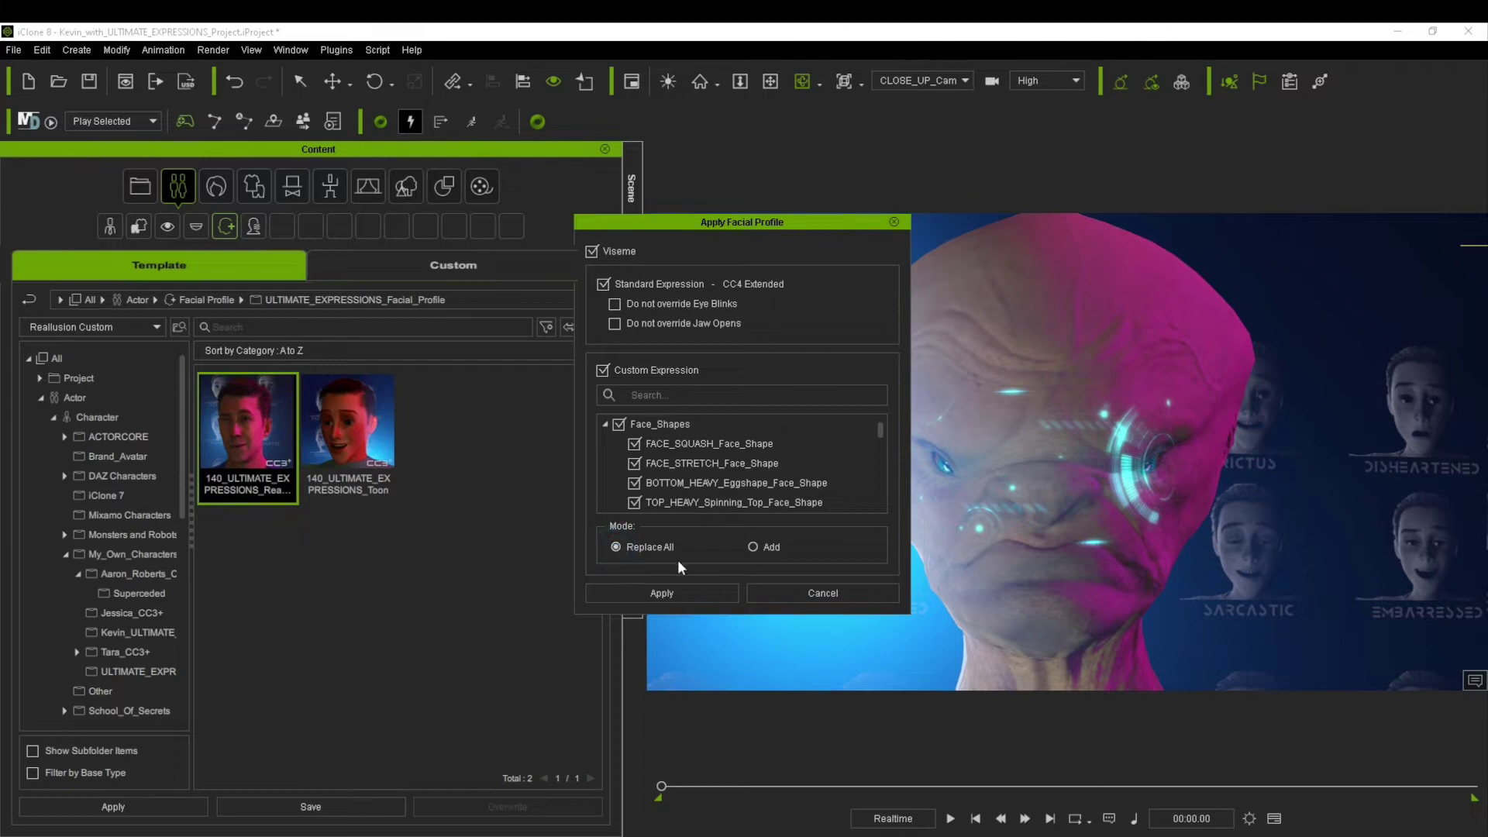
left_click(682, 594)
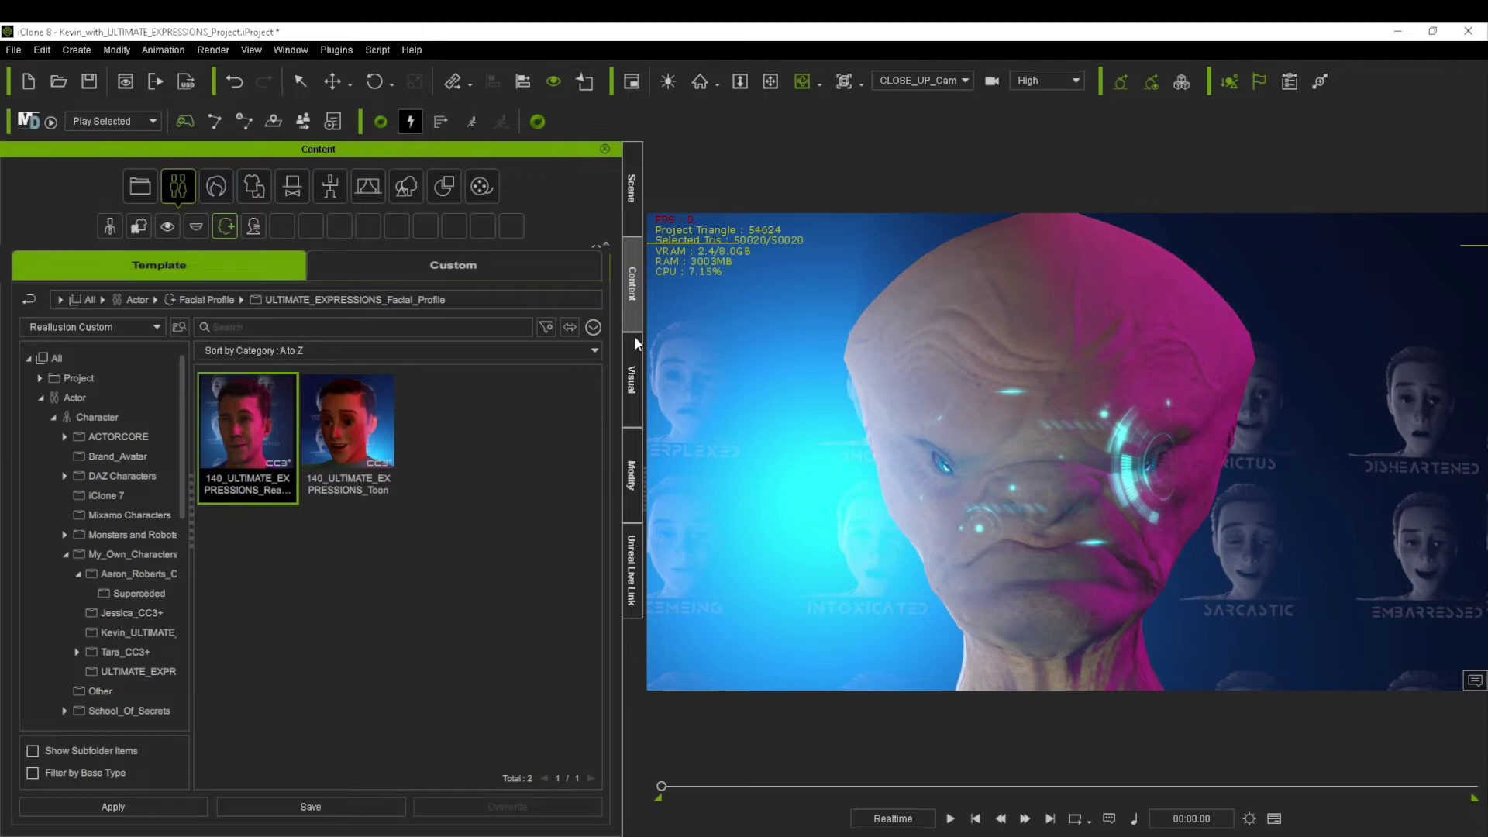
Step: Open the alien's Face Key editor and show the sliders of the Face_Shapes category
left_click(632, 474)
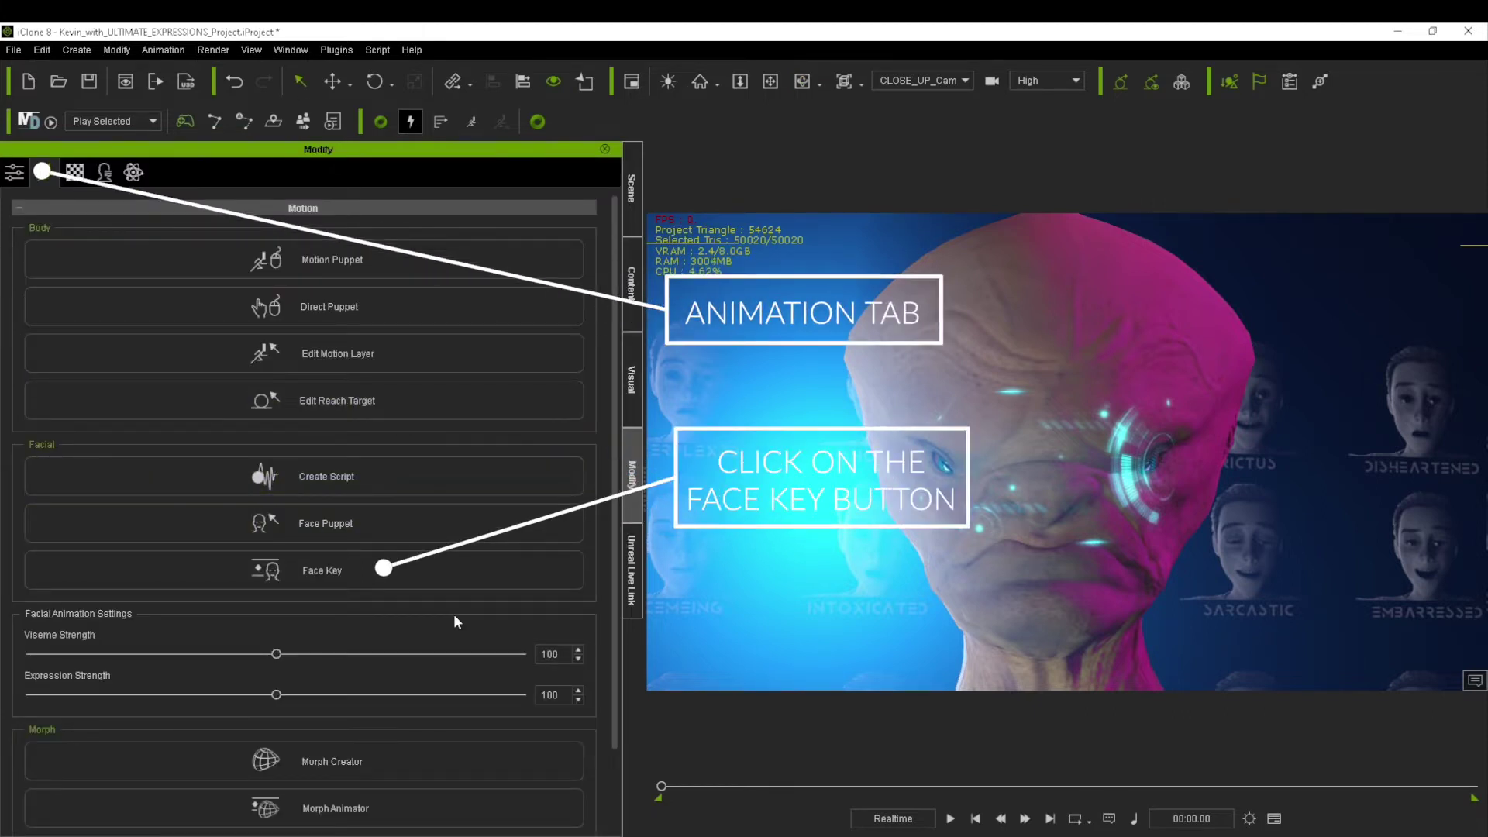
left_click(475, 583)
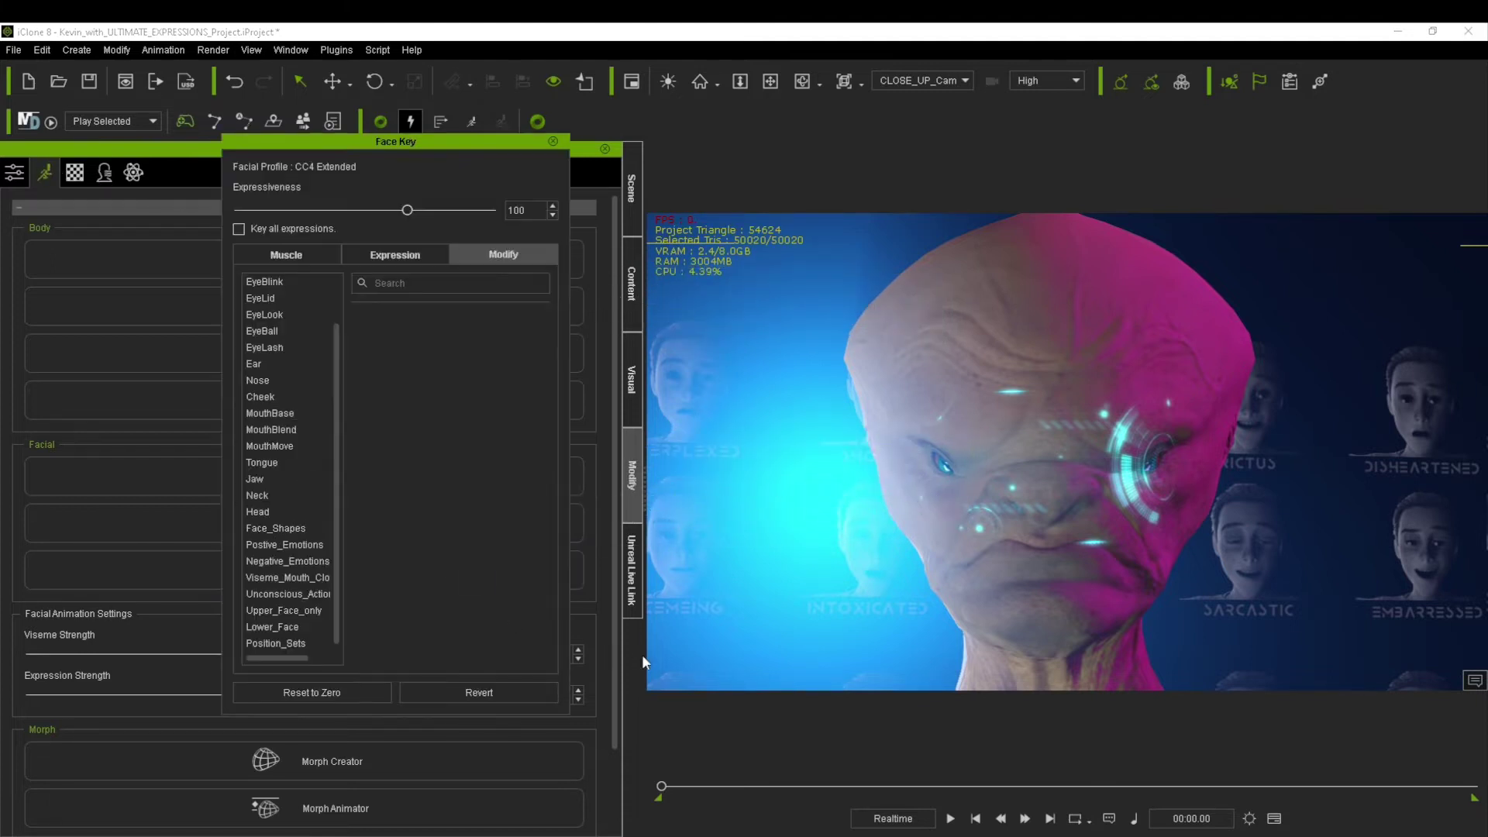
left_click(299, 528)
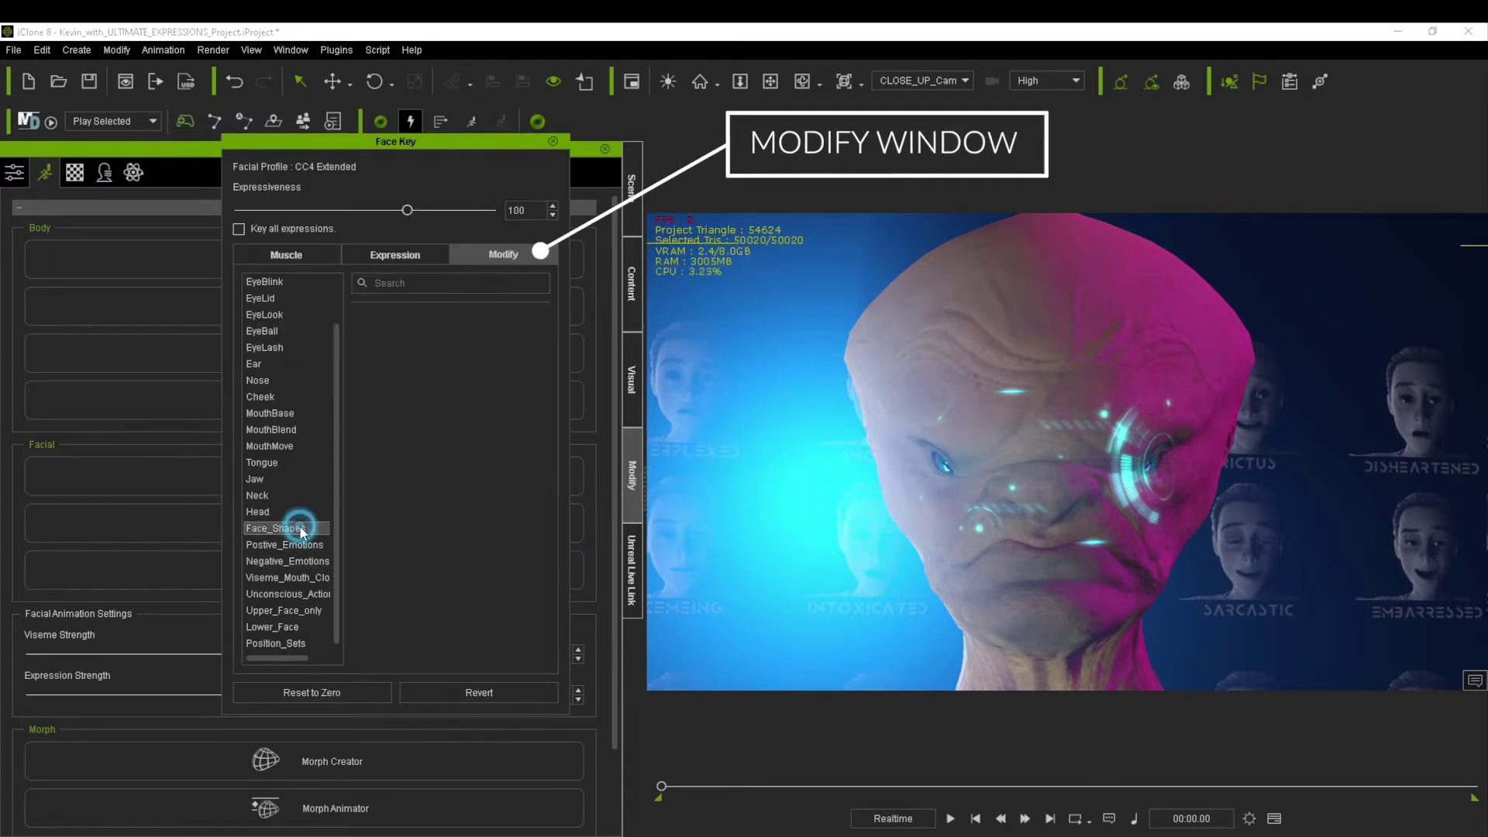
Step: Try the squash, stretch and bottom-heavy face shapes, returning each to 0, and set TOP_HEAVY_Spinning_Top_Face_Shape to 100
mouse_move(374, 352)
left_mouse_down()
mouse_move(455, 355)
mouse_move(359, 350)
left_mouse_up()
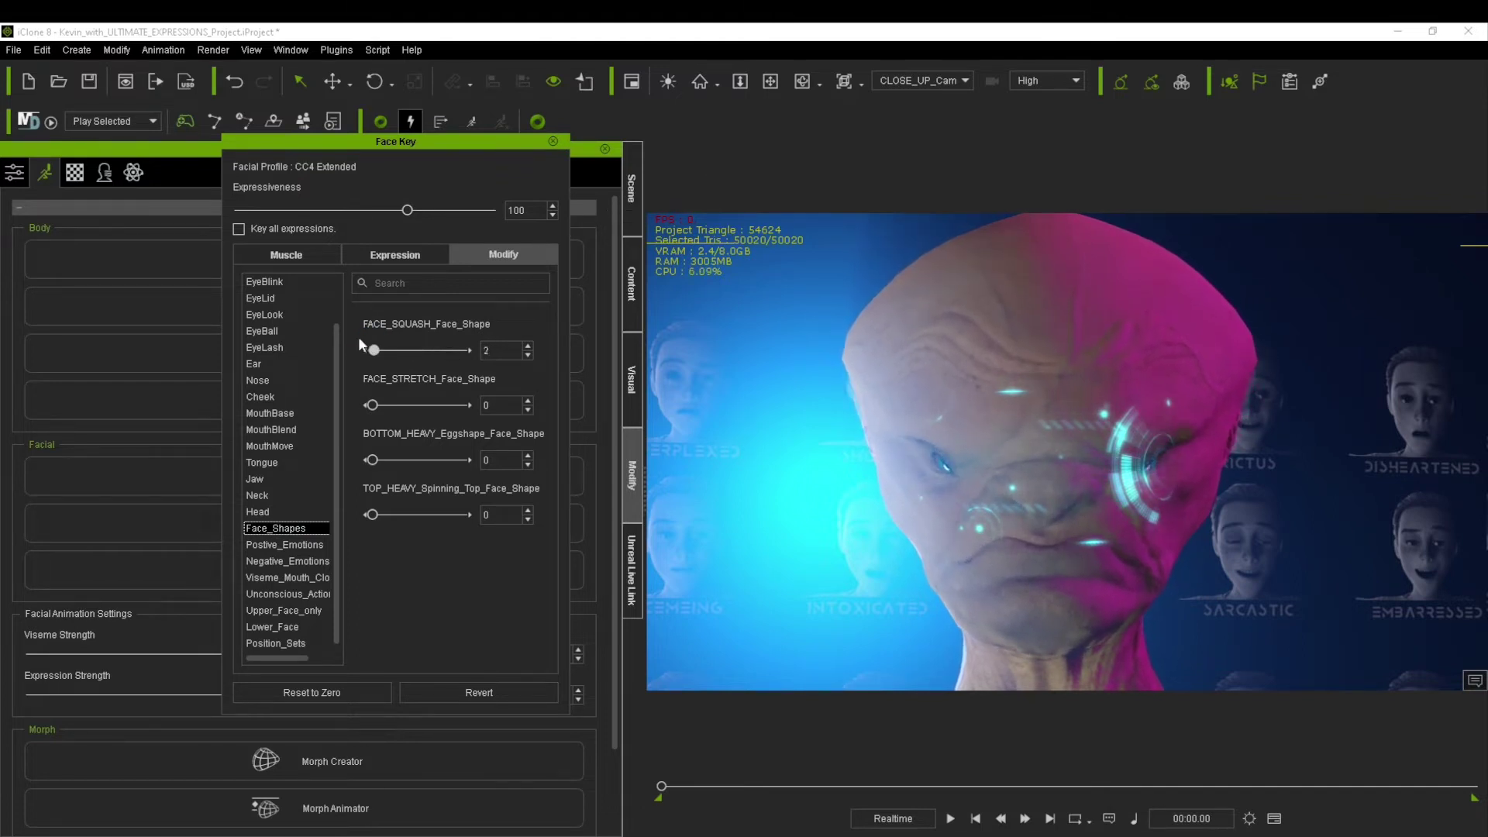
mouse_move(374, 409)
left_mouse_down()
mouse_move(444, 408)
mouse_move(363, 404)
left_mouse_up()
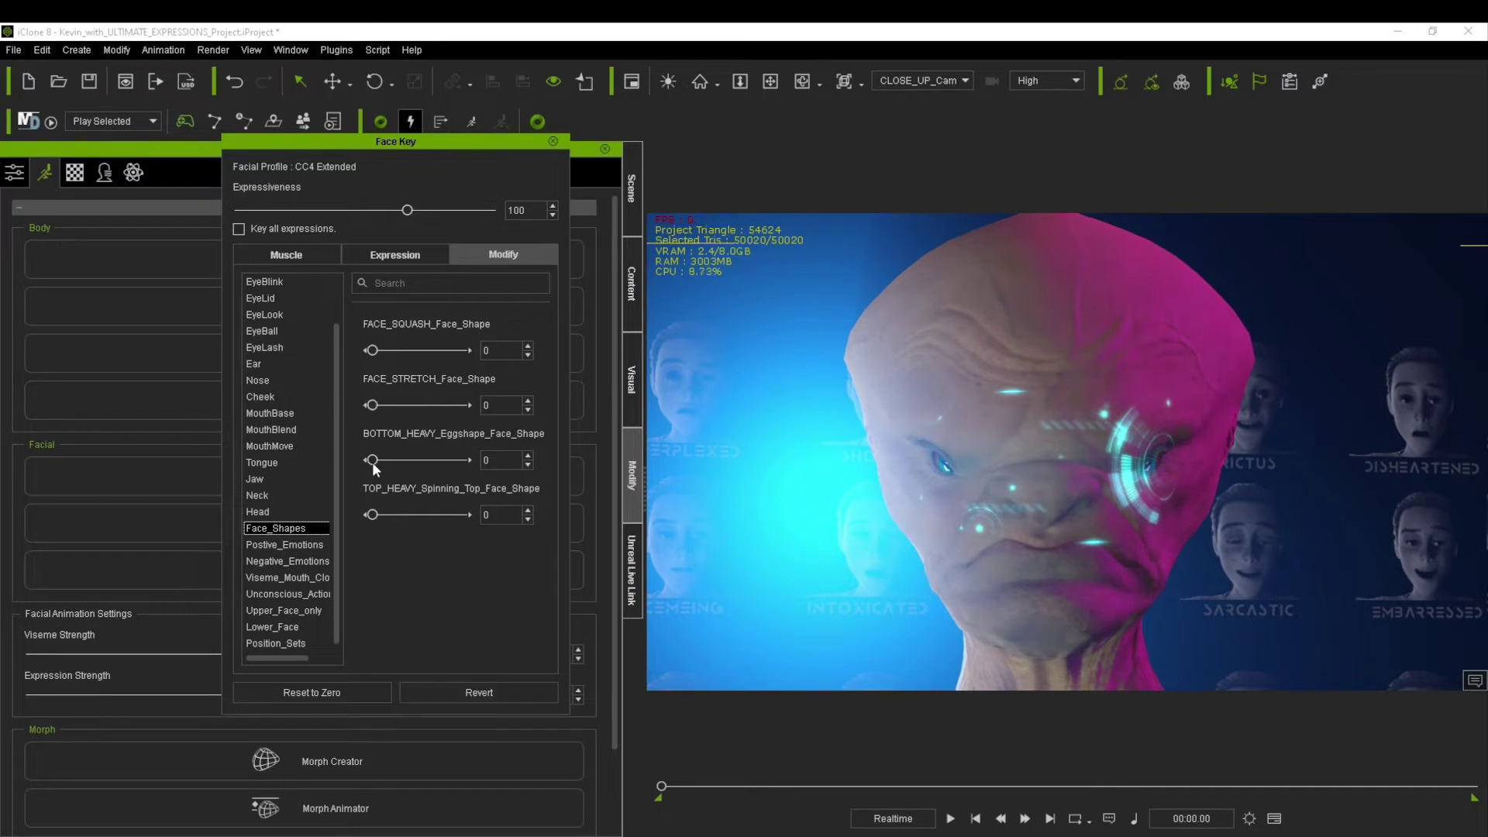
left_click_drag(372, 461, 434, 458)
left_click_drag(403, 455, 300, 455)
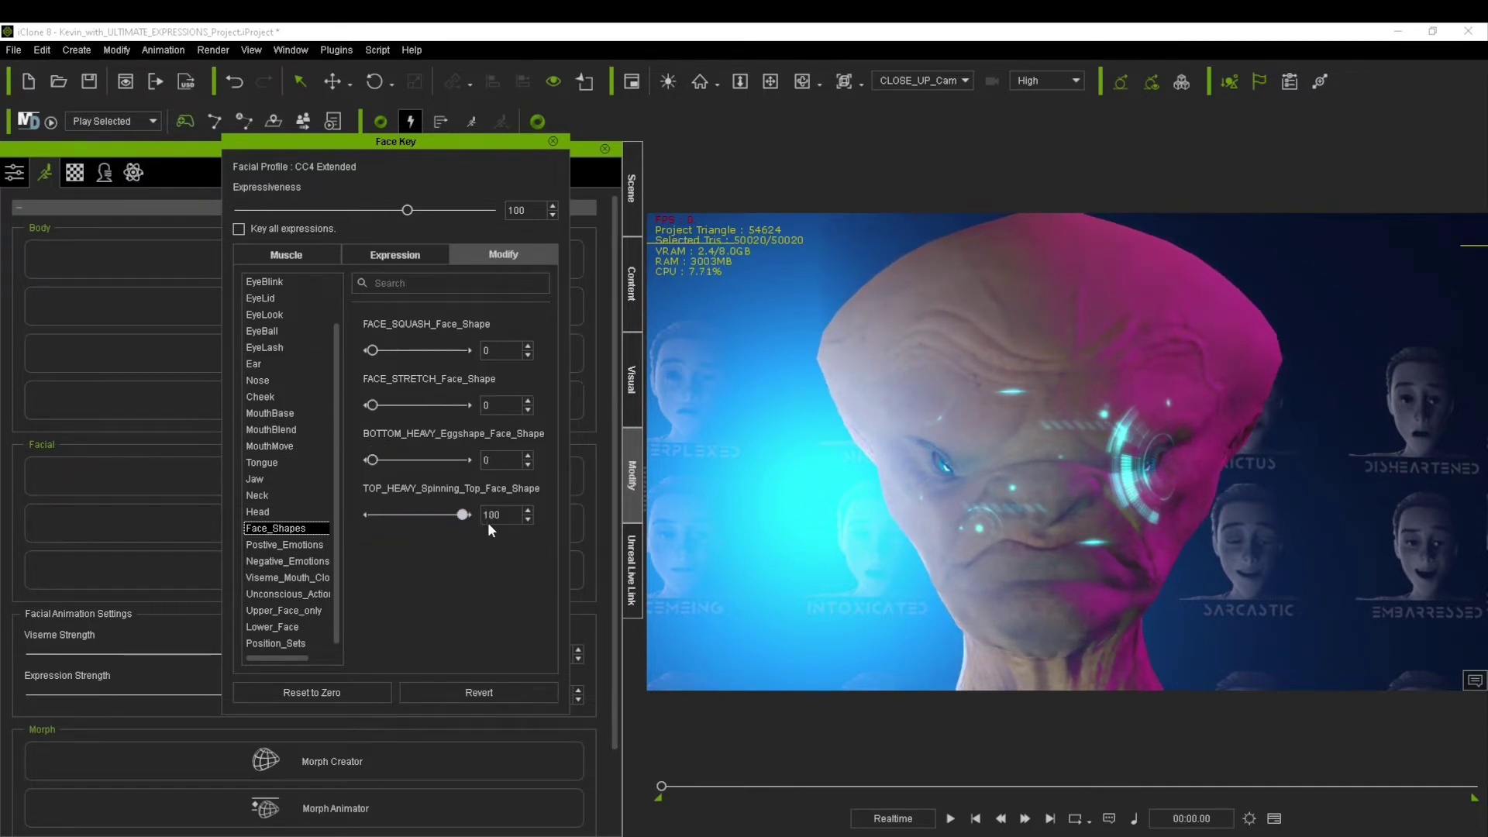
left_click_drag(463, 516, 504, 509)
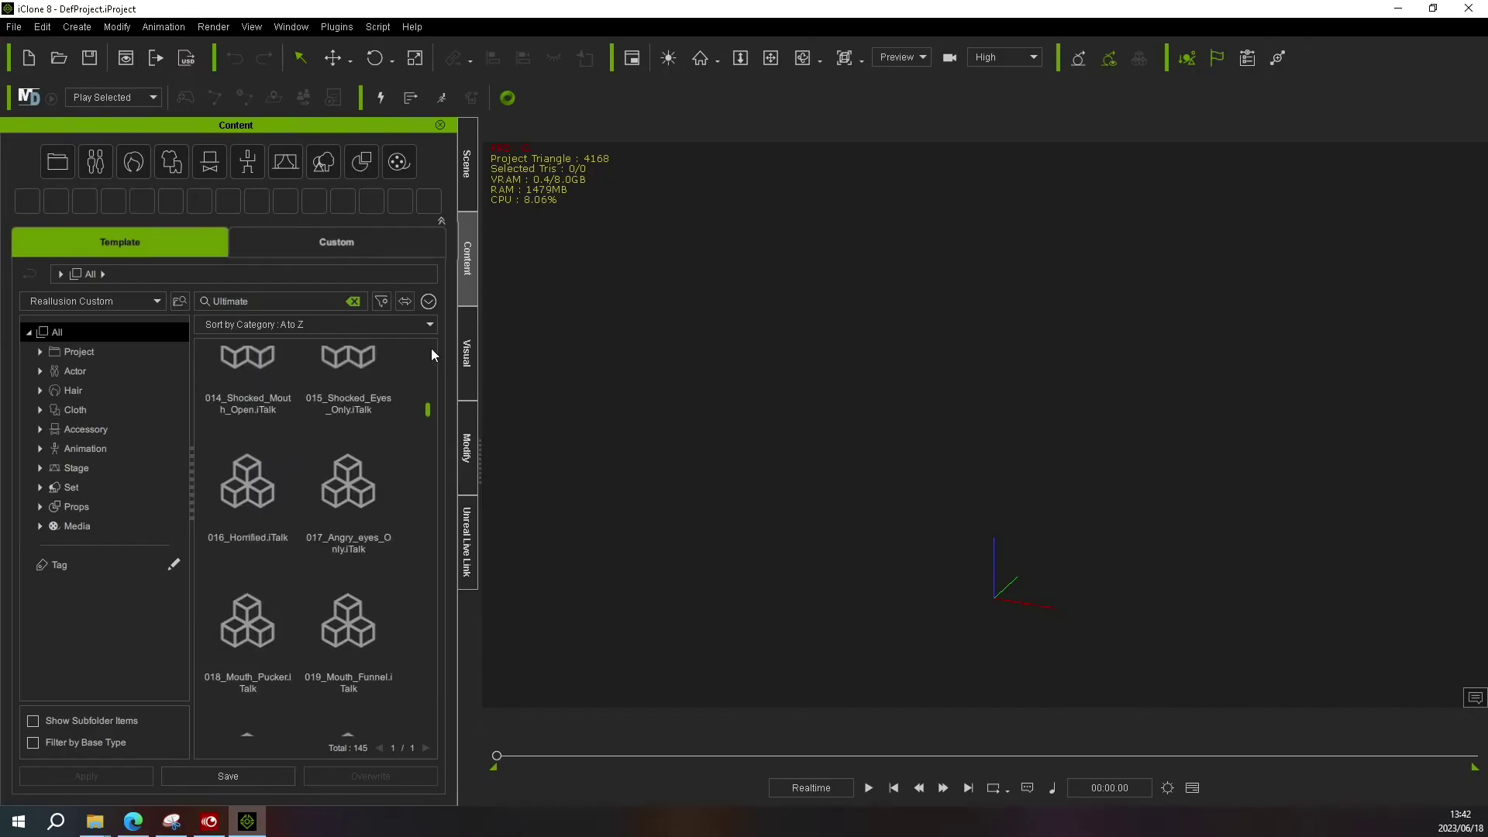
Step: Load the AARON_and_the_ULTIMATE_EXPRESSIONS_PACK project and expand the Aaron_CC3+ character in the scene list
double_click(263, 383)
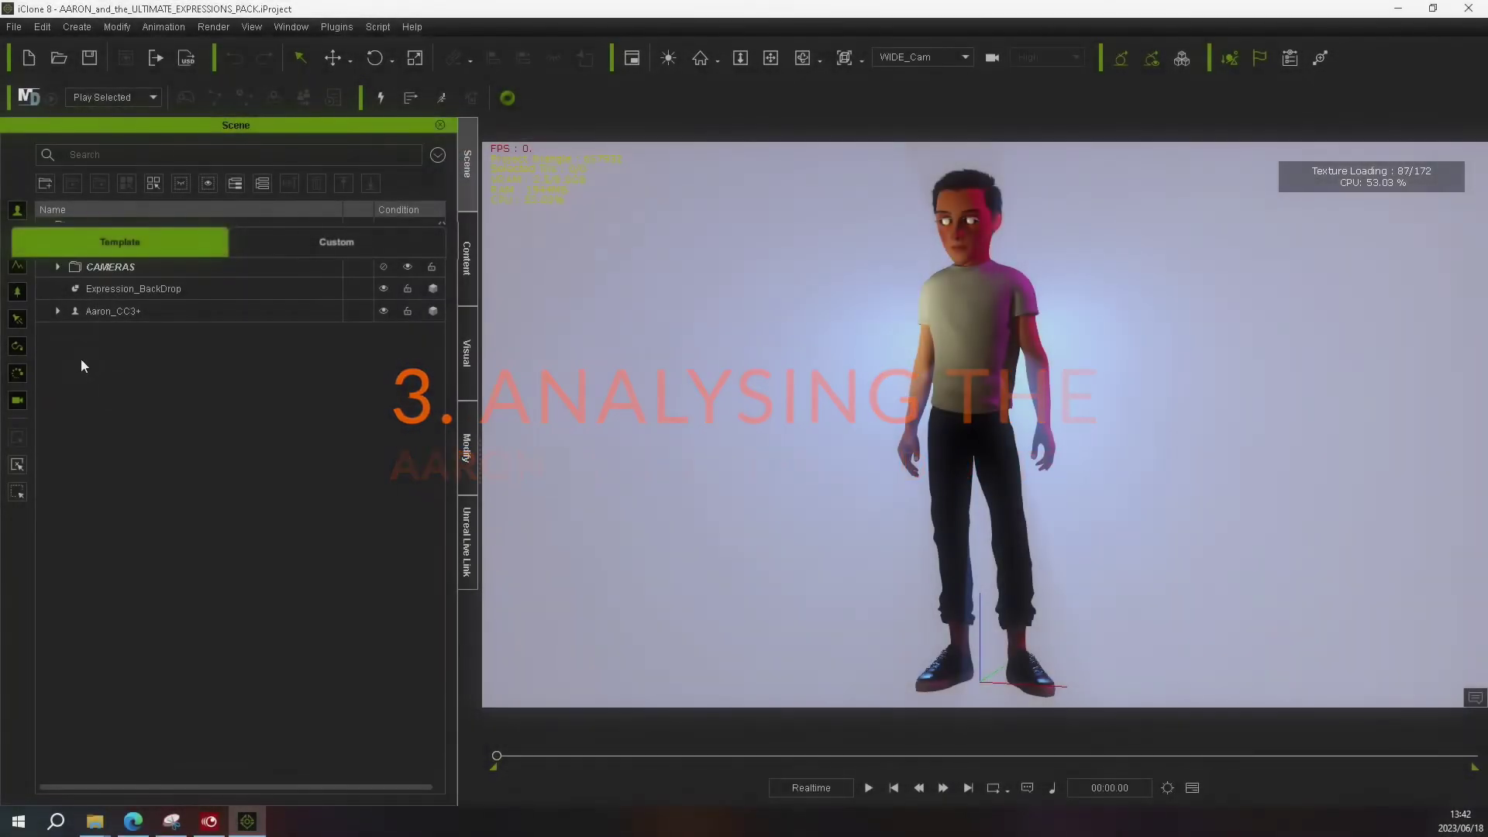
left_click(95, 319)
left_click(54, 312)
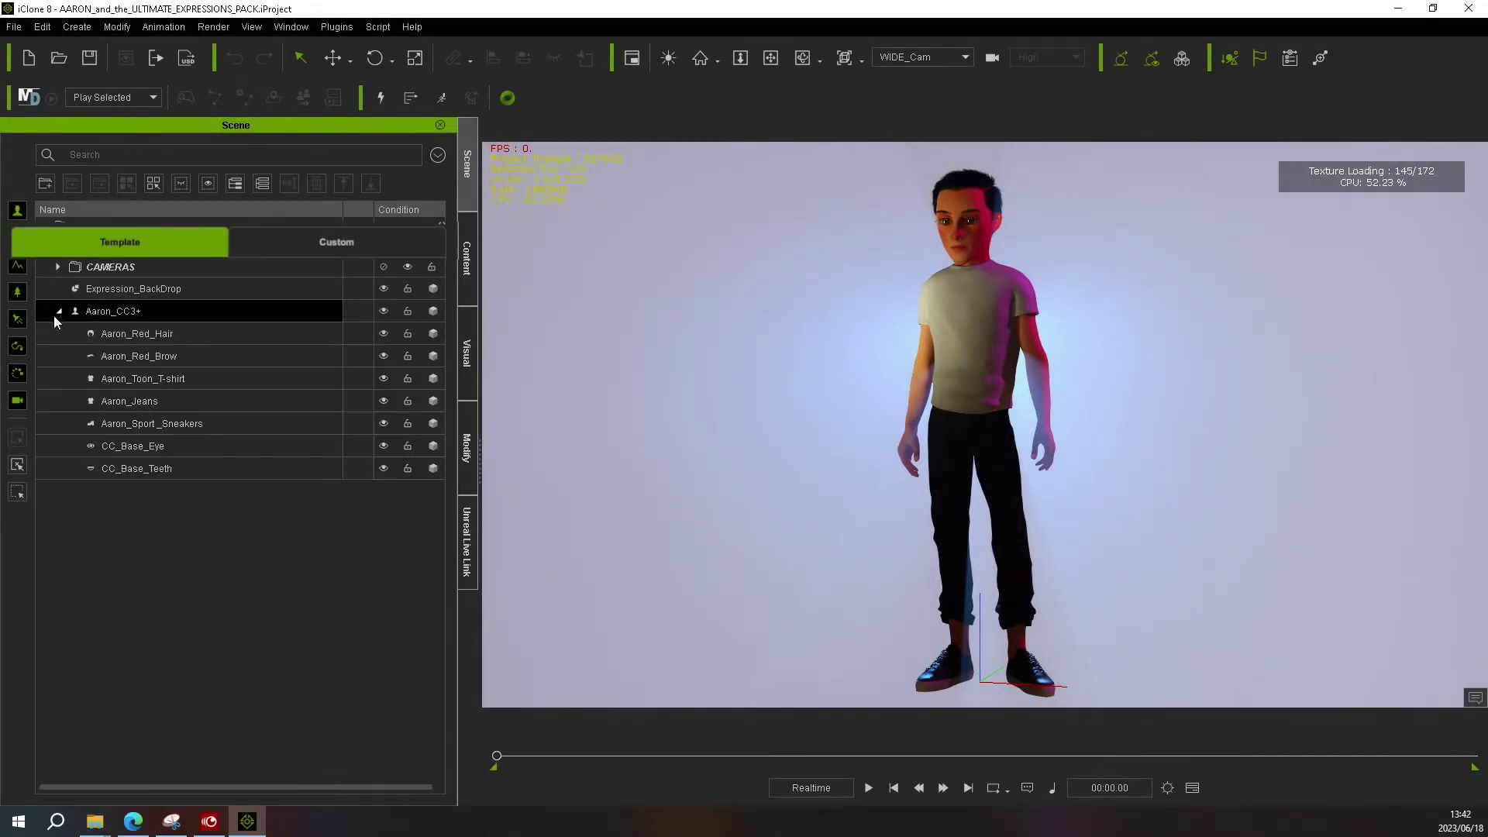
Step: Go through Aaron's parts in the scene list: hair, brows, T-shirt, jeans and sneakers
left_click(165, 333)
left_click(169, 357)
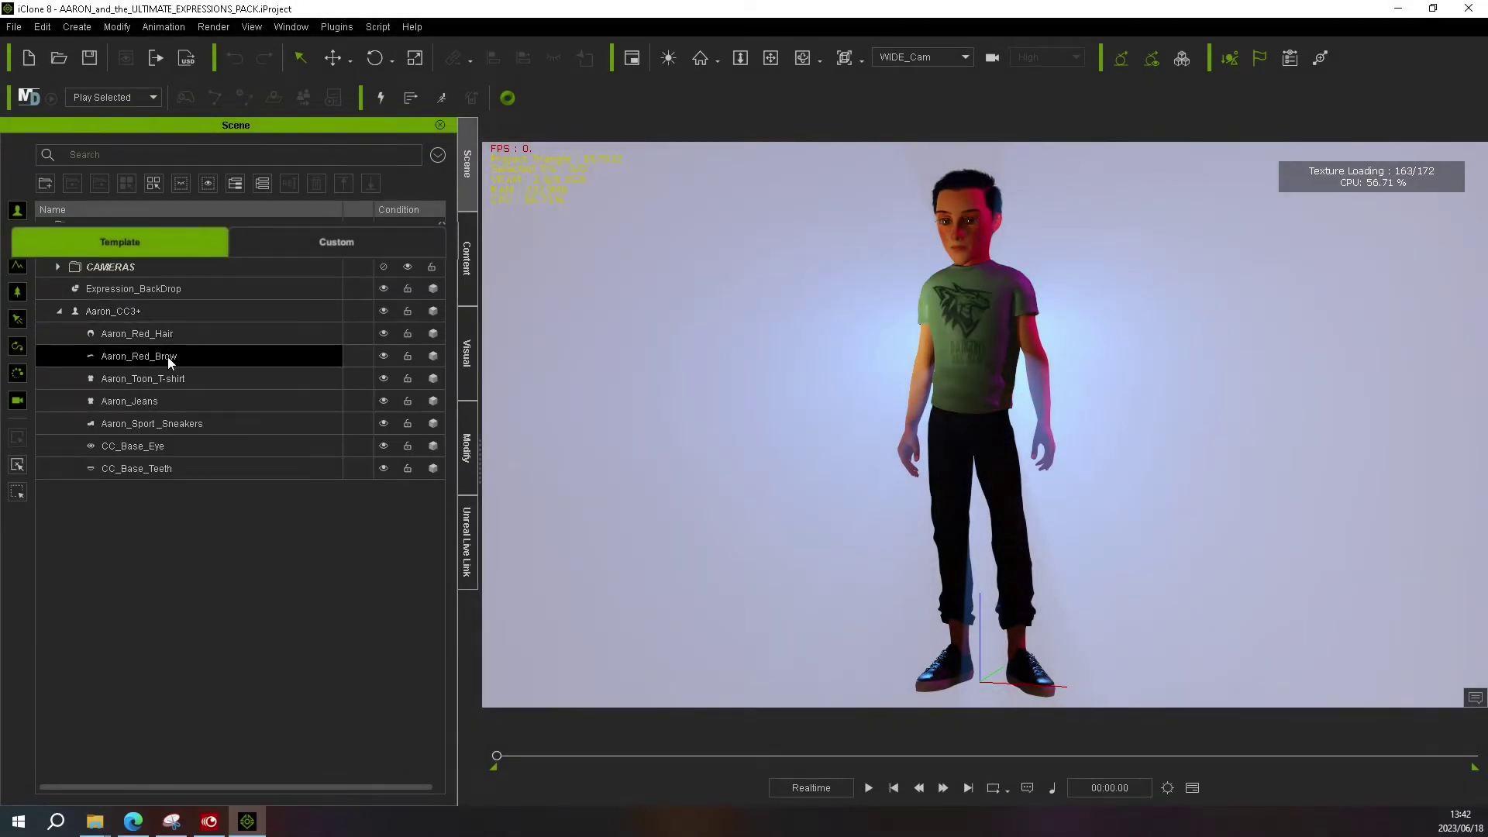
left_click(169, 380)
left_click(170, 402)
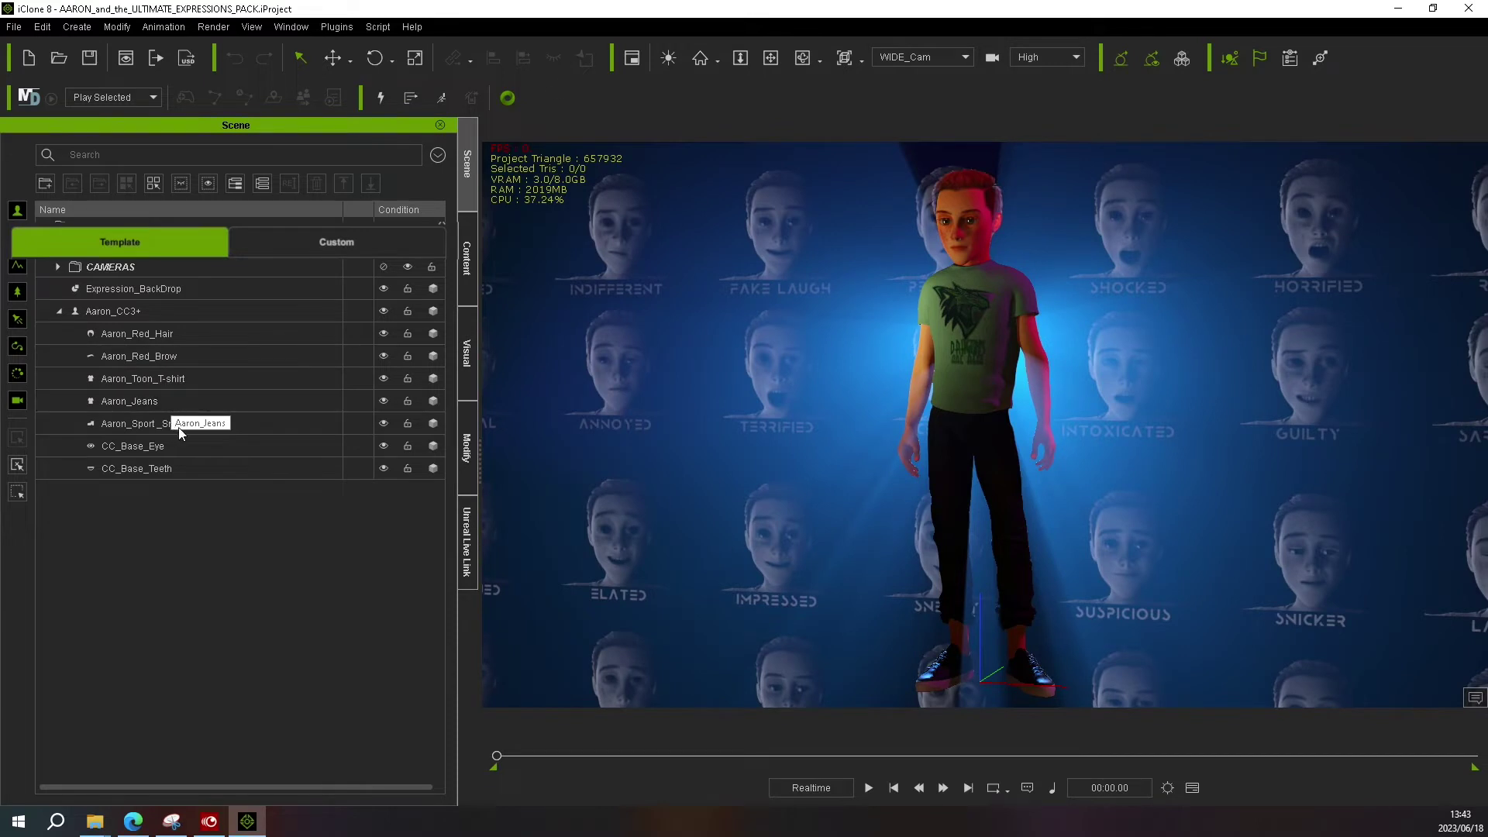
left_click(230, 425)
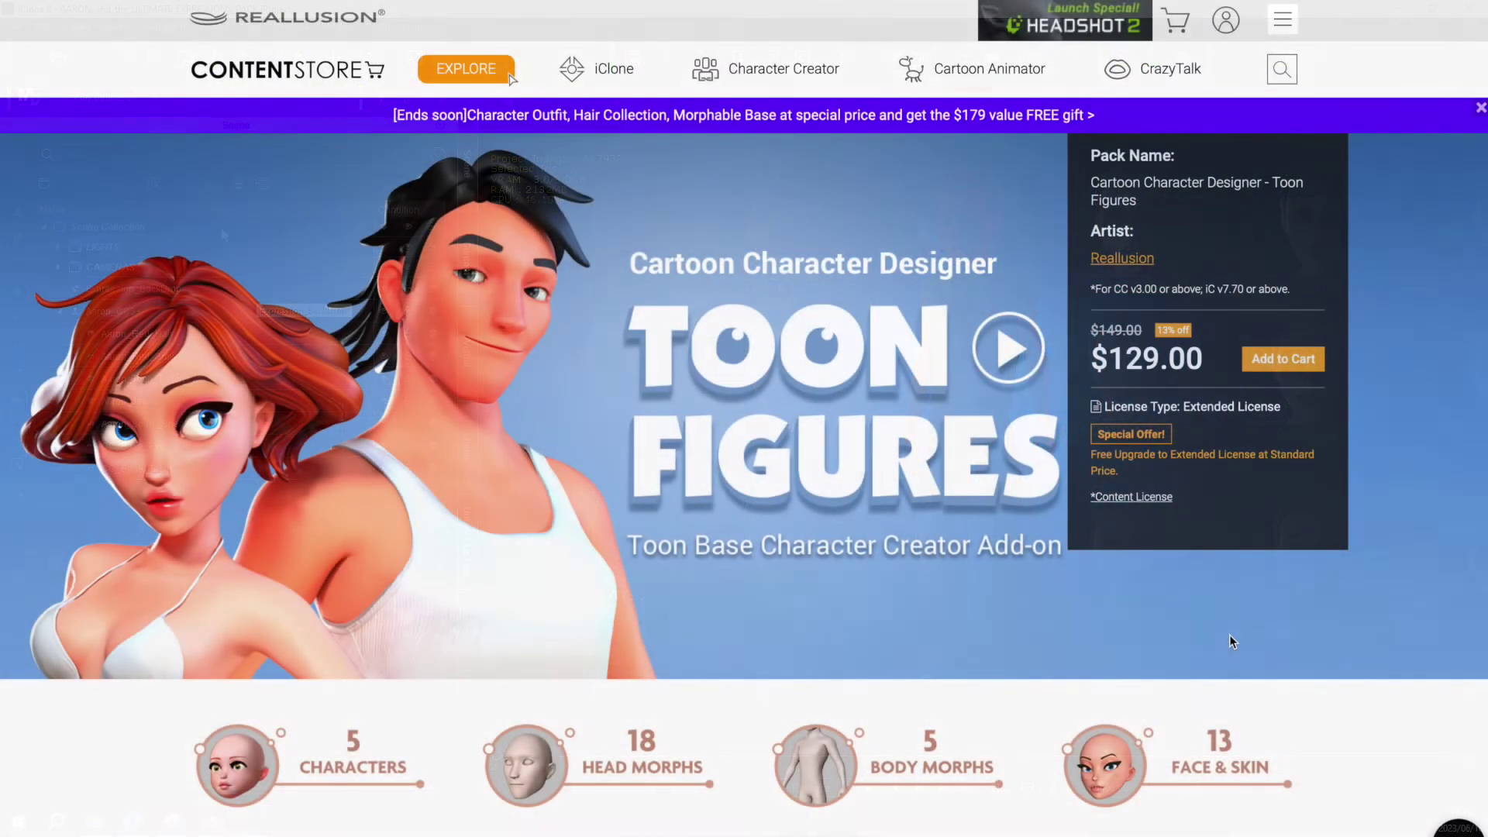
Step: Look over the Cartoon Character Designer - Toon Figures product page in the Reallusion Content Store
scroll(1232, 640, "down", 3)
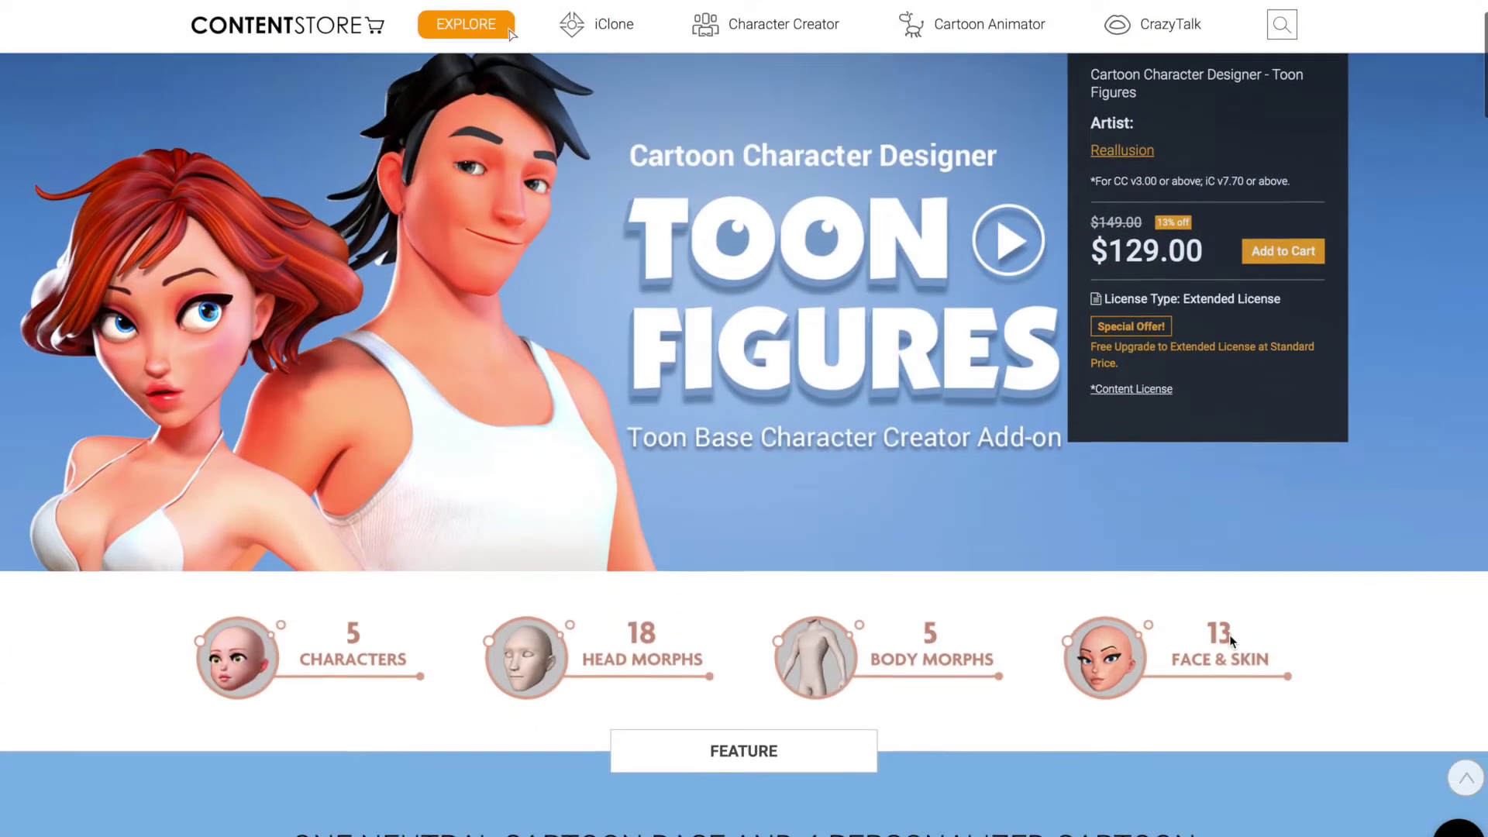
scroll(1235, 641, "down", 7)
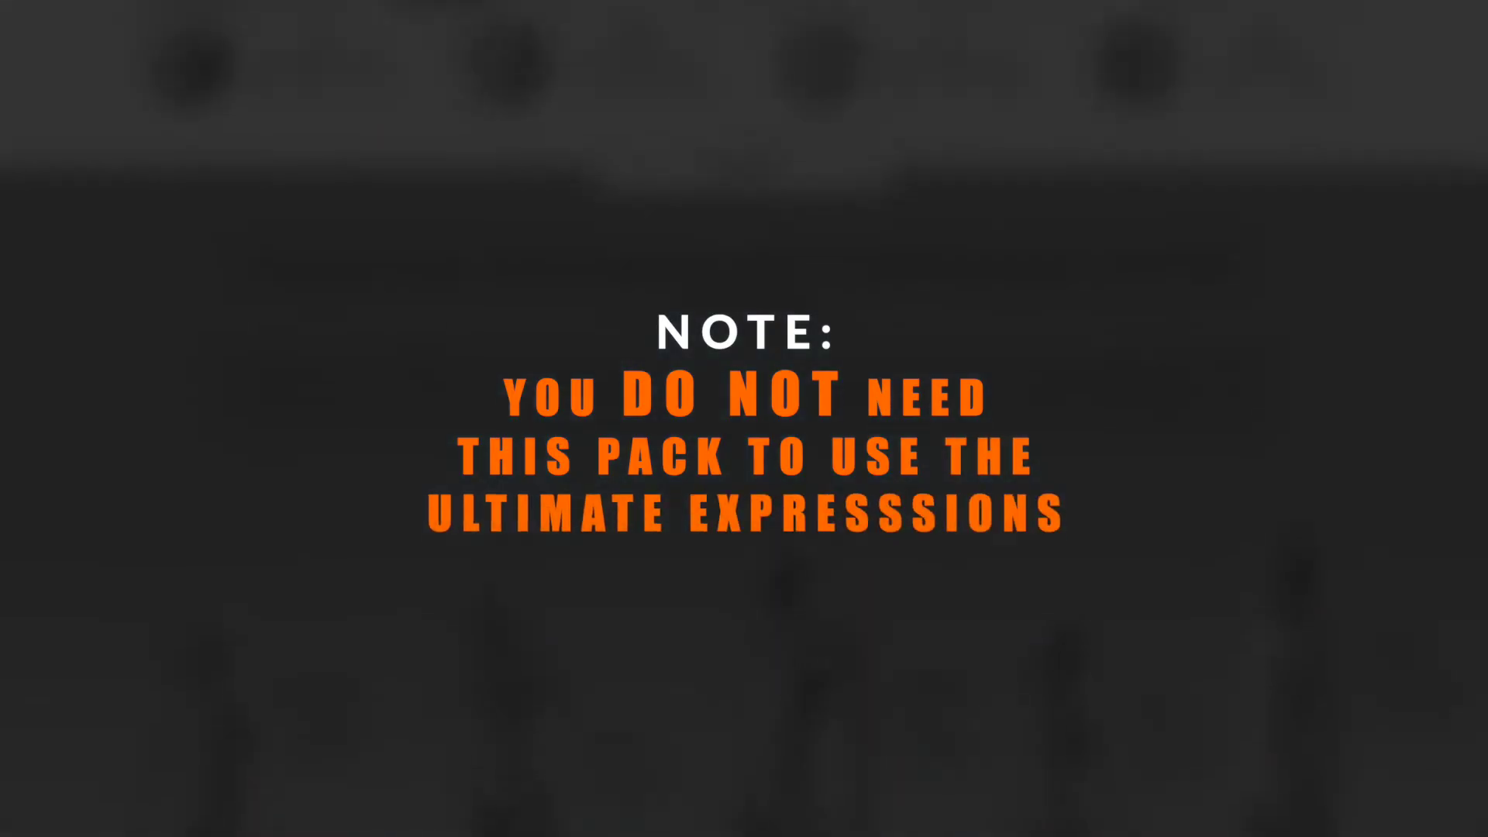
scroll(744, 465, "down", 1)
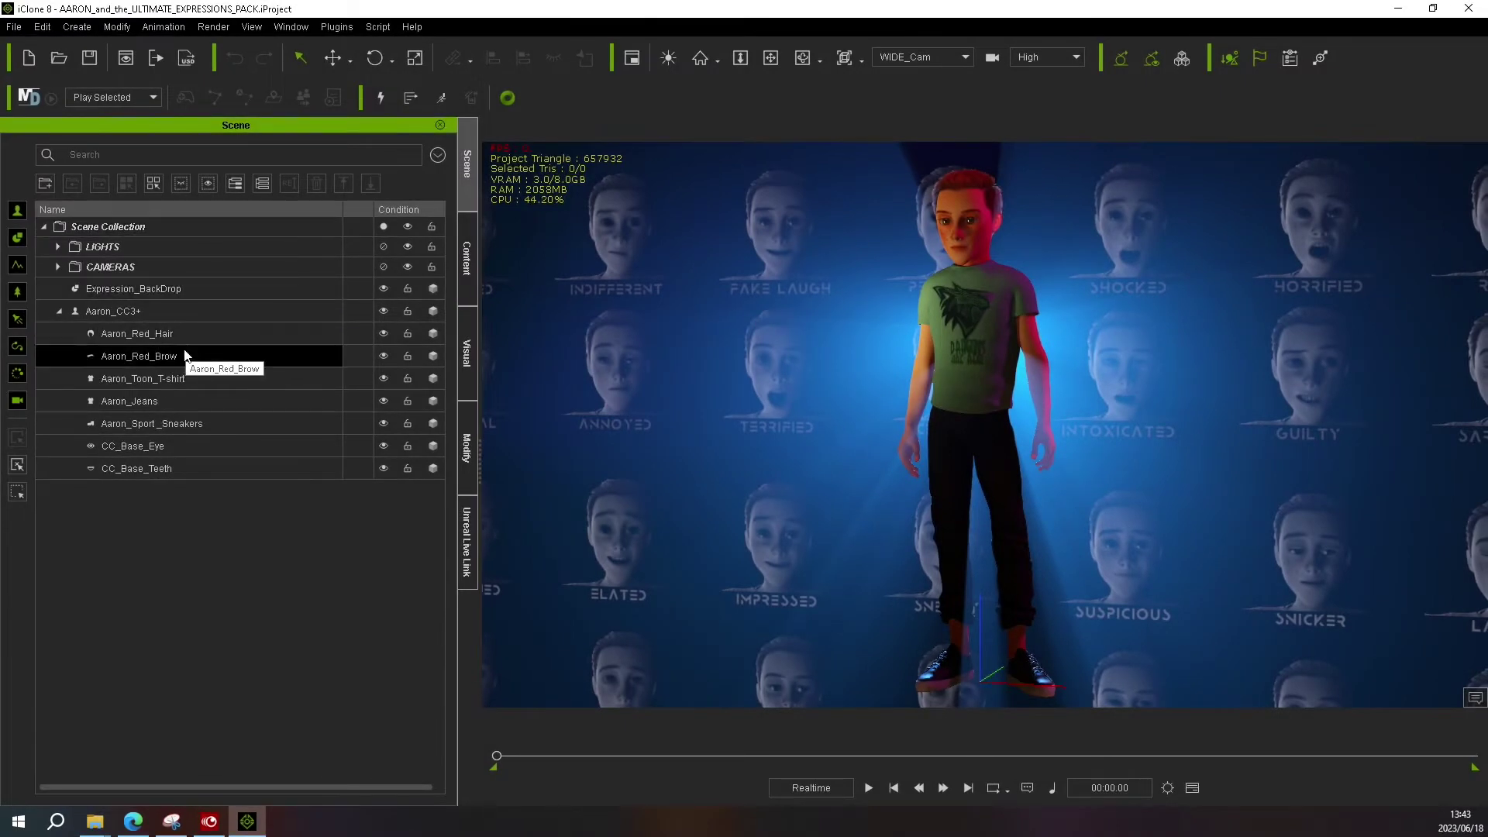
Step: Select Aaron_Toon_T-shirt, frame it from the side and turn on the auxiliary light
left_click(217, 380)
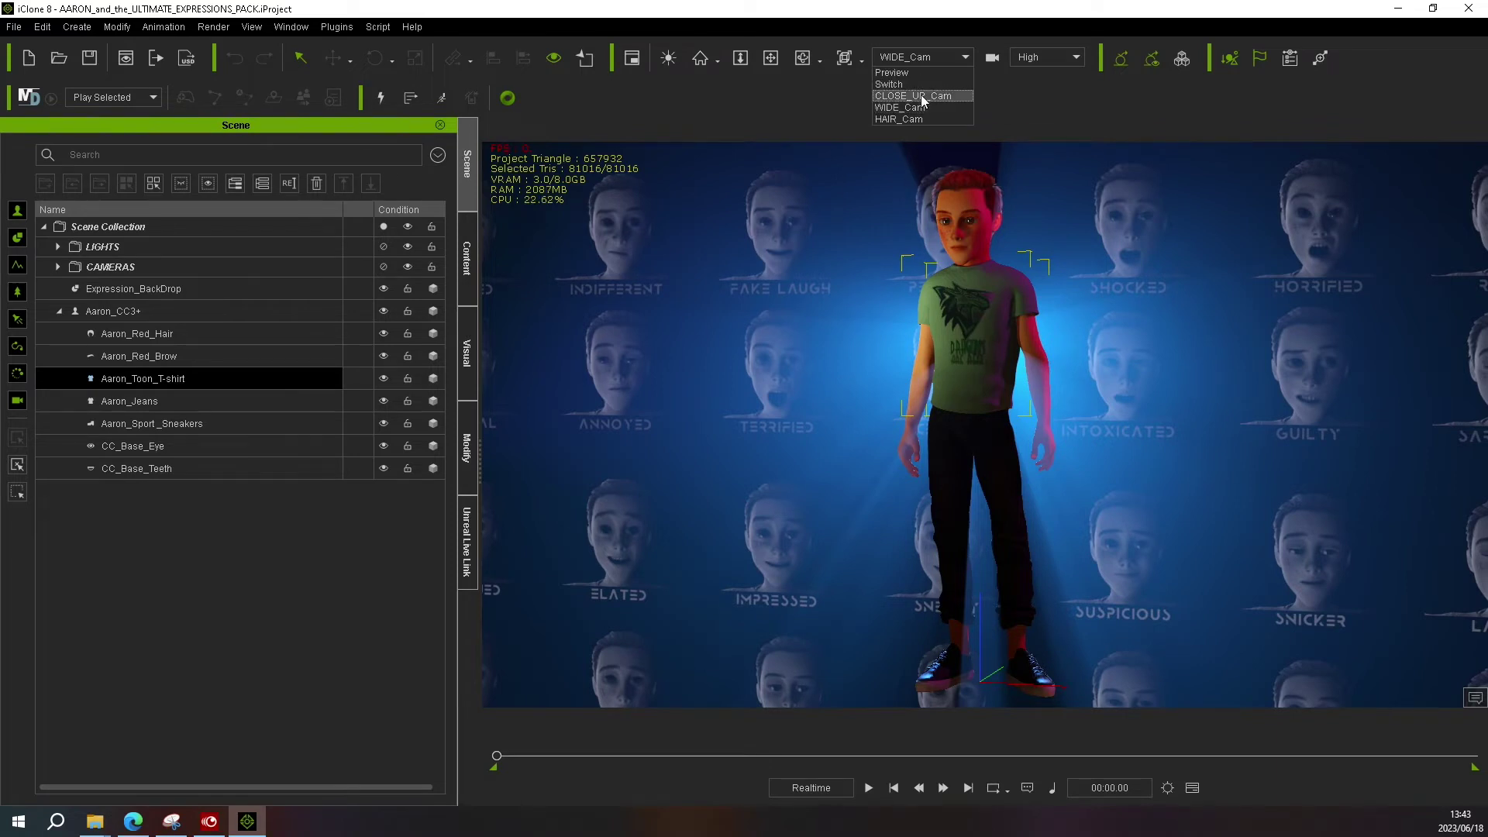
left_click(923, 96)
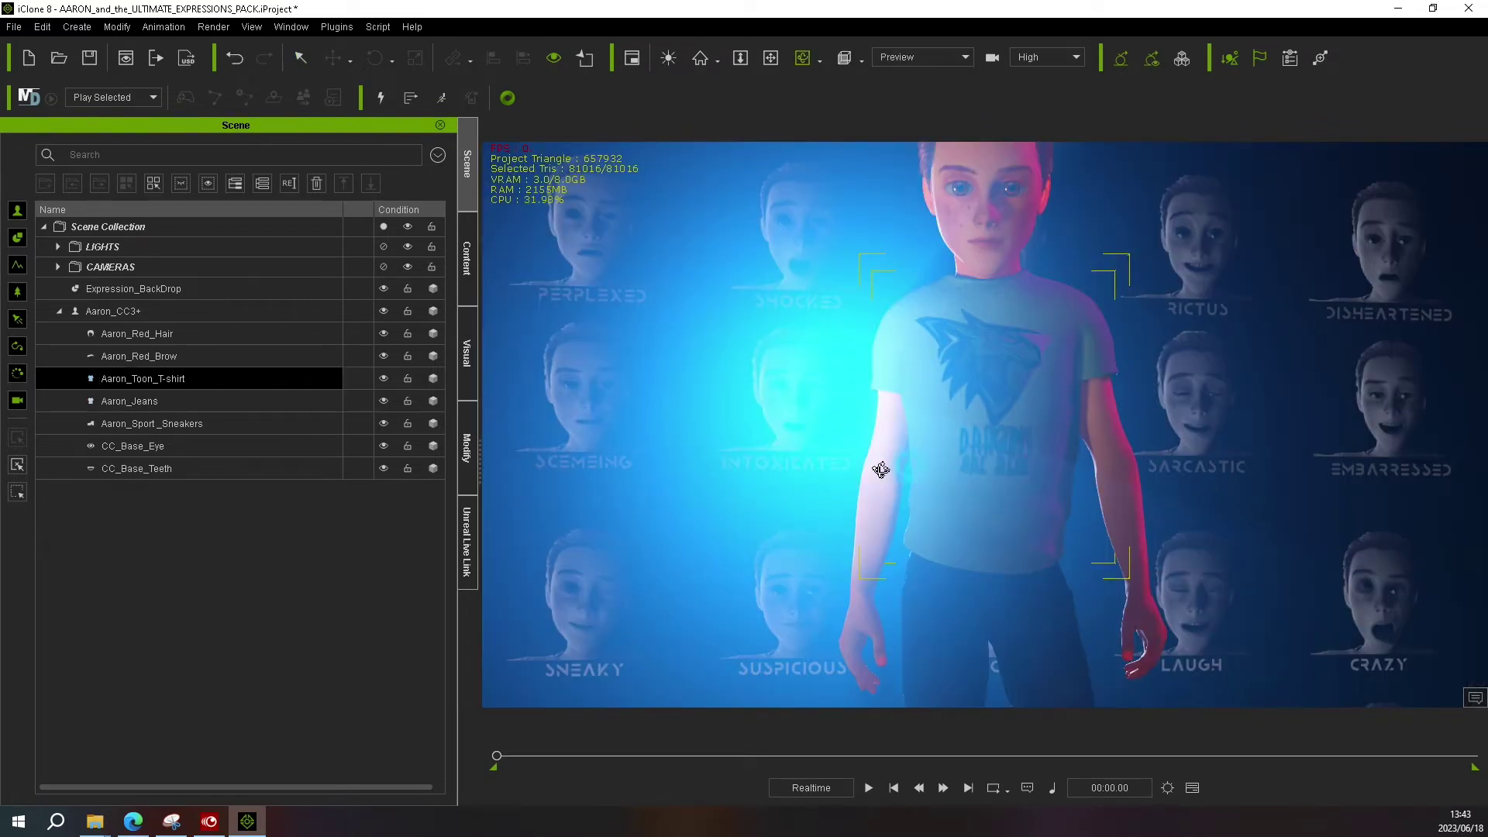
key("c")
left_click_drag(882, 470, 418, 501)
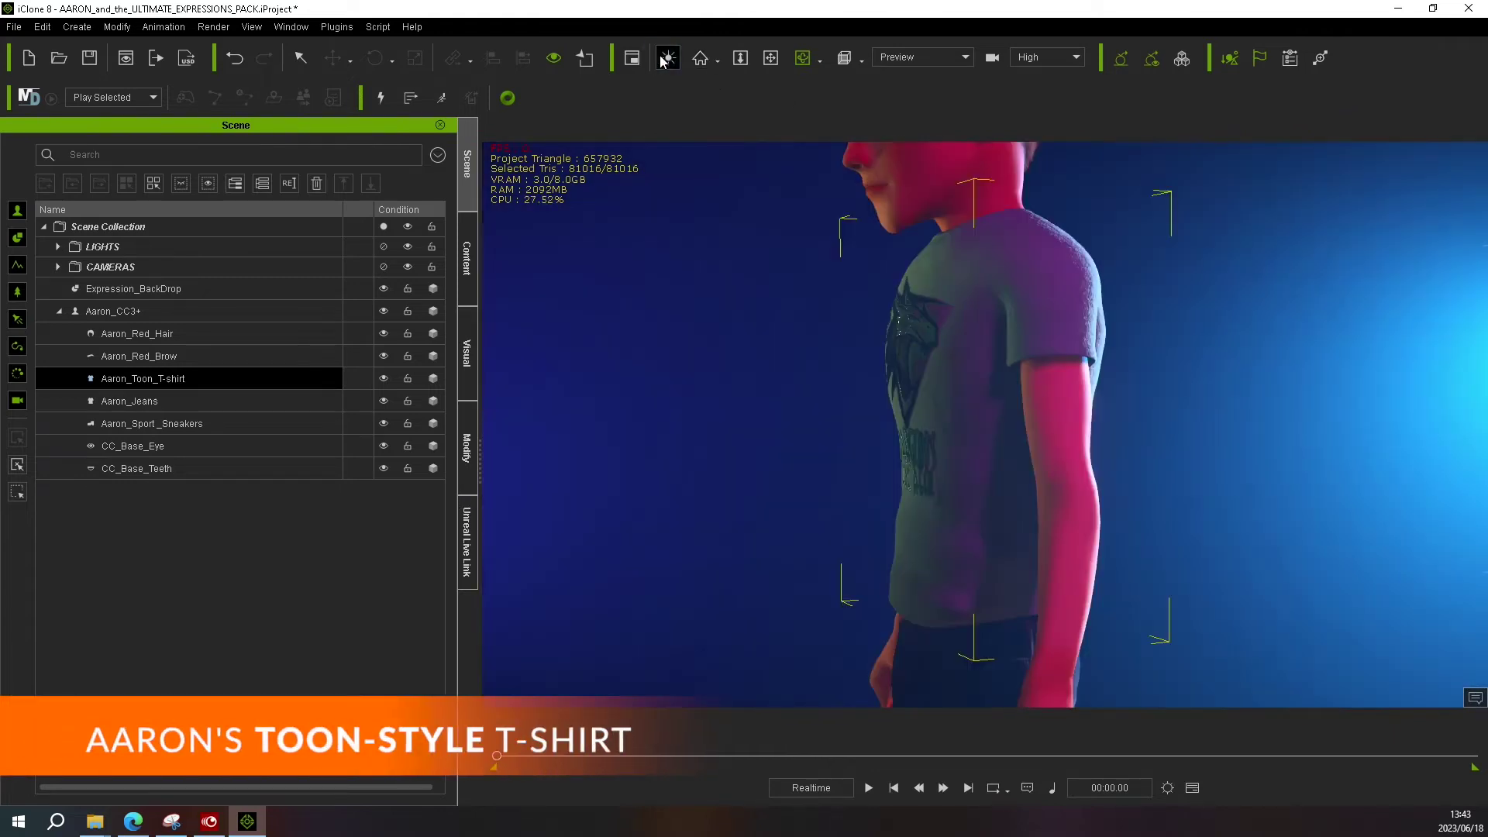
left_click(665, 59)
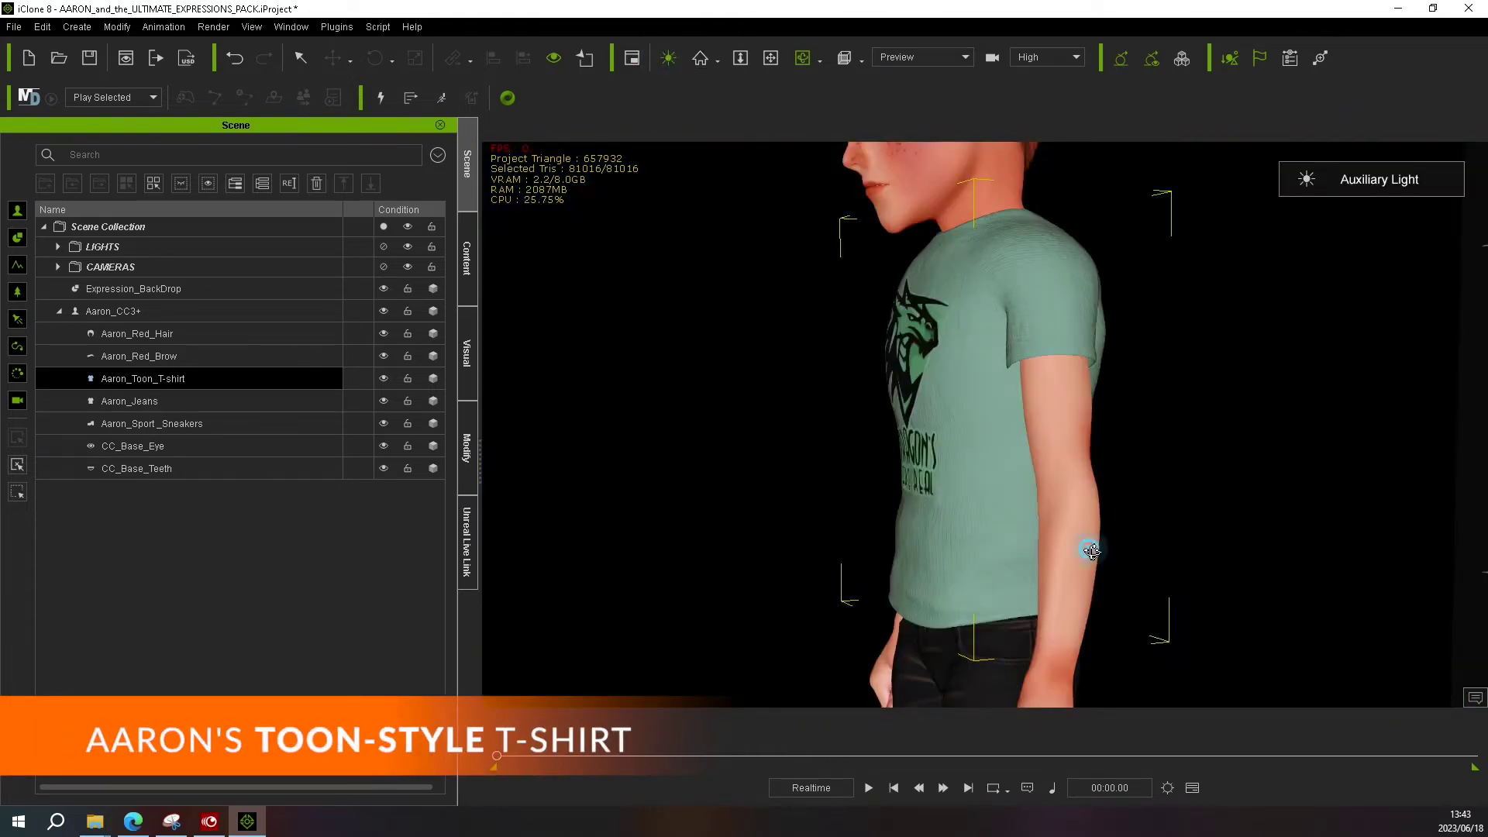
Step: Open the Morph Animator for Aaron_Toon_T-shirt and place it clear of the shirt in the view
left_click_drag(1092, 551, 954, 544)
scroll(978, 541, "down", 3)
left_click(464, 456)
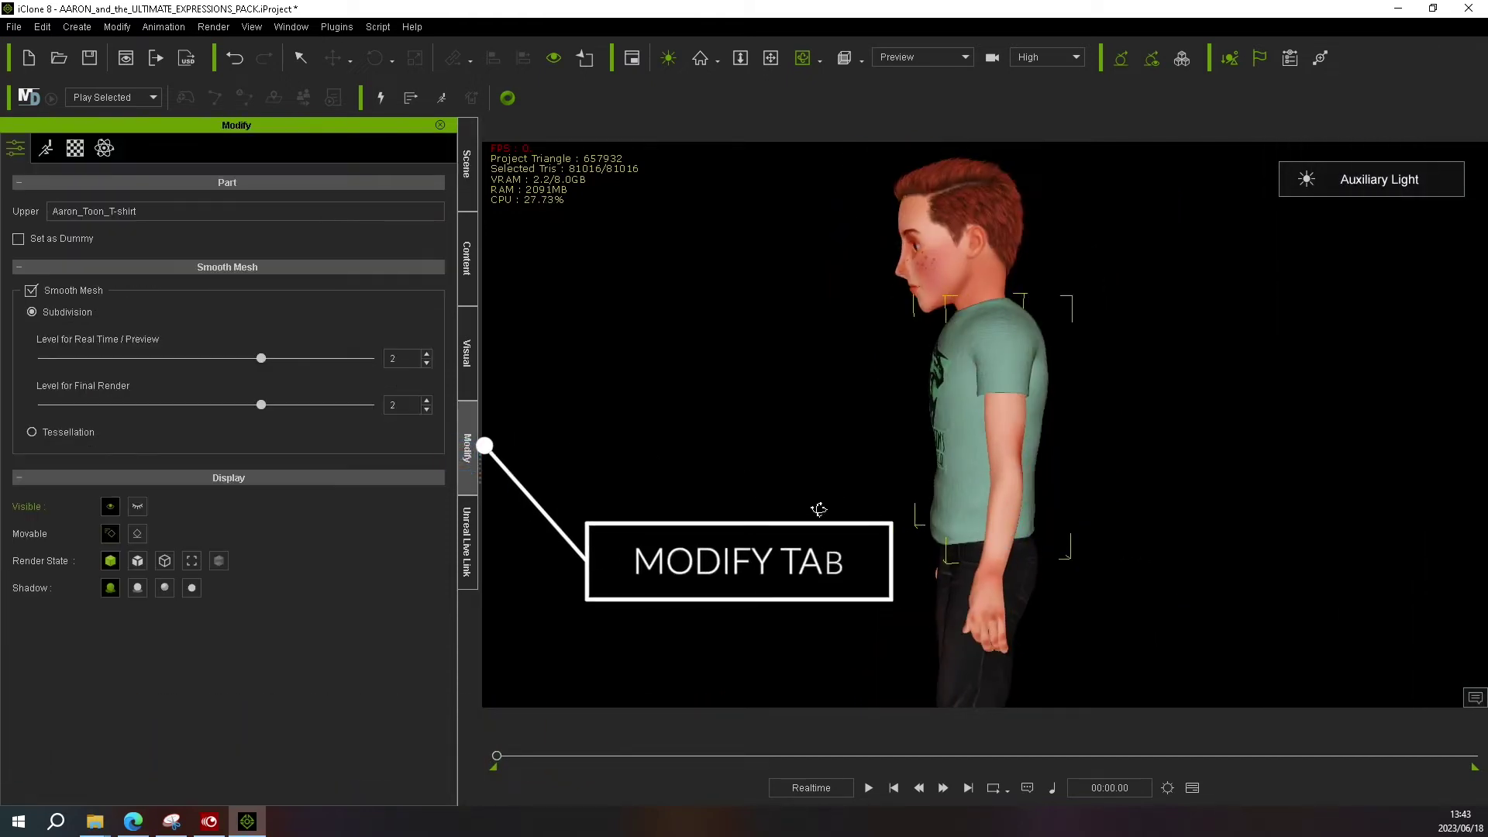
left_click(45, 148)
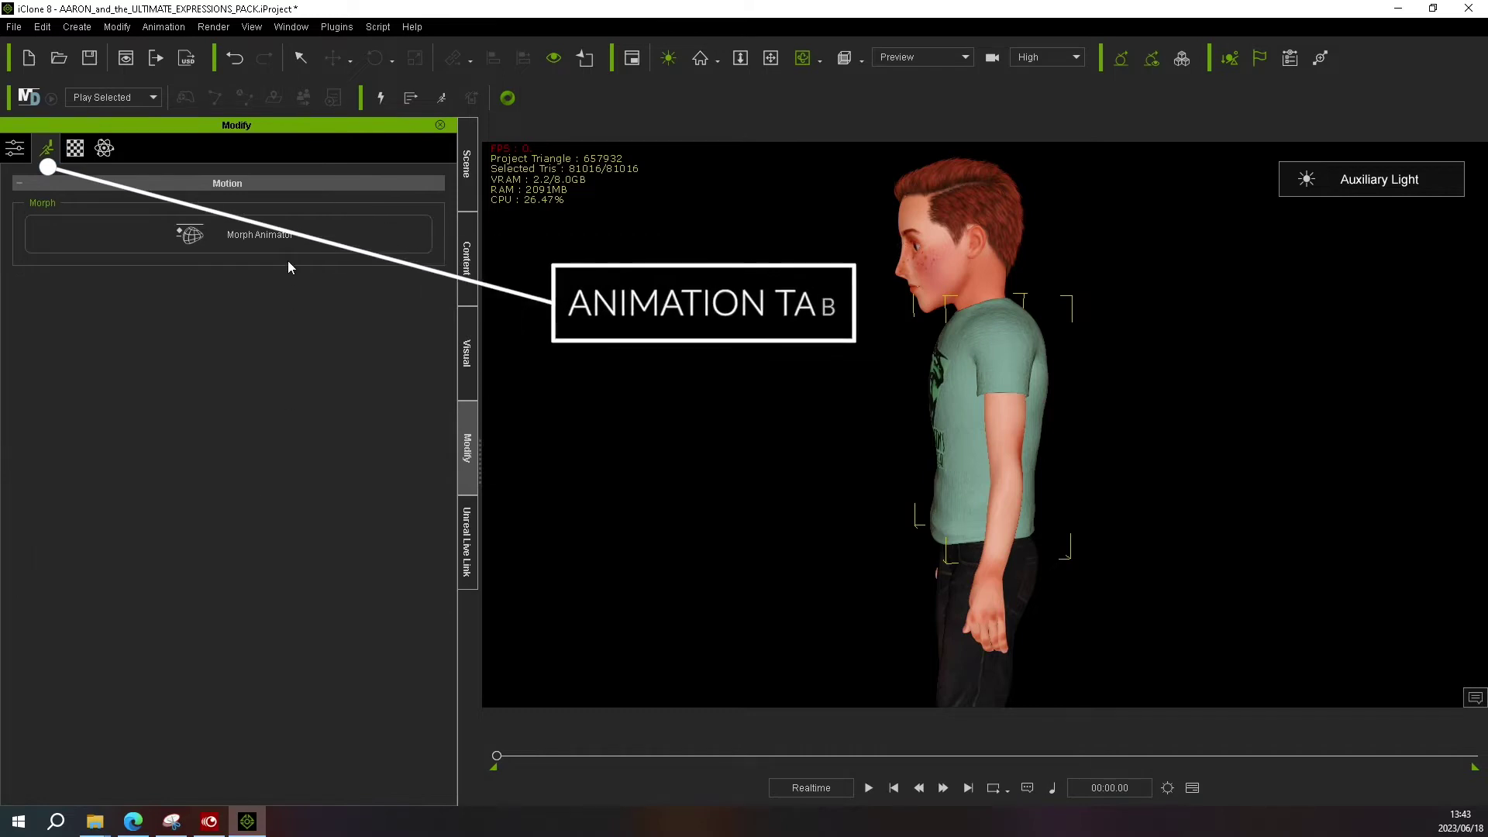
left_click(289, 233)
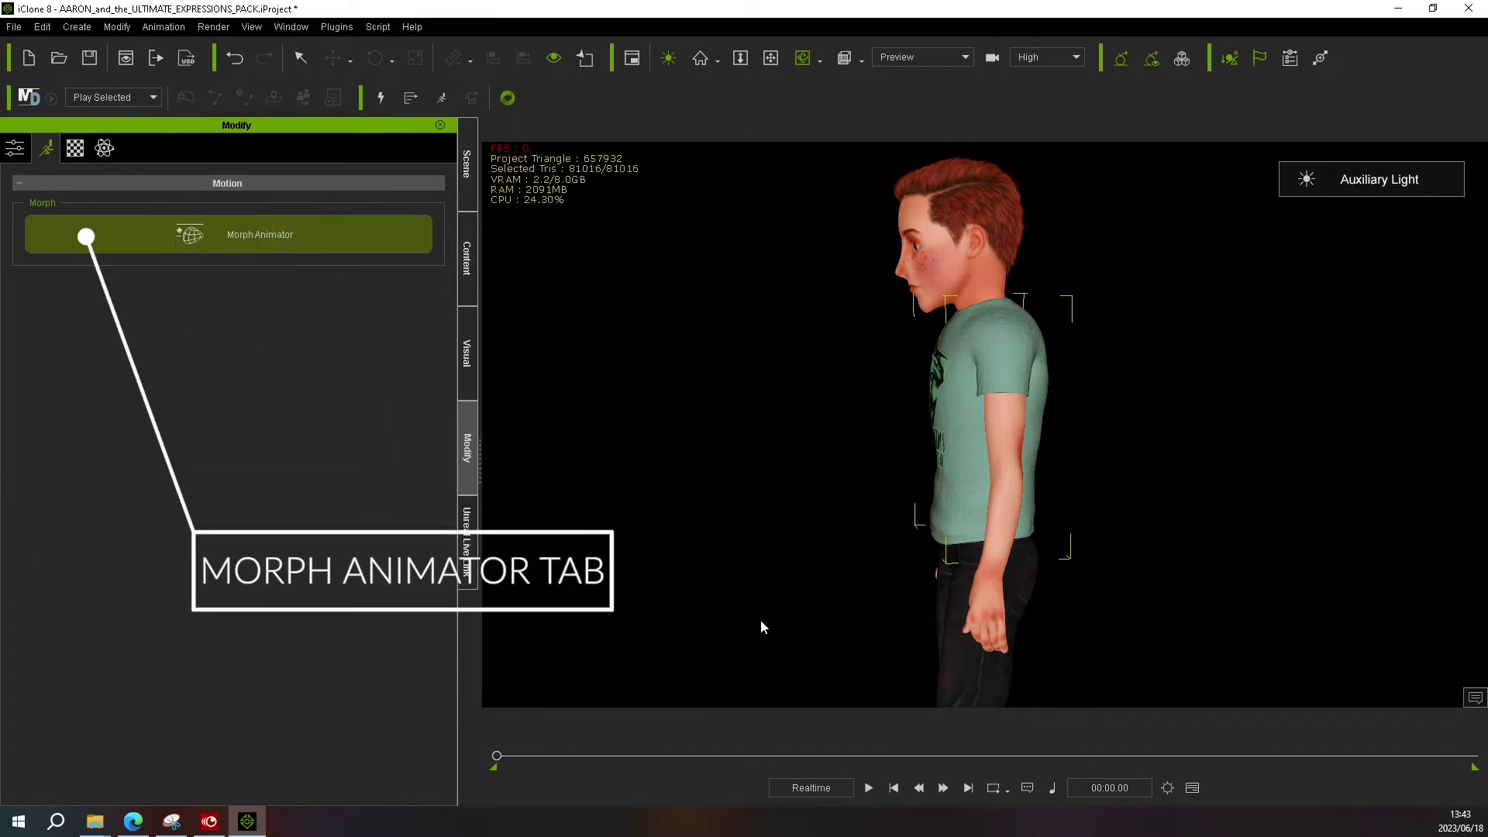
left_click_drag(942, 349, 543, 201)
key("c")
left_click_drag(967, 549, 1129, 538)
scroll(1077, 545, "up", 2)
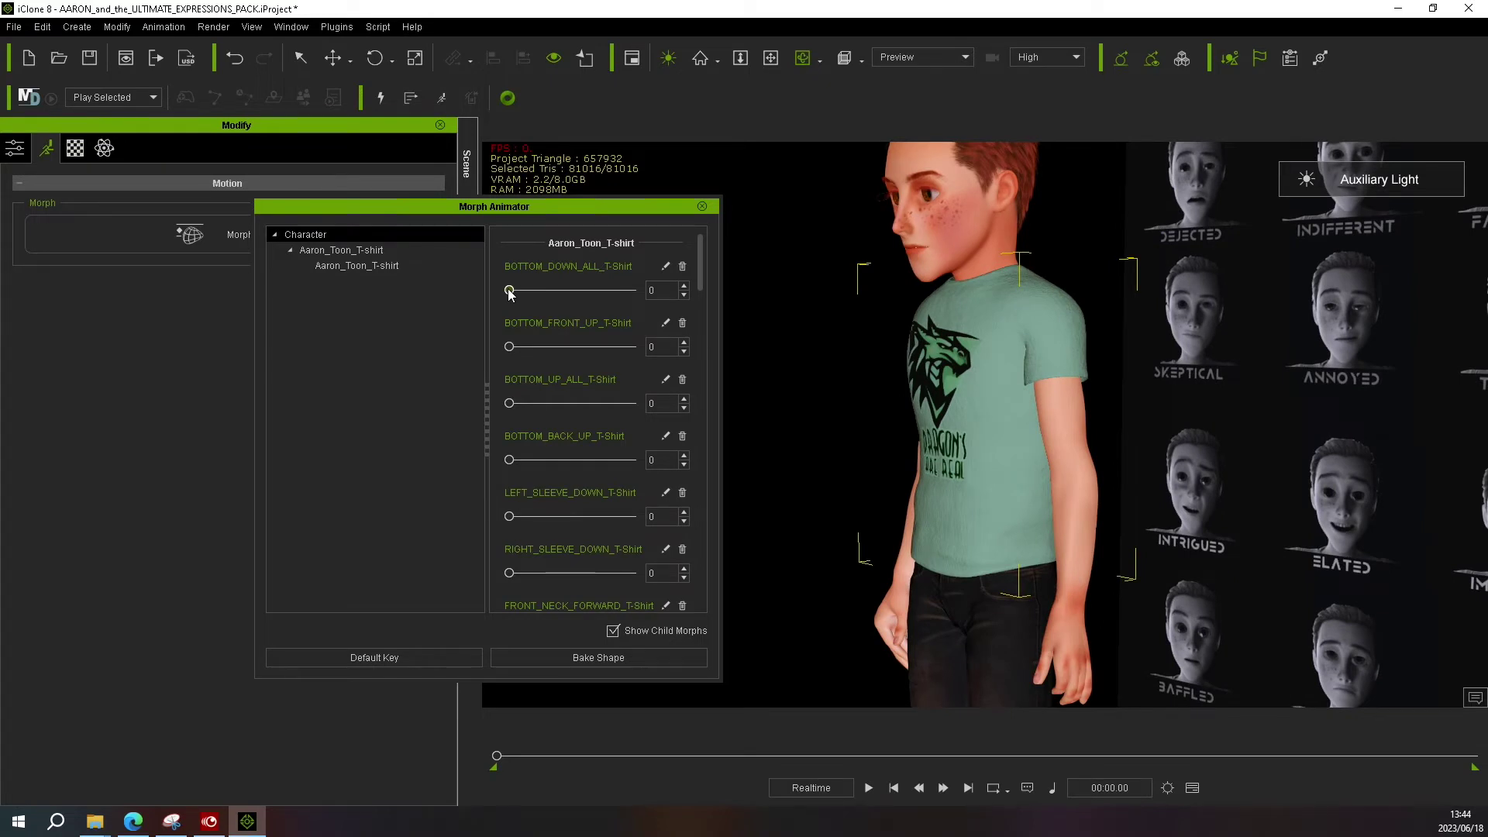
Step: Try the BOTTOM_DOWN_ALL_T-Shirt morph at 100, then lower it again
left_click_drag(509, 291, 760, 318)
left_click_drag(526, 332, 824, 375)
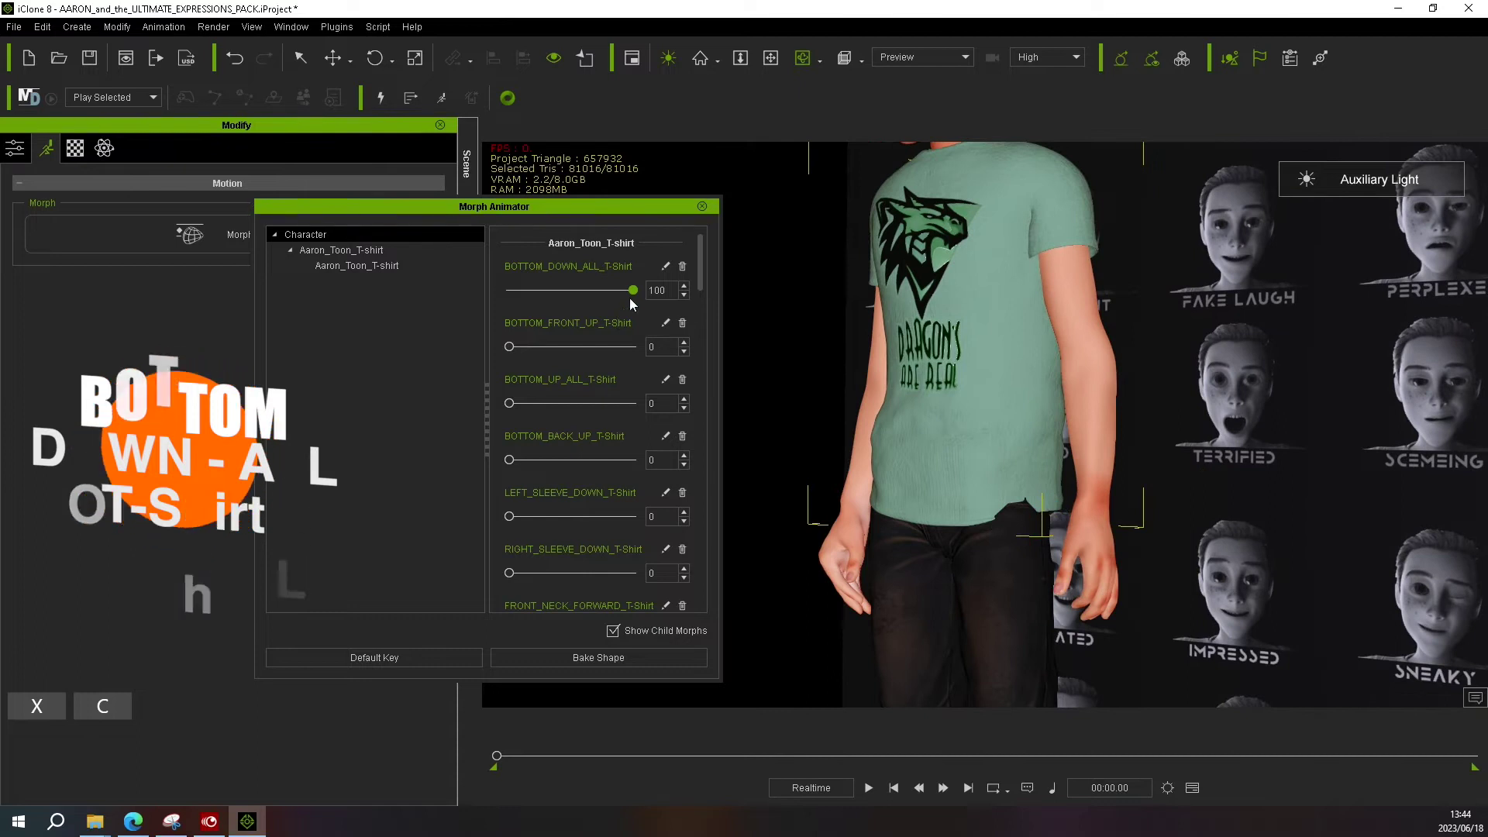
left_click_drag(632, 290, 566, 290)
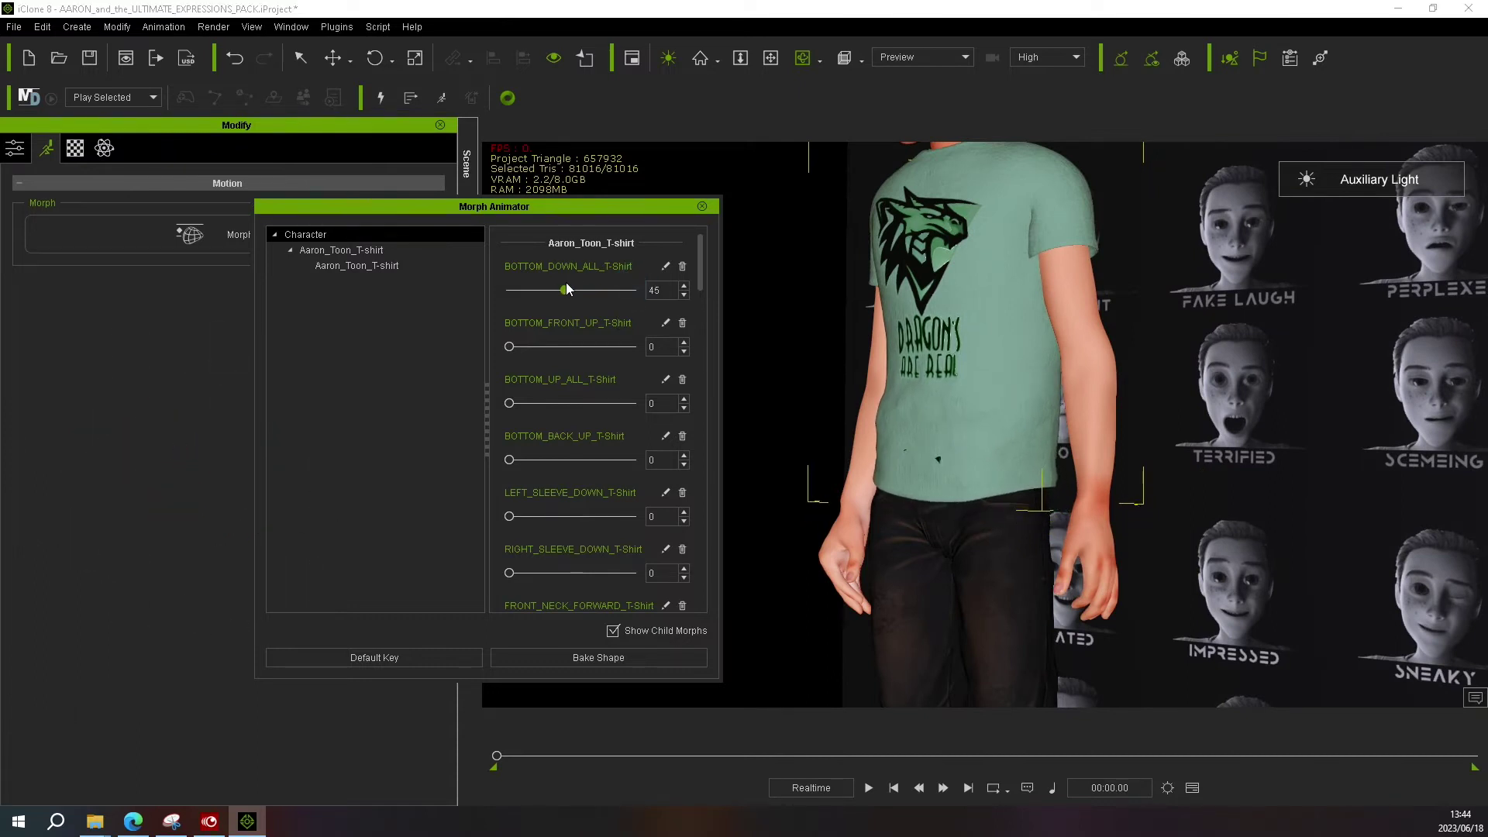
Step: Browse the T-shirt's morph list and try BOTTOM_FRONT_FORWARD_T-Shirt at 100, checking the hem from the side before lowering it
scroll(569, 528, "down", 10)
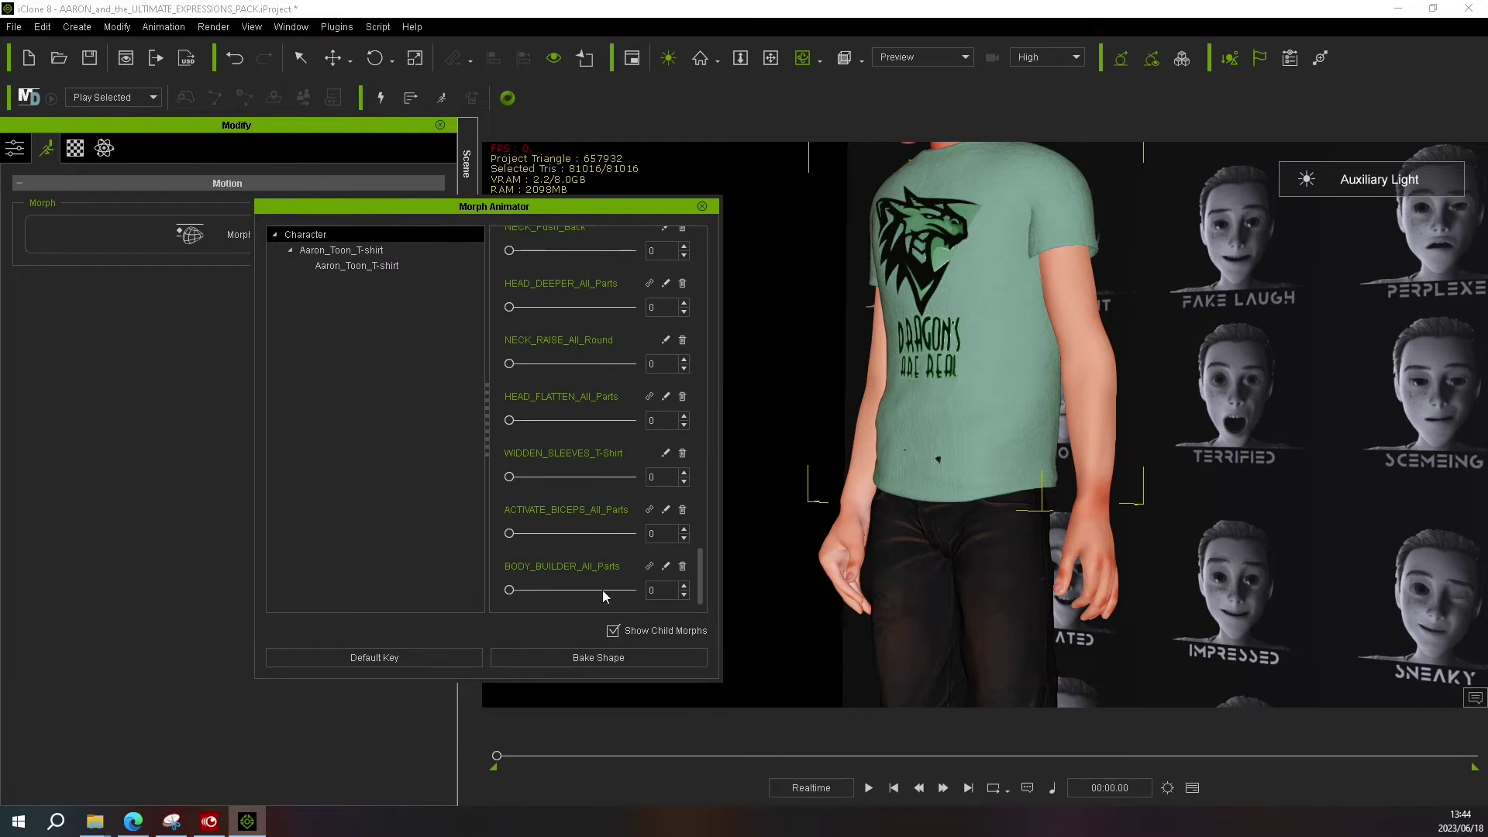
scroll(602, 589, "up", 5)
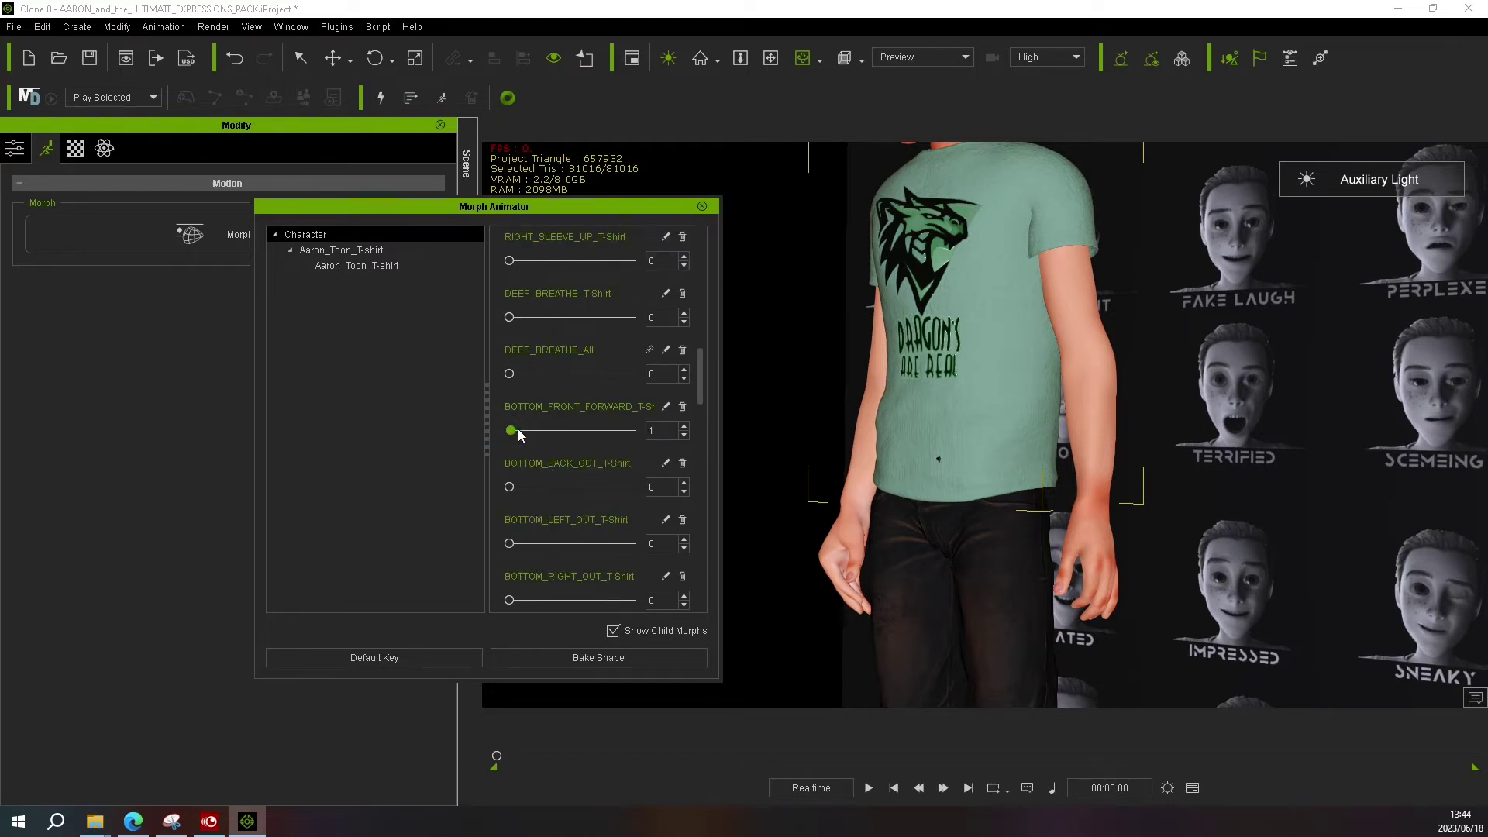
left_click_drag(542, 438, 648, 439)
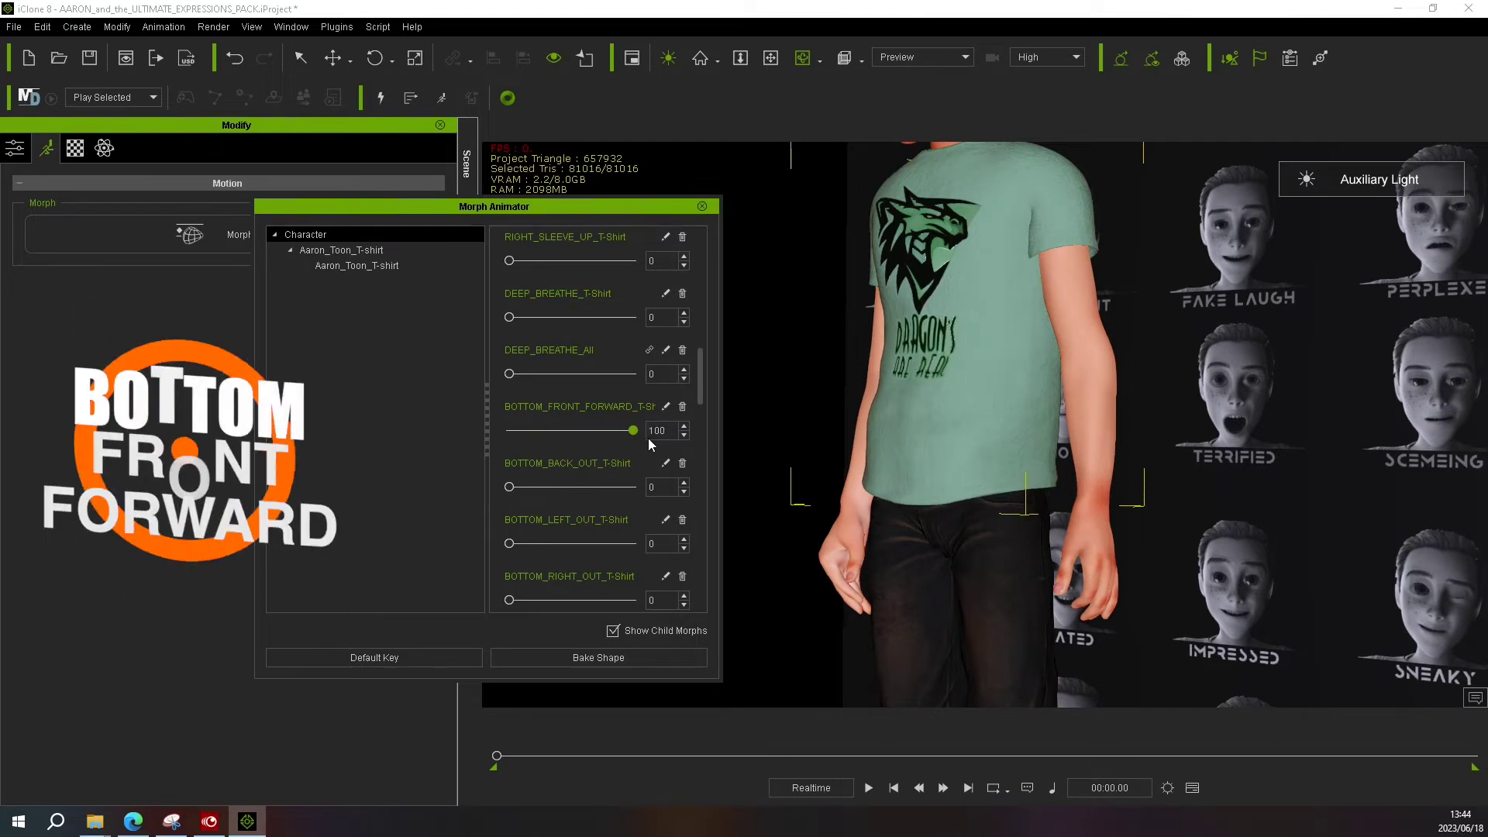
key("c")
left_click_drag(874, 508, 638, 503)
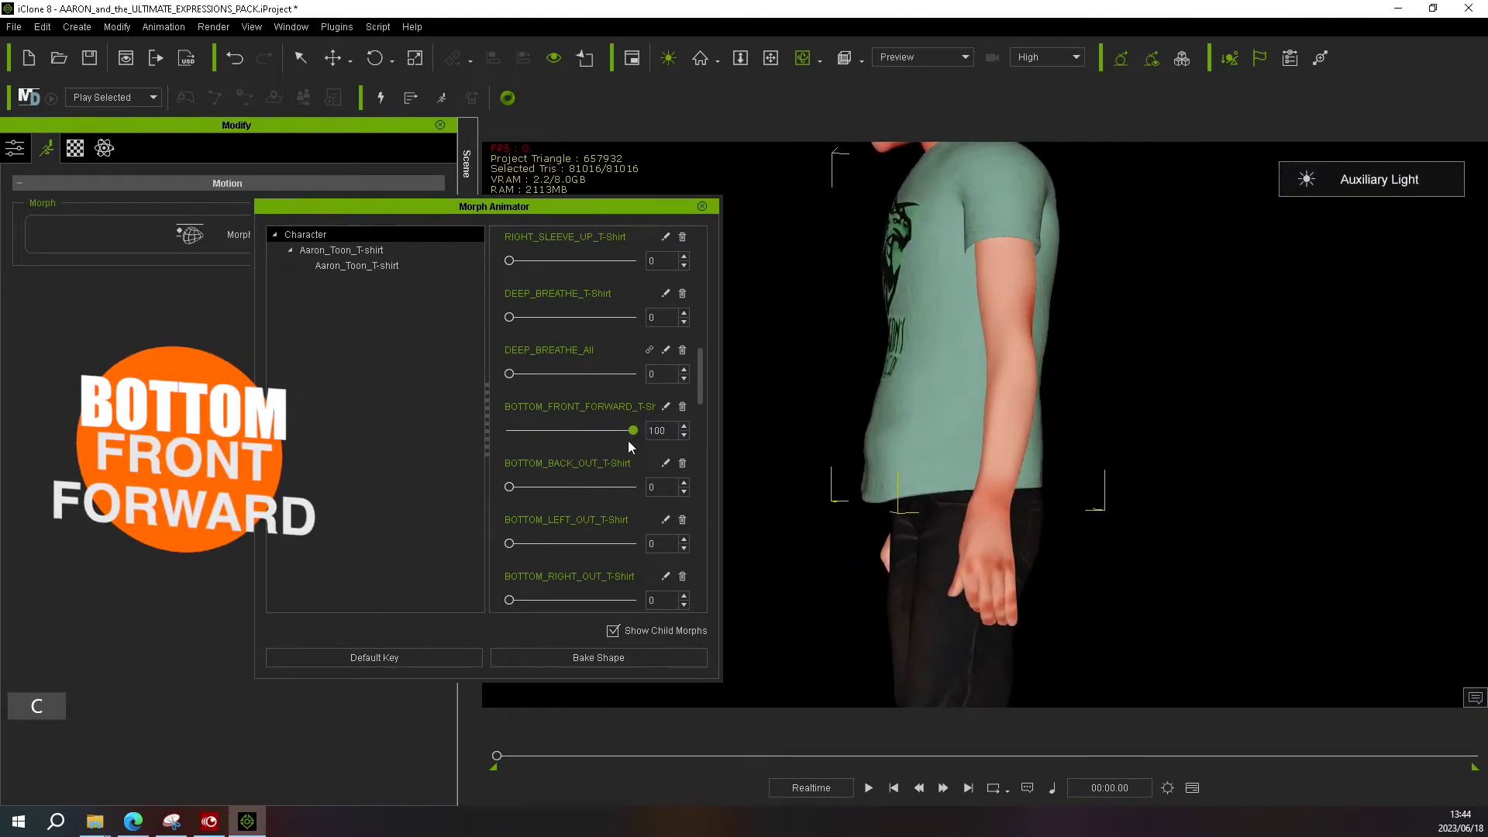
left_click_drag(633, 433, 578, 431)
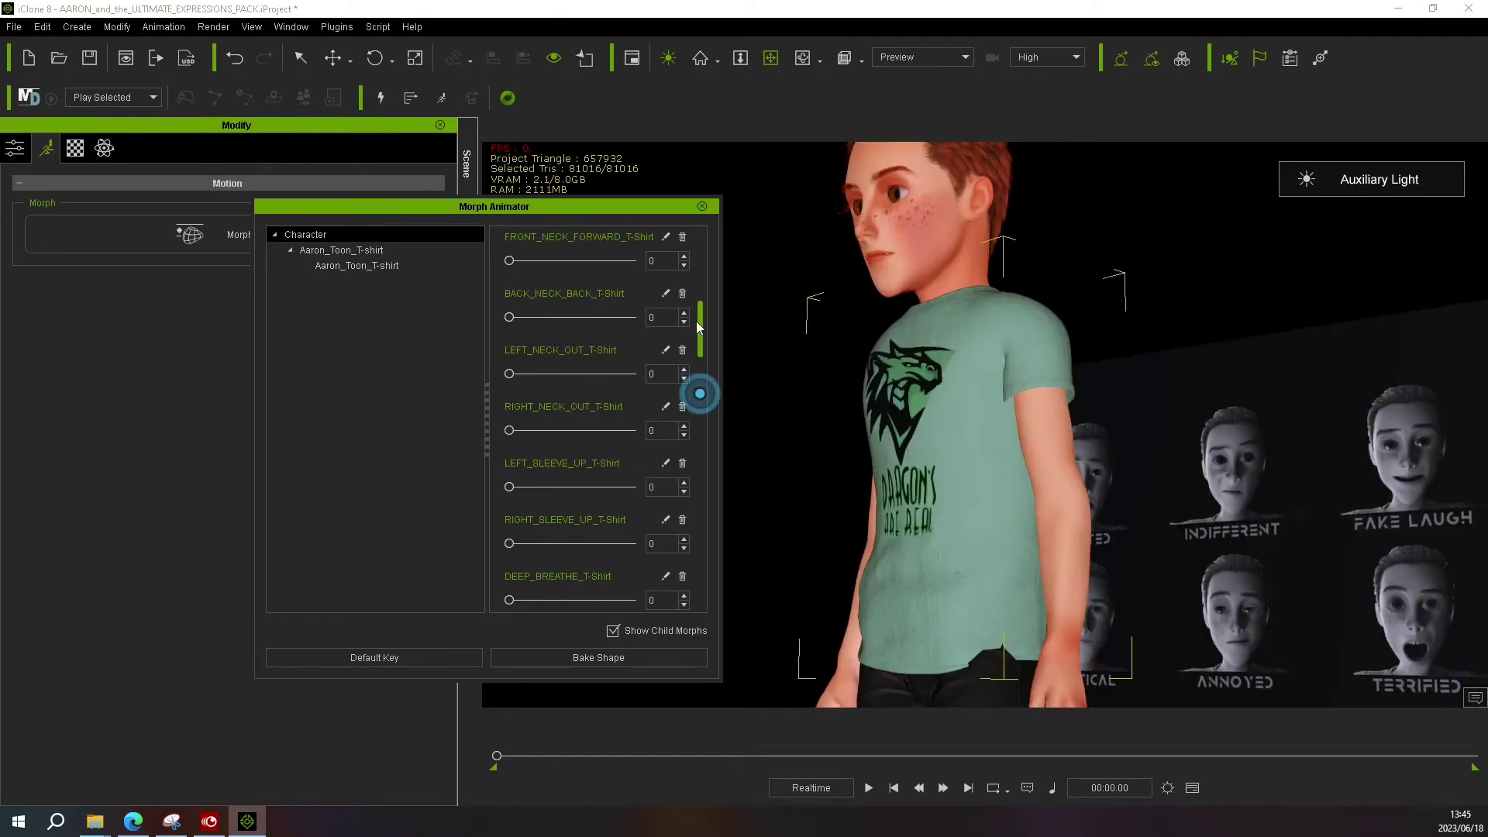
Step: Reset BOTTOM_DOWN_ALL_T-Shirt to 0 and try BOTTOM_FRONT_UP_T-Shirt at full strength, returning it to 0
left_click_drag(696, 321, 701, 241)
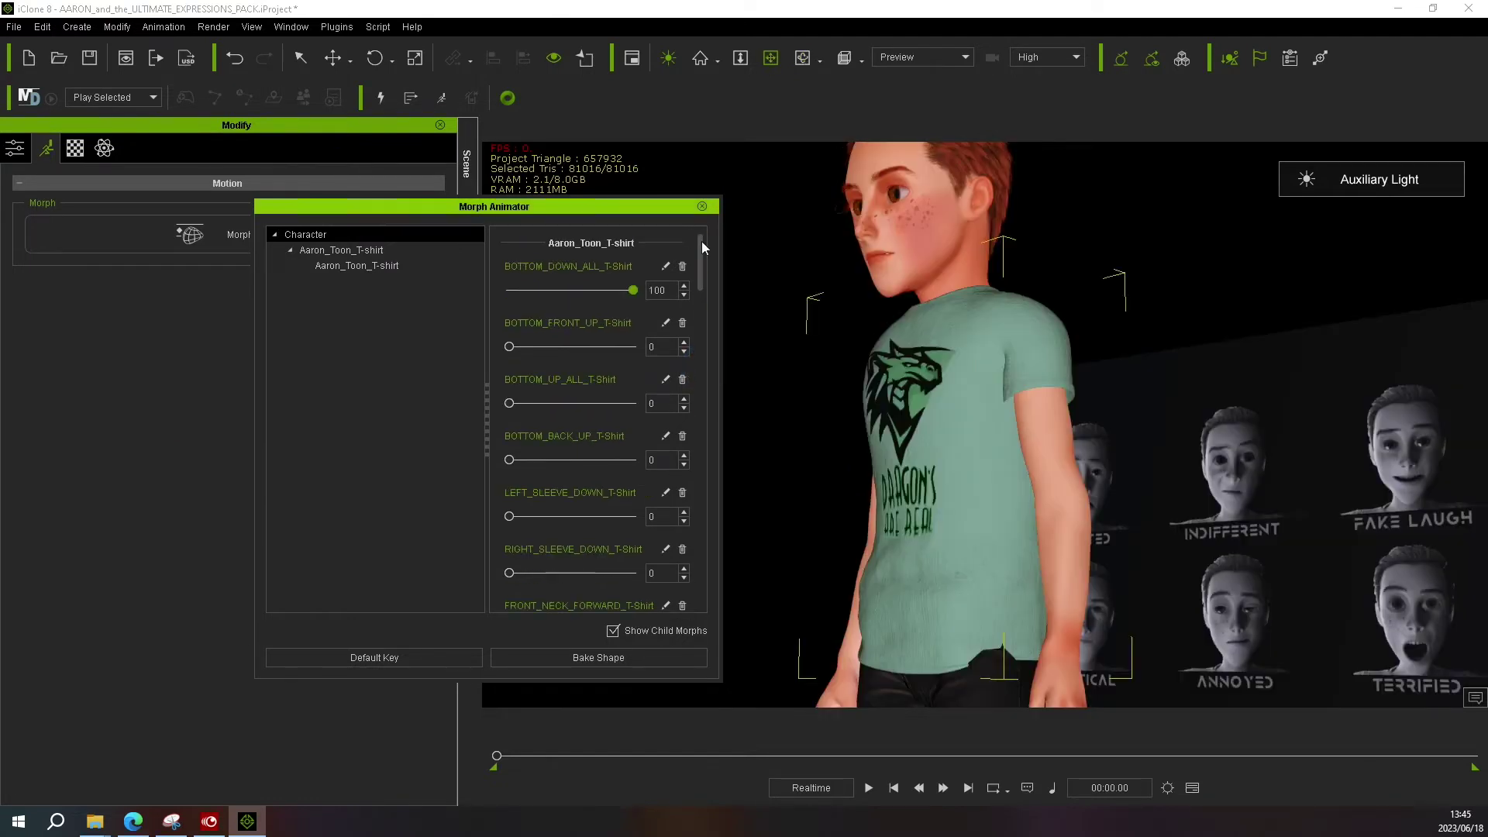
mouse_move(509, 290)
left_mouse_down()
mouse_move(588, 286)
mouse_move(510, 290)
left_mouse_up()
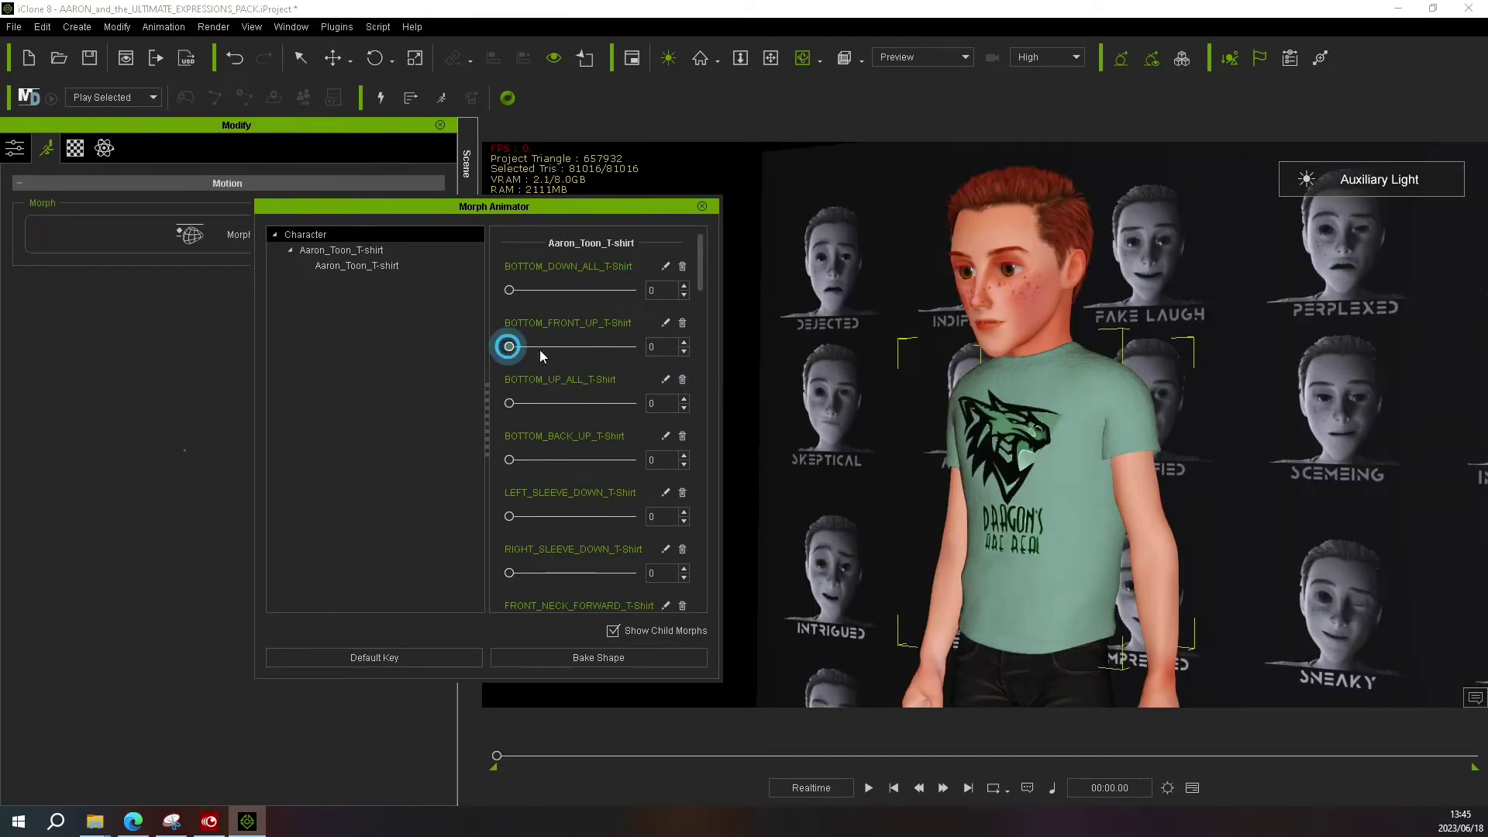
left_click_drag(510, 347, 633, 347)
right_click_drag(1000, 524, 825, 522)
left_click_drag(634, 347, 381, 339)
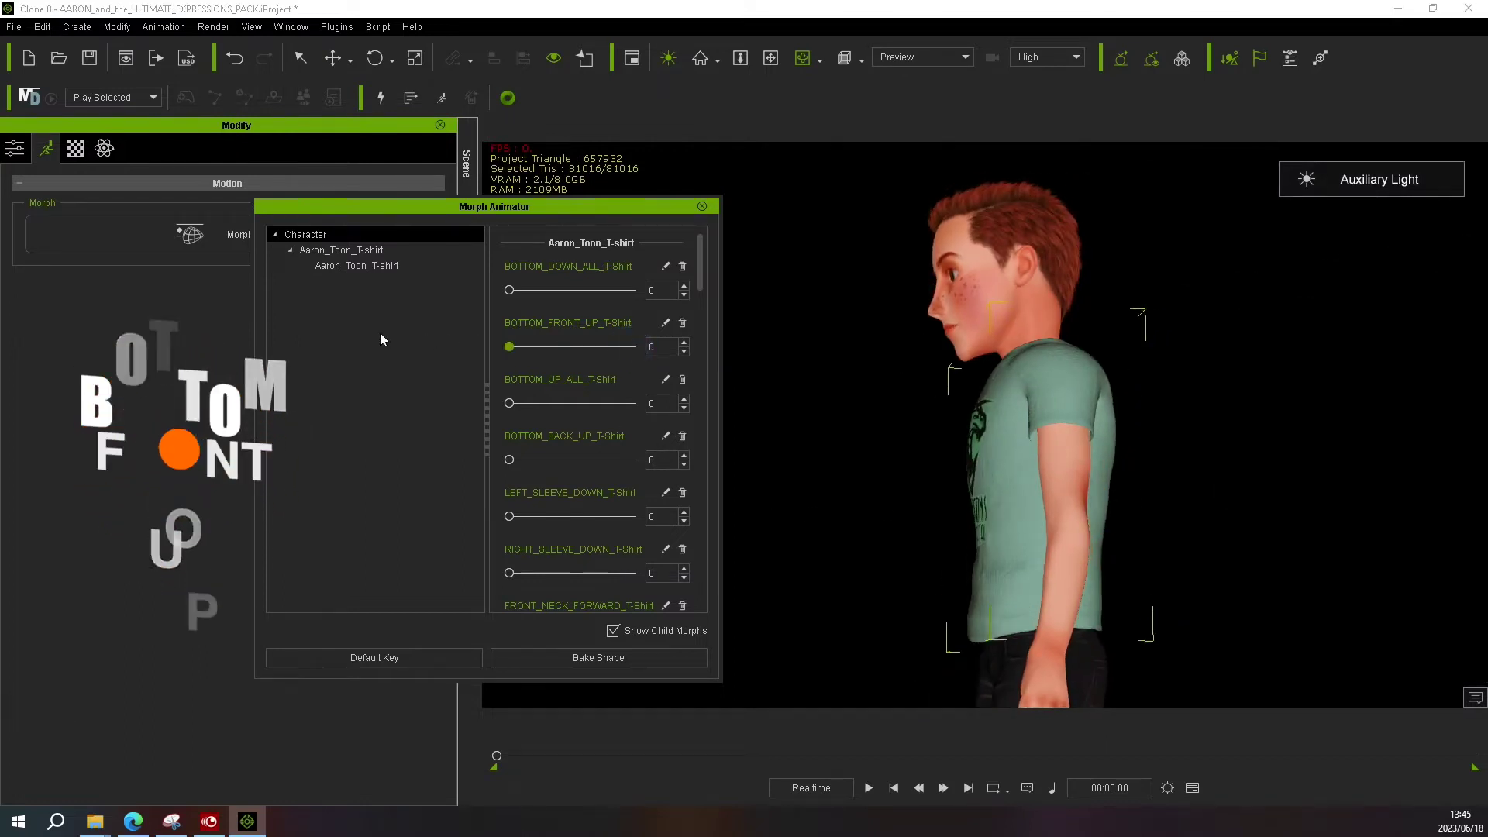
Step: Try the BOTTOM_UP_ALL and BOTTOM_BACK_UP T-shirt morphs at 100, returning each to 0
left_click_drag(512, 404, 635, 404)
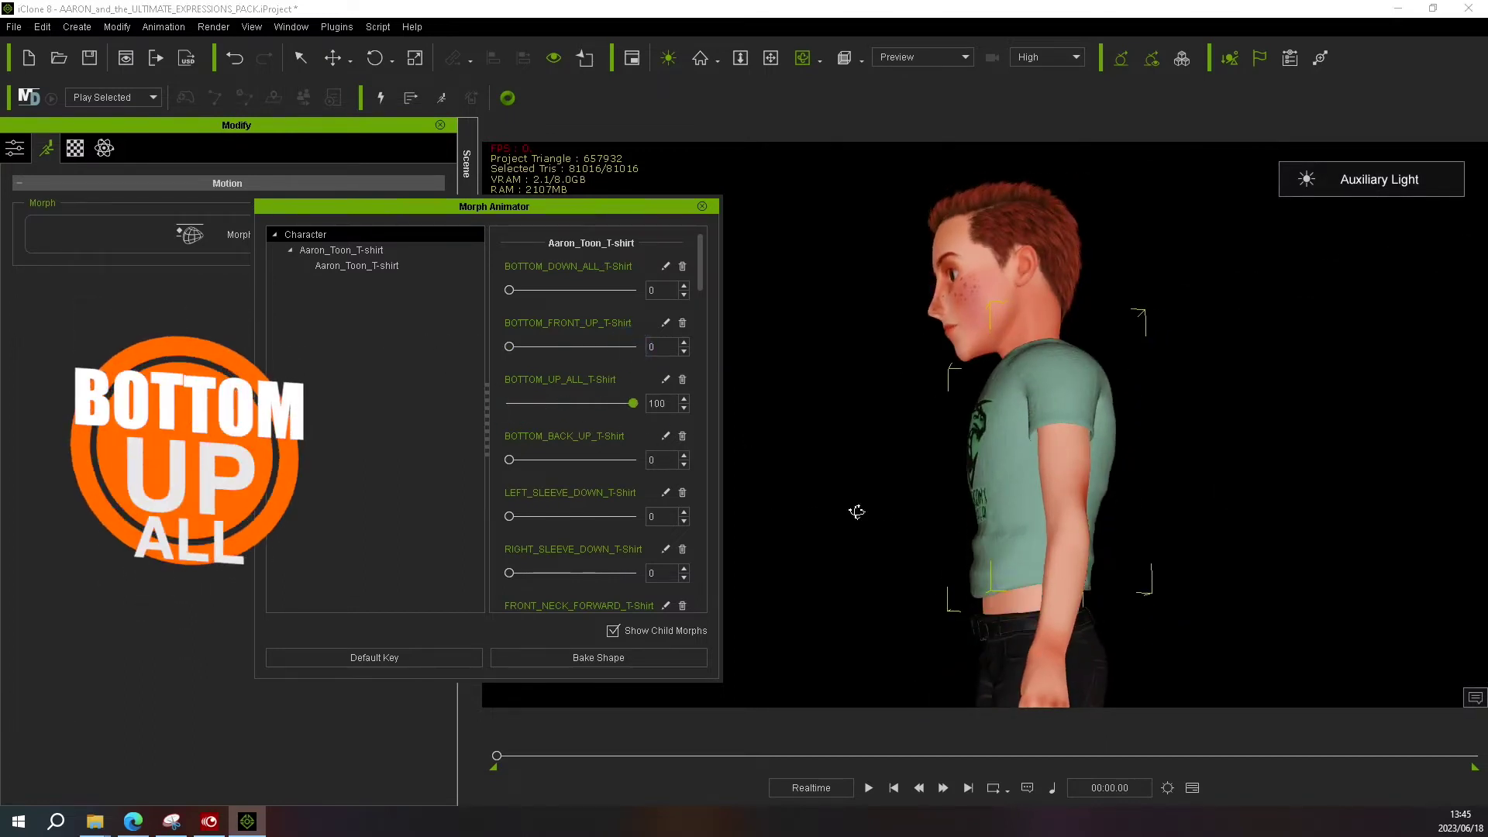
right_click_drag(858, 508, 843, 587)
key("c")
left_click_drag(844, 587, 915, 559)
left_click_drag(633, 403, 381, 381)
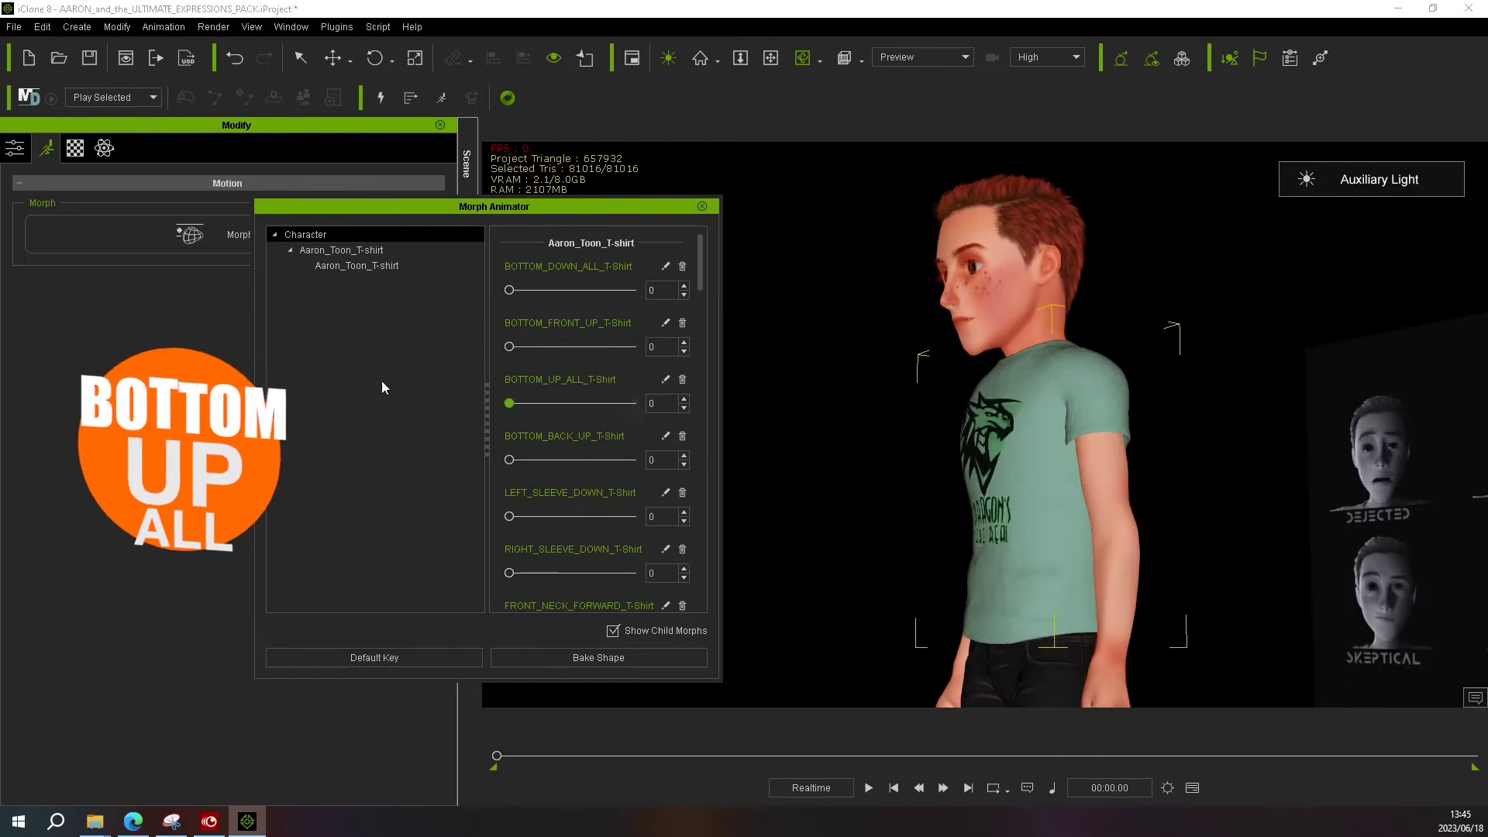
left_click_drag(510, 460, 781, 469)
right_click_drag(782, 469, 854, 618)
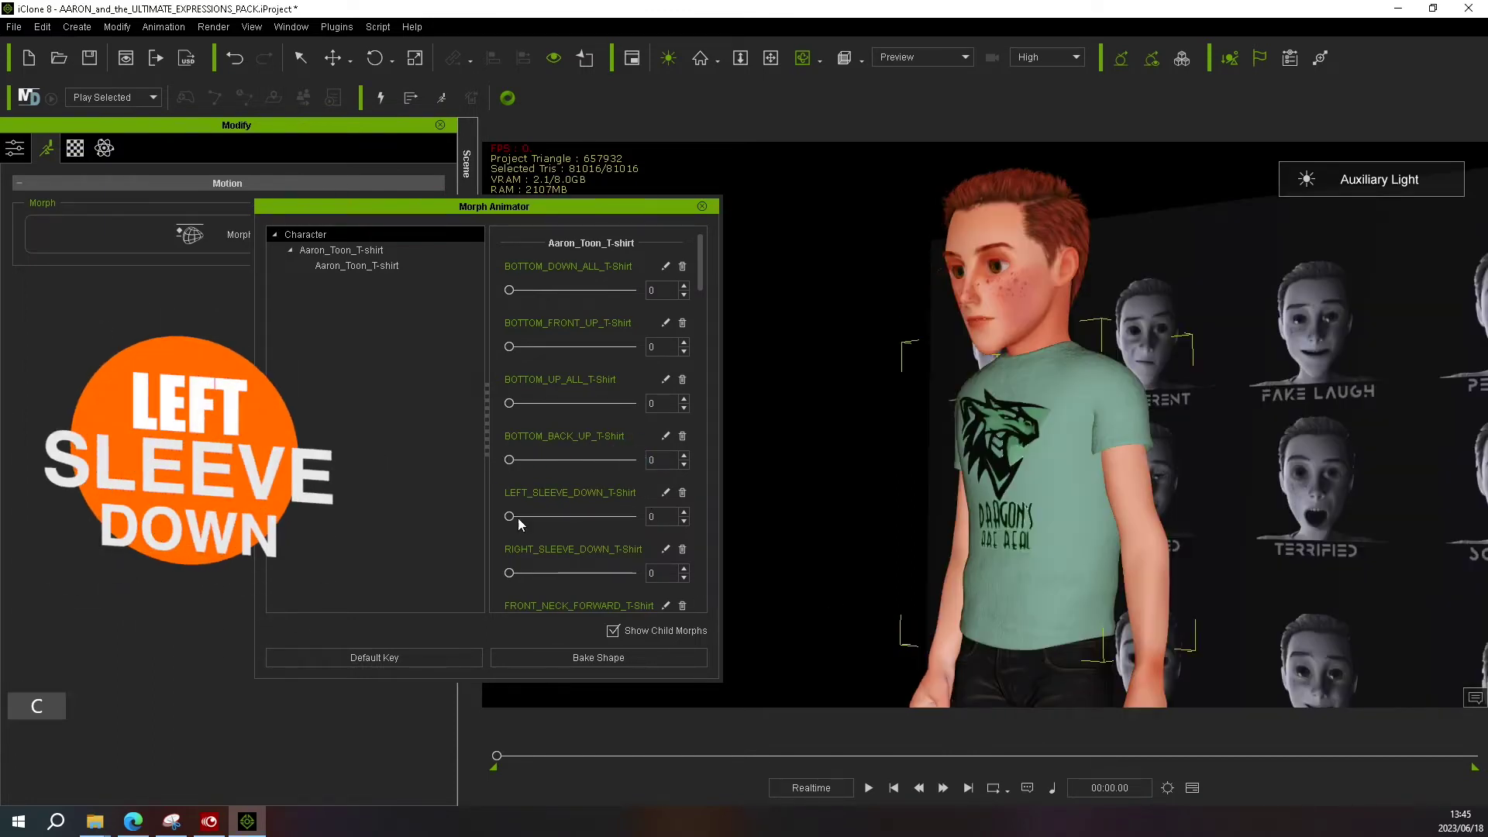
Step: Try LEFT_SLEEVE_DOWN_T-Shirt at 100 and the matching right-sleeve morph, returning each to 0
left_click_drag(514, 518, 672, 527)
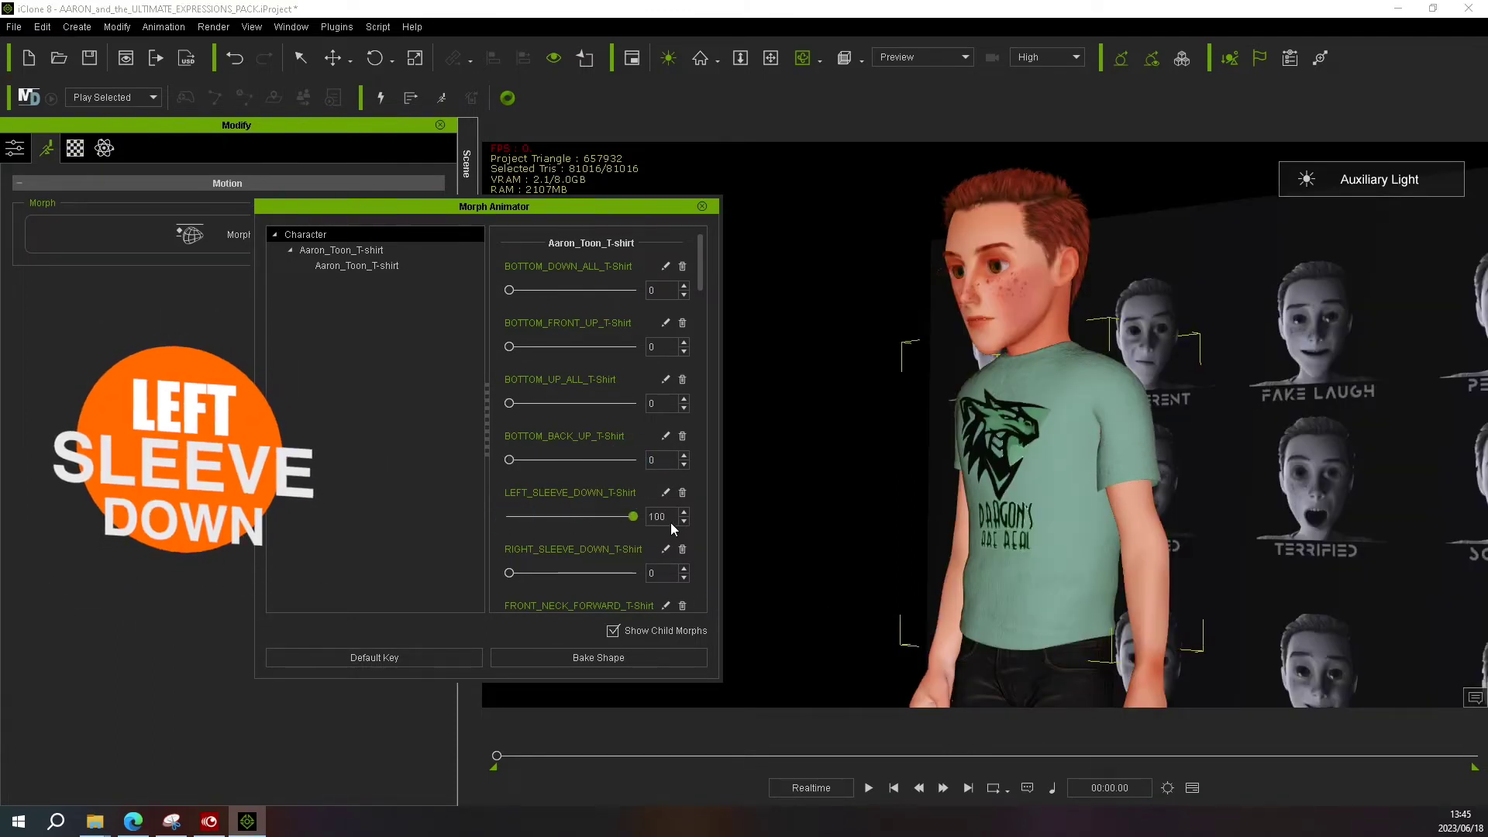
key("c")
left_click_drag(1176, 531, 1364, 532)
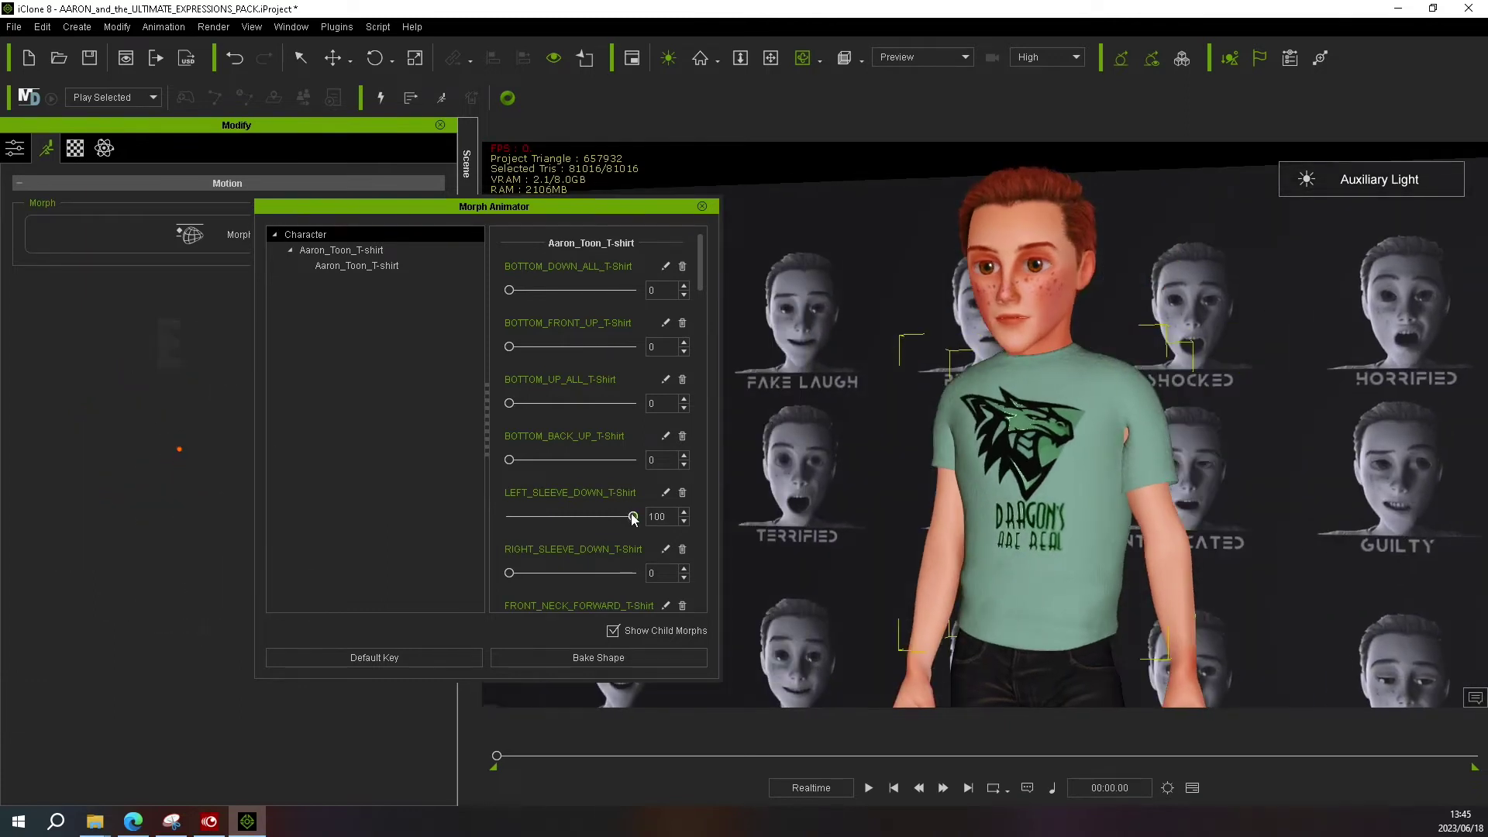
left_click_drag(631, 515, 582, 519)
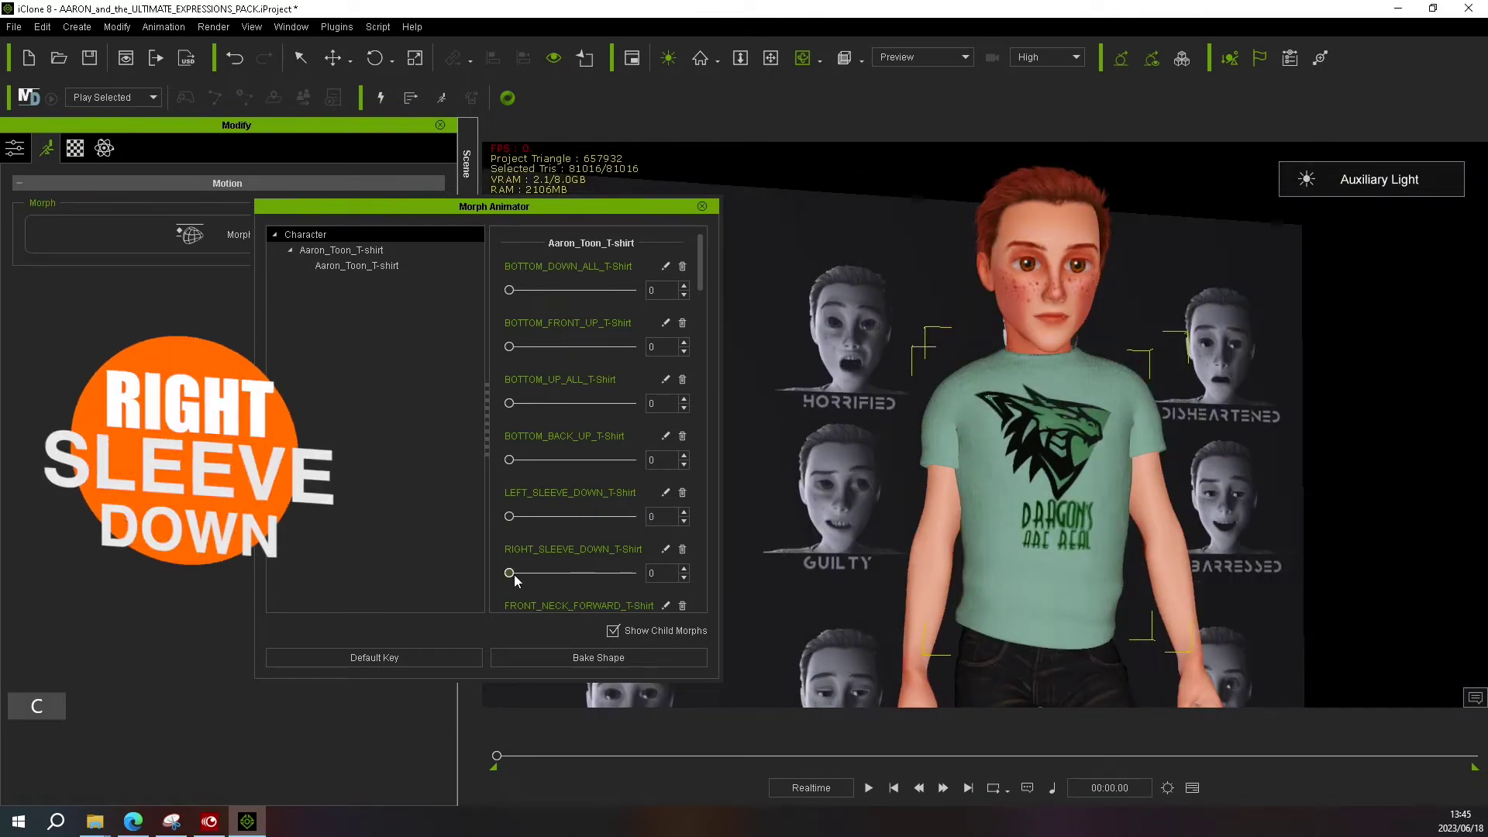
left_click_drag(510, 573, 685, 574)
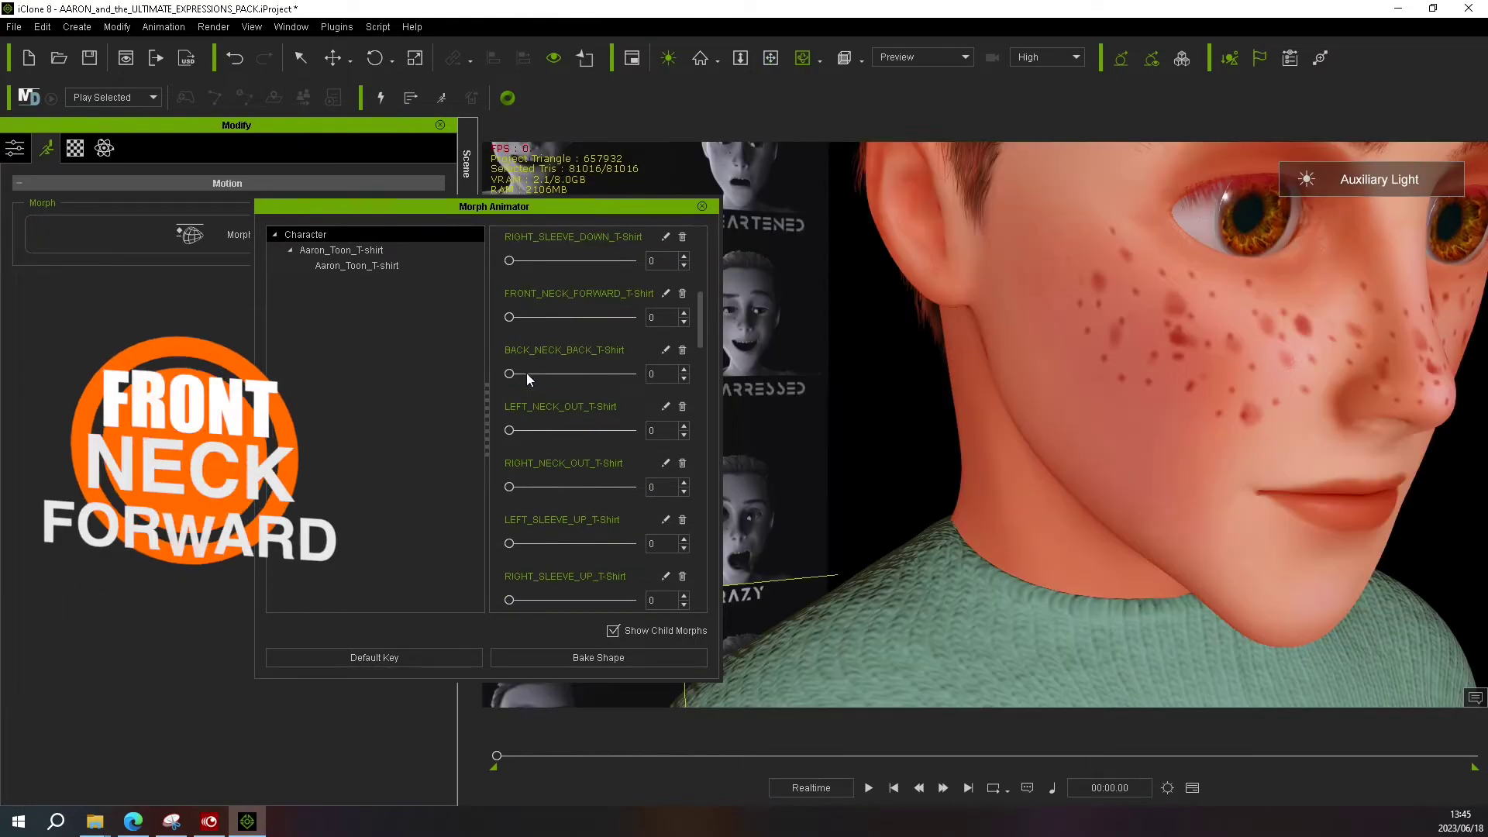
Step: Try the T-shirt's front, back, left and right neck morphs one by one, returning each to 0
left_click_drag(509, 317, 631, 315)
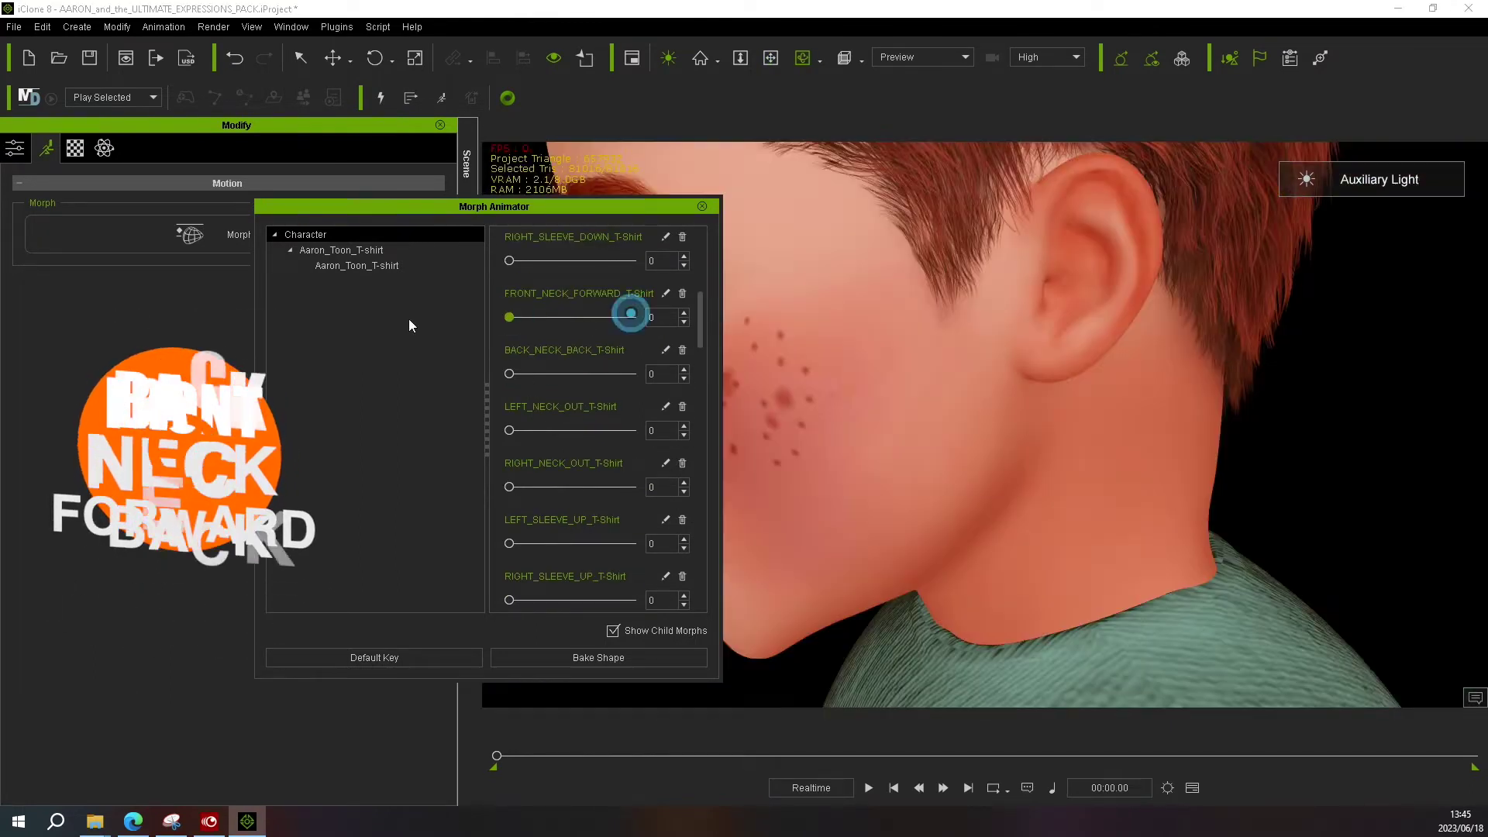
left_click_drag(510, 374, 629, 374)
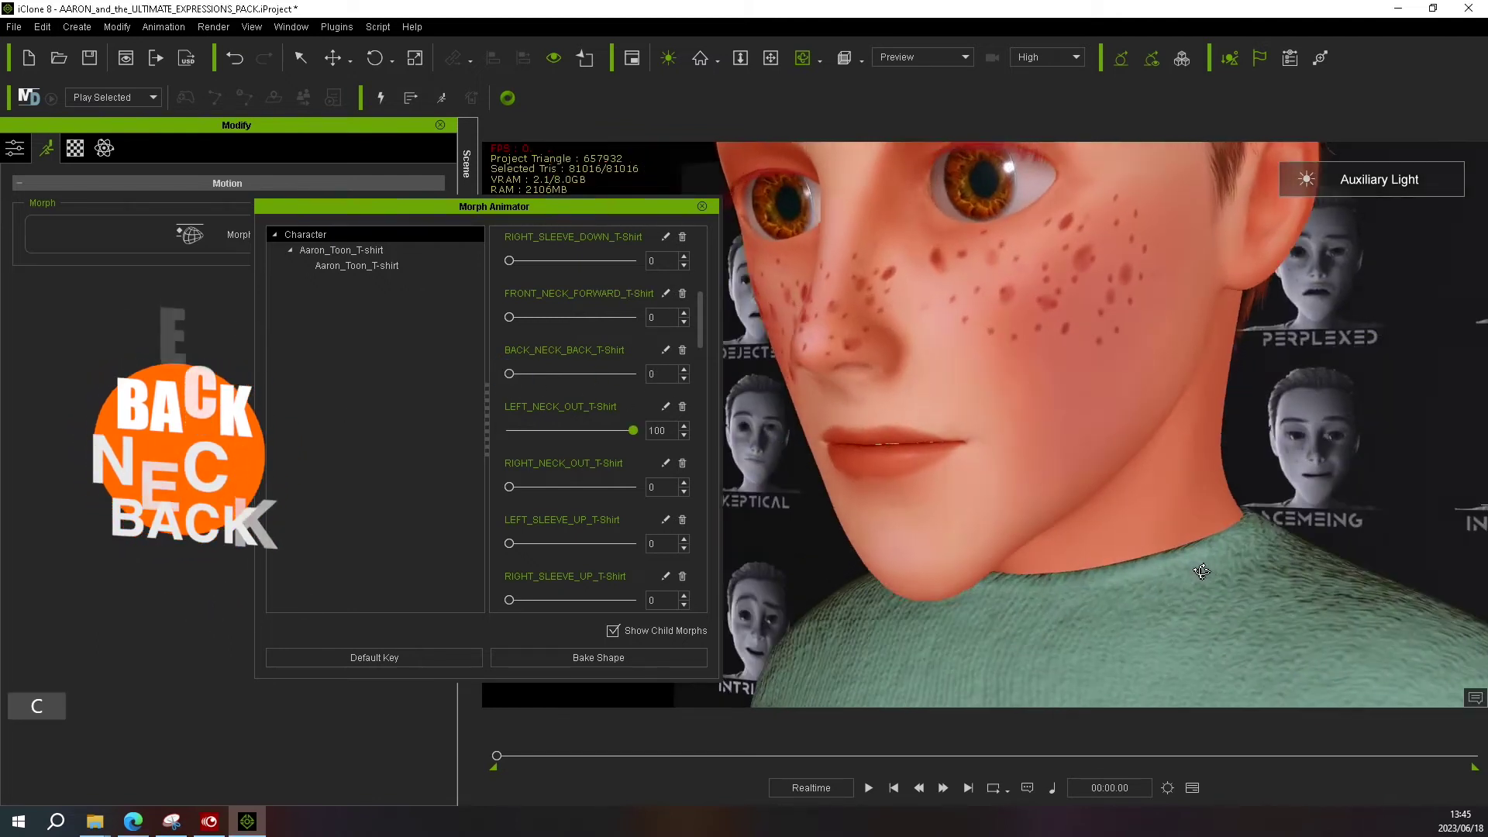
left_click_drag(509, 431, 633, 431)
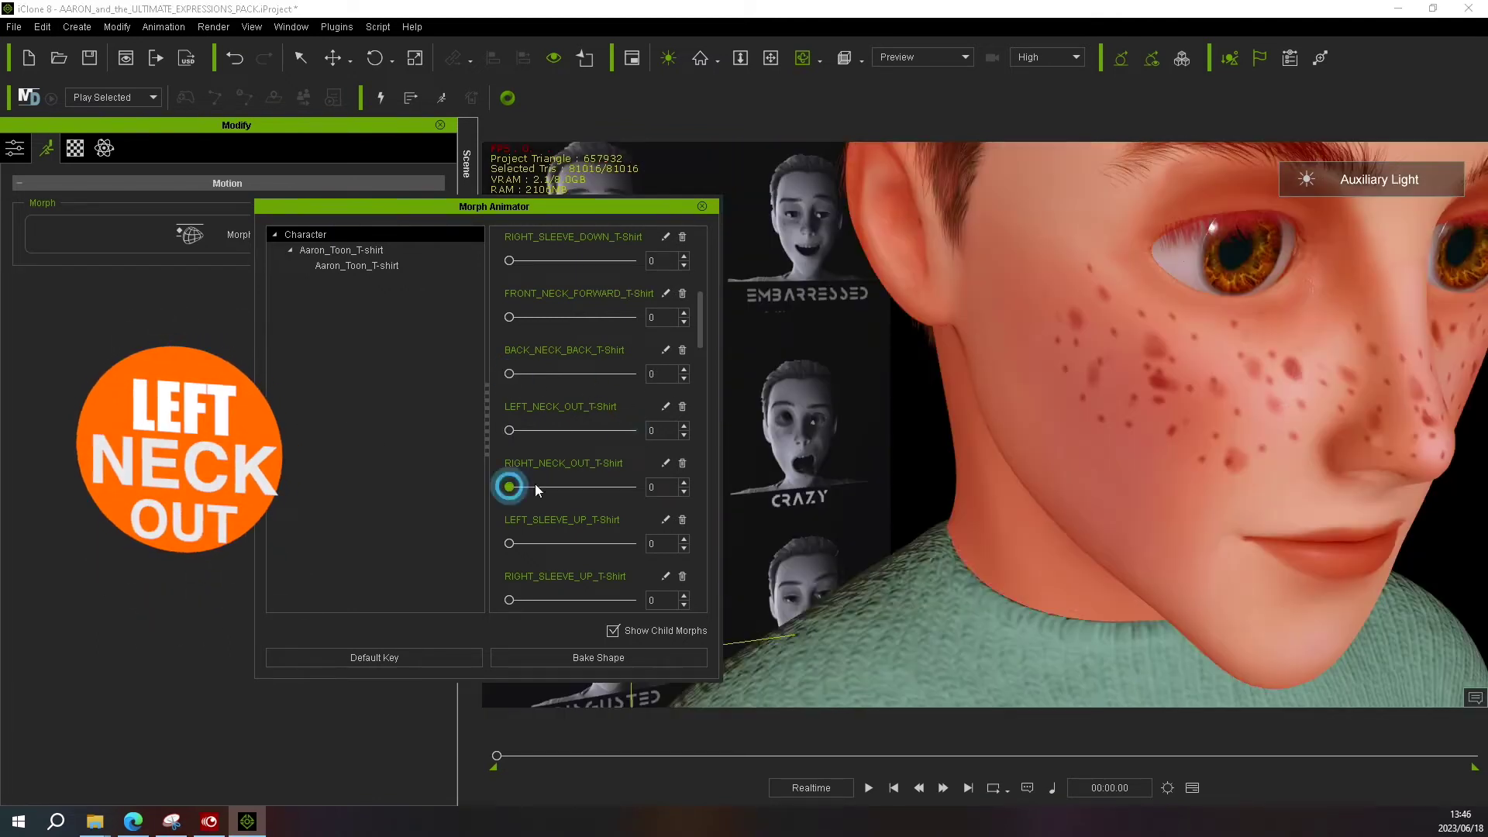
left_click_drag(508, 487, 633, 487)
Step: Try LEFT_SLEEVE_UP_T-Shirt at 100 while viewing the sleeve, then return it to 0
mouse_move(1013, 565)
middle_mouse_down()
mouse_move(1016, 621)
mouse_move(991, 573)
middle_mouse_up()
scroll(1016, 620, "down", 3)
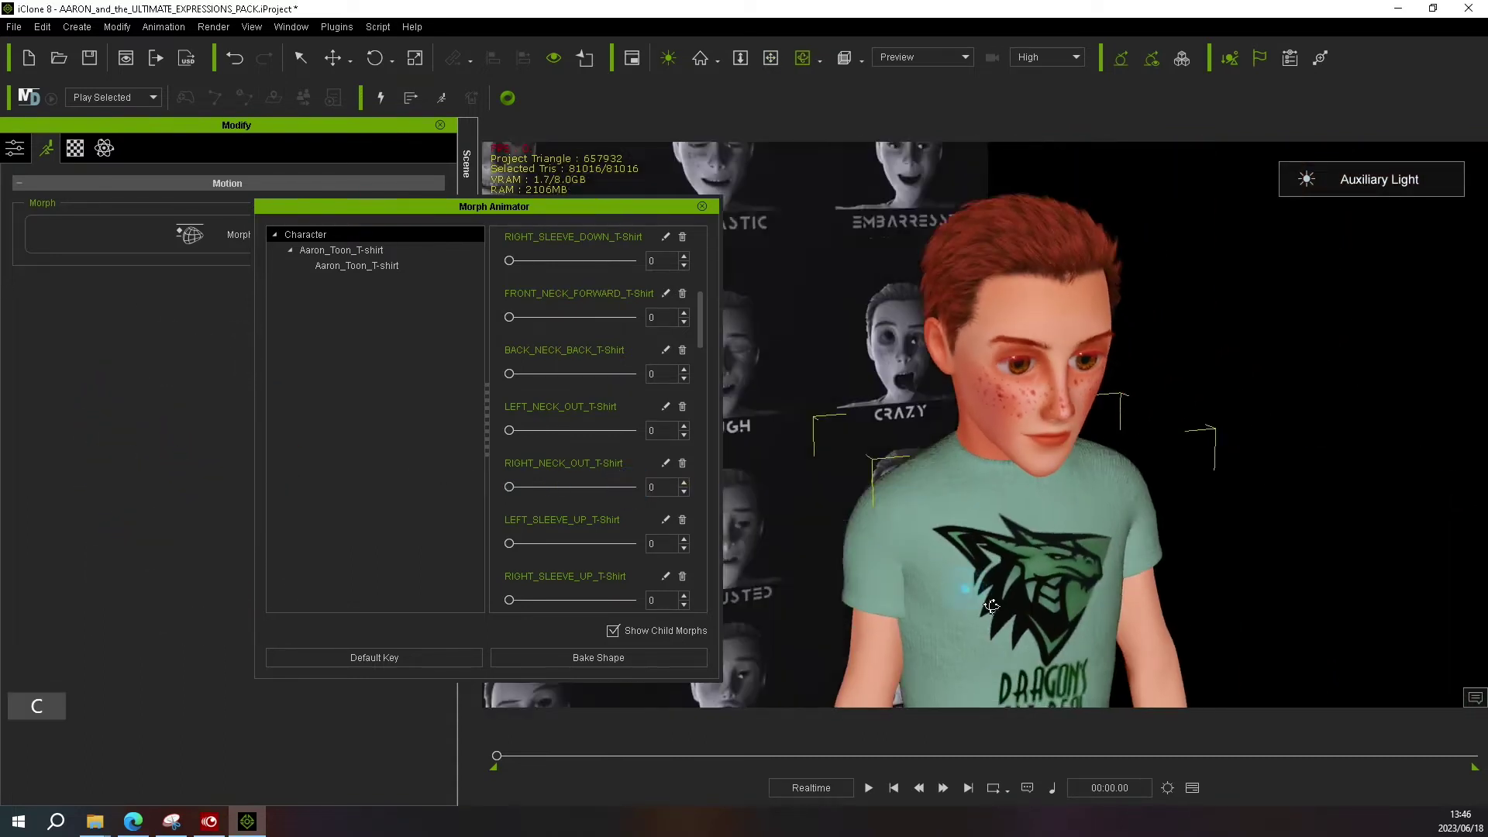
right_click_drag(992, 607, 791, 574)
left_click_drag(556, 547, 652, 551)
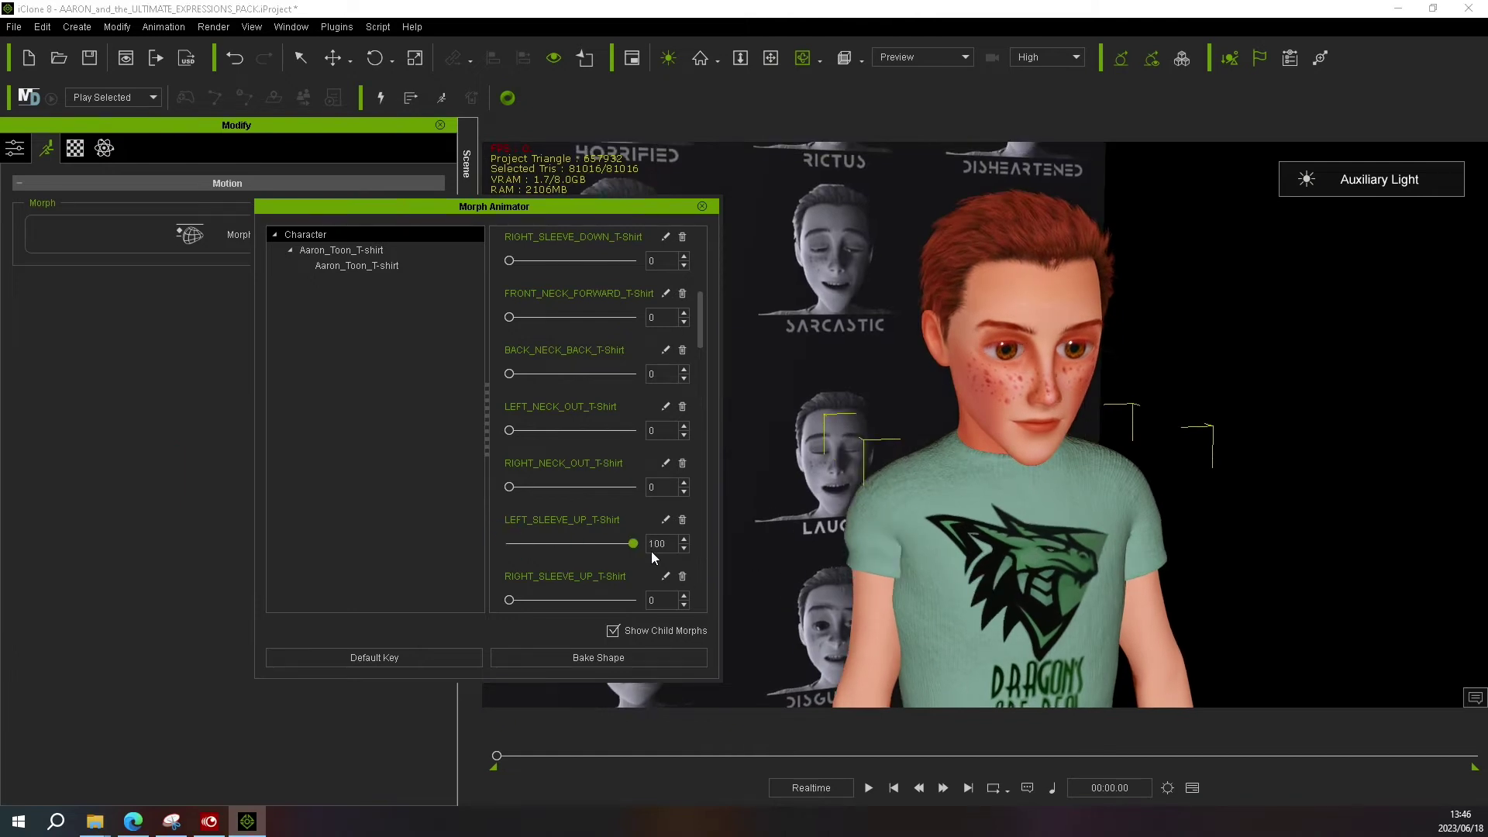
key("c")
left_click_drag(984, 604, 822, 598)
left_click_drag(508, 600, 507, 566)
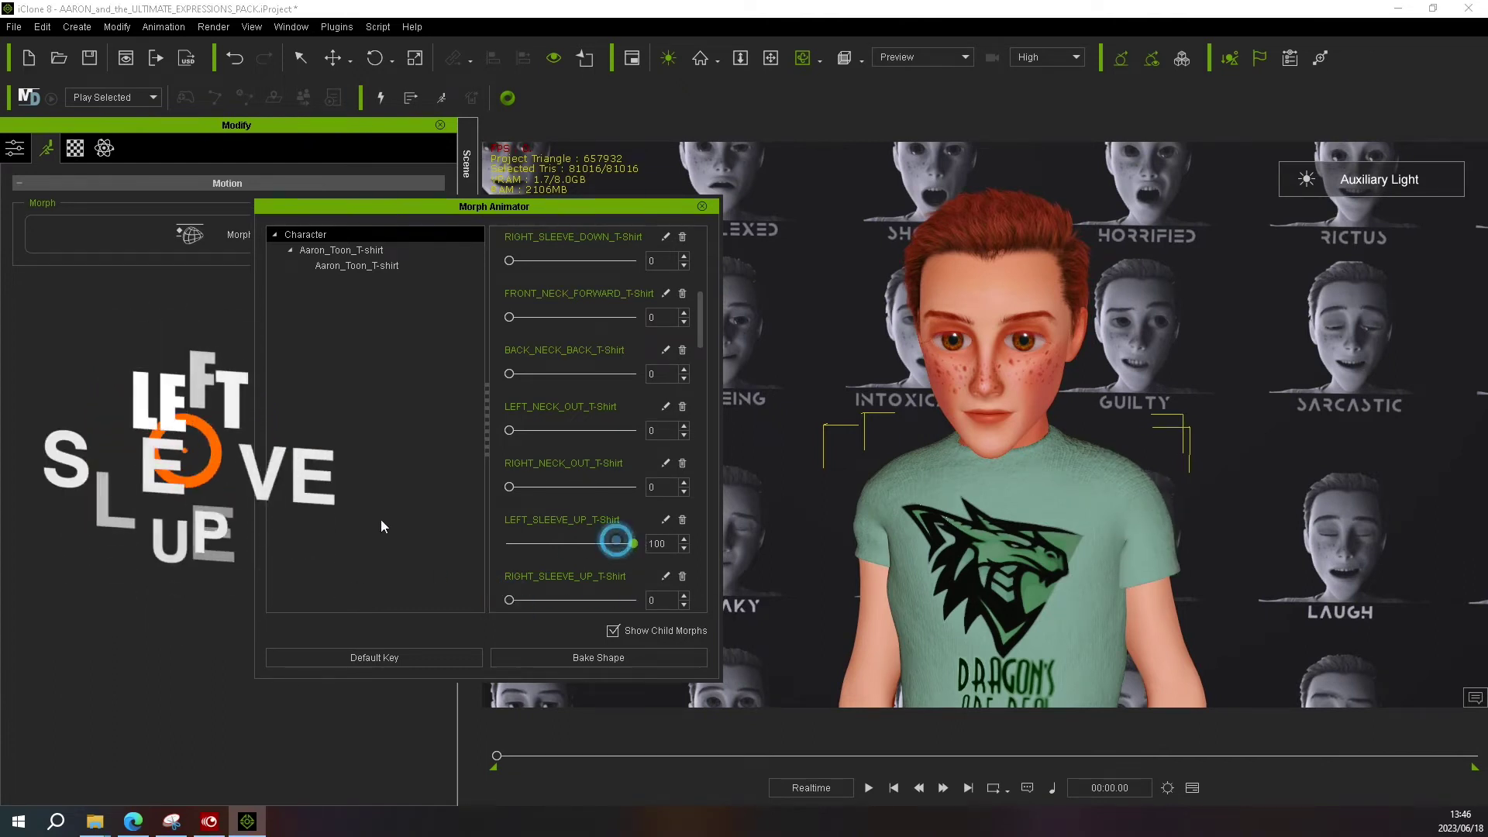
scroll(611, 524, "down", 5)
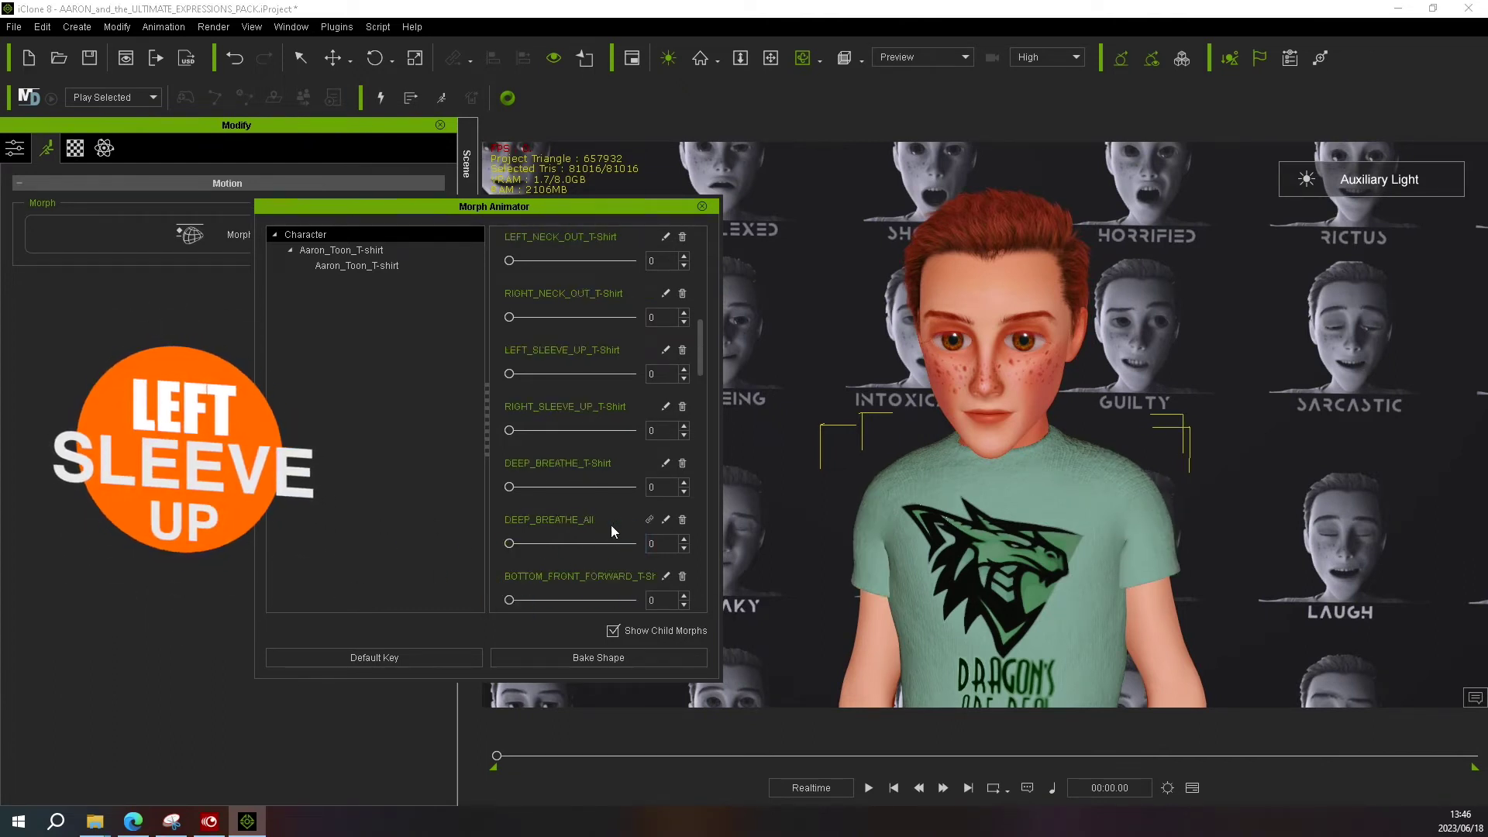
Step: Try the DEEP_BREATHE_T-Shirt and DEEP_BREATHE_All morphs from front and angled views, returning each to 0
key("x")
left_click_drag(1063, 612, 1042, 544)
scroll(542, 294, "up", 3)
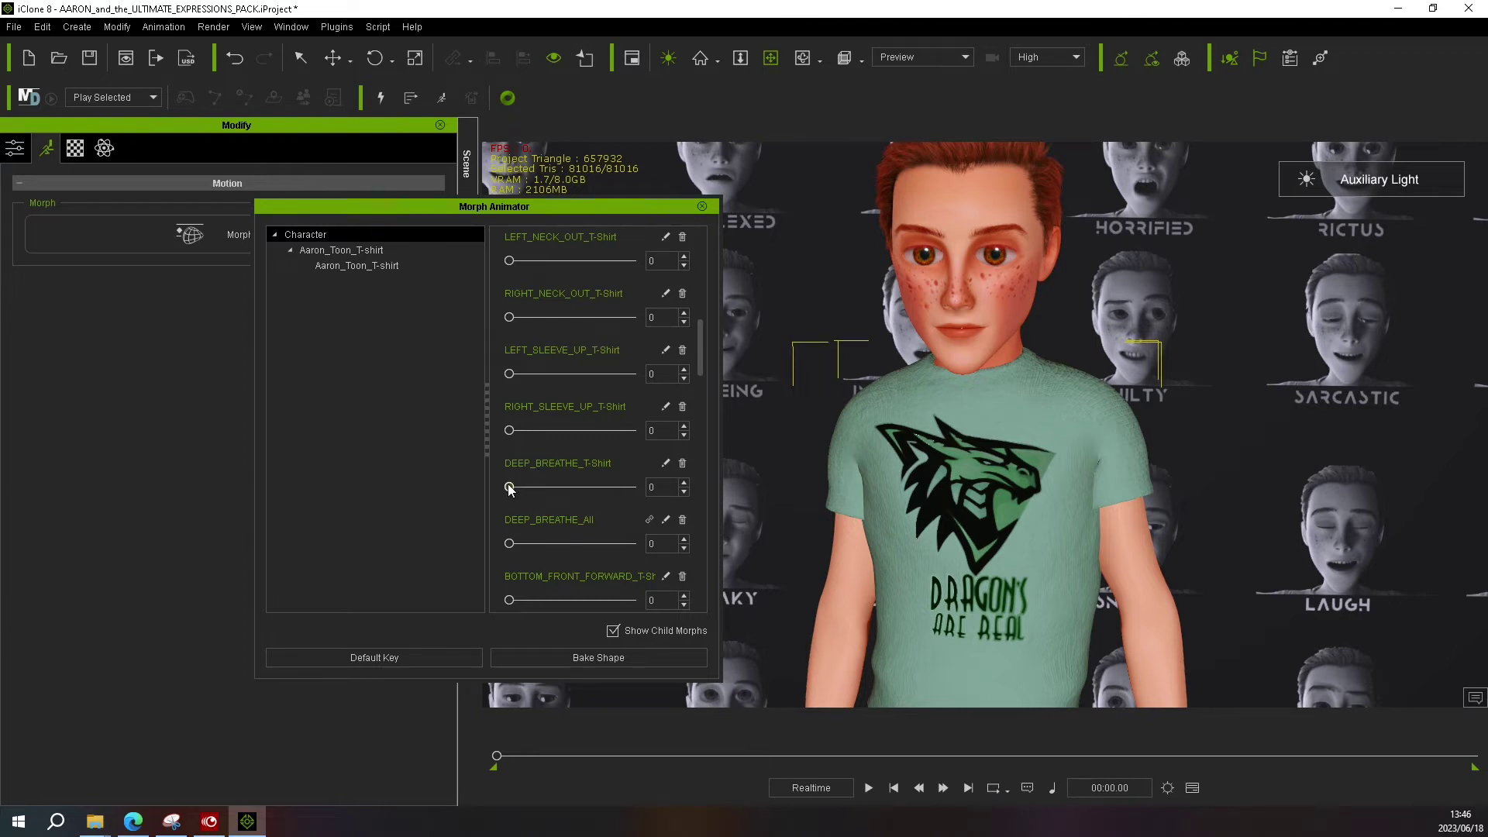
left_click_drag(508, 487, 458, 489)
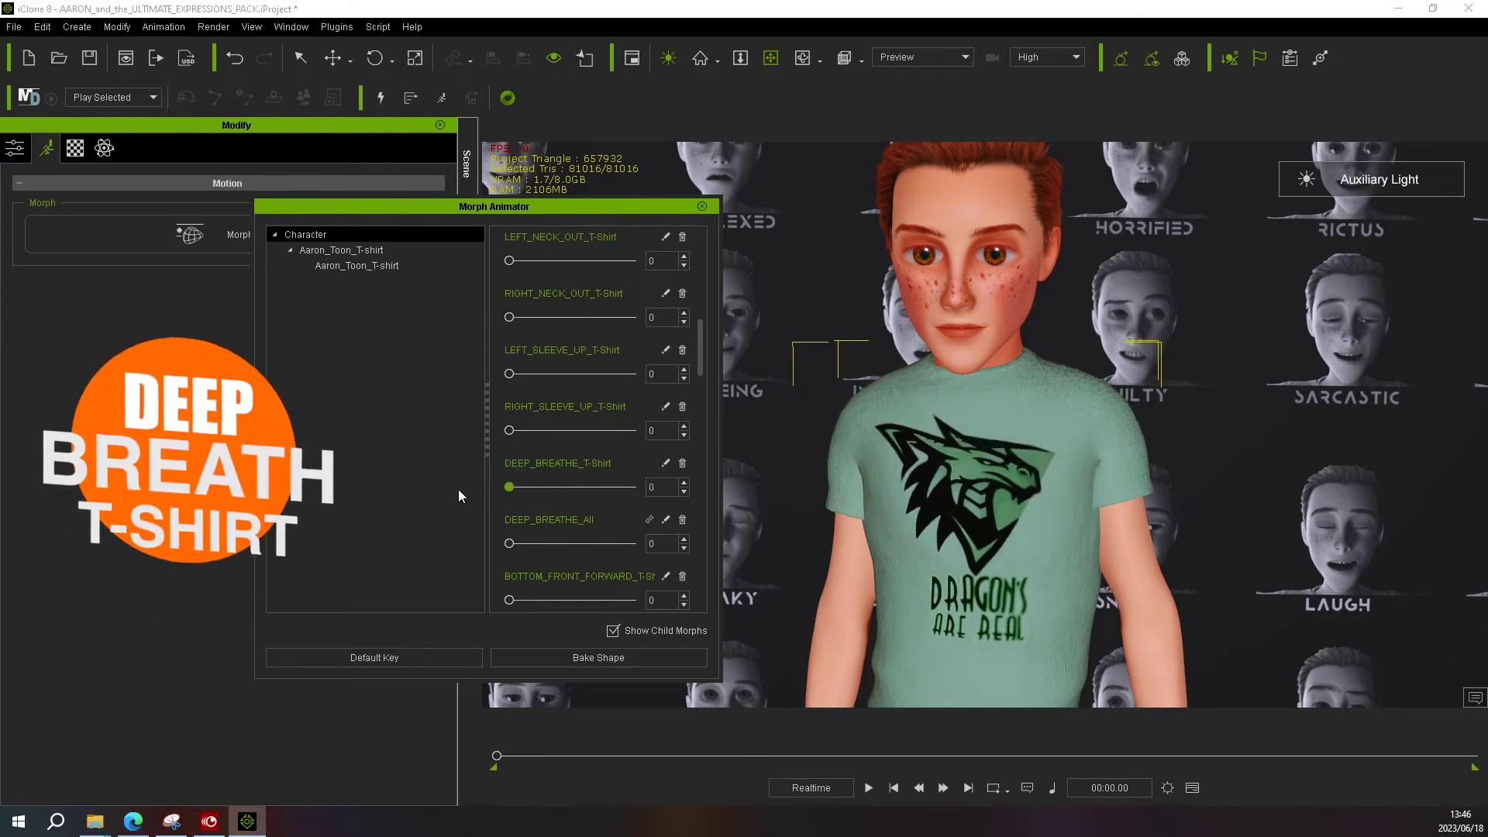
key("c")
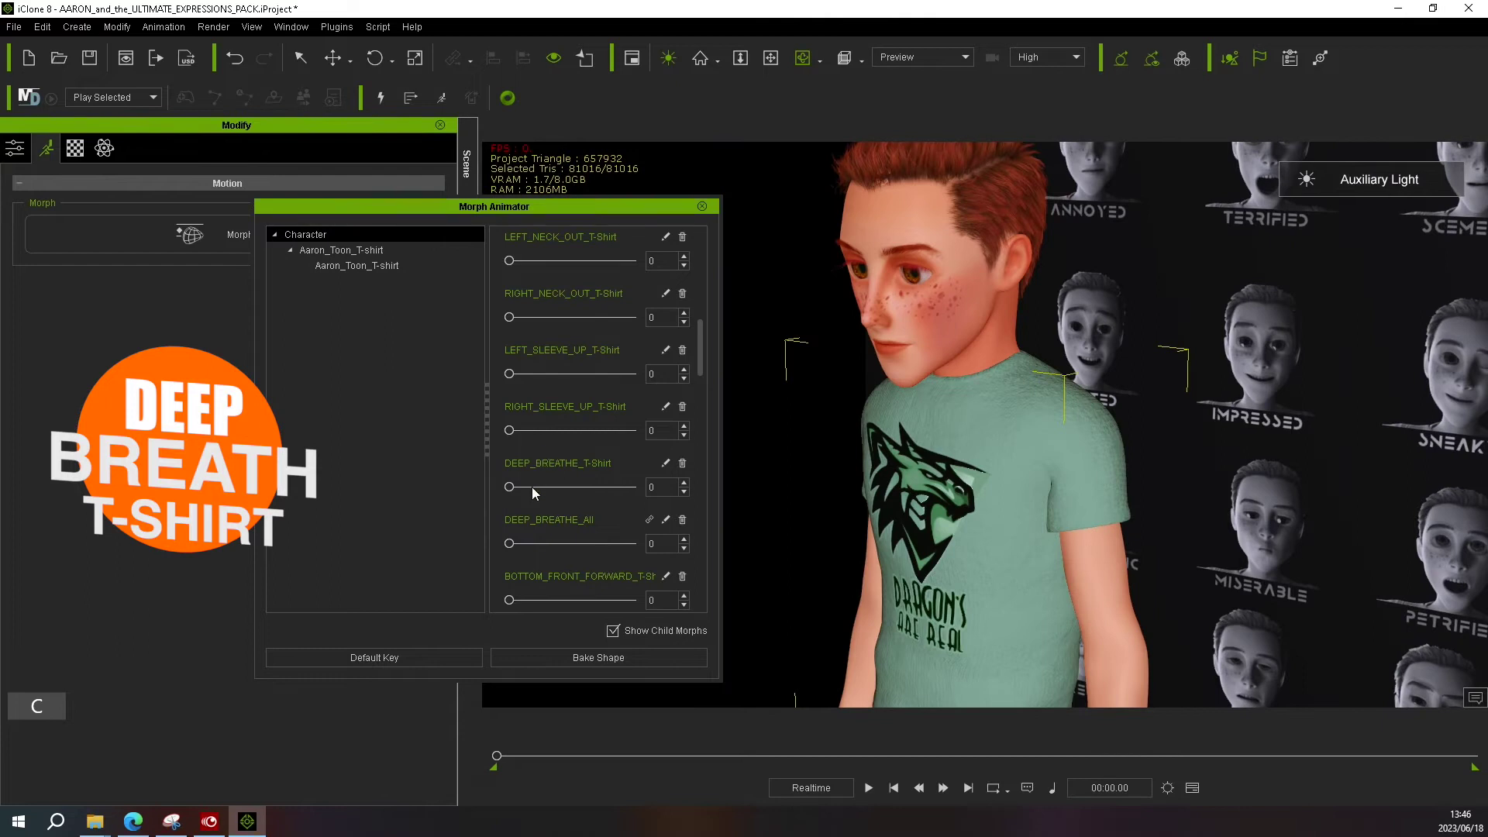
left_click_drag(512, 490, 483, 514)
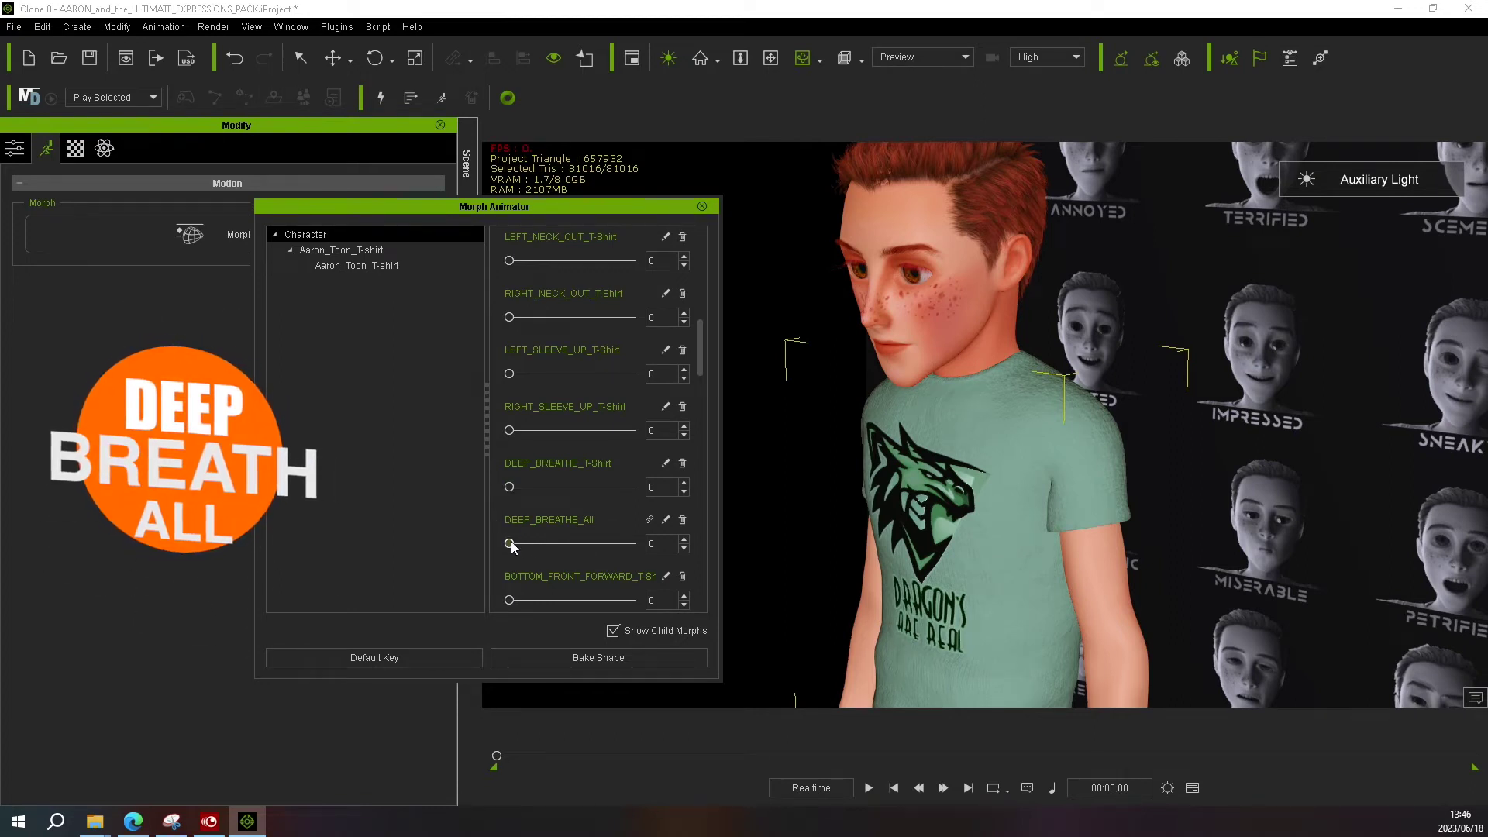
mouse_move(509, 544)
left_mouse_down()
mouse_move(593, 545)
mouse_move(499, 547)
left_mouse_up()
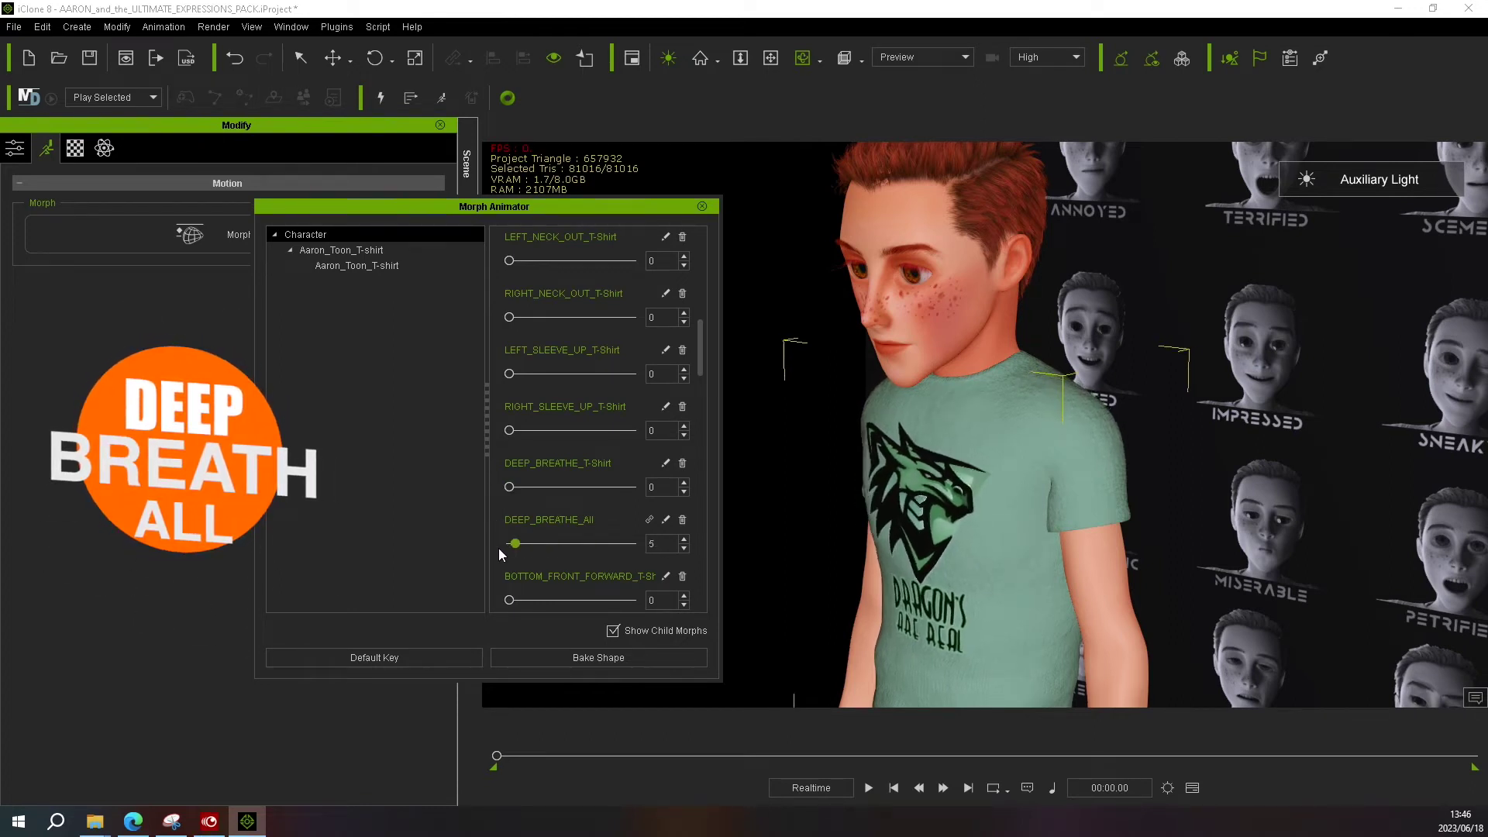
Step: Try the BOTTOM_FRONT_FORWARD T-shirt morph and BOTTOM_BACK_OUT_T-Shirt at 100, returning each to 0
scroll(575, 576, "down", 3)
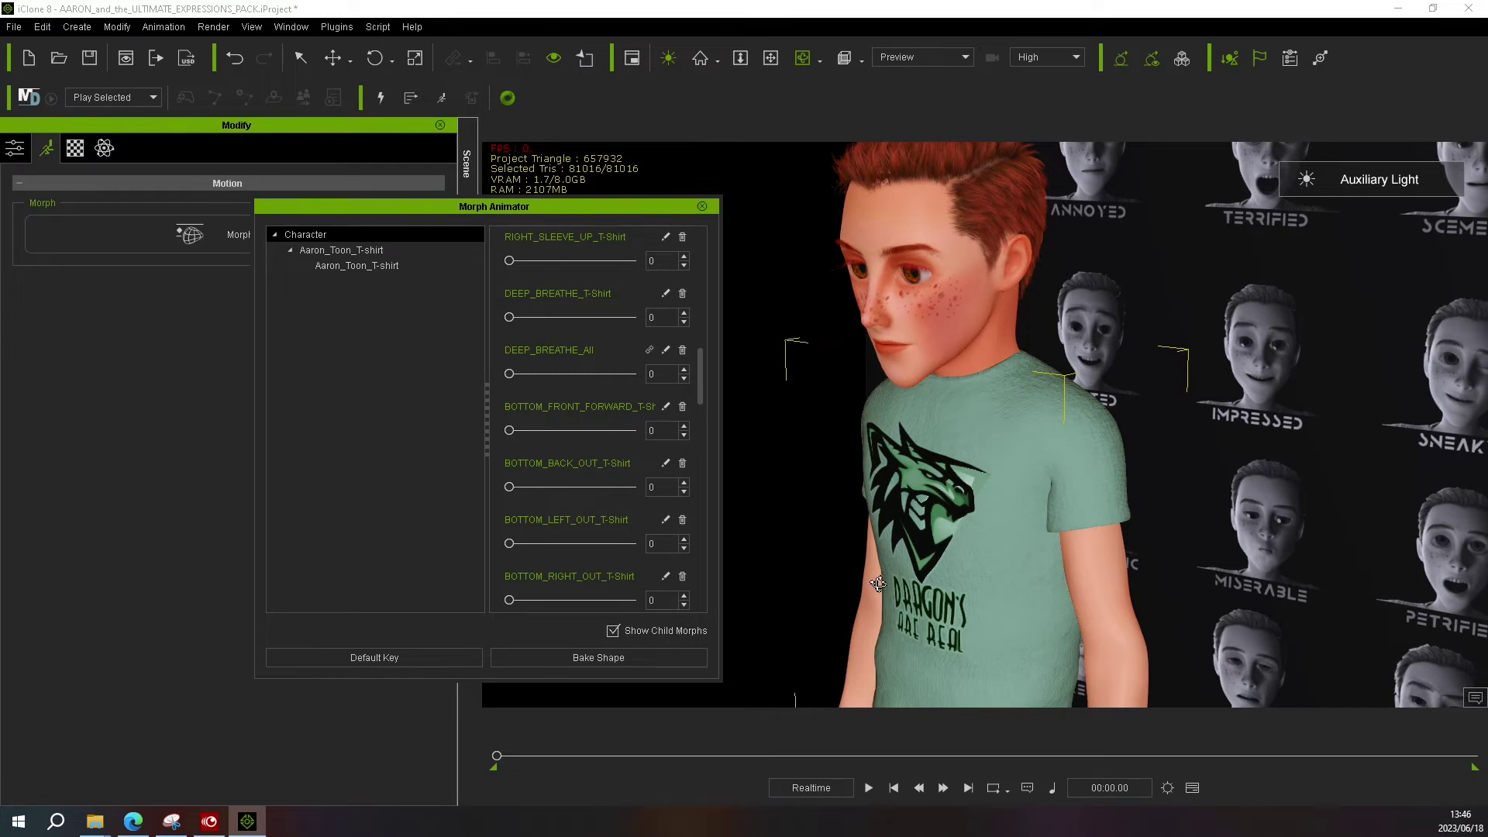
scroll(879, 584, "down", 3)
key("x")
left_click_drag(874, 575, 873, 508)
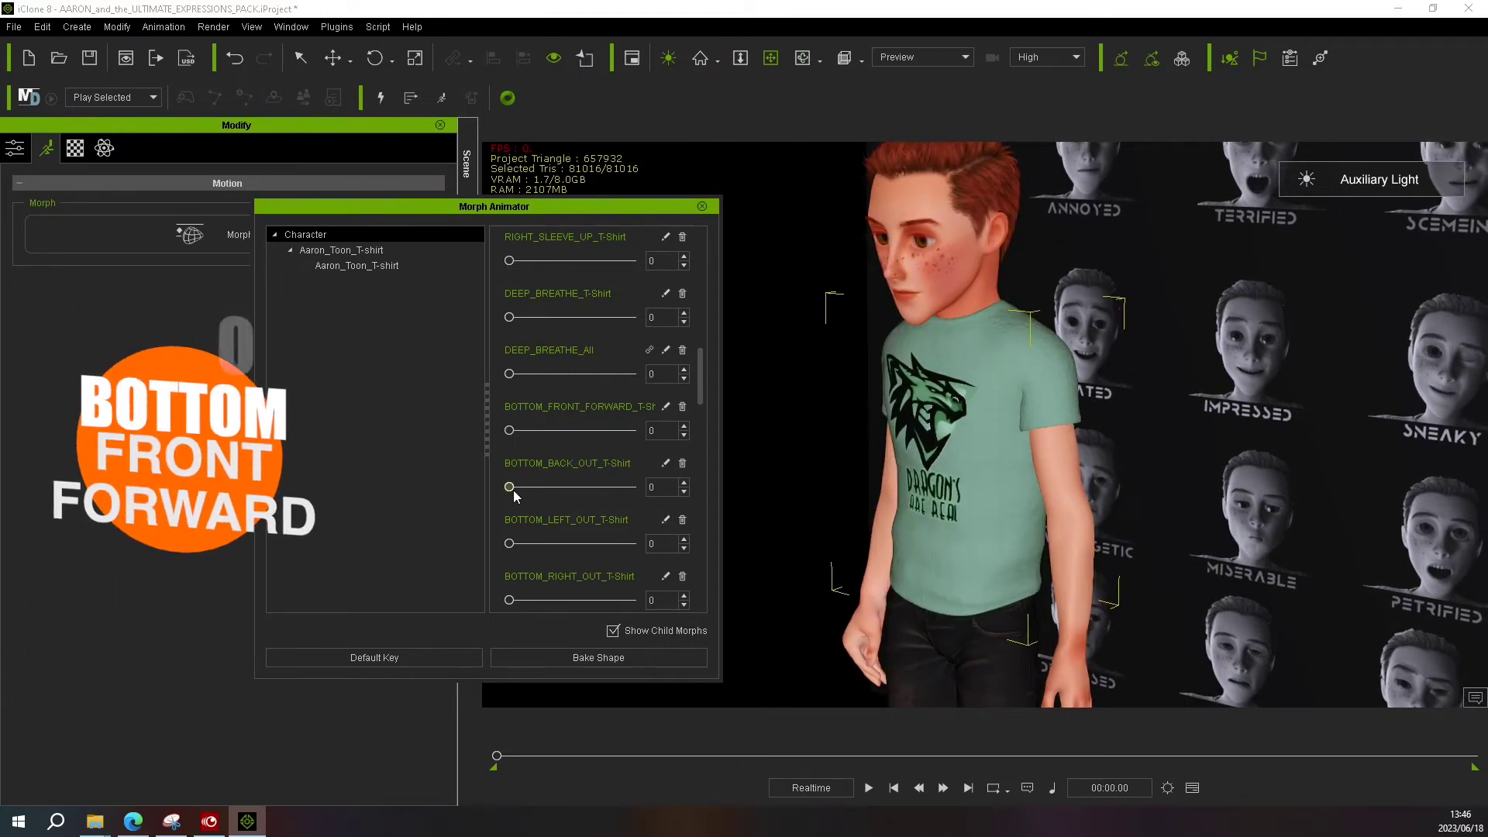
left_click_drag(509, 487, 784, 499)
key("c")
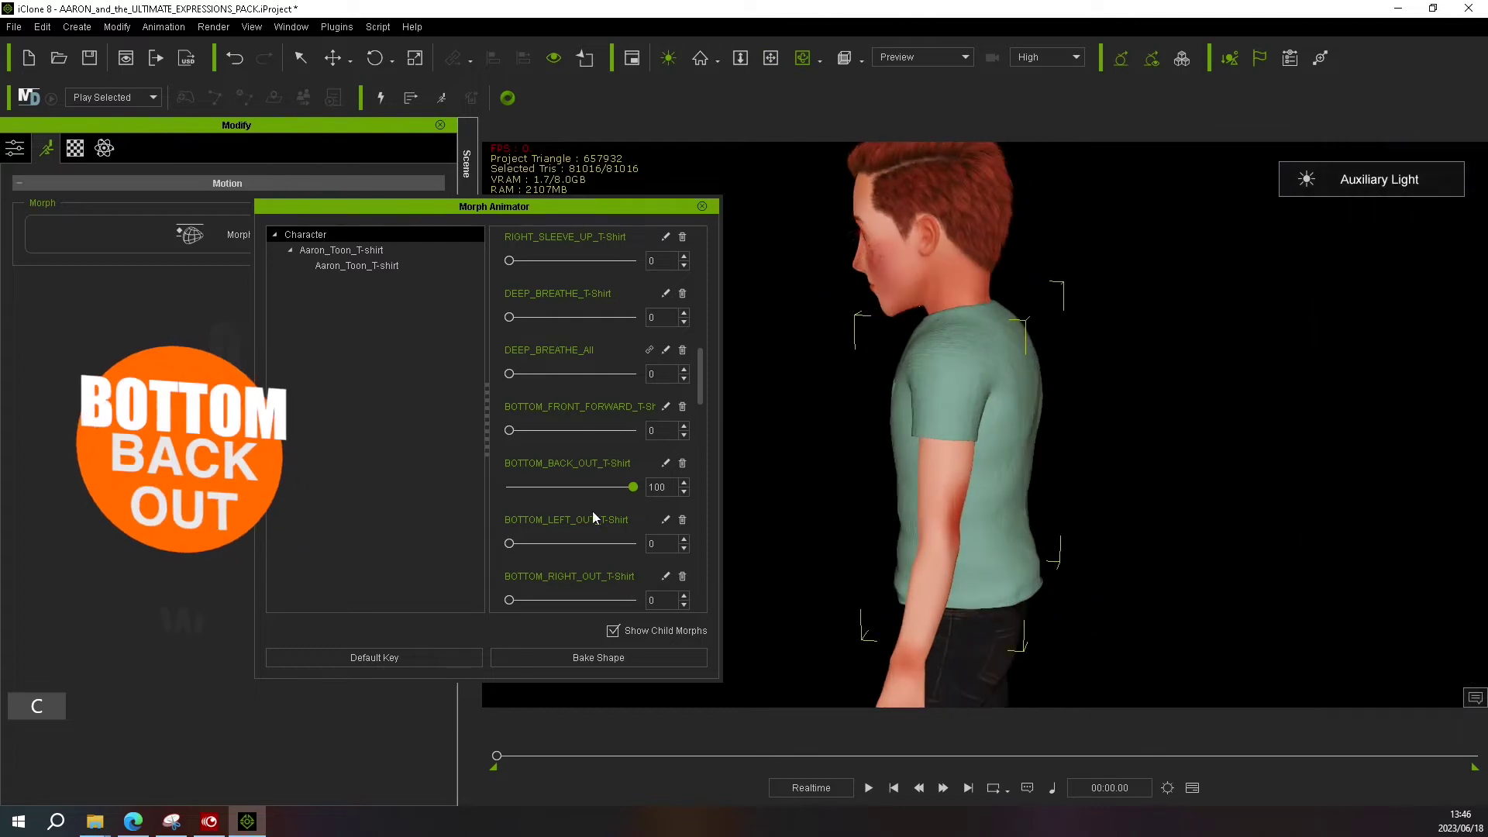
left_click_drag(633, 482, 551, 485)
left_click_drag(551, 485, 504, 490)
Step: Try BOTTOM_LEFT_OUT_T-Shirt and then BOTTOM_RIGHT_OUT_T-Shirt at 100, returning each to 0
left_click_drag(509, 543, 1003, 624)
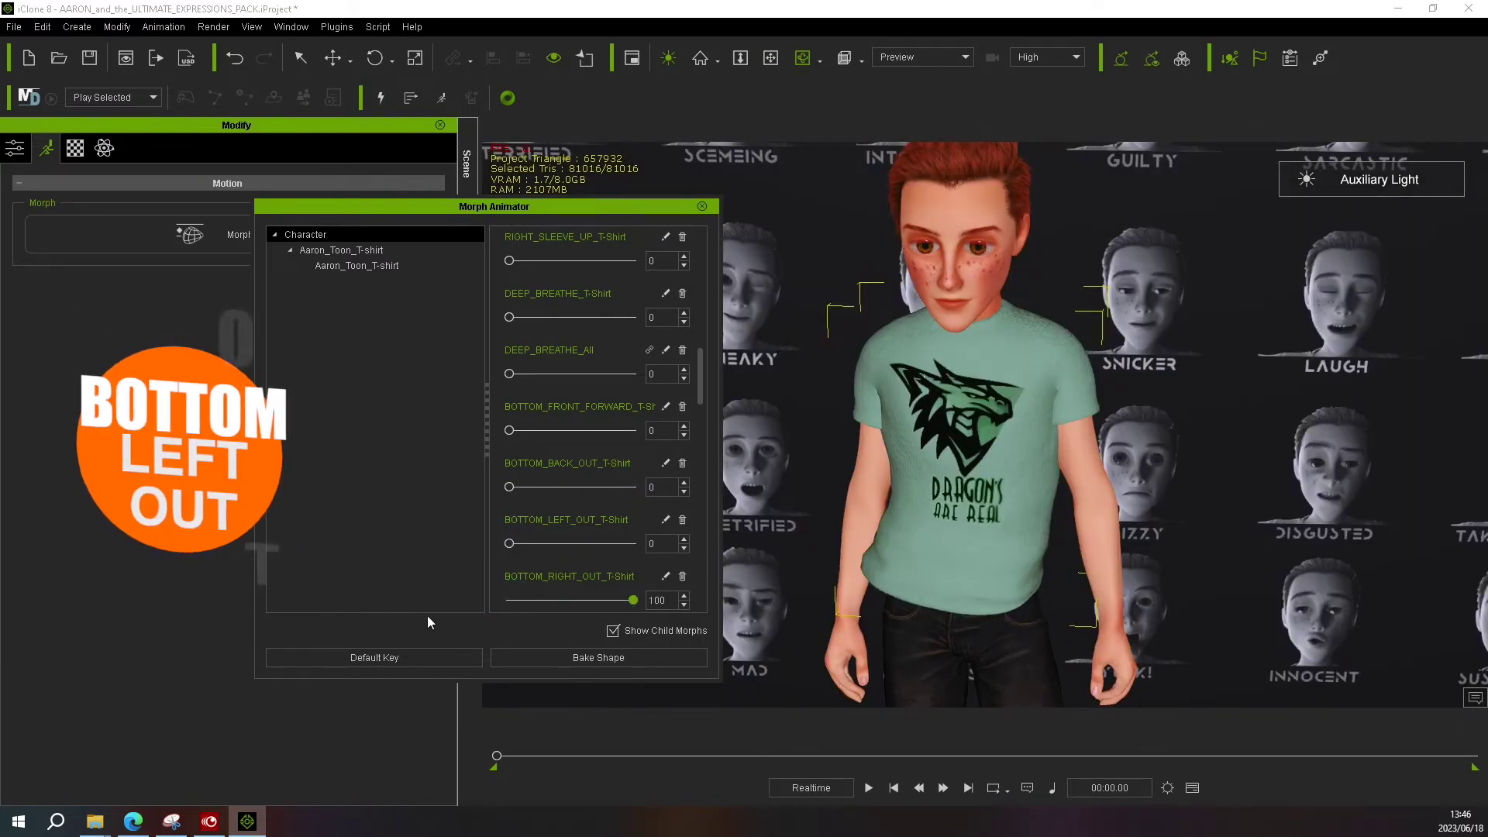
left_click_drag(428, 616, 372, 613)
scroll(557, 565, "down", 3)
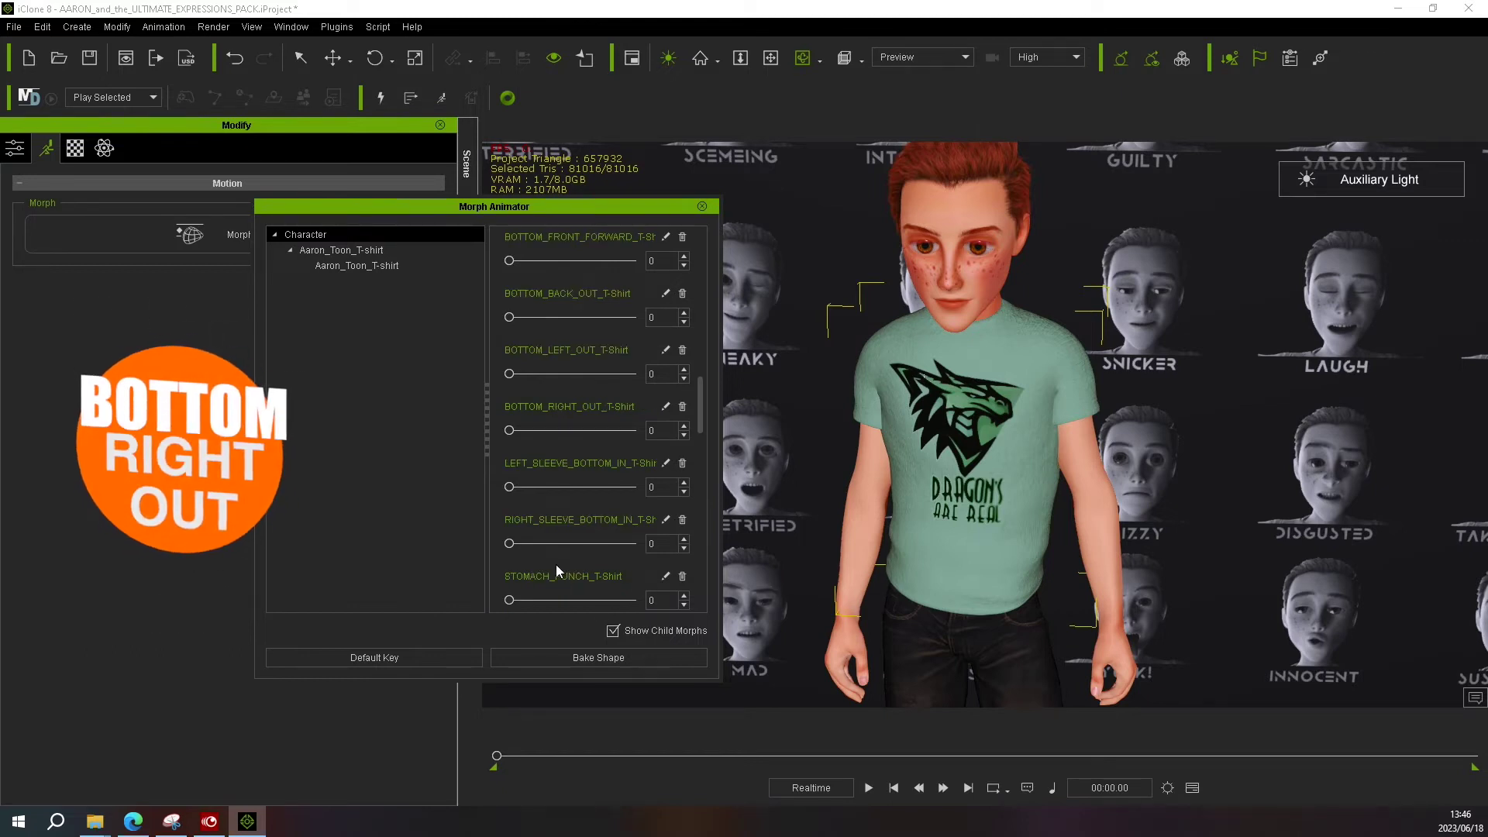
Step: Set the LEFT_SLEEVE_BOTTOM_IN T-shirt morph to 100 with the sleeve viewed close up
key("c")
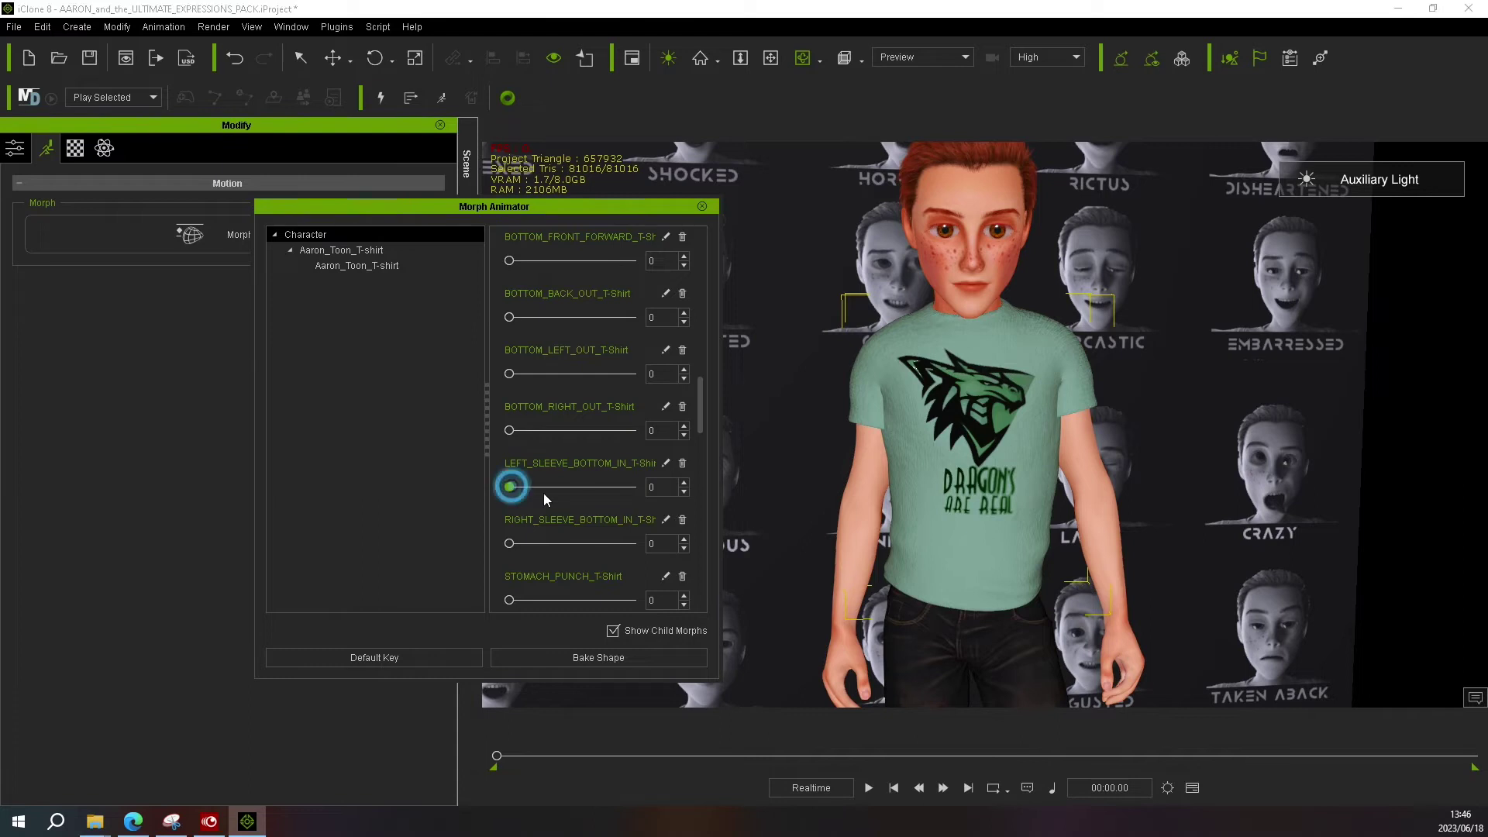
scroll(1151, 493, "up", 4)
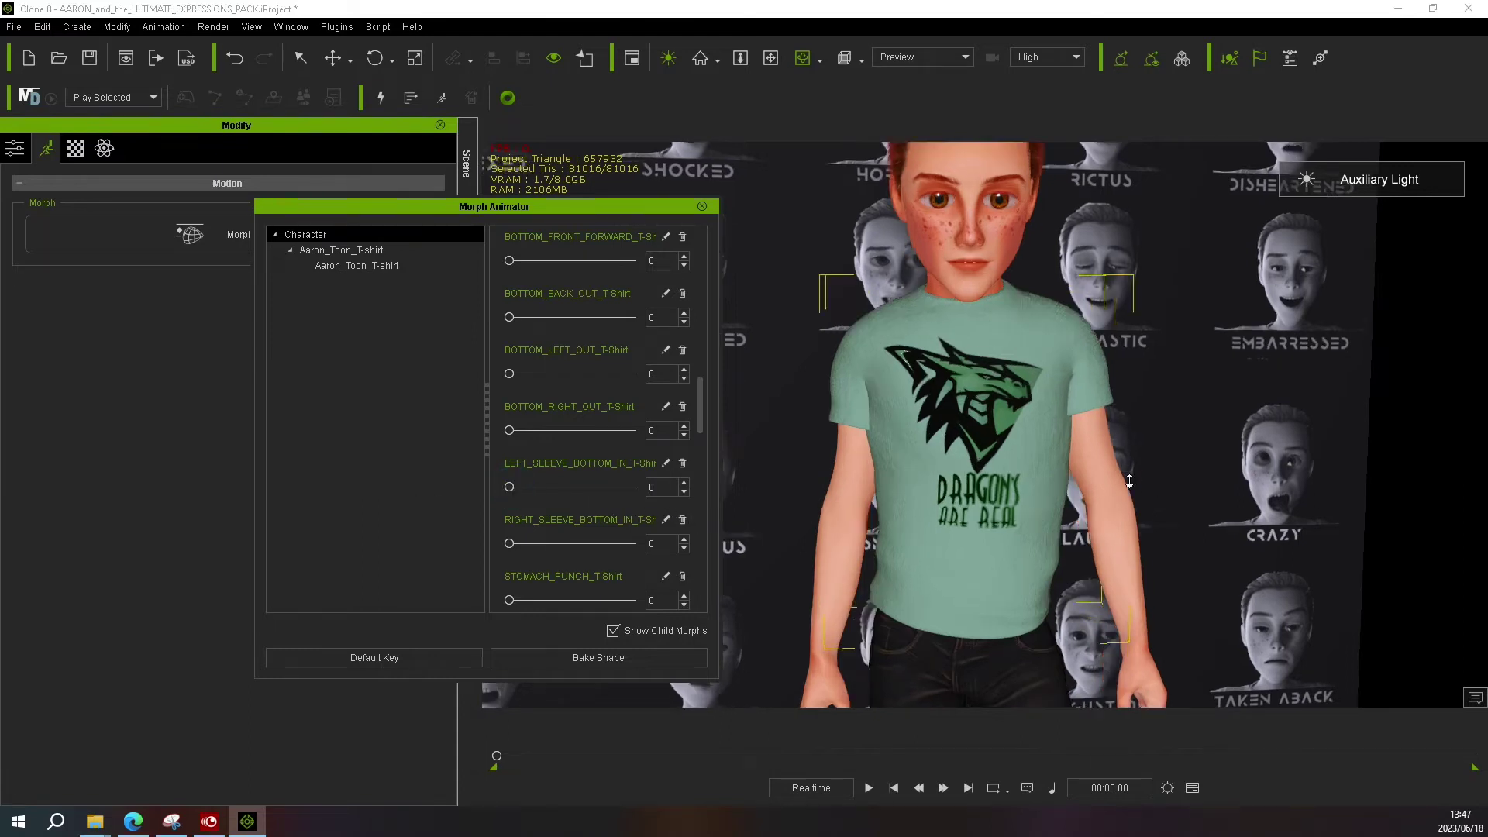
scroll(1124, 483, "down", 2)
key("x")
left_click_drag(1099, 485, 963, 518)
scroll(963, 518, "up", 3)
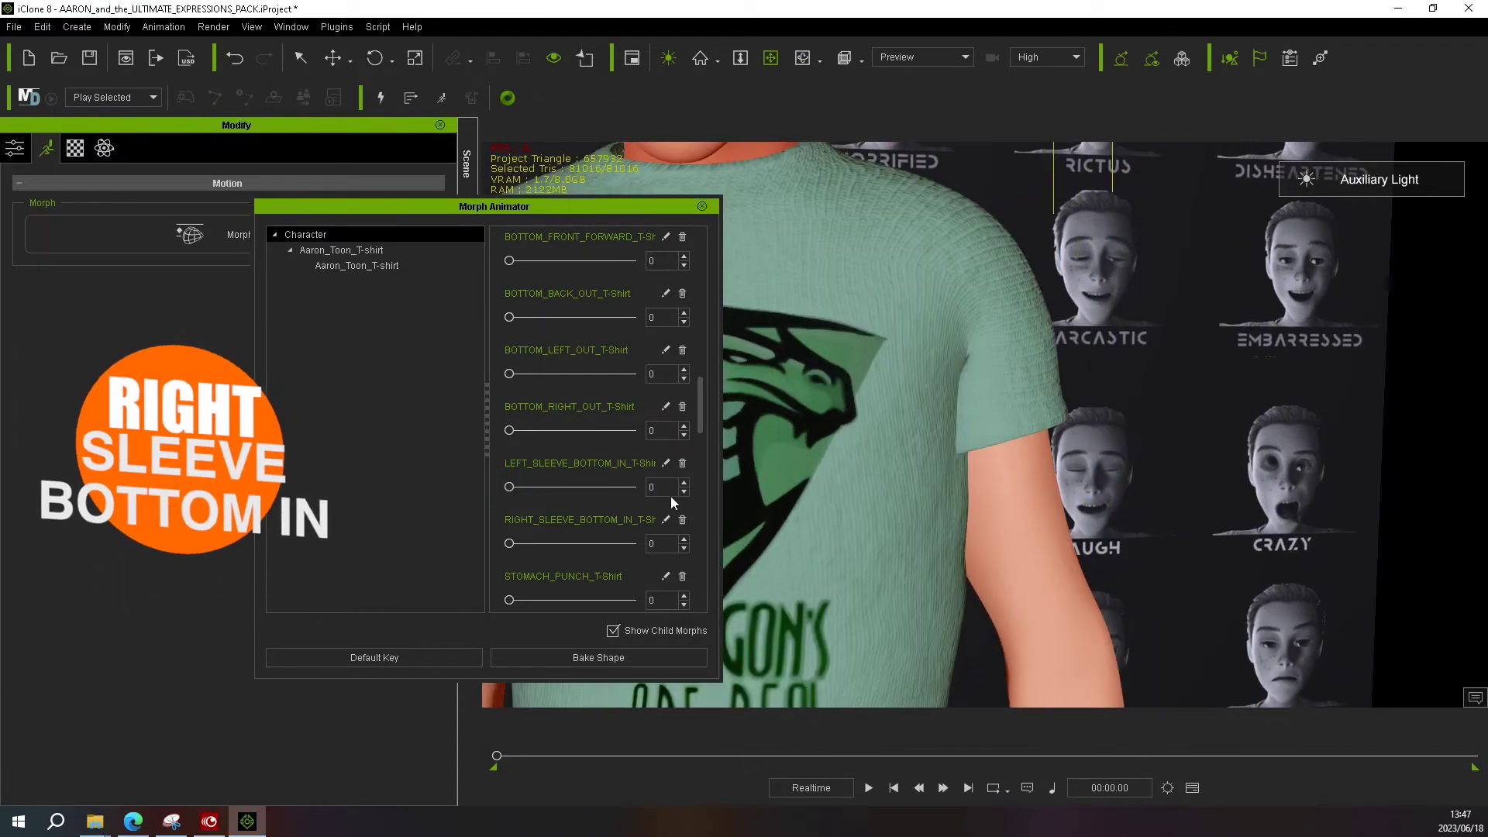
left_click_drag(510, 487, 708, 505)
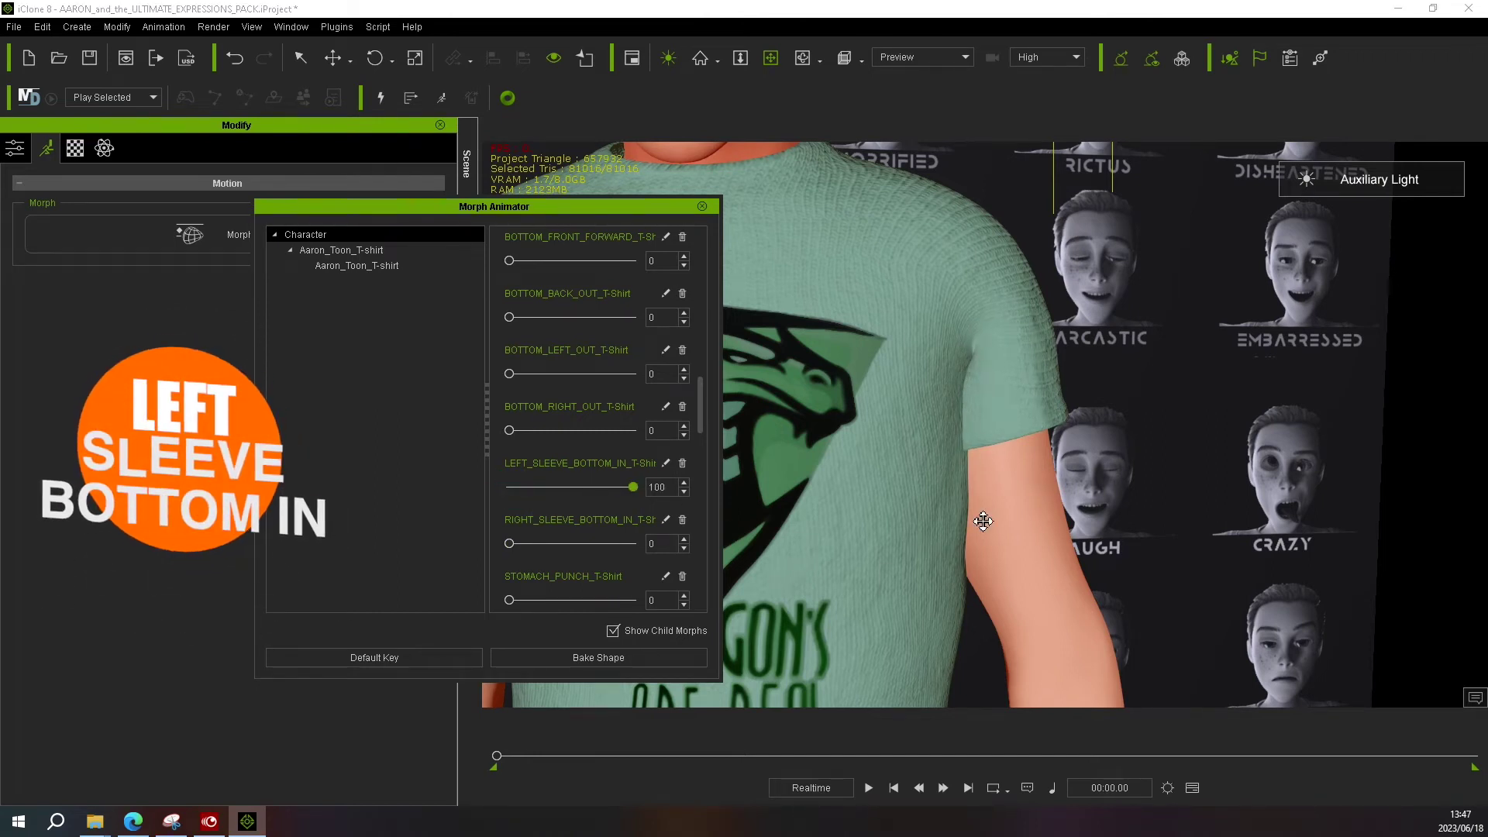
Step: Set the RIGHT_SLEEVE_BOTTOM_IN T-shirt morph to 100 and inspect both sleeves from several angles
scroll(980, 515, "down", 5)
left_click_drag(1138, 532, 853, 558)
key("c")
left_click_drag(509, 543, 726, 568)
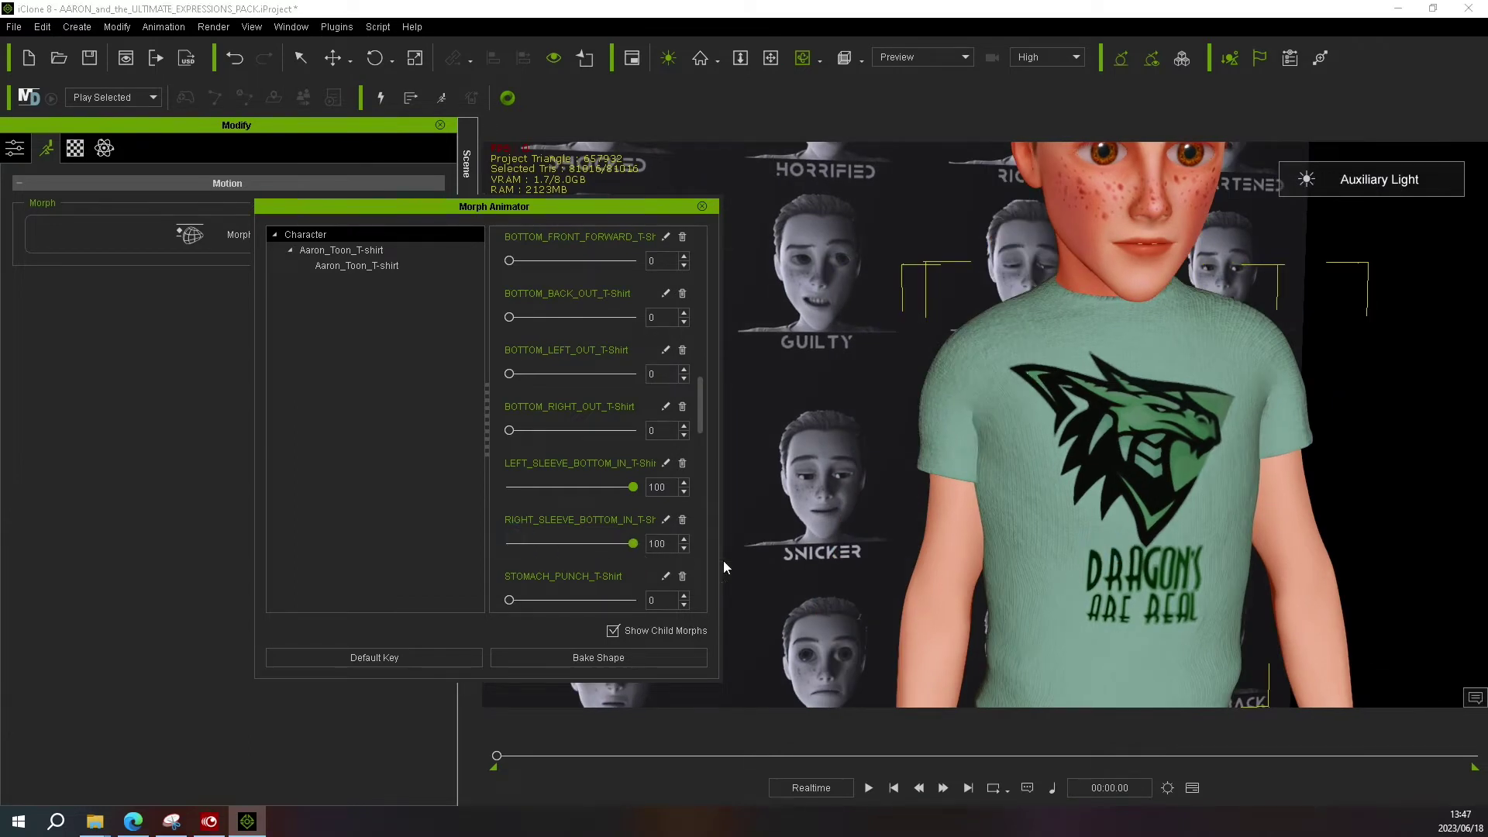
key("c")
left_click_drag(1187, 568, 949, 511)
key("x")
right_click_drag(950, 511, 829, 560)
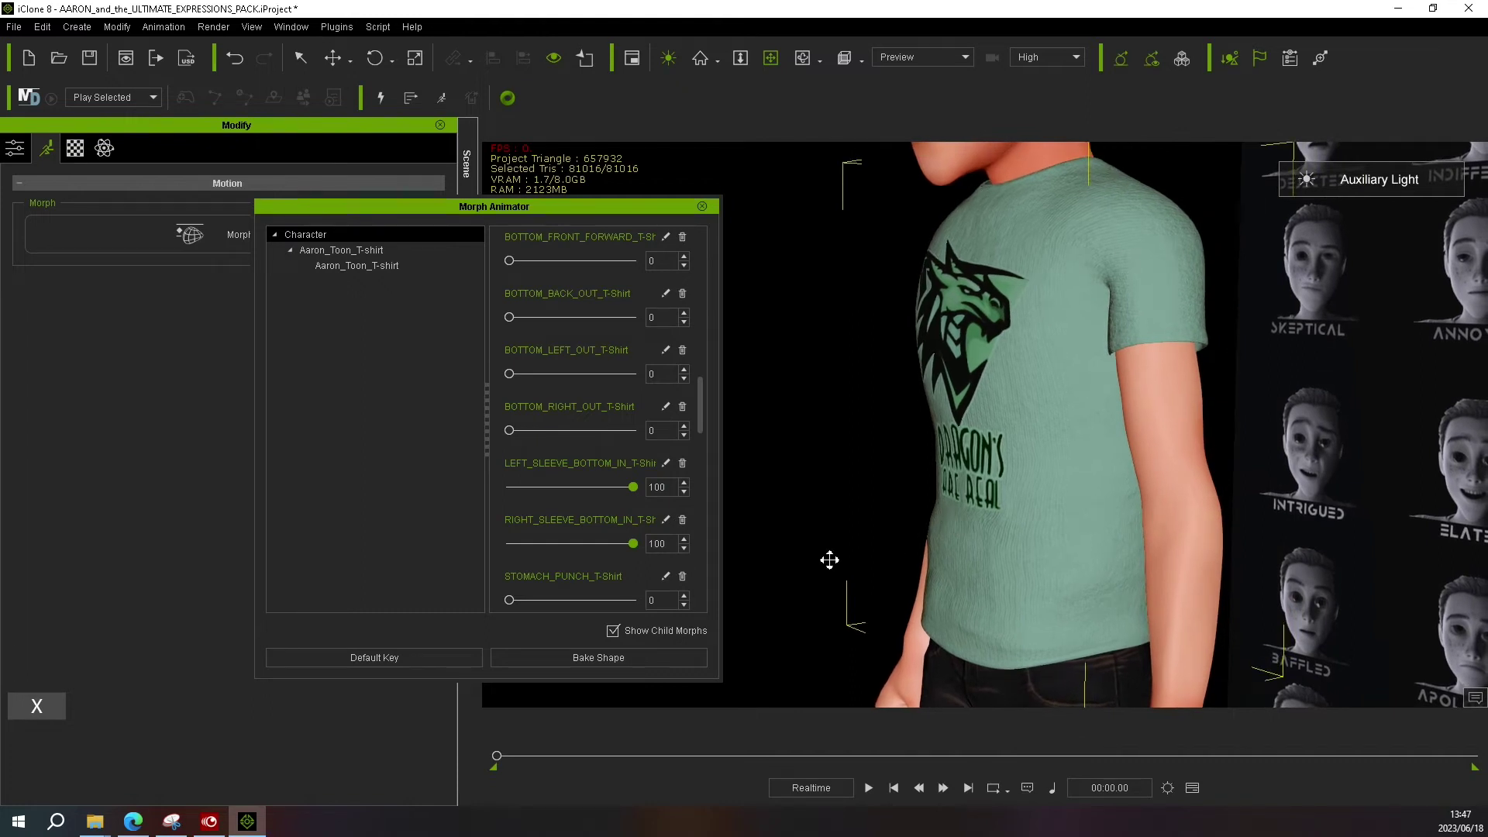
Step: Try the STOMACH_PUNCH_T-Shirt morph from an angled view, then return it to 0
left_click(509, 600)
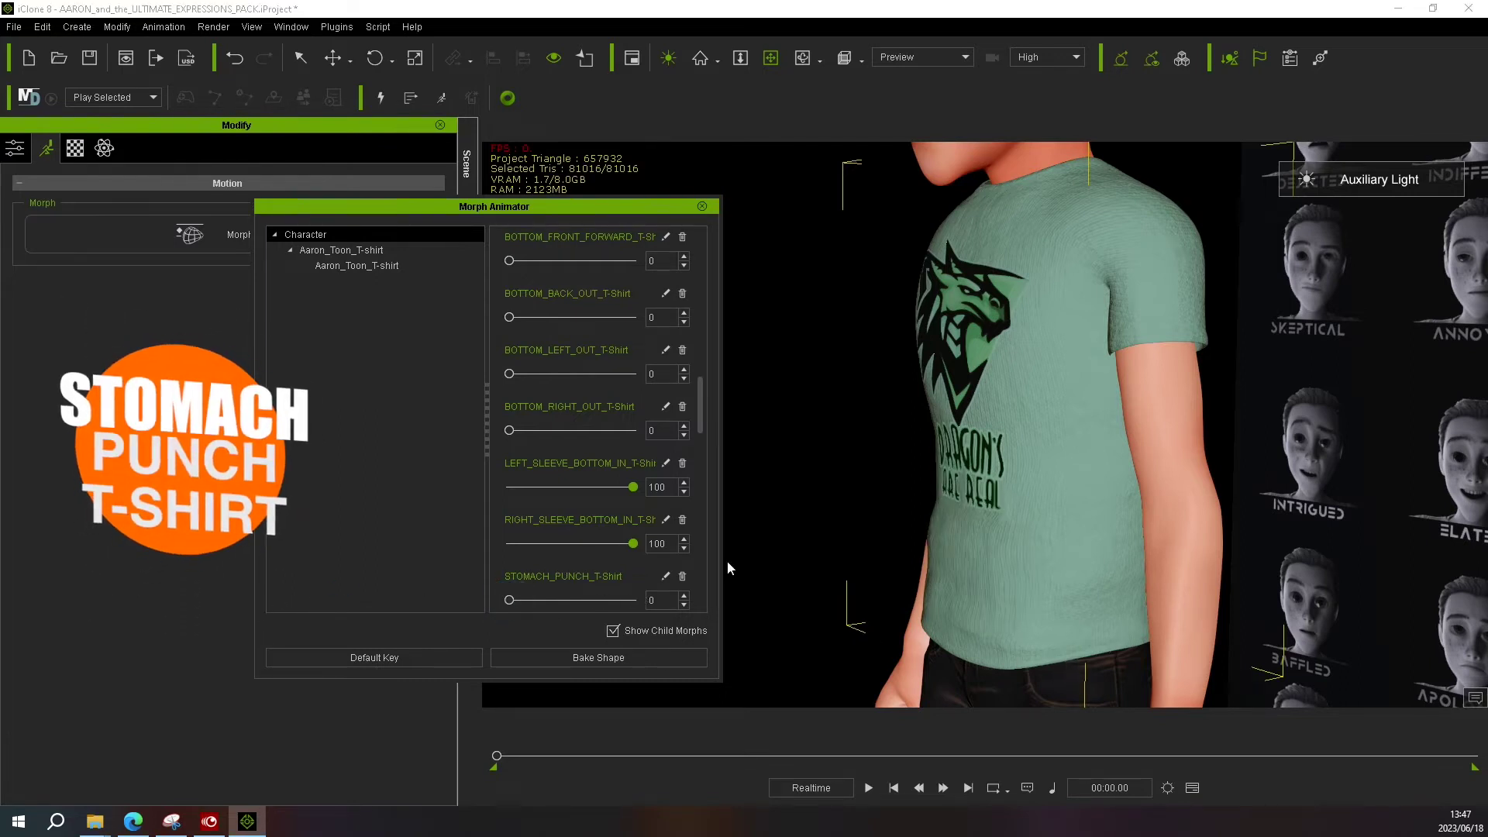
key("x")
left_click_drag(1040, 505, 1020, 659)
scroll(572, 595, "down", 3)
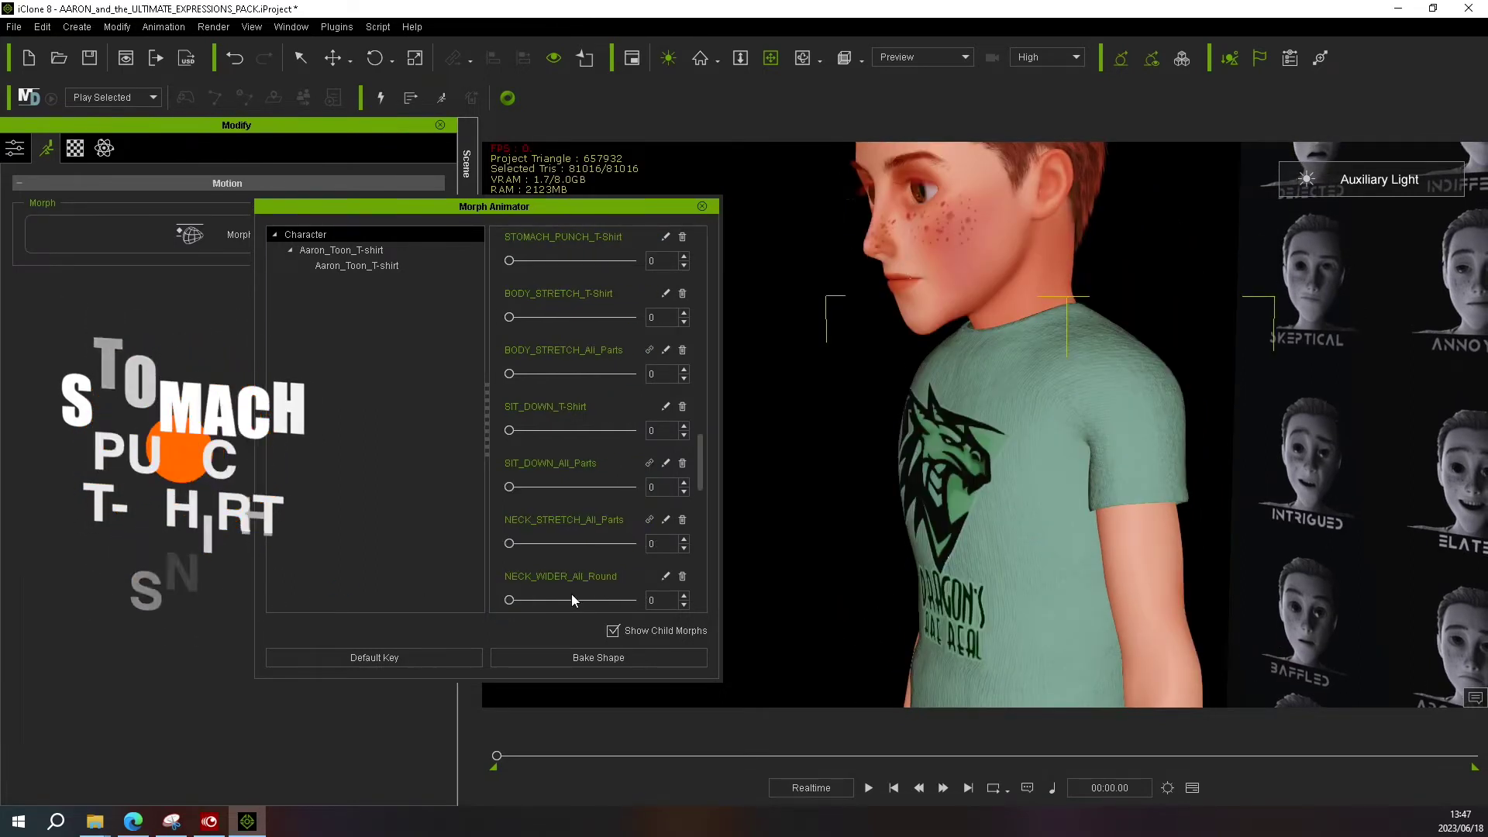
Step: Return the left and right SLEEVE_BOTTOM_IN T-shirt morphs to 0
scroll(651, 434, "up", 3)
scroll(651, 434, "up", 3)
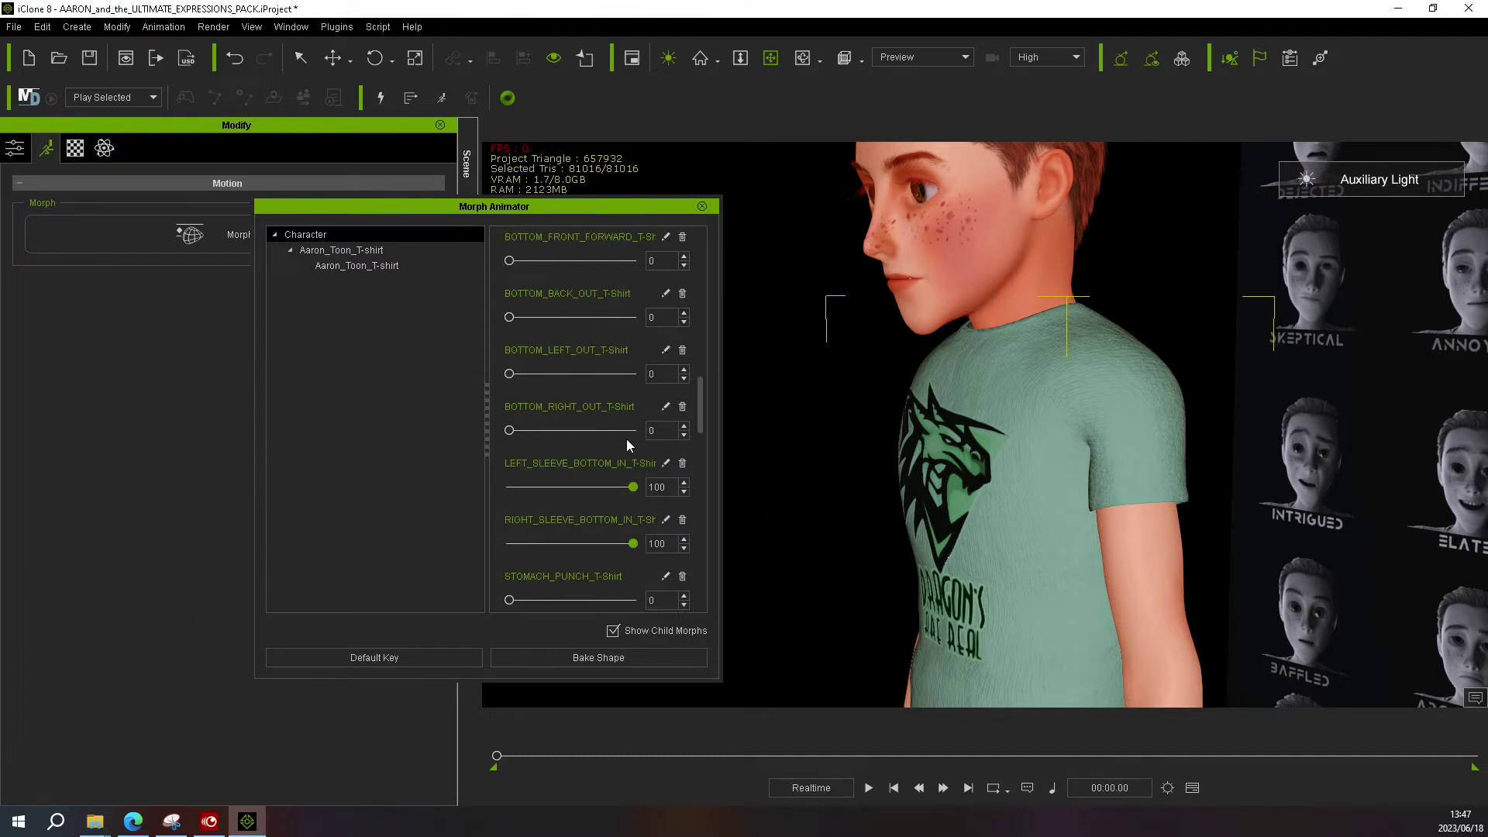
left_click_drag(631, 485, 318, 464)
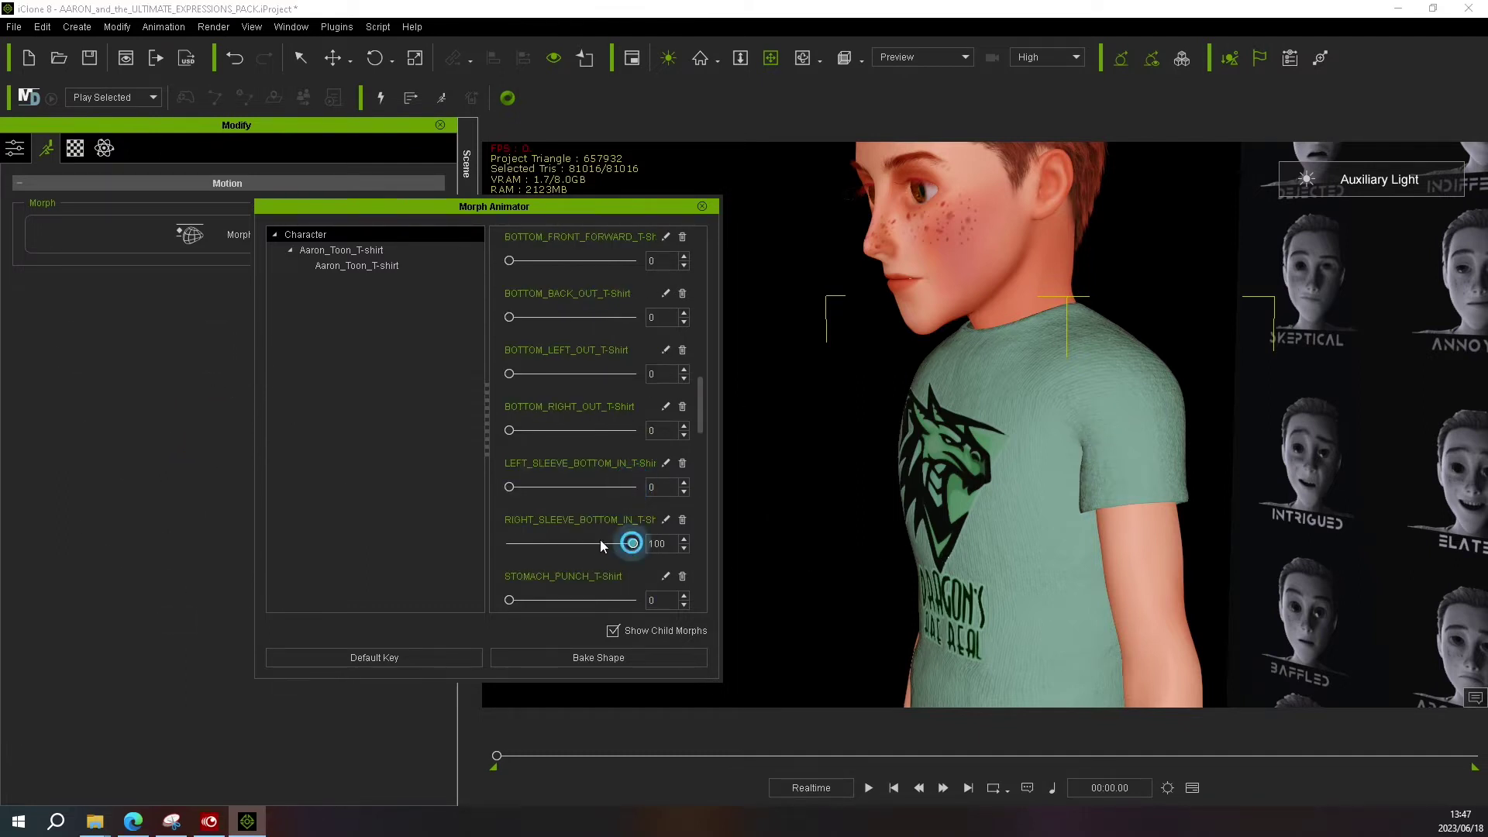
scroll(634, 568, "down", 3)
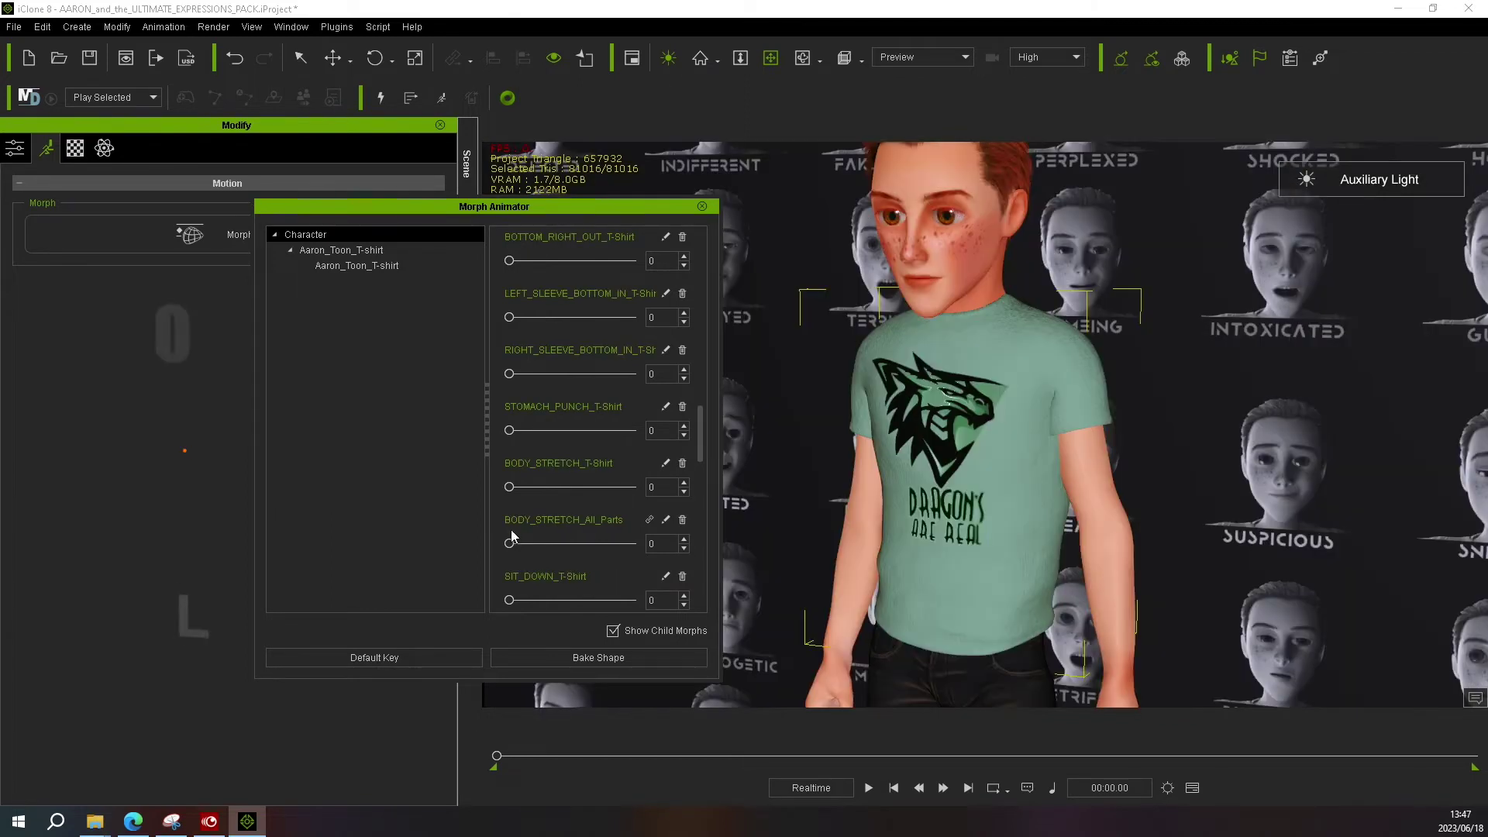
Step: Try the SIT_DOWN_All_Parts morph on Aaron's CC_Base_Body at full strength, viewed from the side
left_click_drag(509, 543, 509, 574)
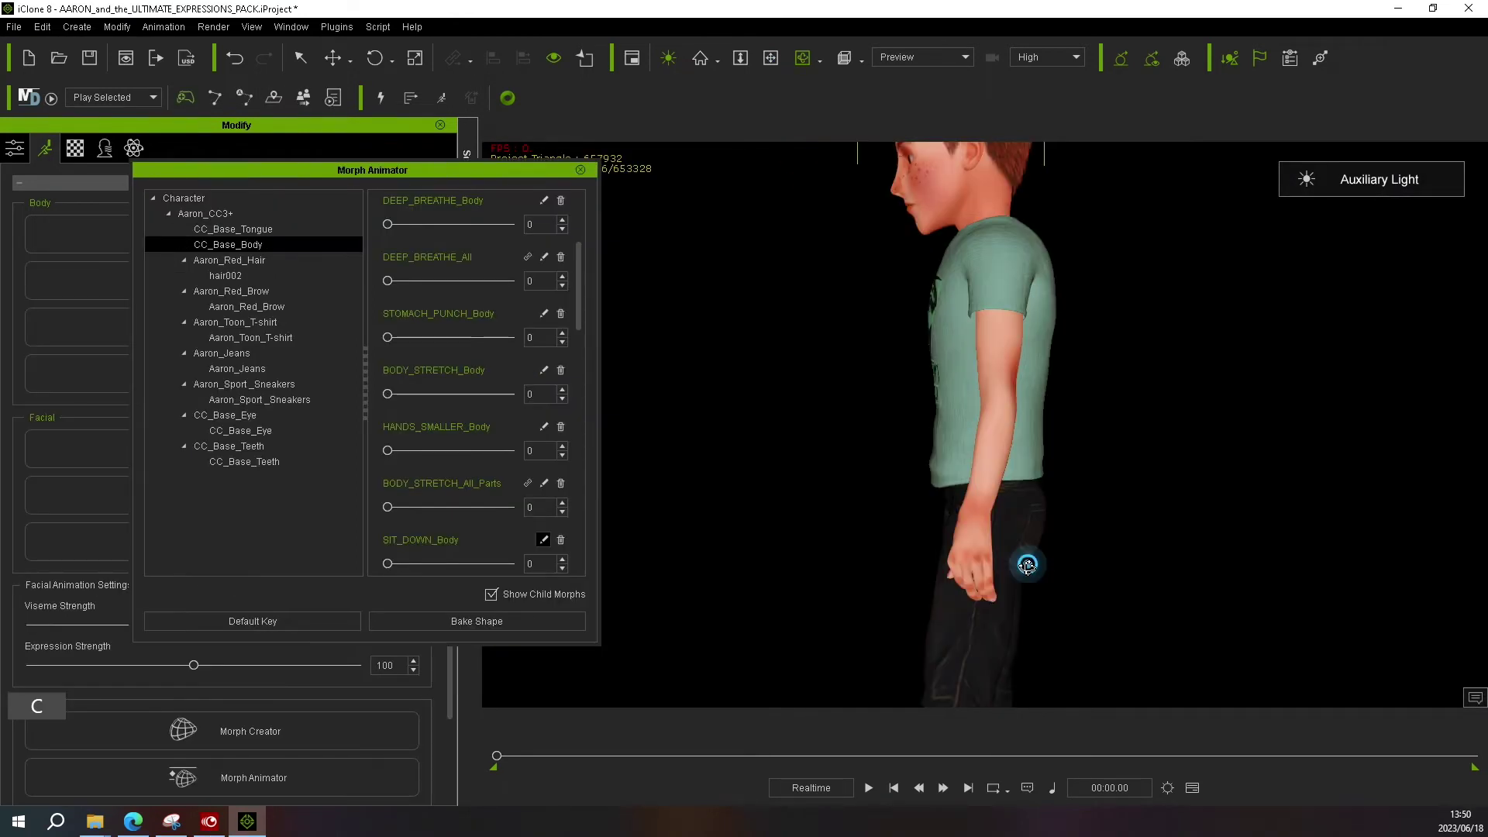
left_click_drag(1028, 566, 979, 485)
scroll(1018, 567, "up", 1)
key("x")
scroll(980, 485, "up", 1)
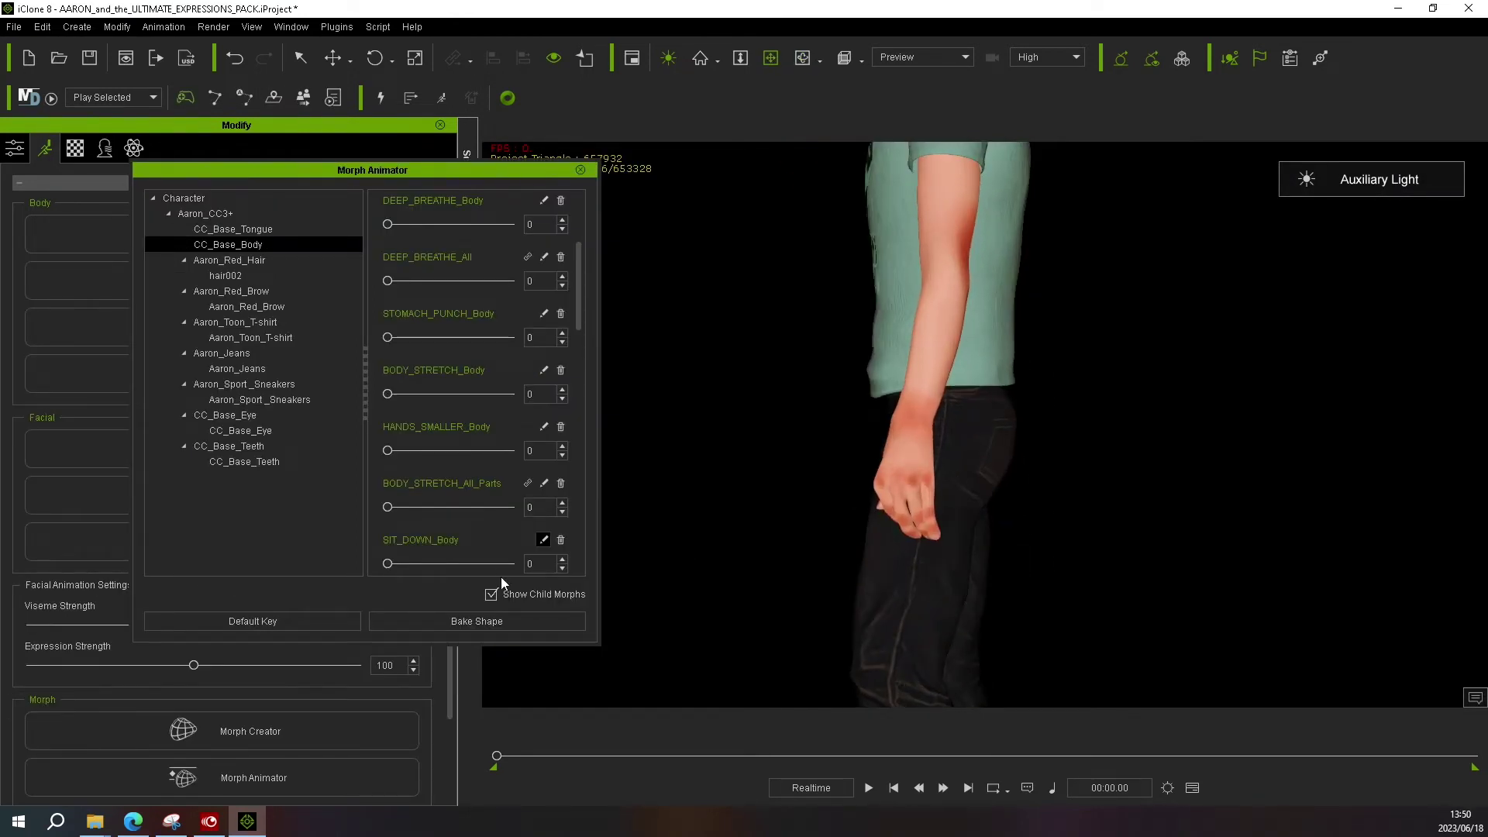
scroll(493, 564, "down", 1)
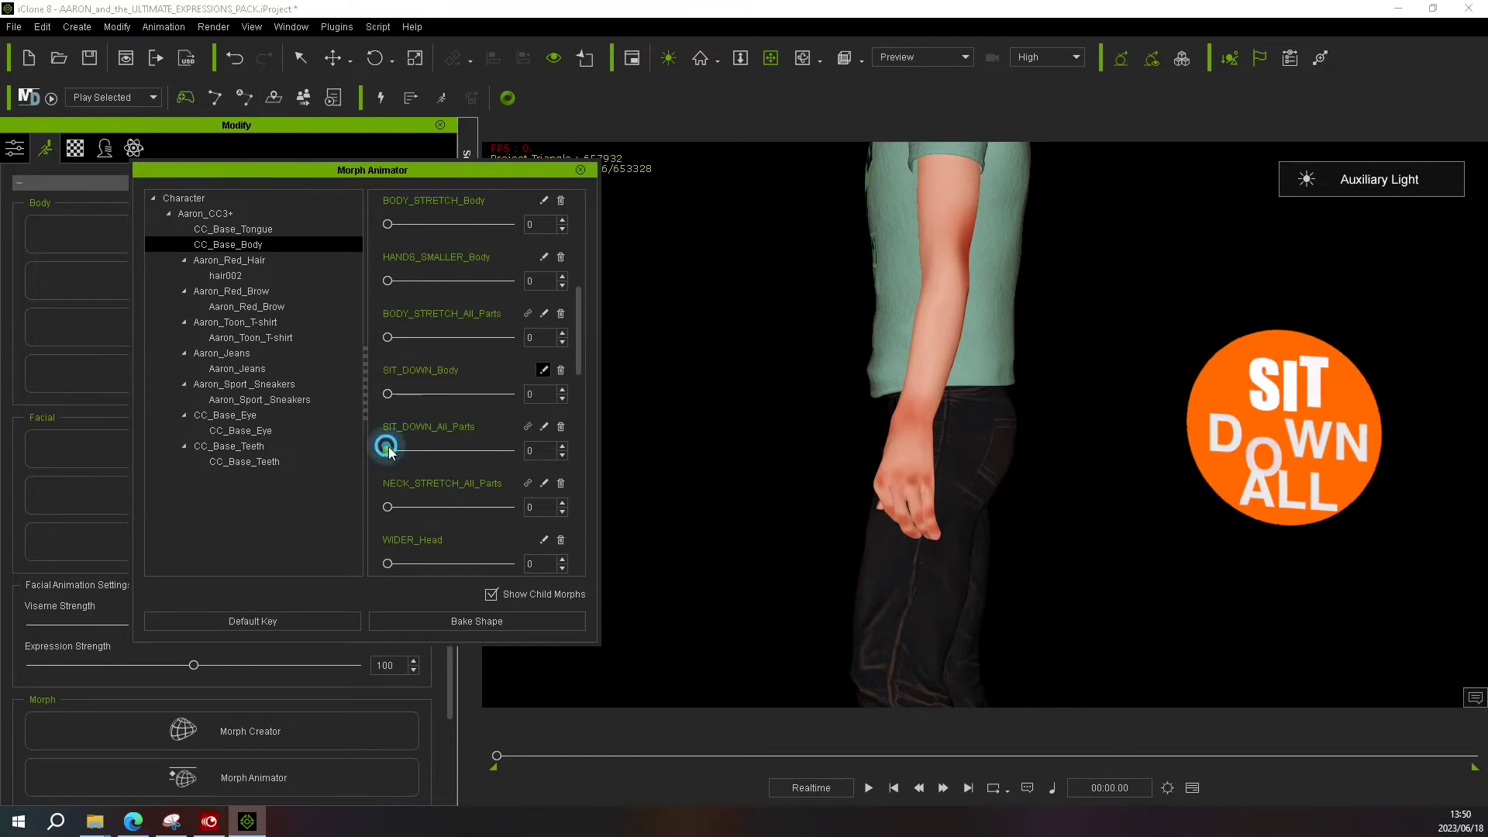
left_click_drag(387, 450, 713, 486)
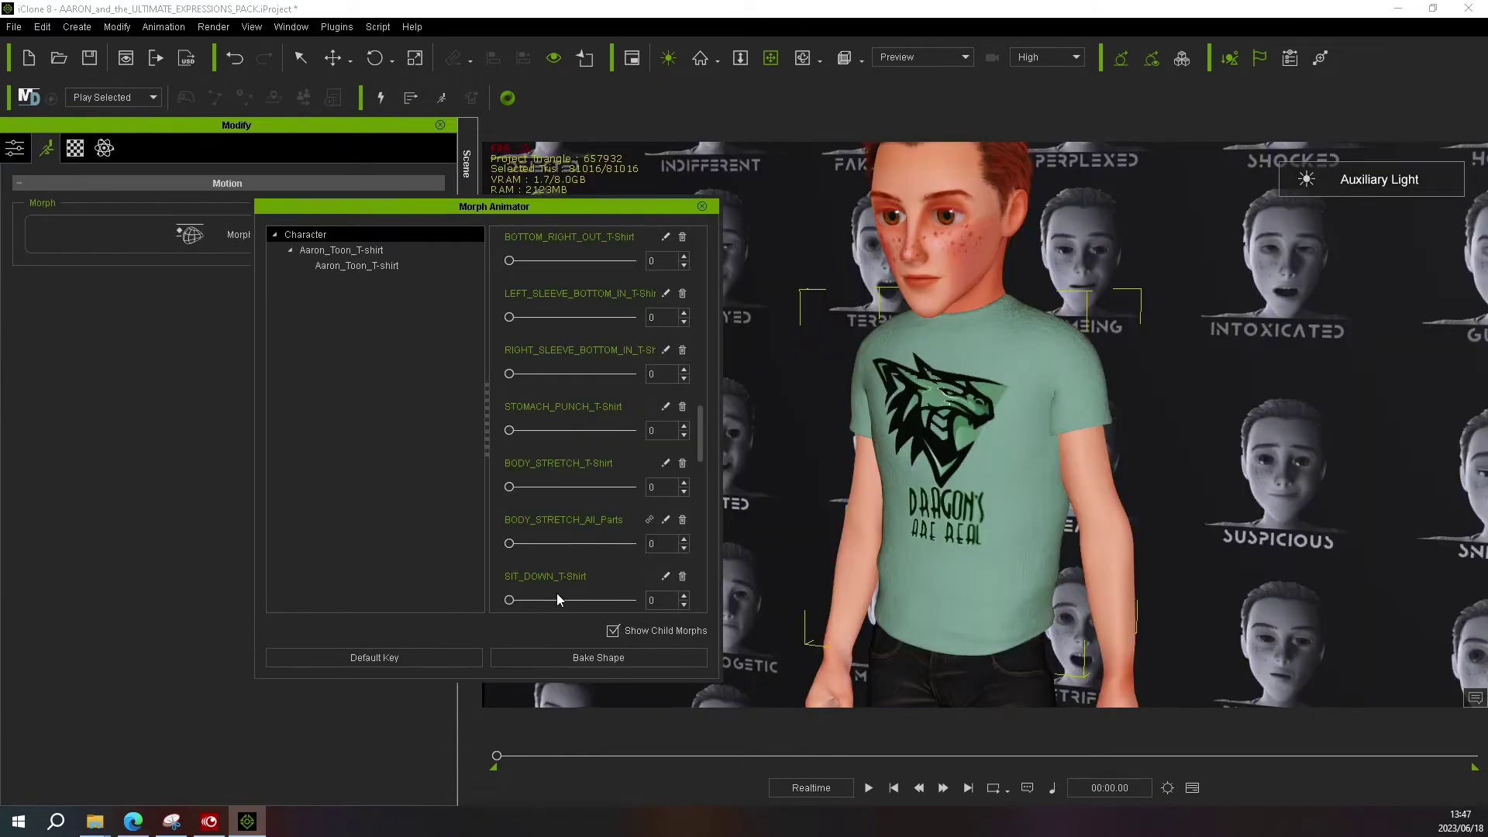
Step: Try the NECK_NARROWER_All_Round T-shirt morph at 100 with the neckline viewed close up, then return it to 0
scroll(528, 595, "down", 3)
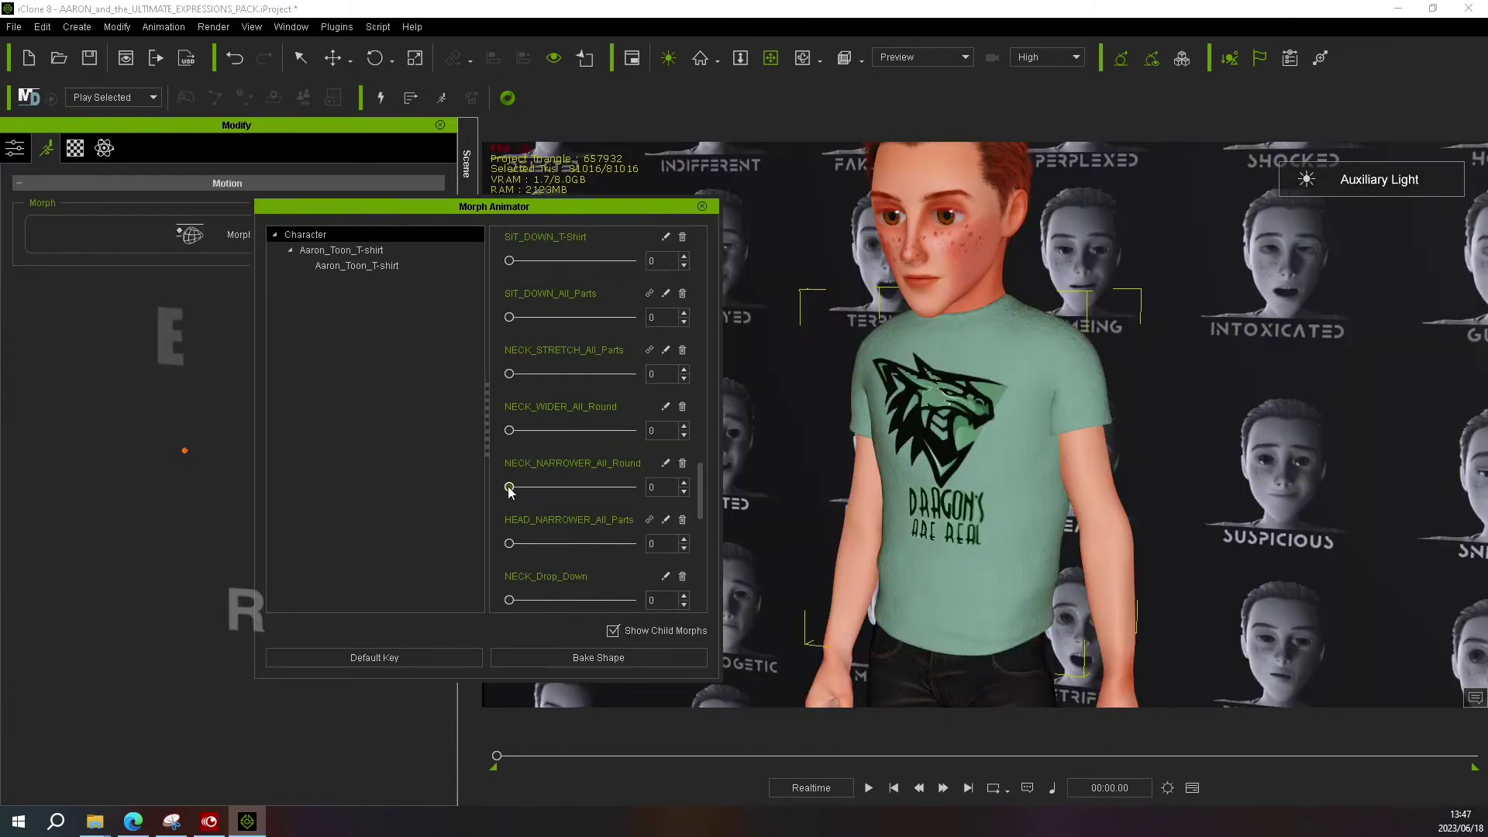
left_click_drag(509, 487, 668, 493)
scroll(1026, 361, "up", 3)
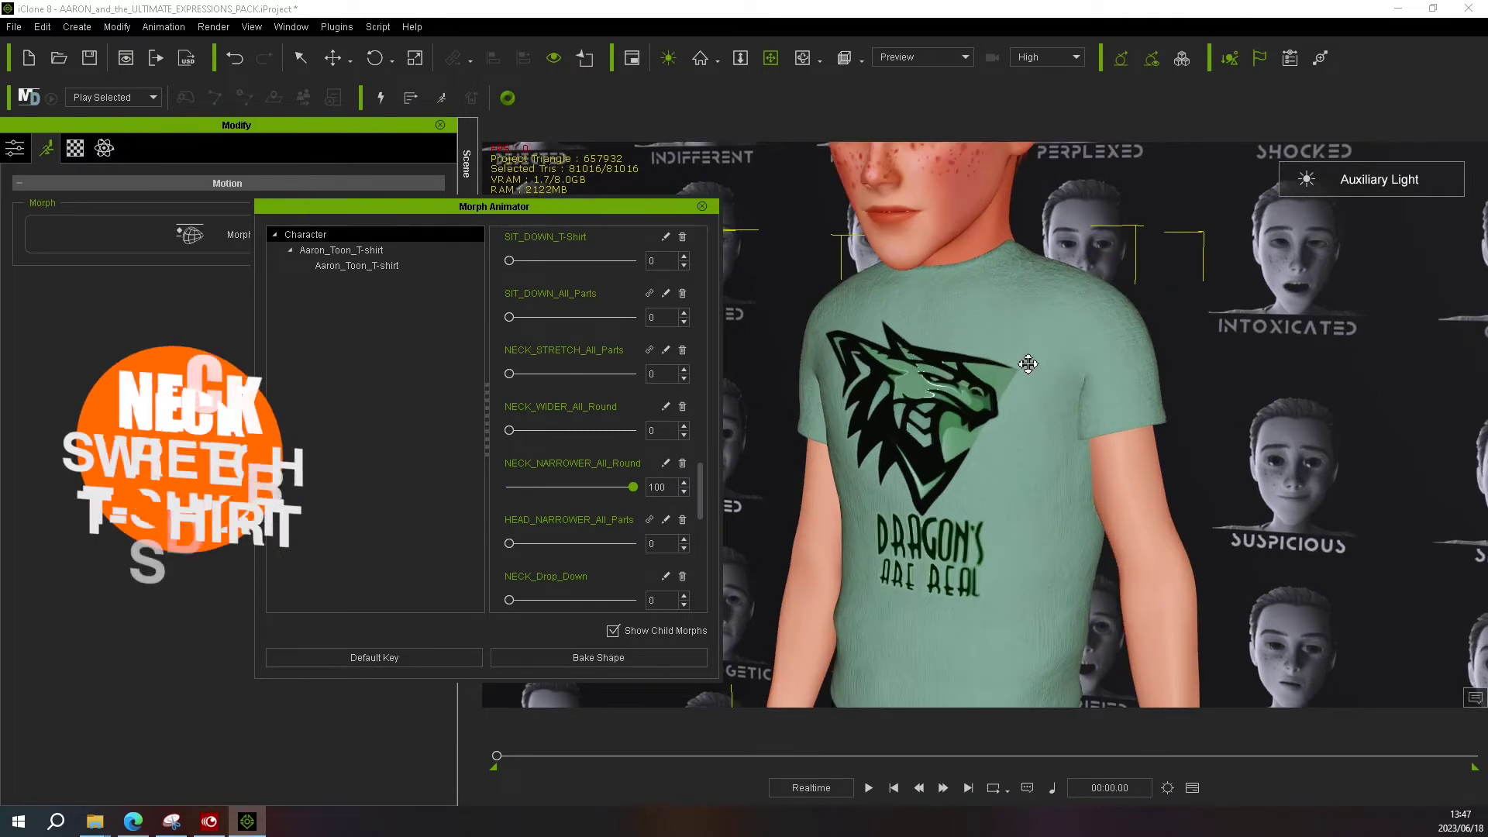
left_click_drag(1026, 360, 1139, 473)
scroll(975, 533, "up", 5)
left_click_drag(633, 487, 368, 469)
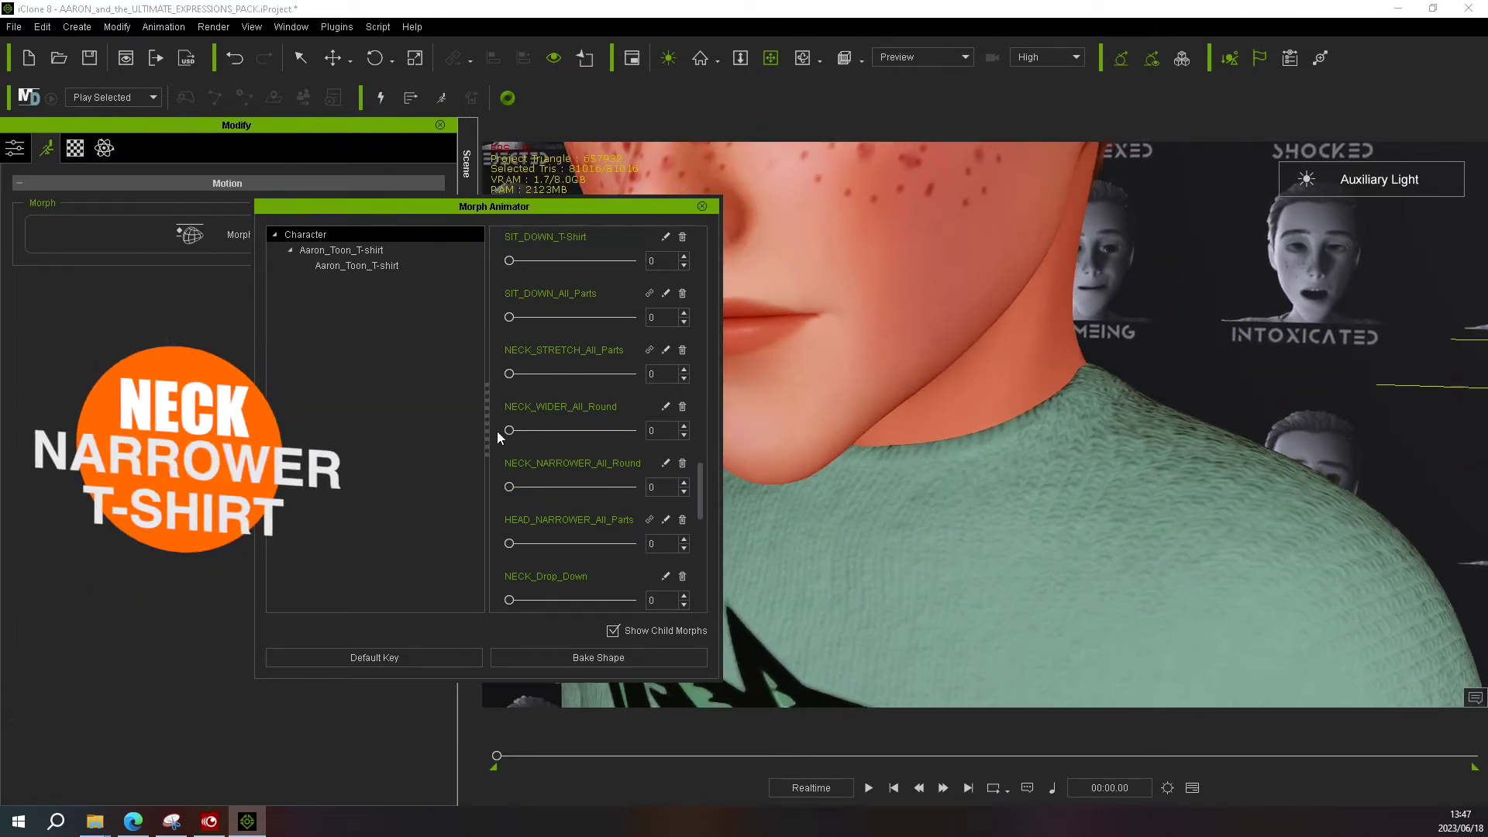
Step: Try the NECK_WIDER_All_Round and NECK_STRETCH_All_Parts T-shirt morphs, returning each to 0
left_click_drag(509, 430, 775, 450)
key("c")
left_click_drag(913, 491, 574, 565)
left_click_drag(633, 431, 437, 424)
mouse_move(510, 374)
left_mouse_down()
mouse_move(611, 375)
mouse_move(510, 384)
left_mouse_up()
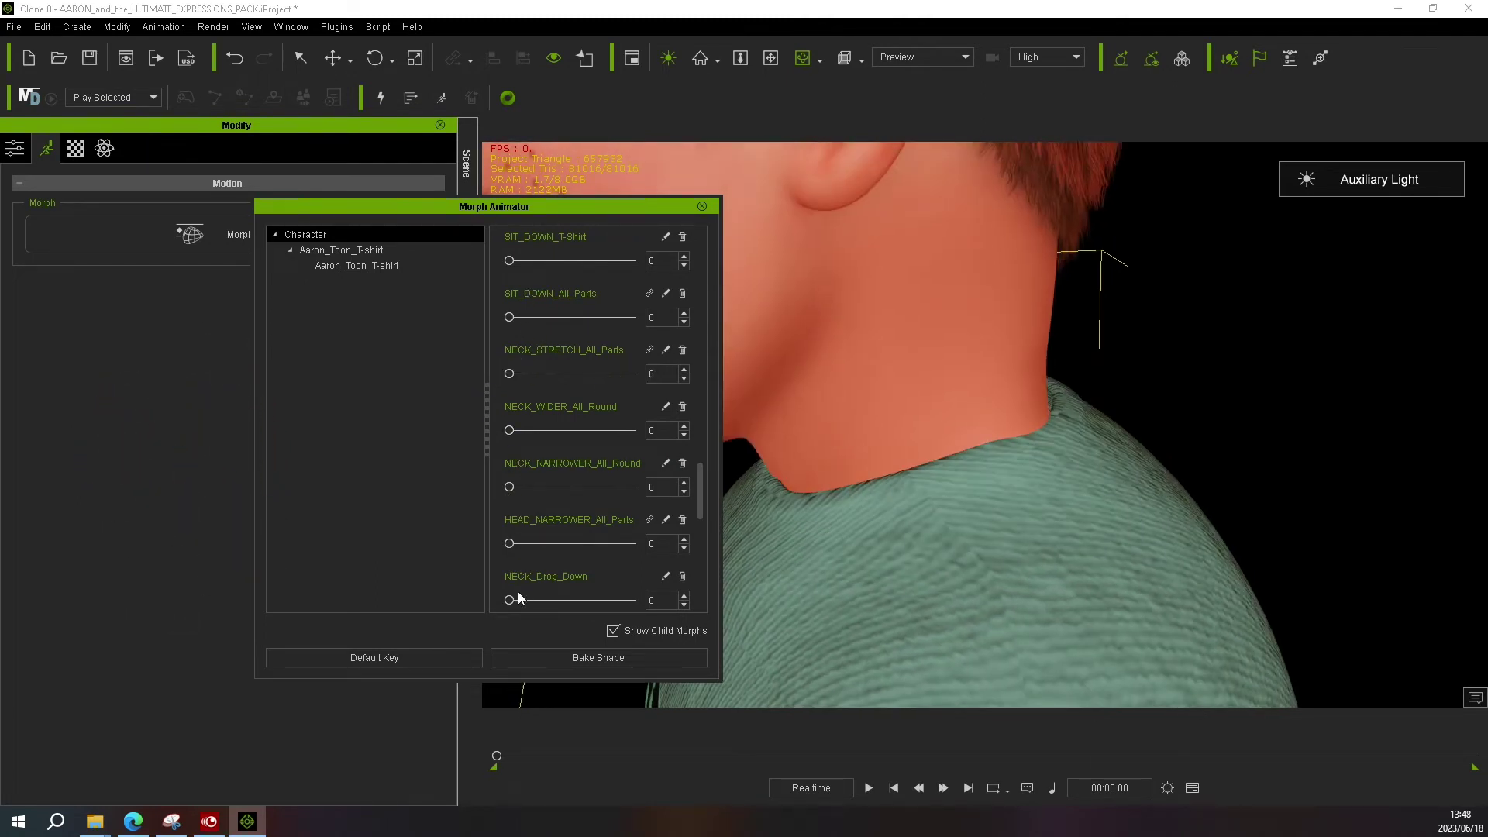
Step: Try the T-shirt's BODY_BUILDER_All_Parts morph, return it to 0, and close the Morph Animator
scroll(564, 575, "down", 5)
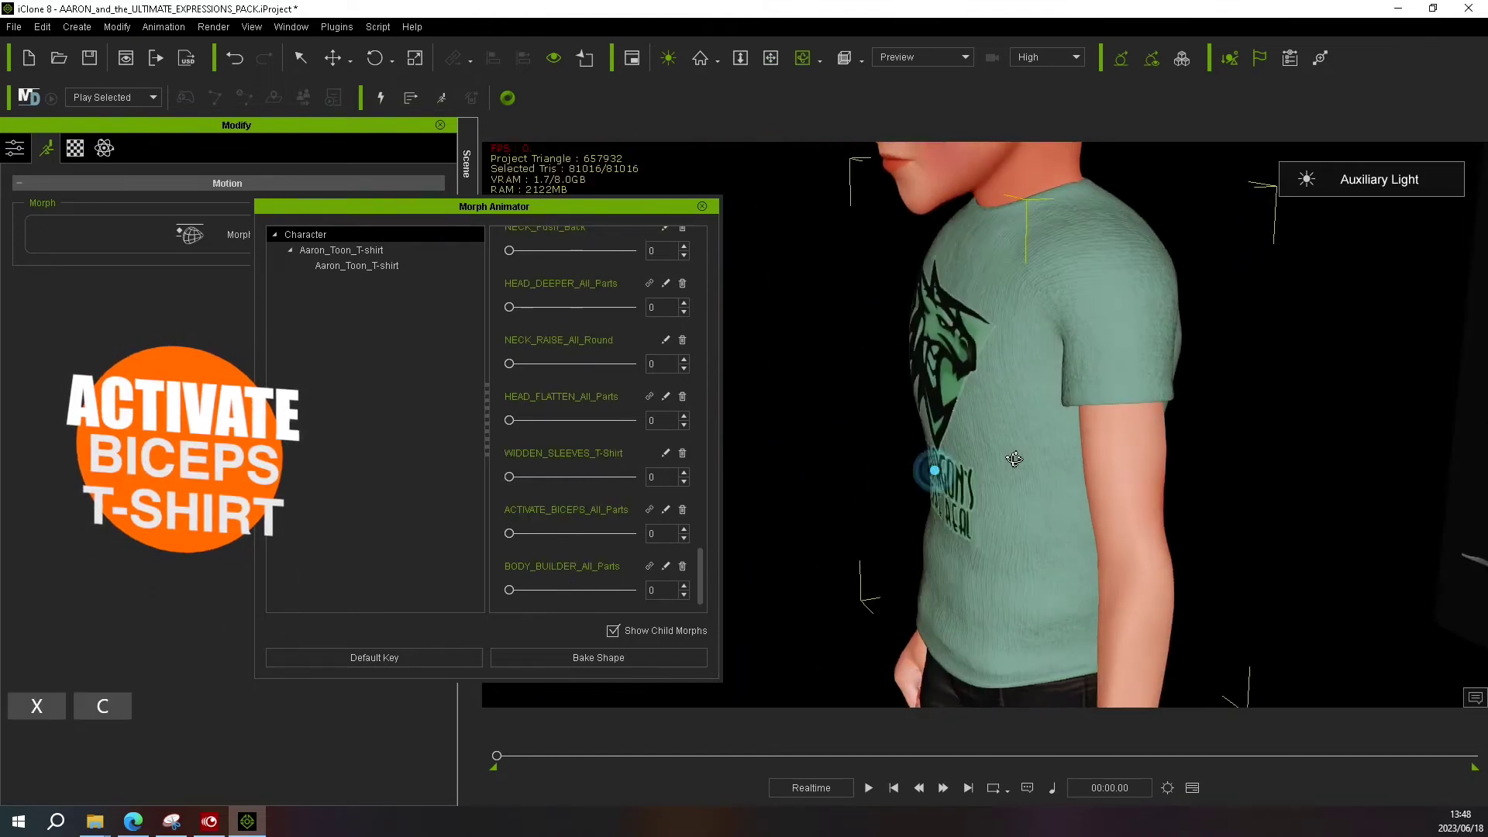
left_click_drag(509, 590, 472, 577)
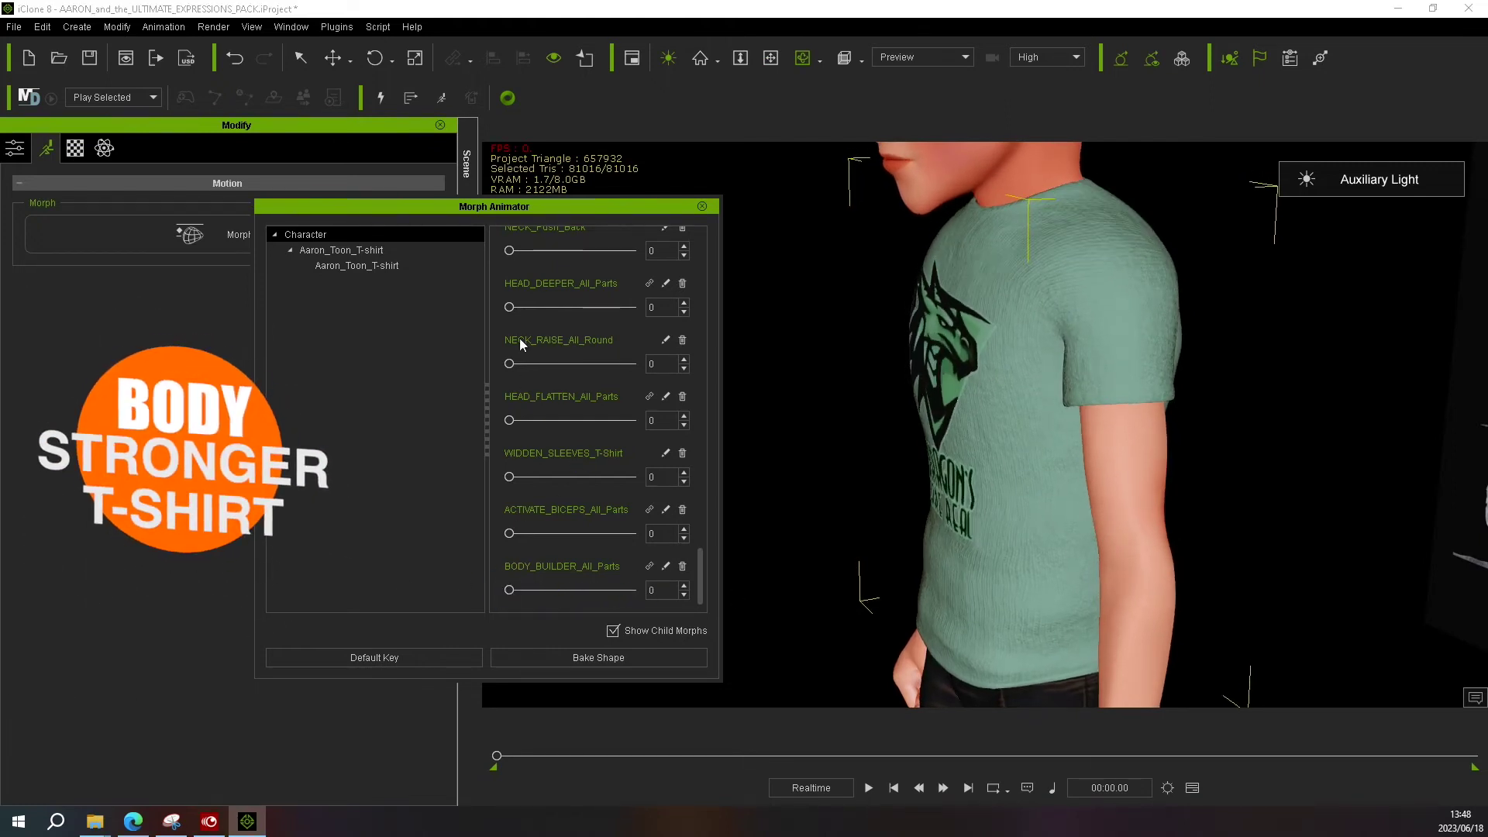
left_click(700, 206)
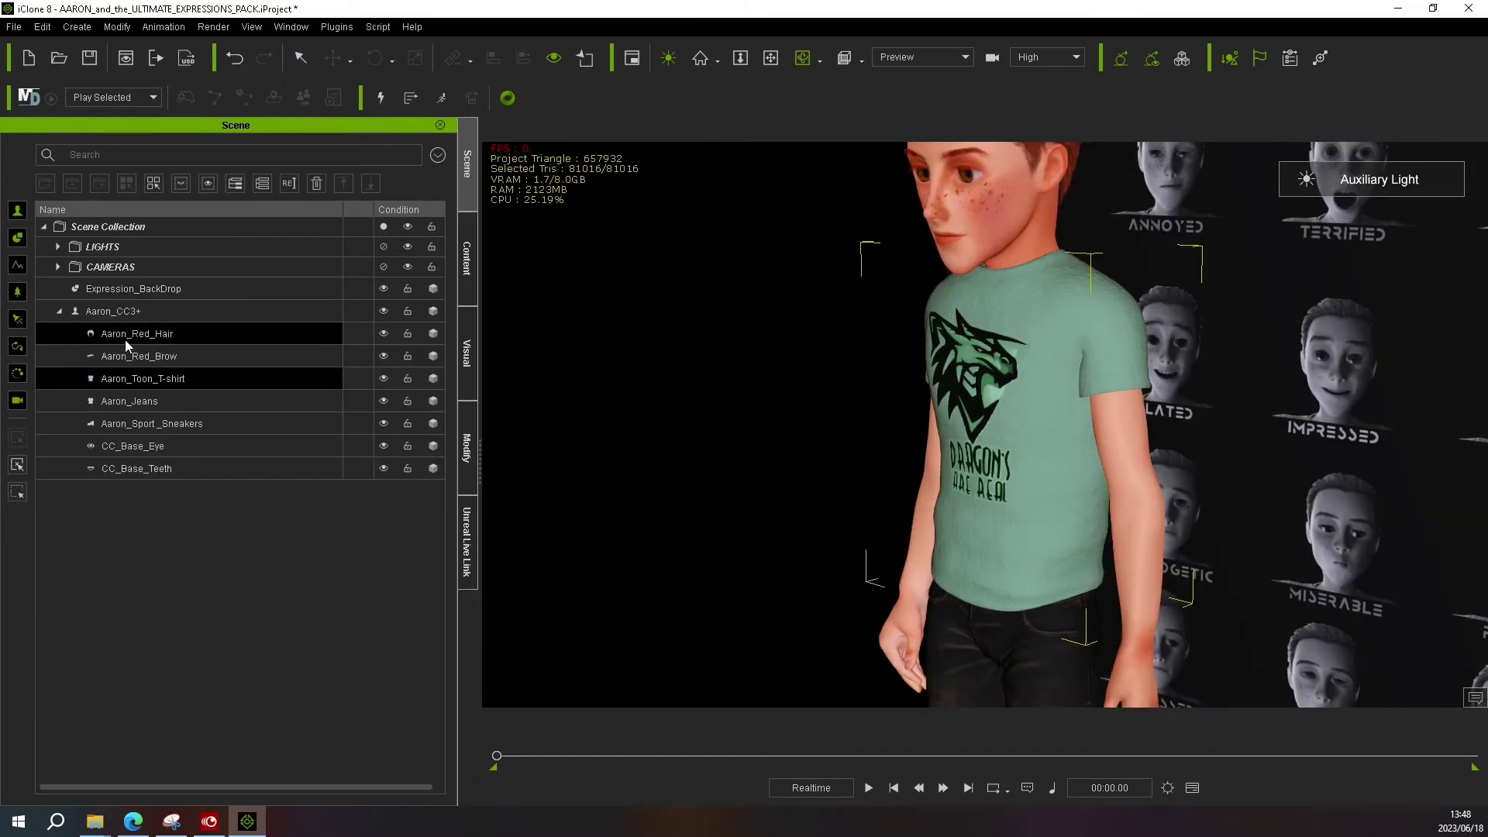
Step: Open the Morph Animator for Aaron_CC3+ and try the PUNCH_CHEEK_IN_Right morph of CC_Base_Body
left_click(140, 312)
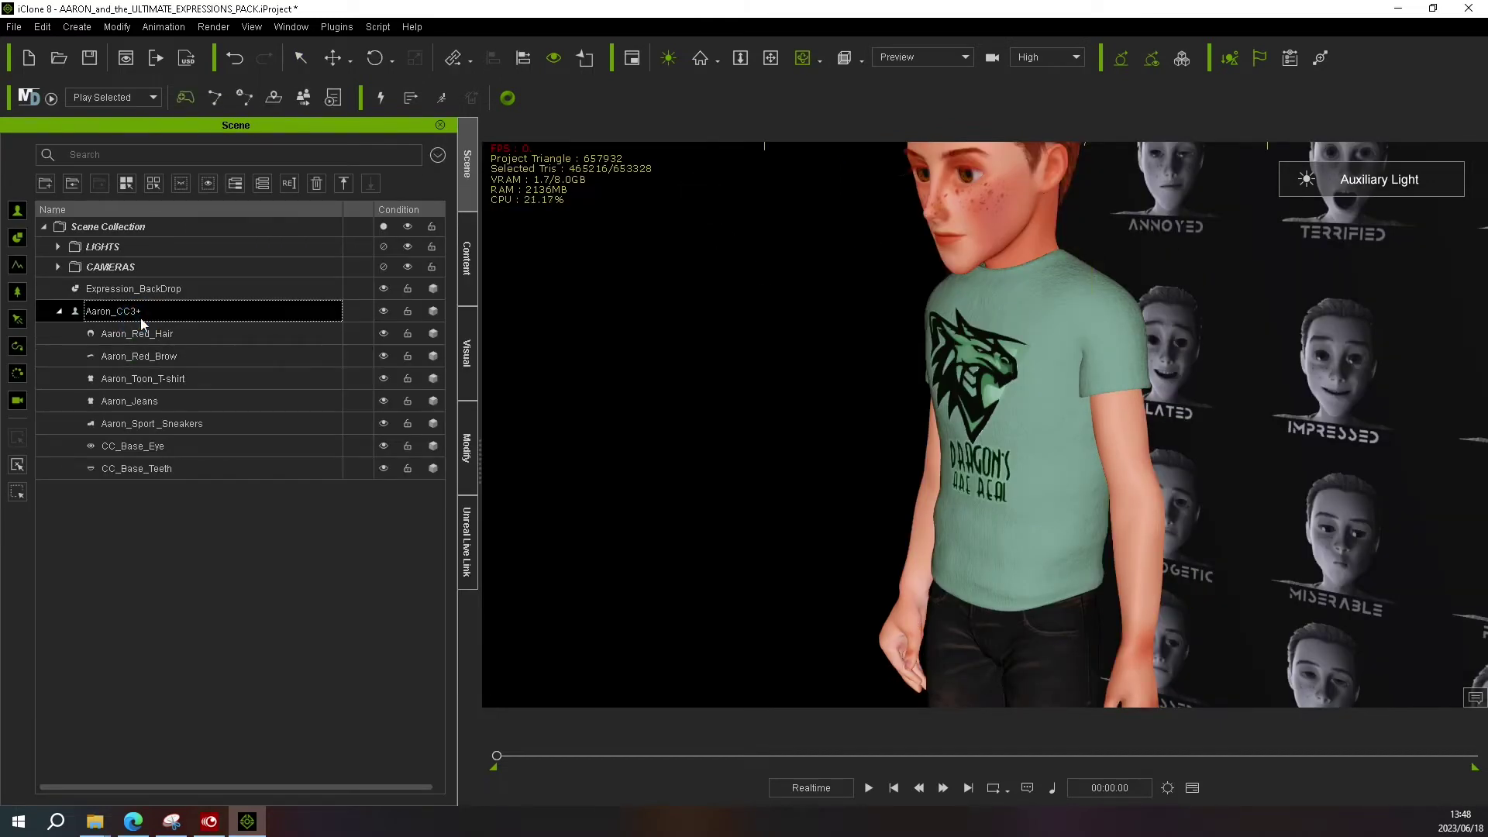
left_click_drag(935, 463, 800, 459)
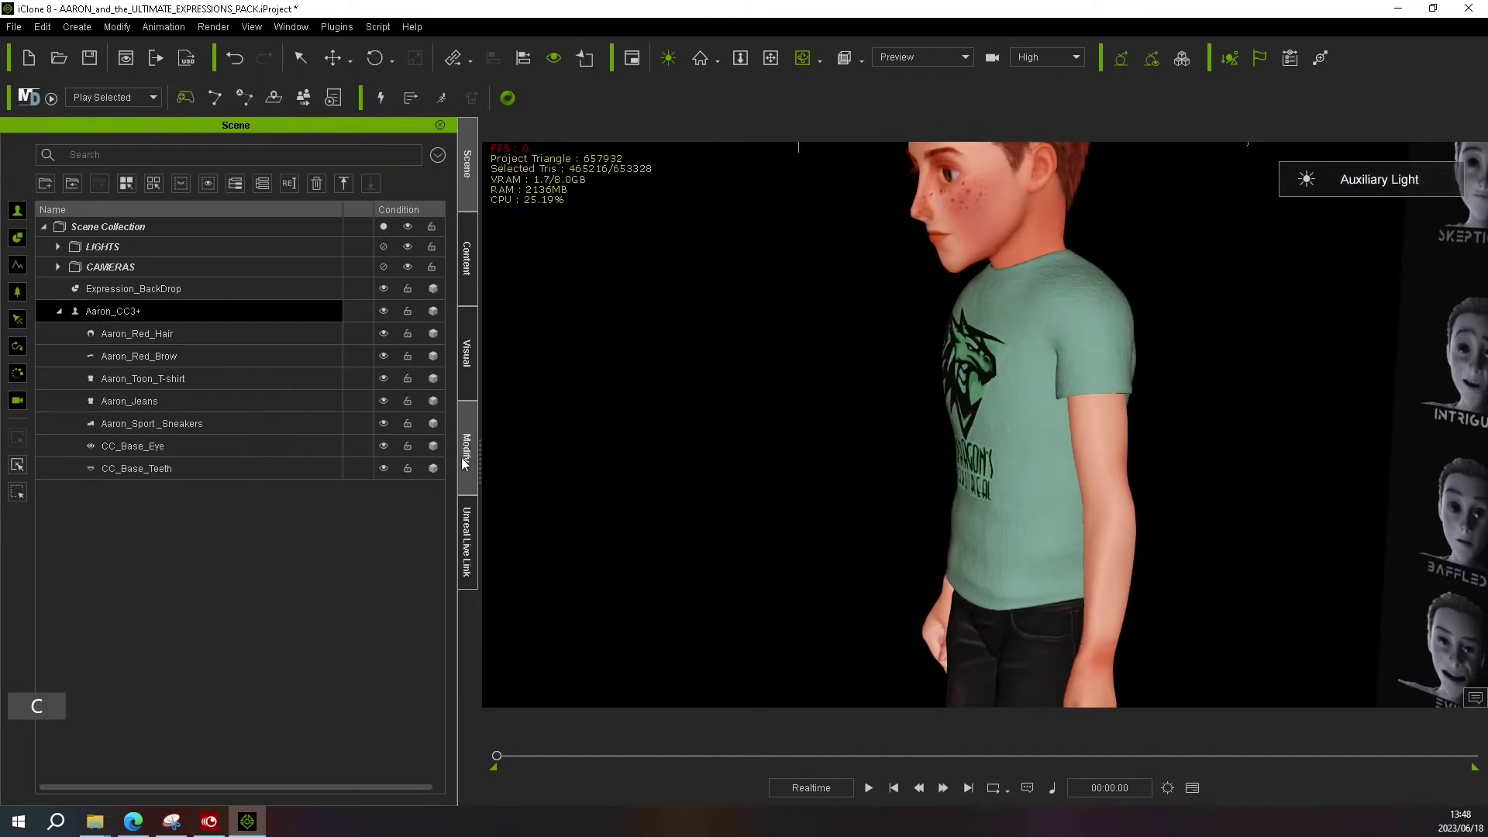
left_click(465, 454)
left_click(234, 778)
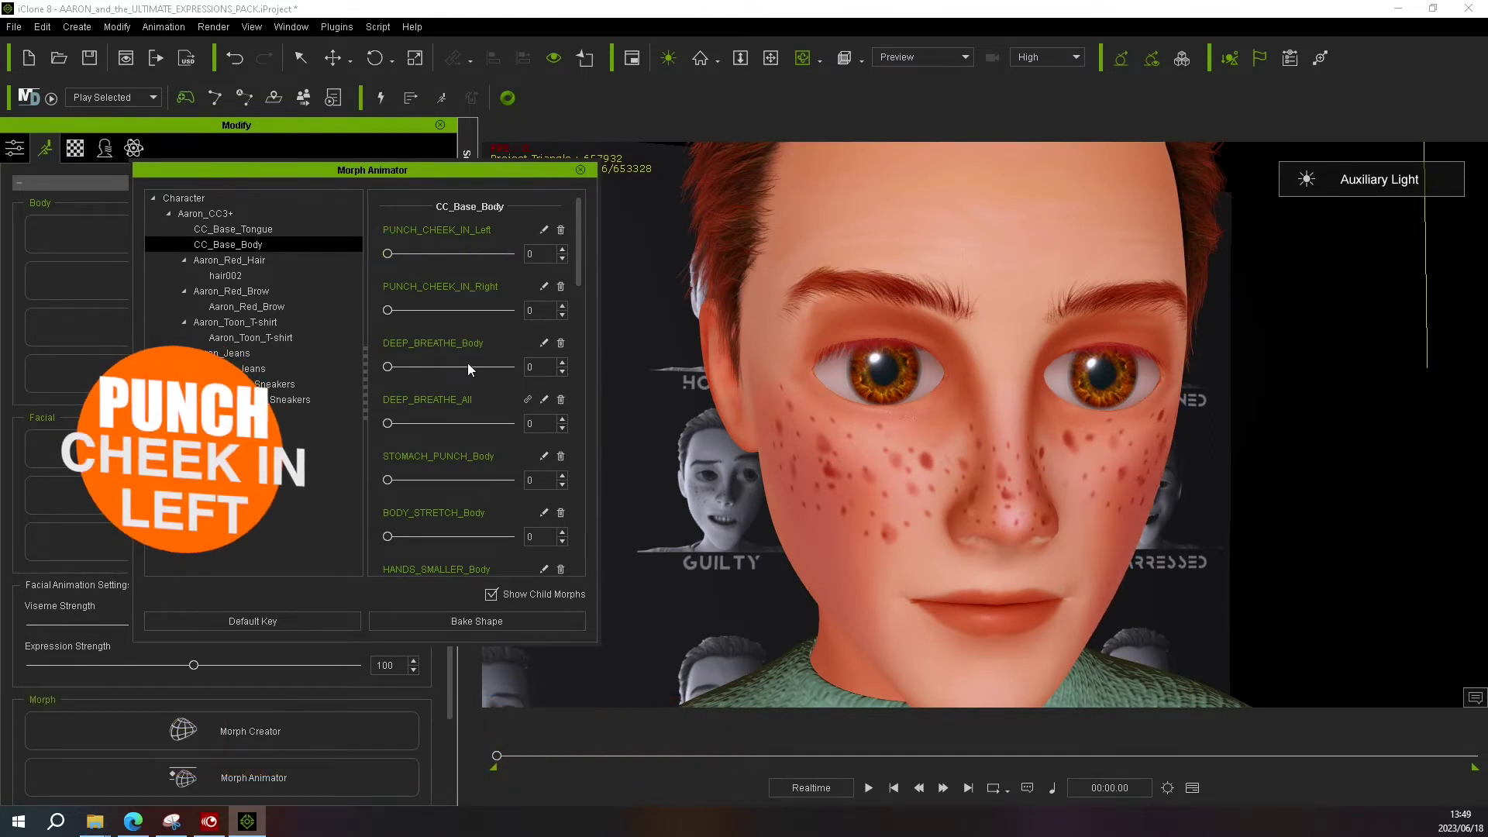
left_click_drag(390, 310, 617, 323)
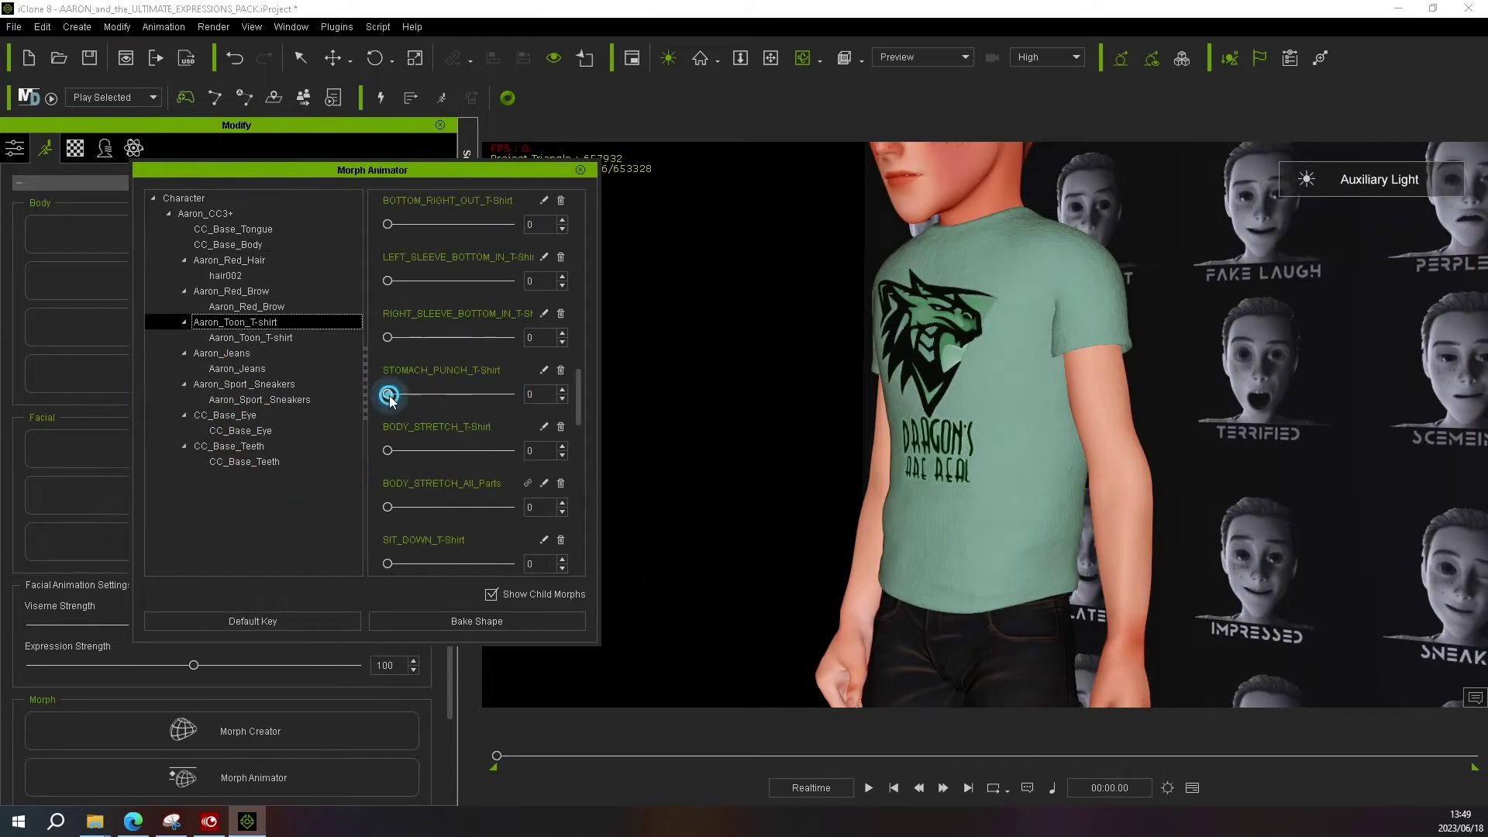
Step: Try the STOMACH_PUNCH_T-Shirt morph and the BODY_STRETCH_Body morph of CC_Base_Body, returning them to 0
left_click_drag(388, 394, 509, 394)
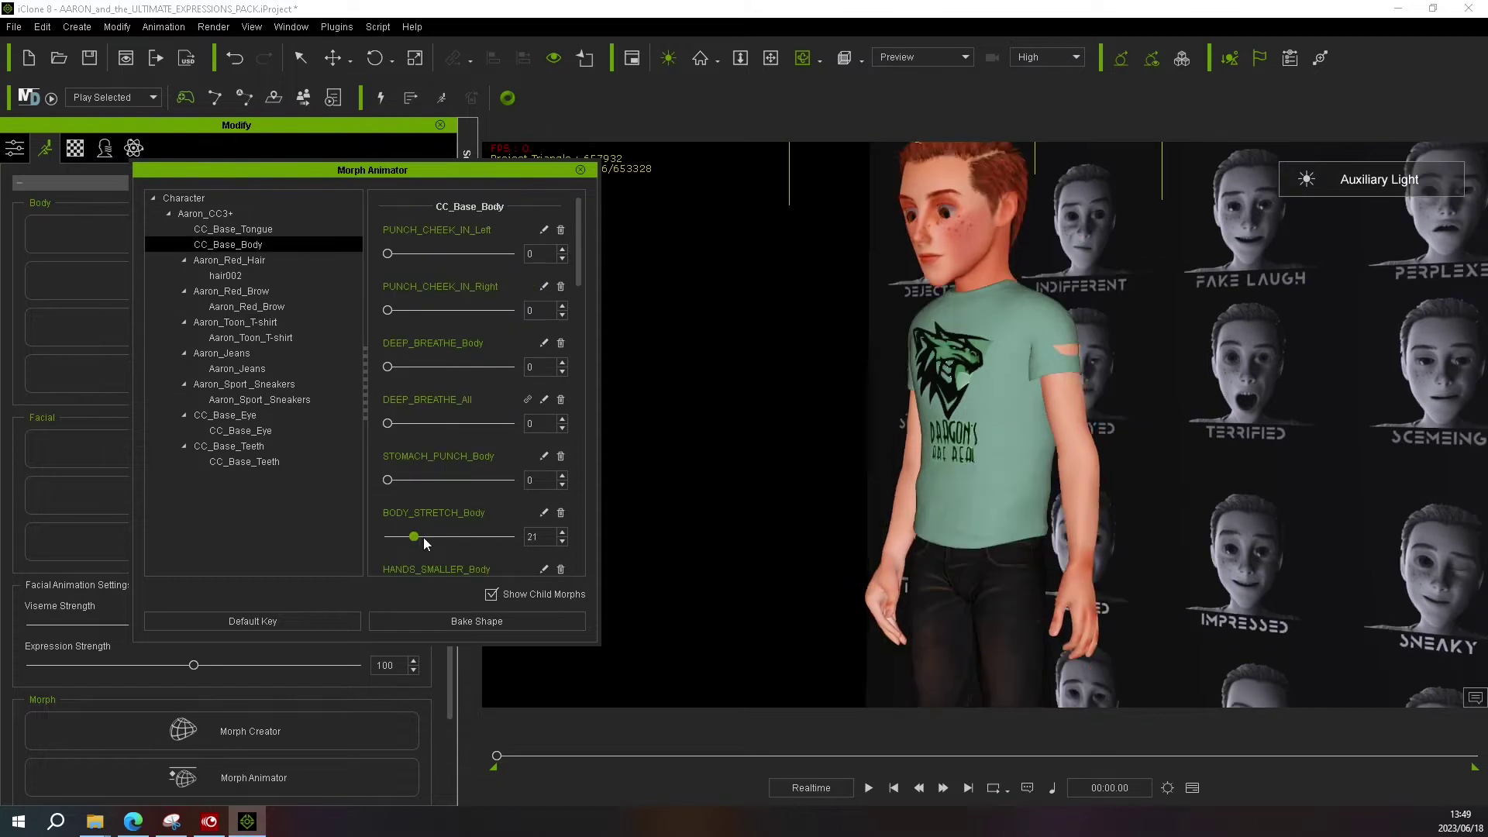
left_click_drag(423, 537, 397, 535)
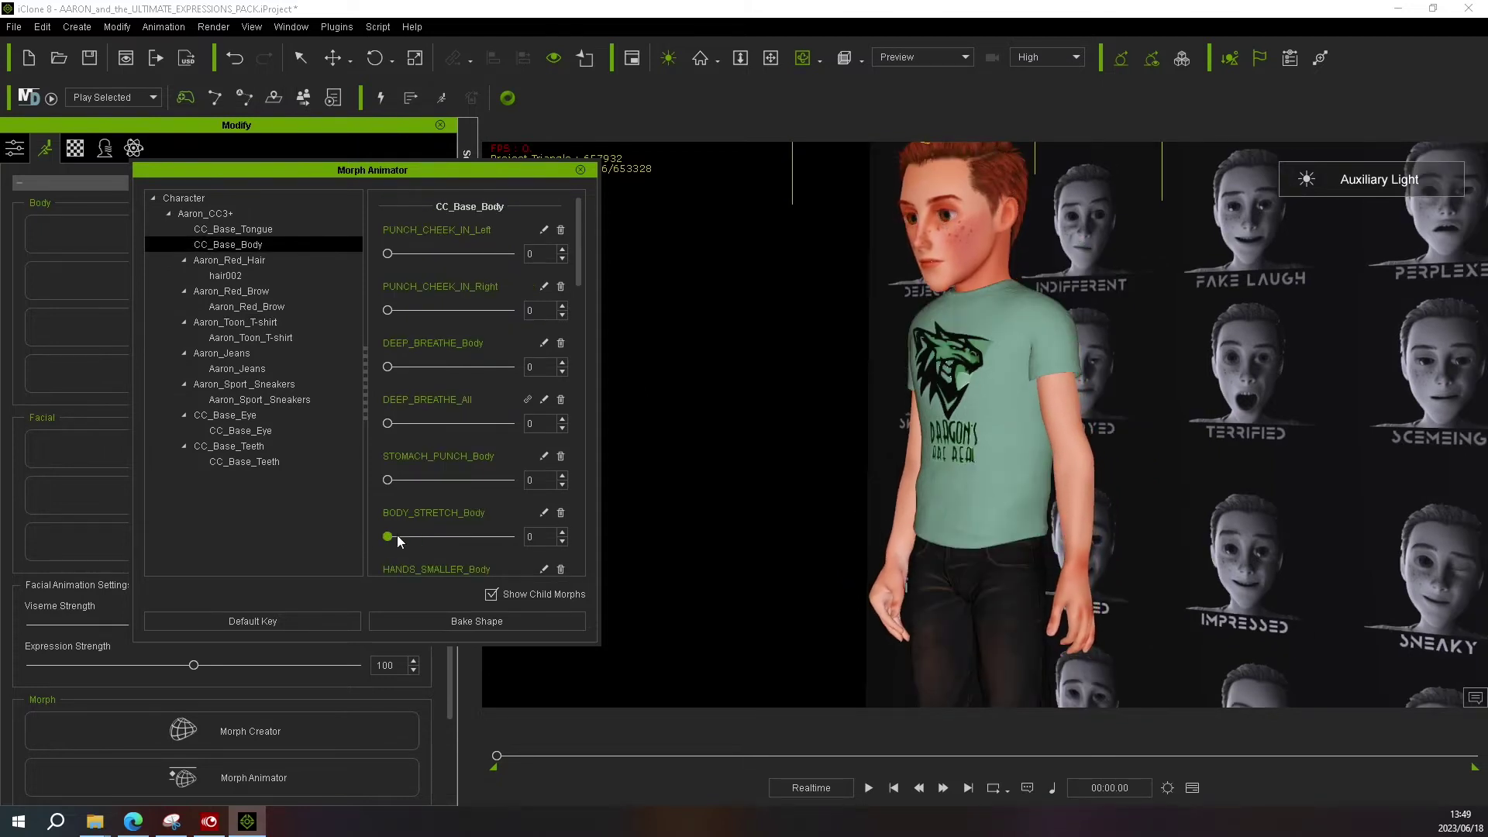
scroll(464, 543, "down", 2)
left_click(389, 450)
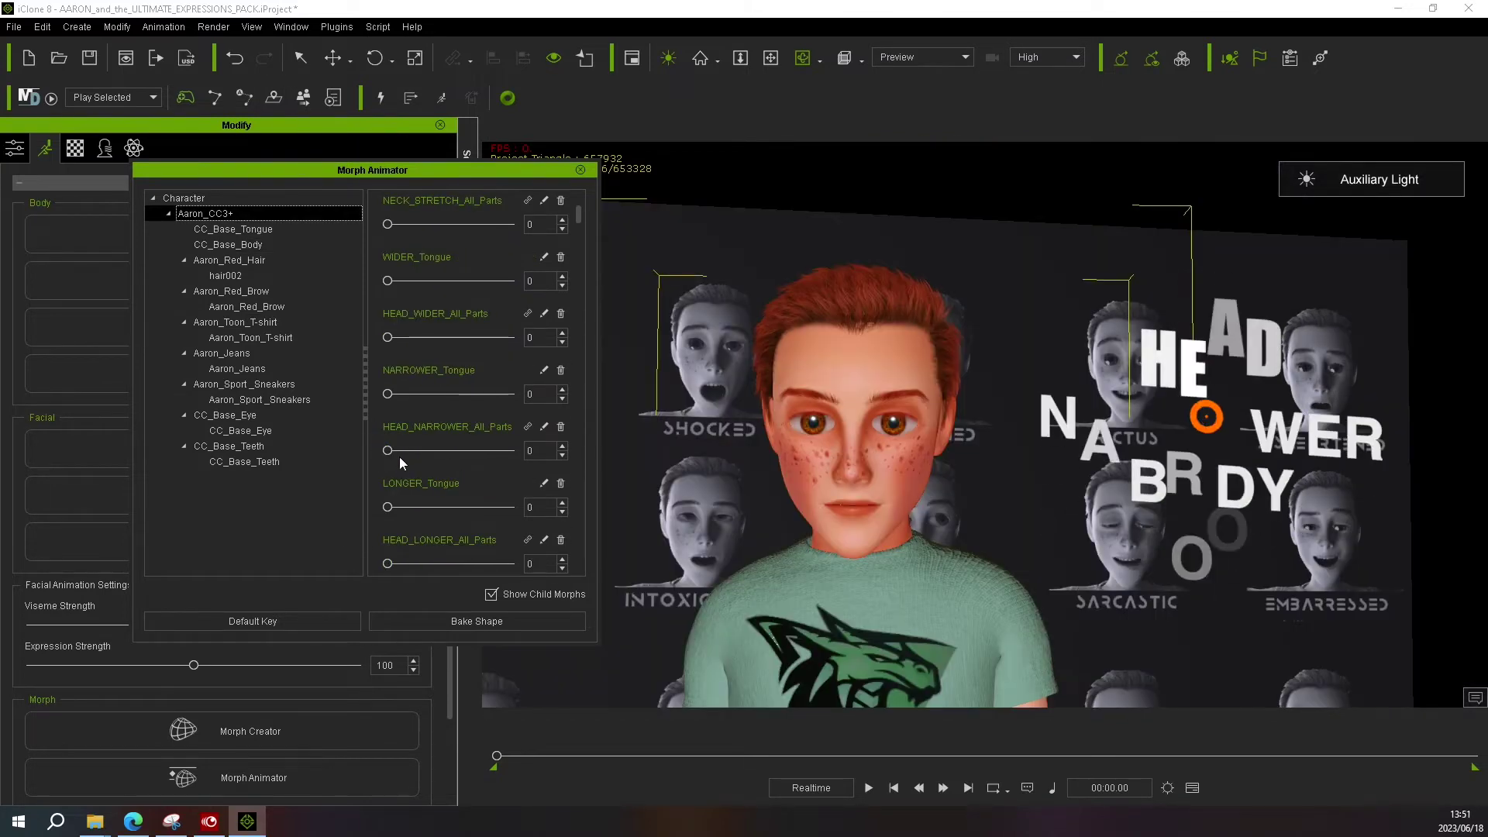
Step: Try the HEAD_NARROWER, HEAD_LONGER, HEAD_DEEPER and HEAD_FLATTEN All_Parts morphs of Aaron_CC3+, returning each to 0
left_click_drag(388, 450, 290, 448)
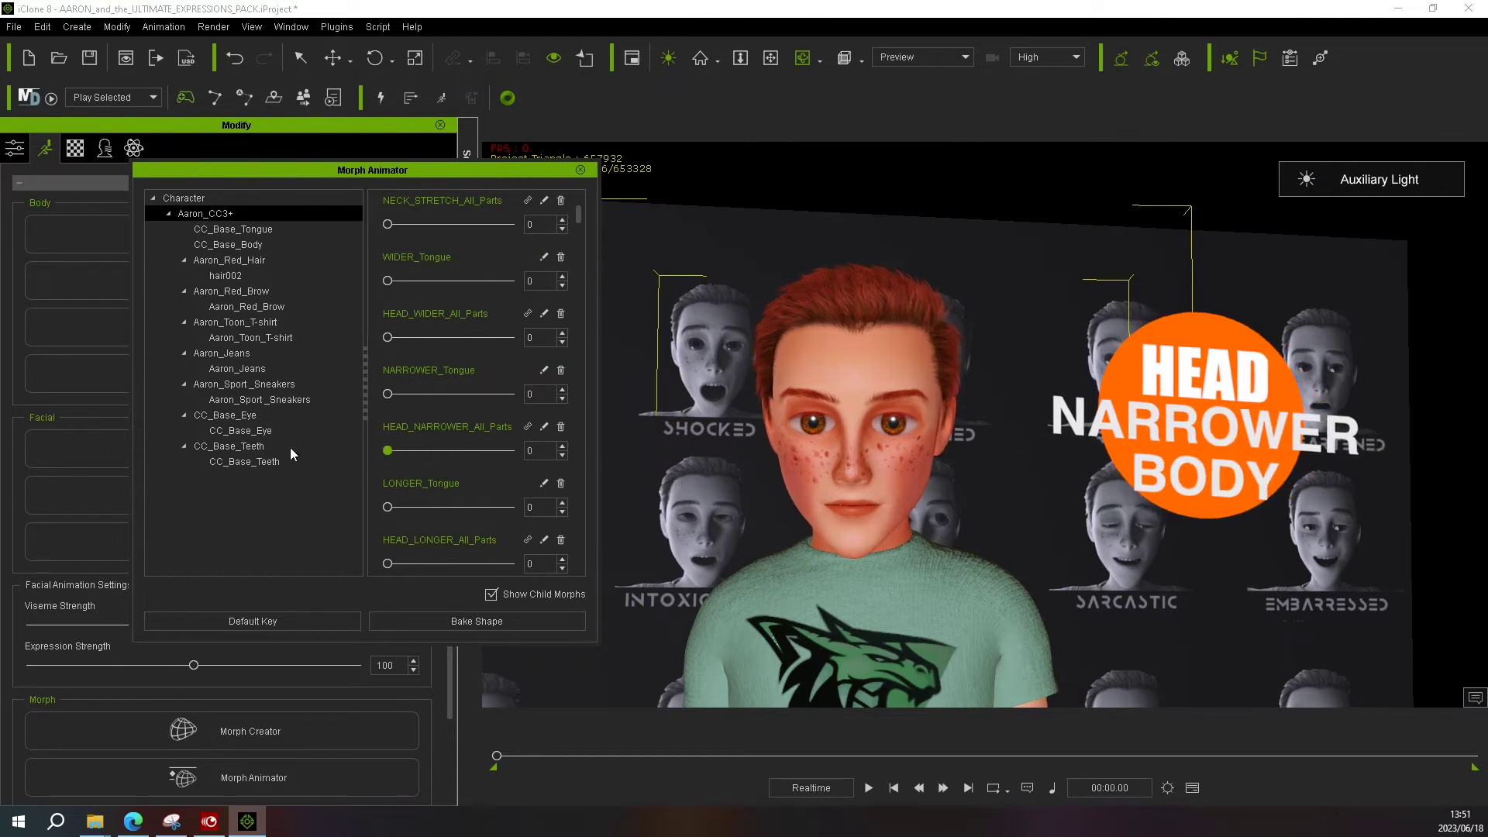
left_click_drag(388, 564, 262, 562)
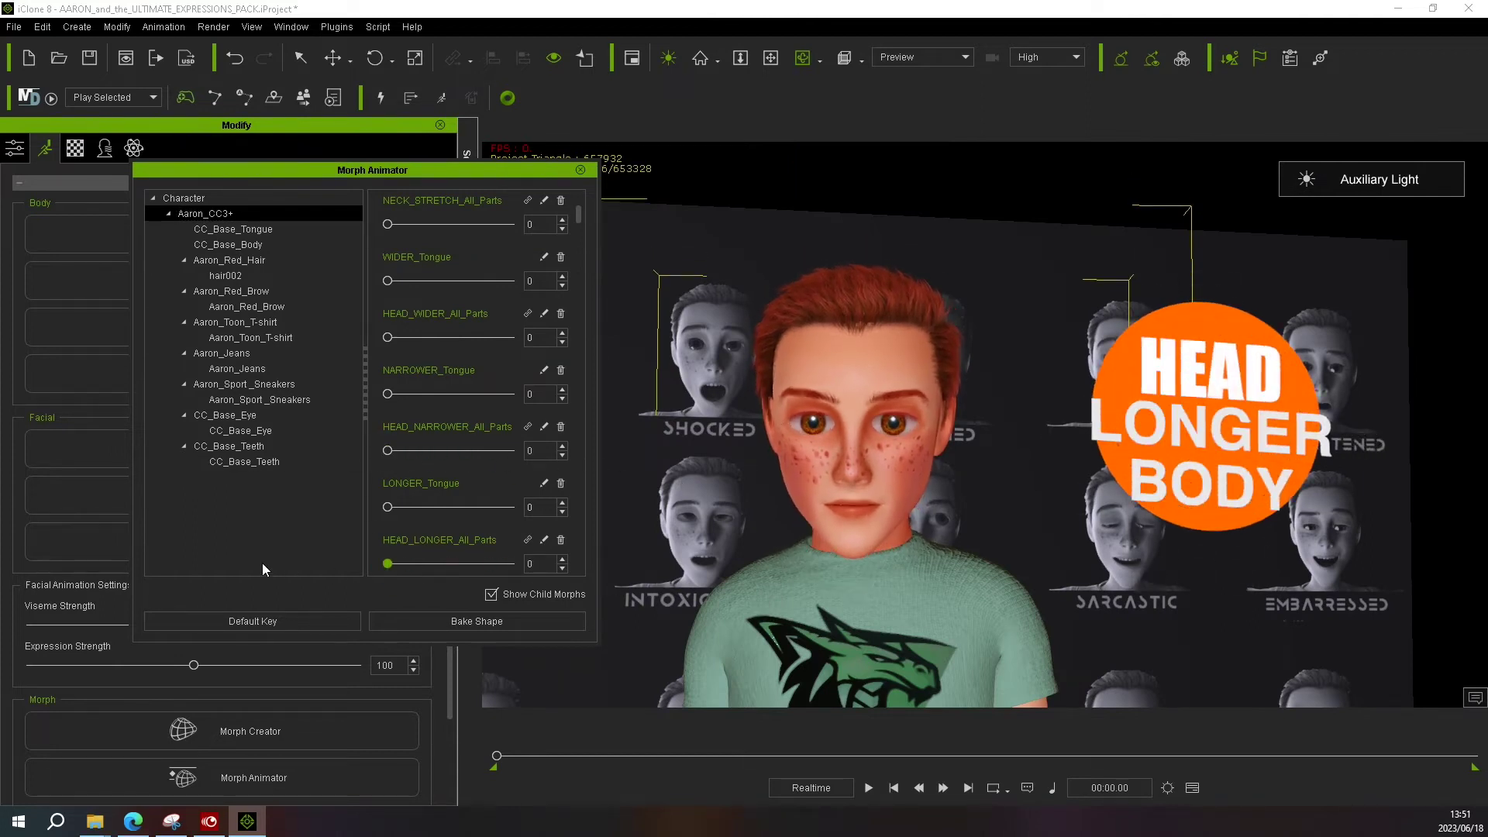
left_click_drag(388, 337, 306, 347)
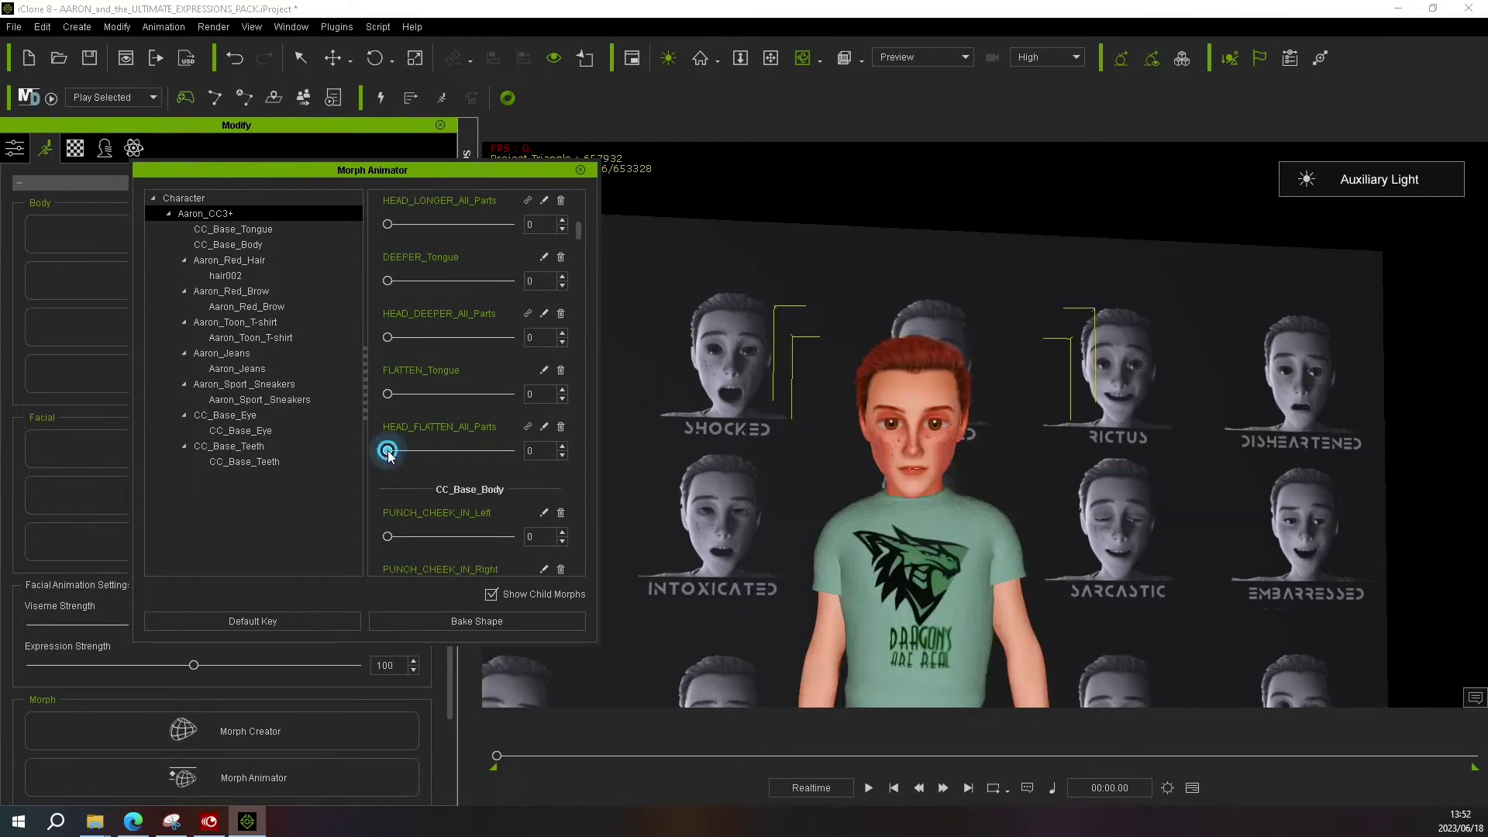
left_click_drag(387, 450, 392, 448)
scroll(454, 538, "down", 3)
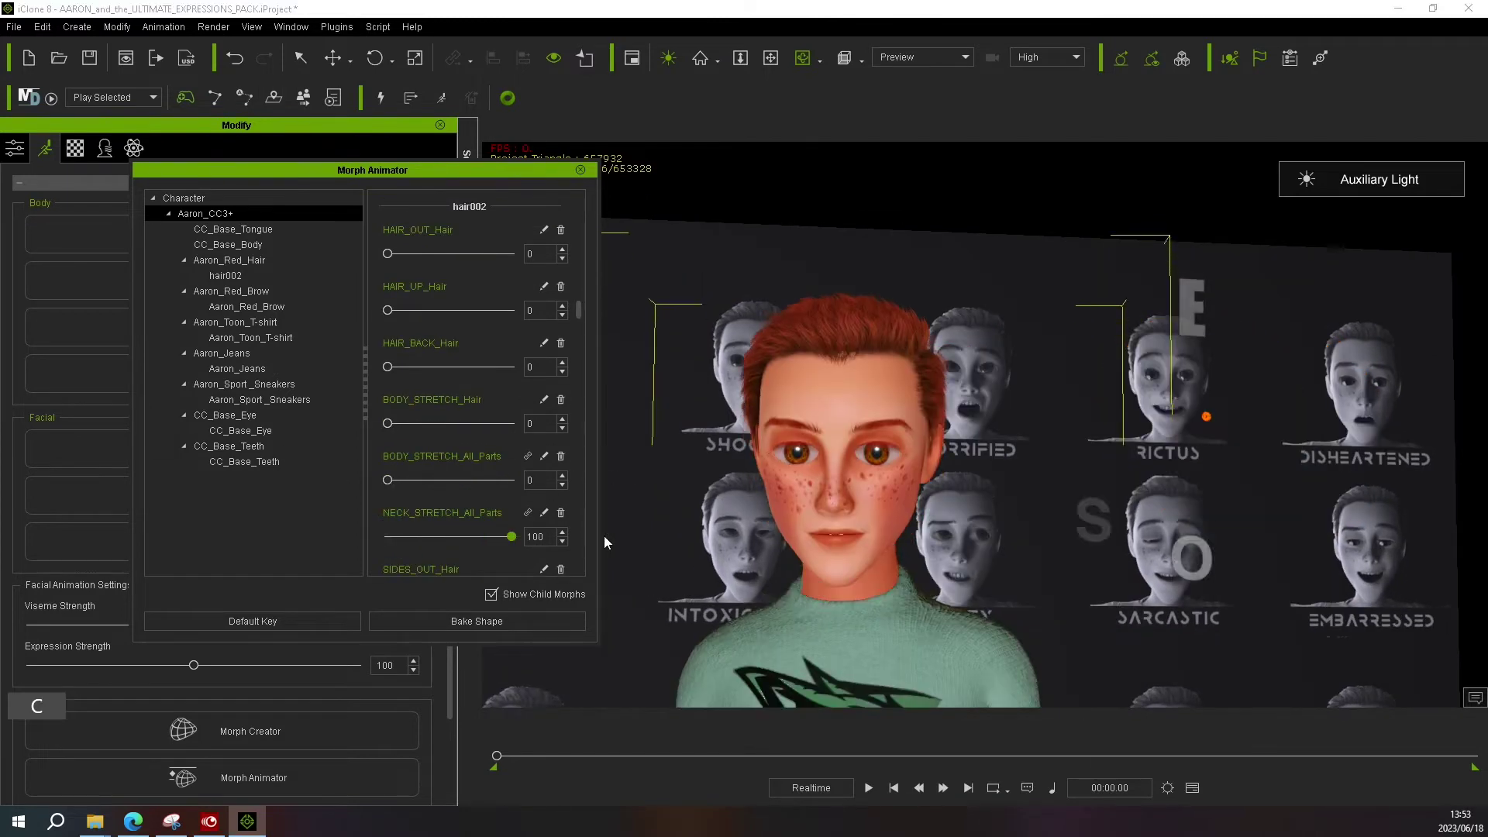
Step: Return the NECK_STRETCH_All_Parts morph to 0 and try hair002 side morphs such as SIDES_OUT_Hair
left_click_drag(603, 536, 225, 537)
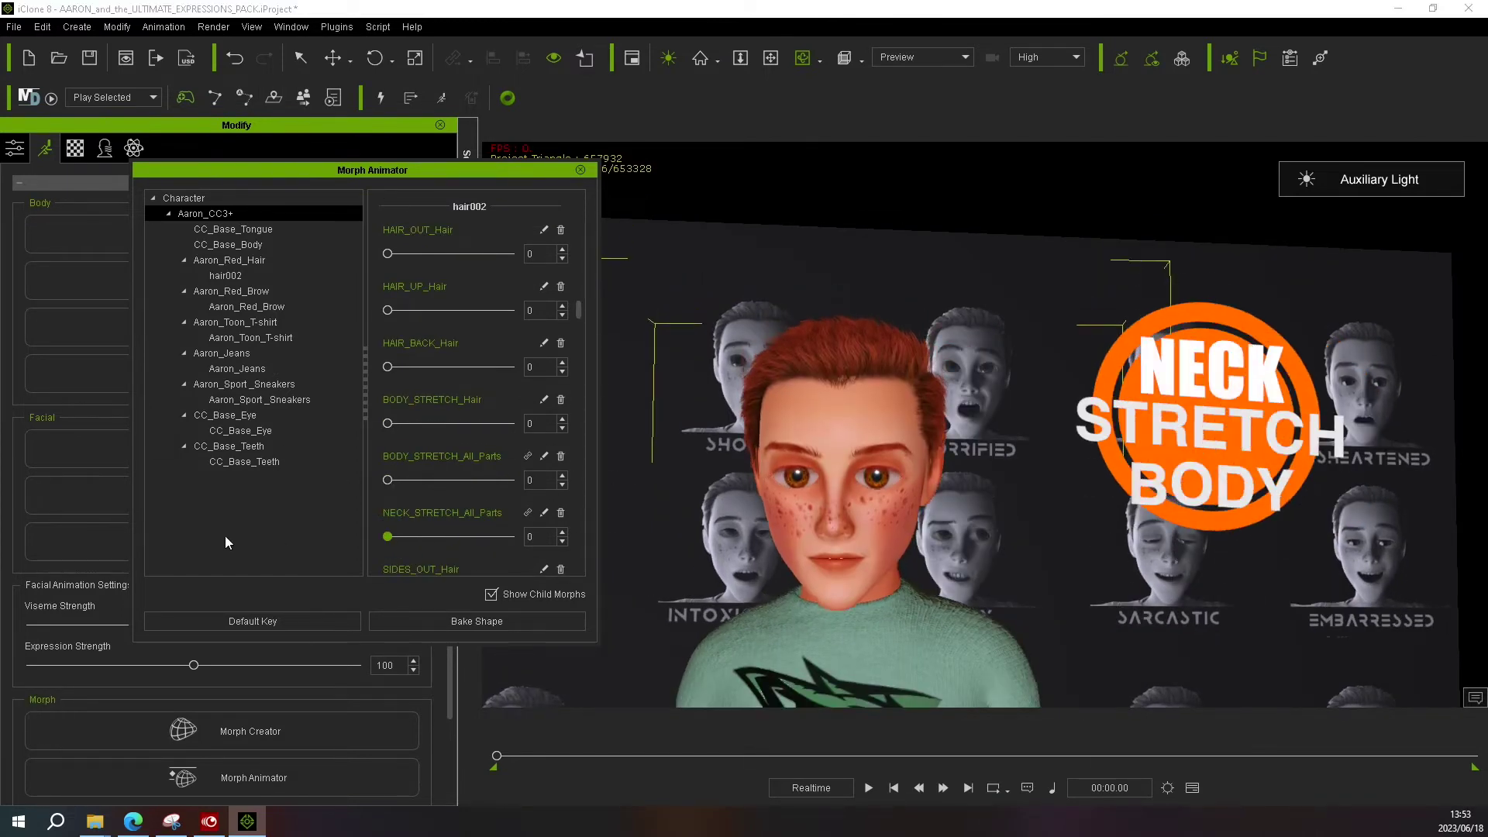
scroll(391, 457, "down", 3)
left_click_drag(389, 451, 174, 458)
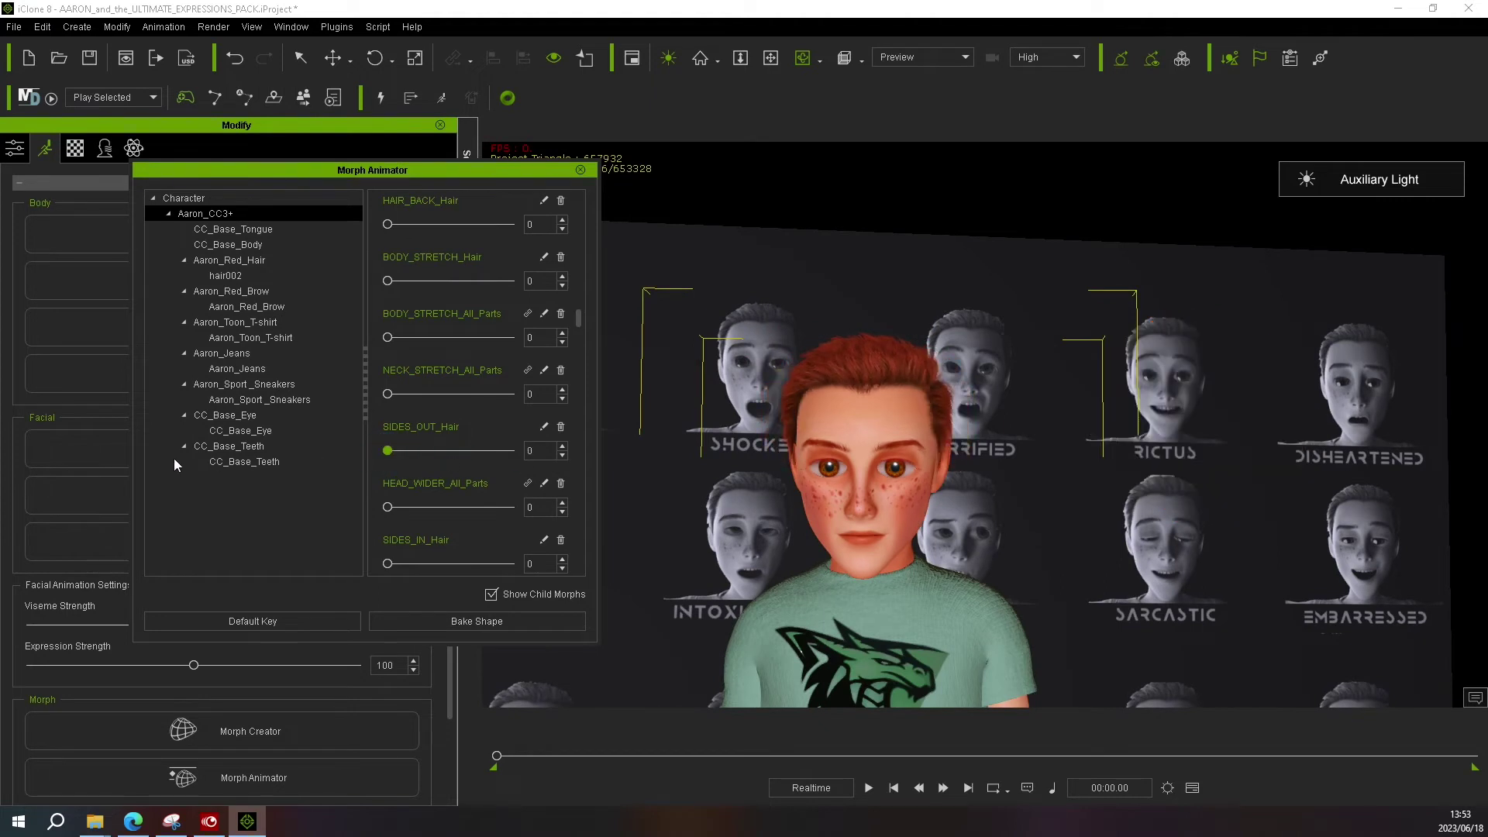
scroll(451, 520, "down", 3)
left_click_drag(388, 394, 458, 406)
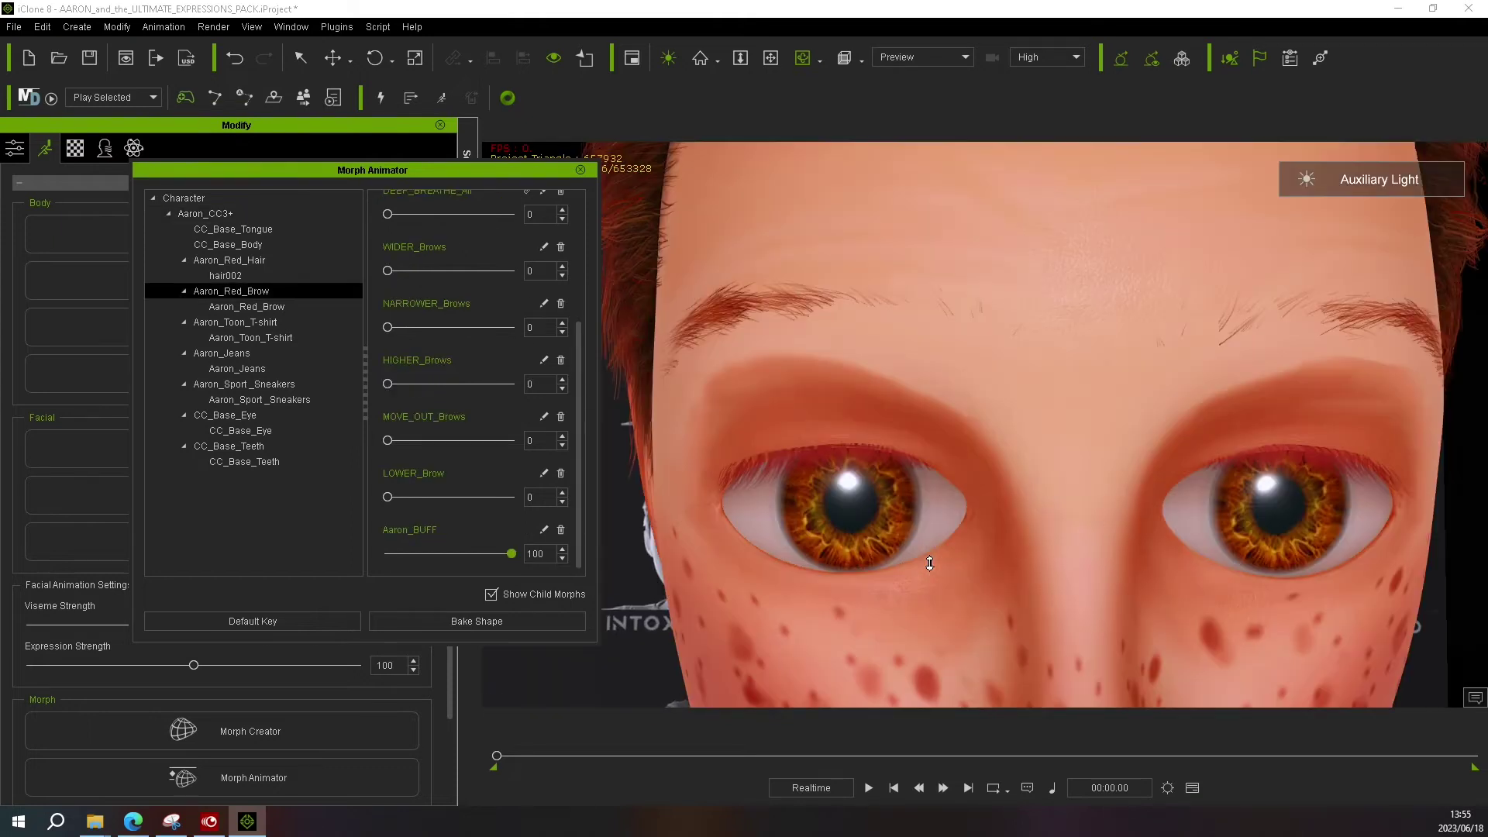
Step: Try the MOVE_OUT_Brows morph of Aaron_Red_Brow with the face viewed from the side
key("c")
left_click_drag(758, 570, 462, 495)
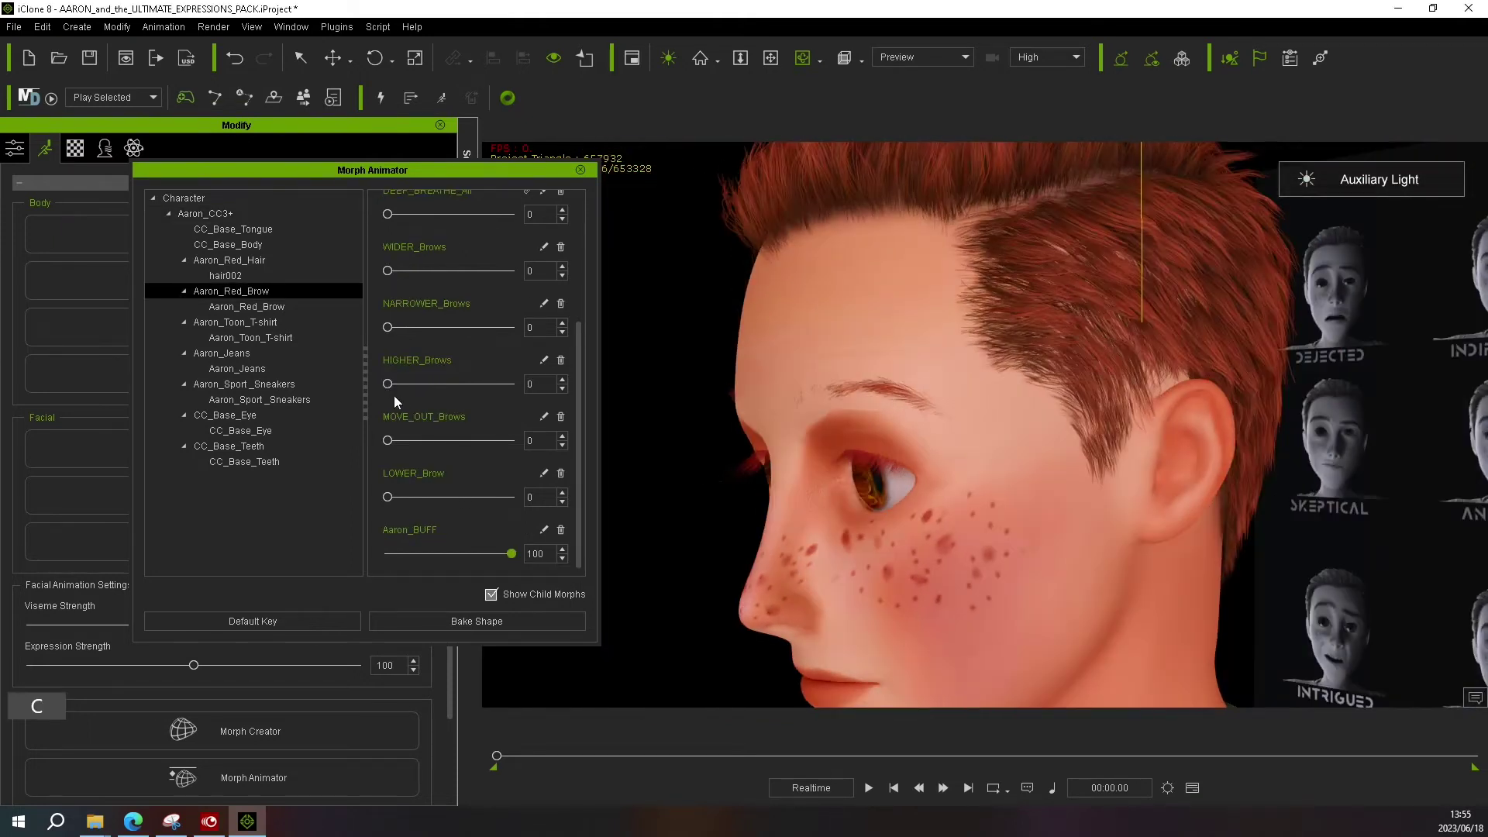
left_click_drag(391, 440, 400, 440)
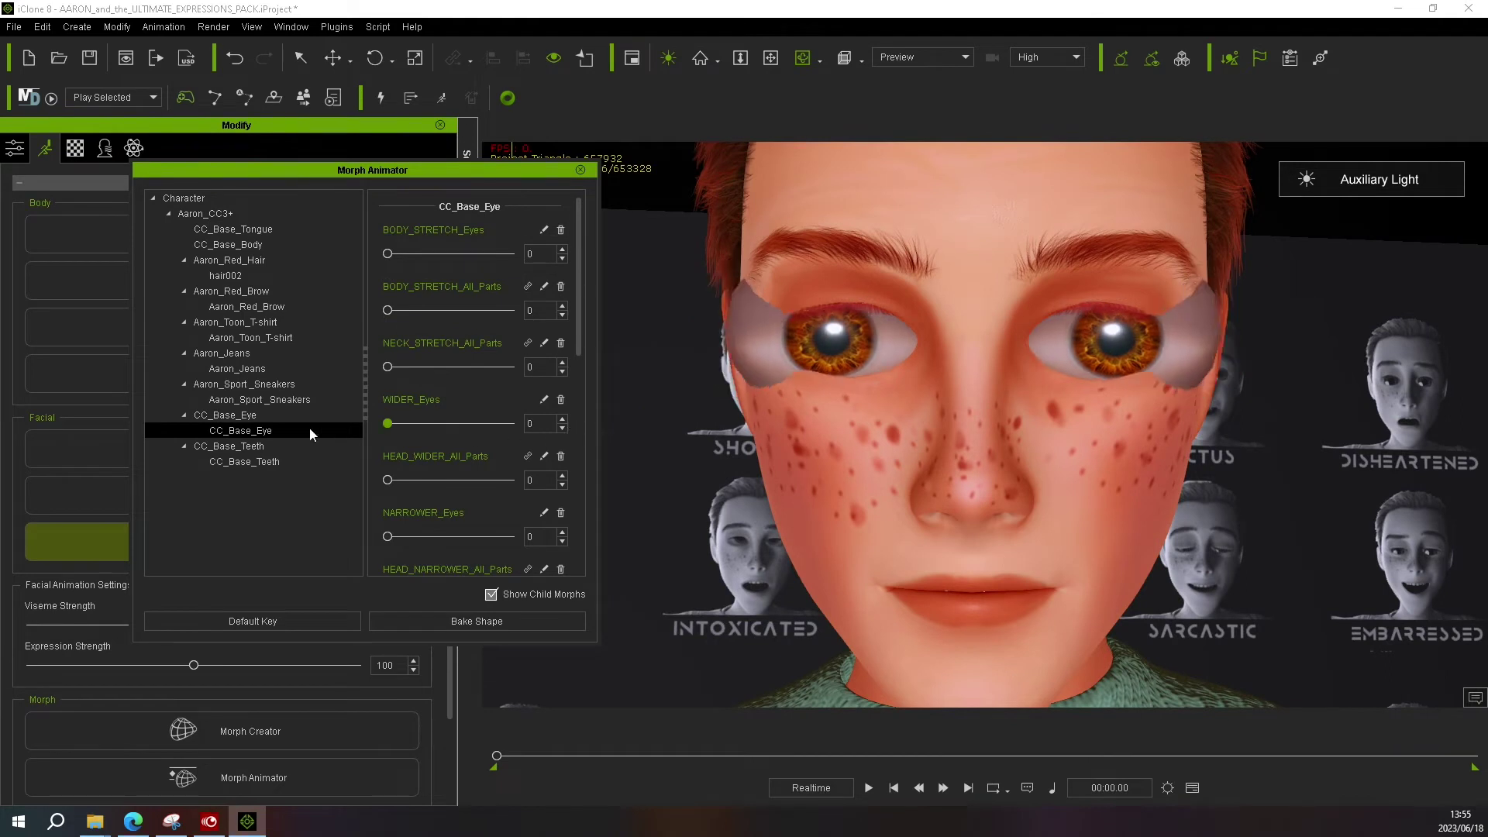
Step: Try the WIDER_Eyes and NARROWER_Eyes morphs of CC_Base_Eye, returning each to 0
left_click_drag(310, 429, 228, 429)
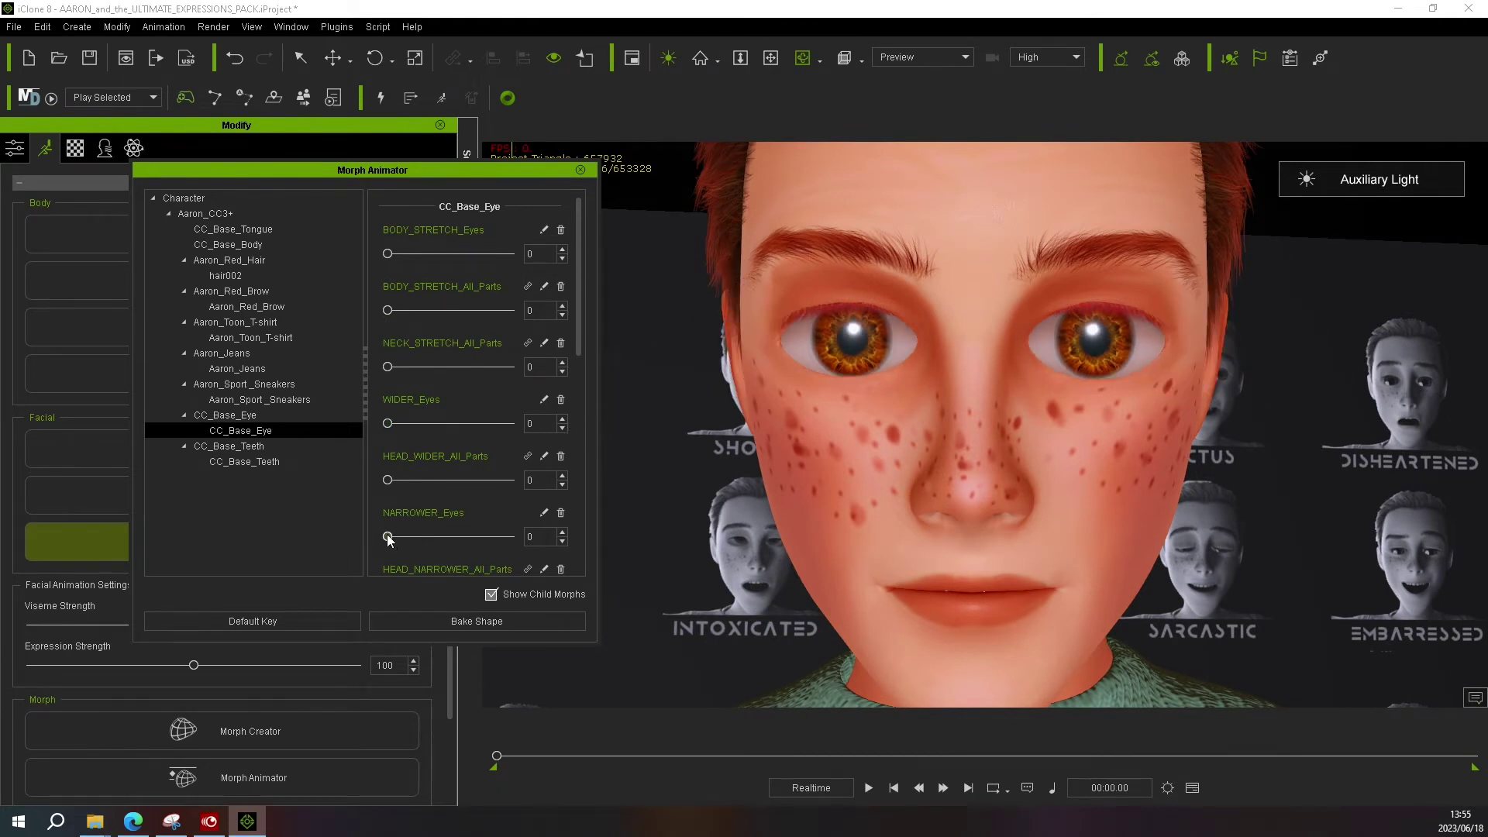
left_click_drag(388, 536, 209, 527)
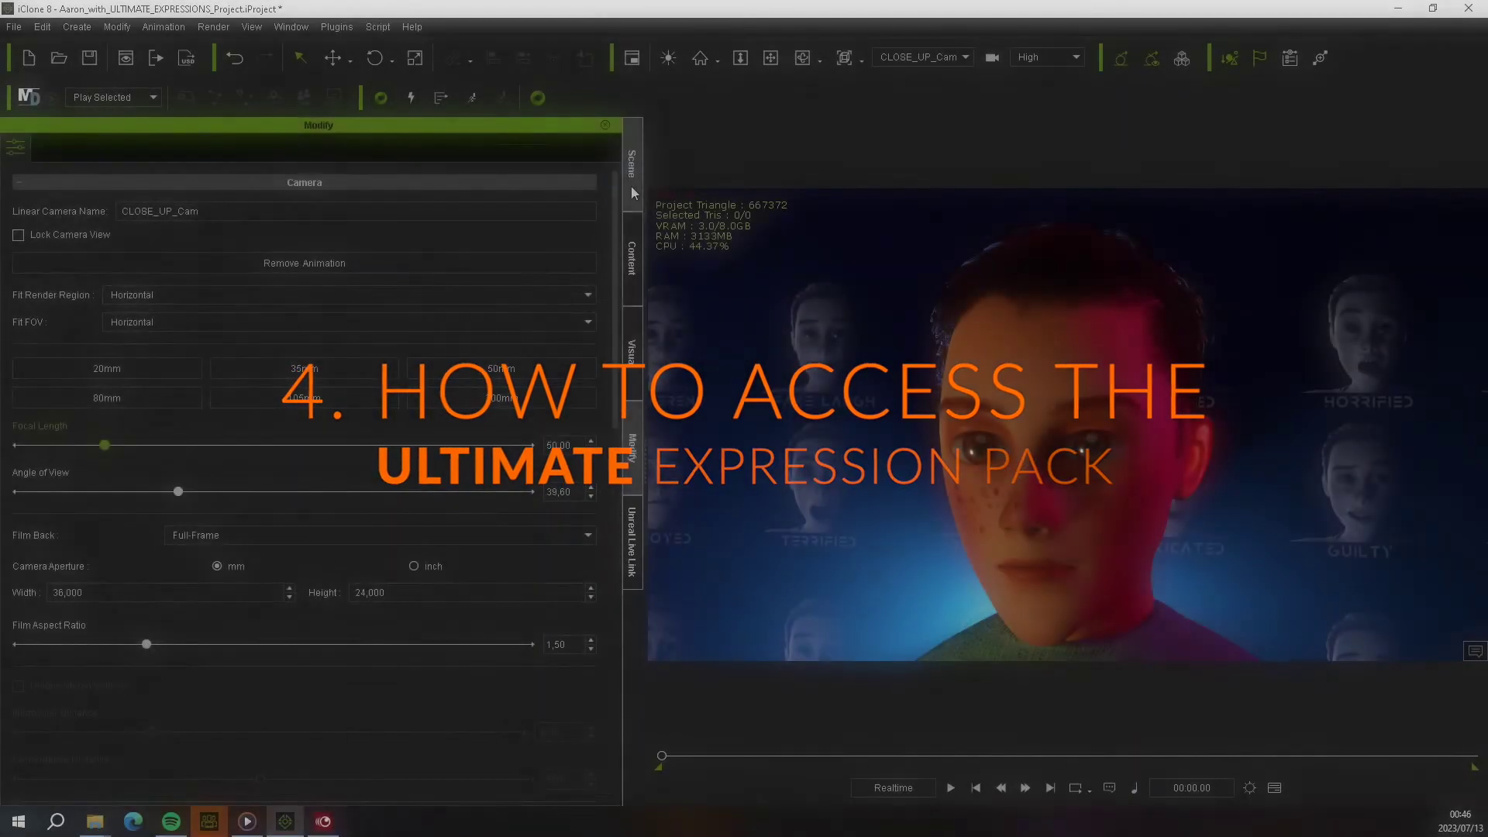
Step: Select Aaron_with_ULTIMATE_EXPRESSIONS in the scene and open the Face Key editor from its animation settings
left_click(634, 193)
left_click(308, 311)
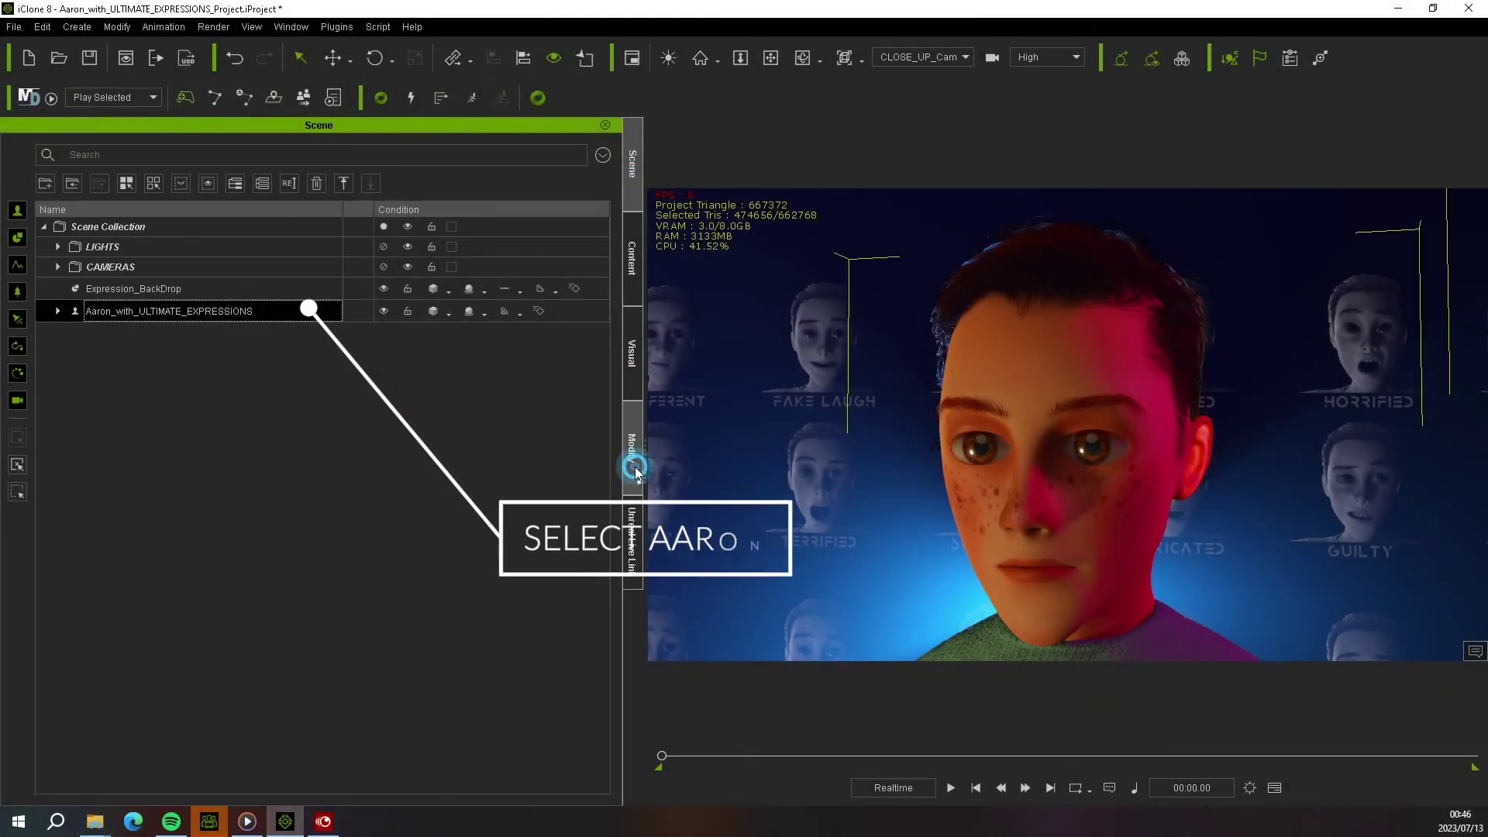
left_click(636, 471)
left_click(47, 148)
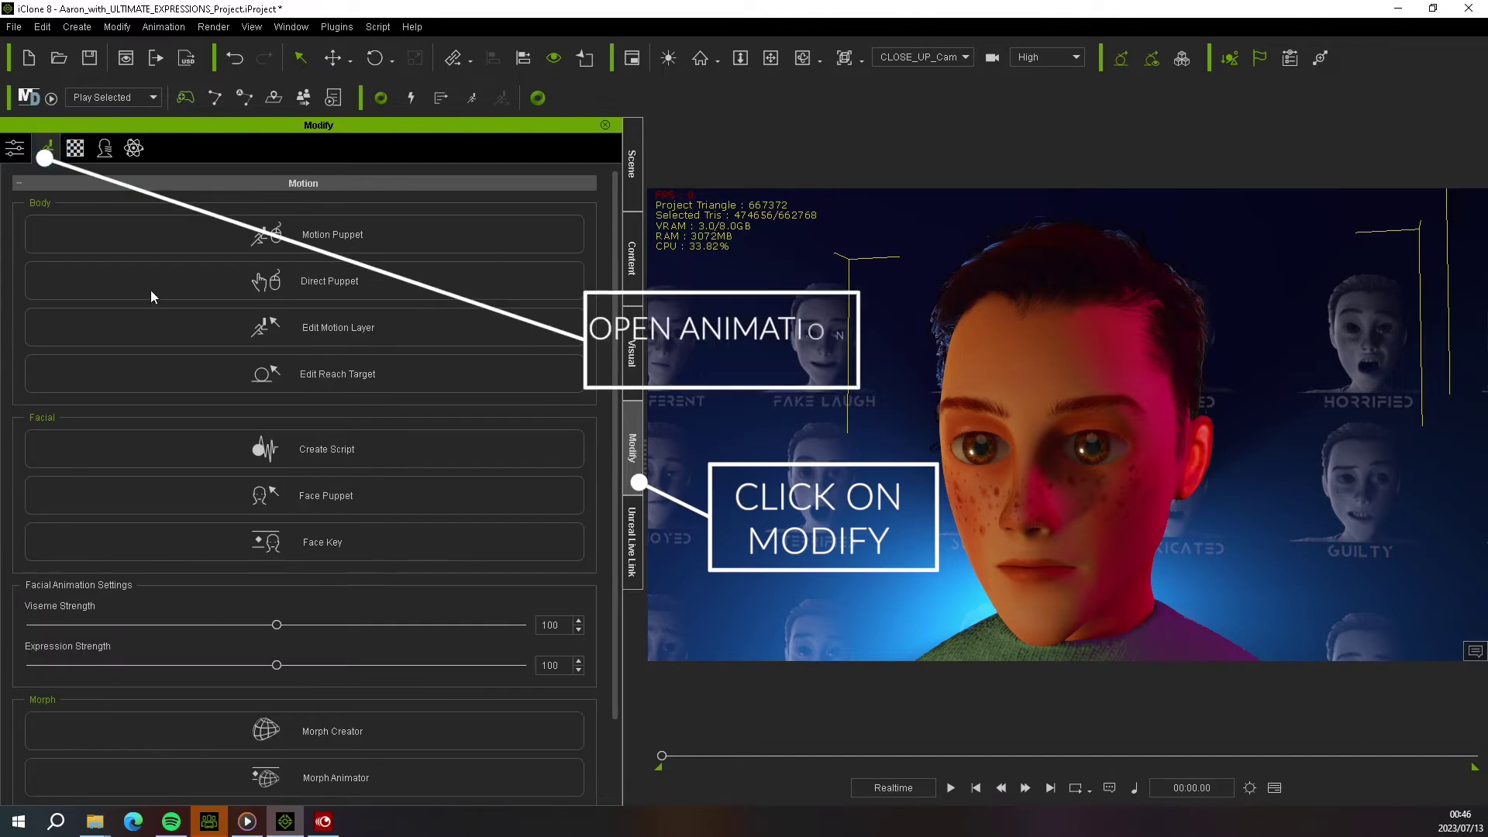
left_click(425, 546)
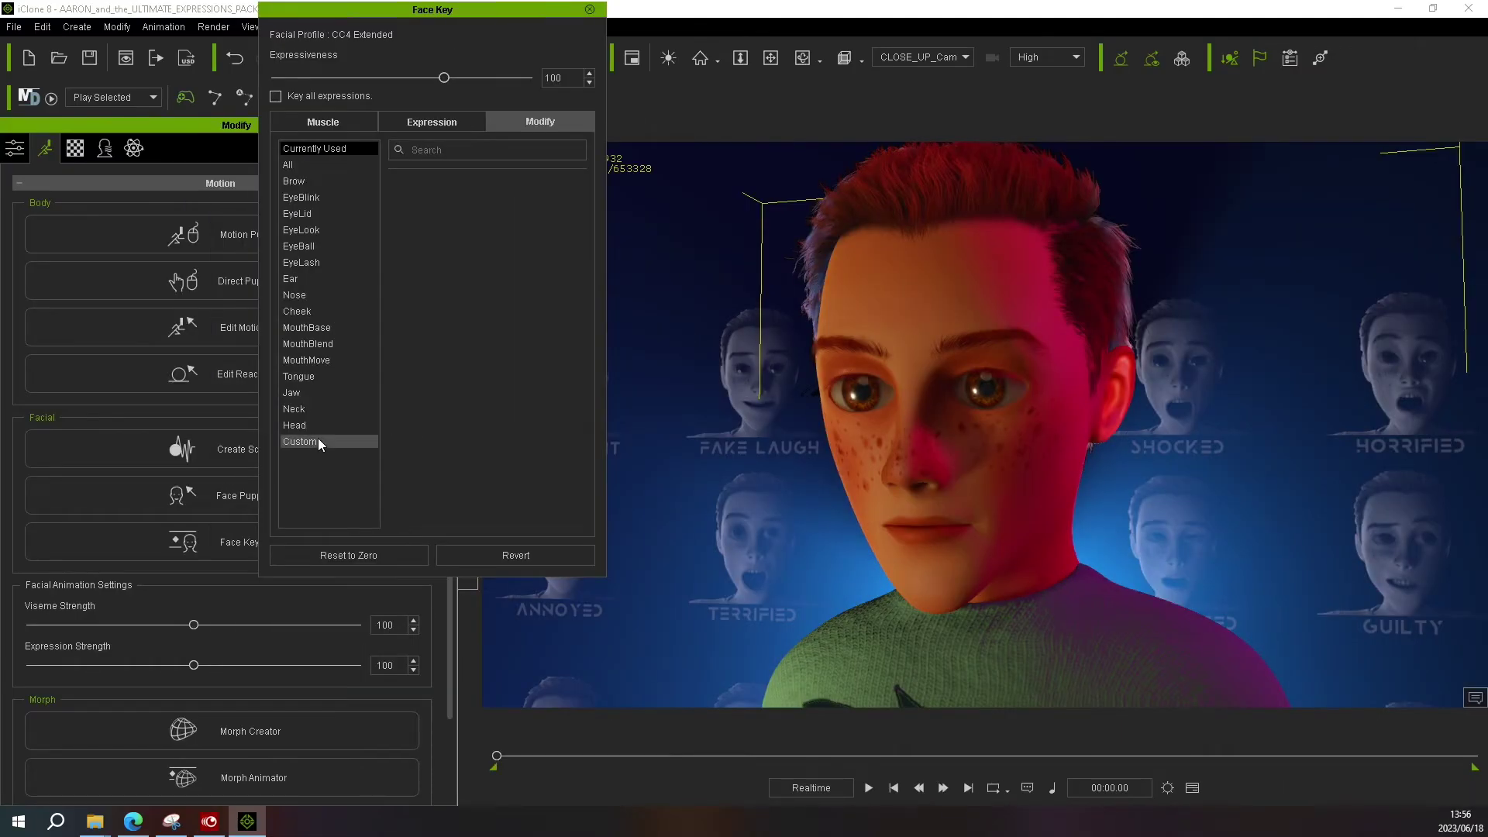
Step: Show the Head expression category in Face Key and try several Face_Shape expressions, returning them to 0
left_click(318, 438)
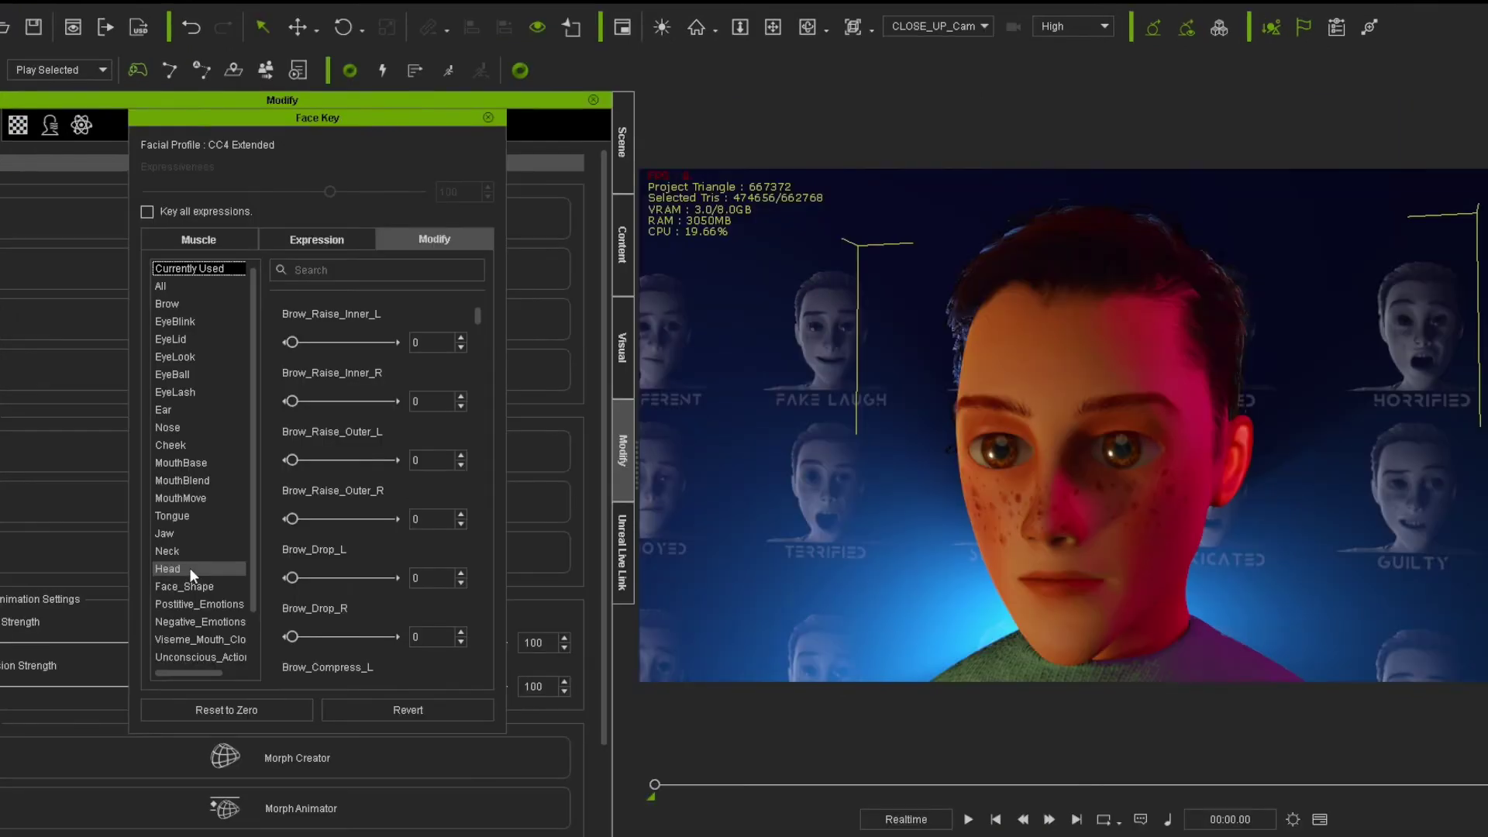
left_click(189, 569)
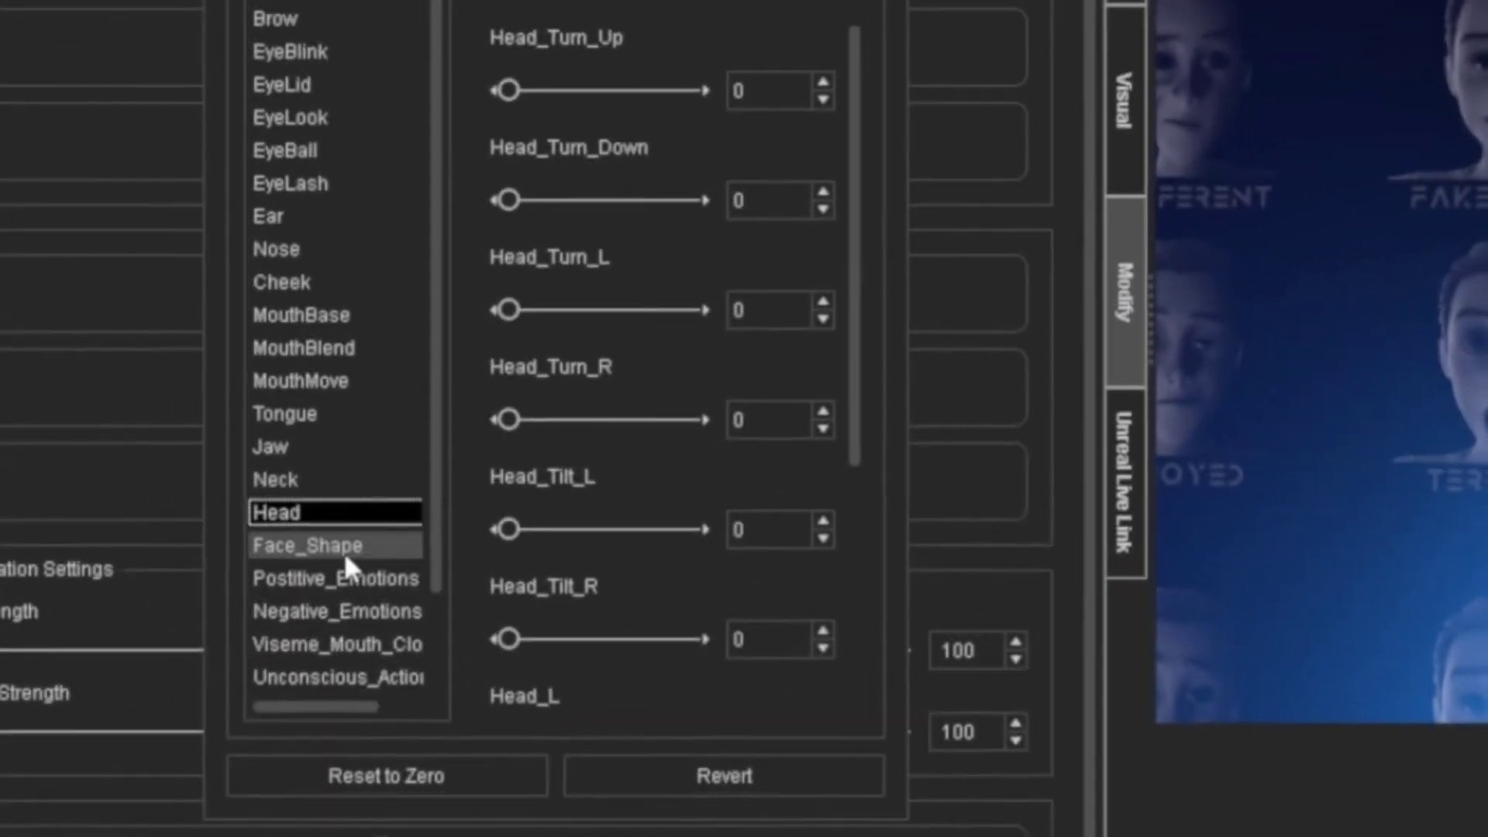
left_click(238, 580)
left_click_drag(514, 84, 786, 118)
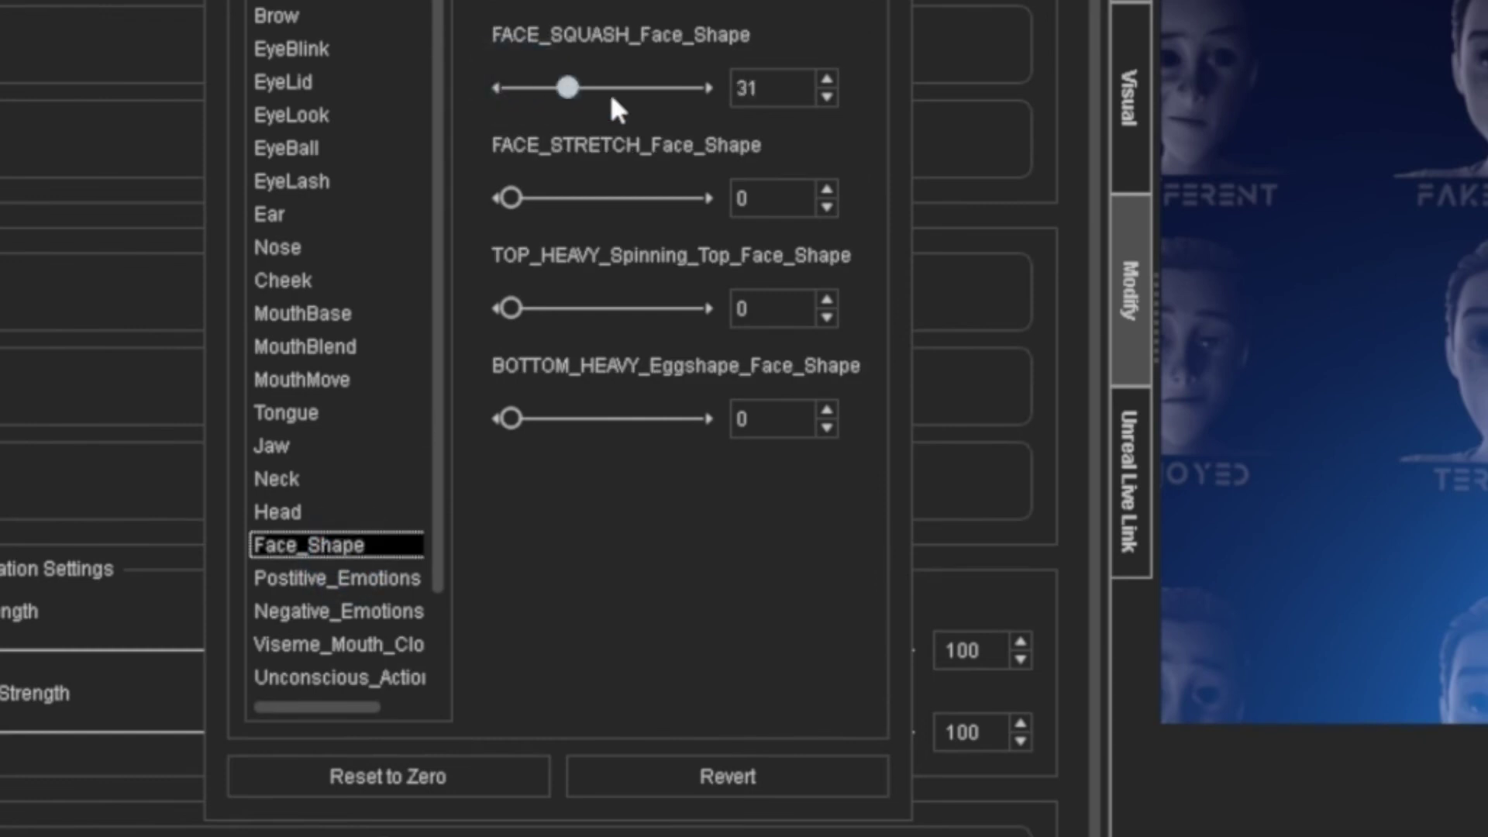
left_click_drag(645, 203, 483, 278)
left_click_drag(332, 401, 170, 386)
Step: Try the BIG_LAUGH, CONSIDERING_Thinking and CRAZY_Tongue_out expressions in the positive emotions category, returning each to 0
left_click(217, 604)
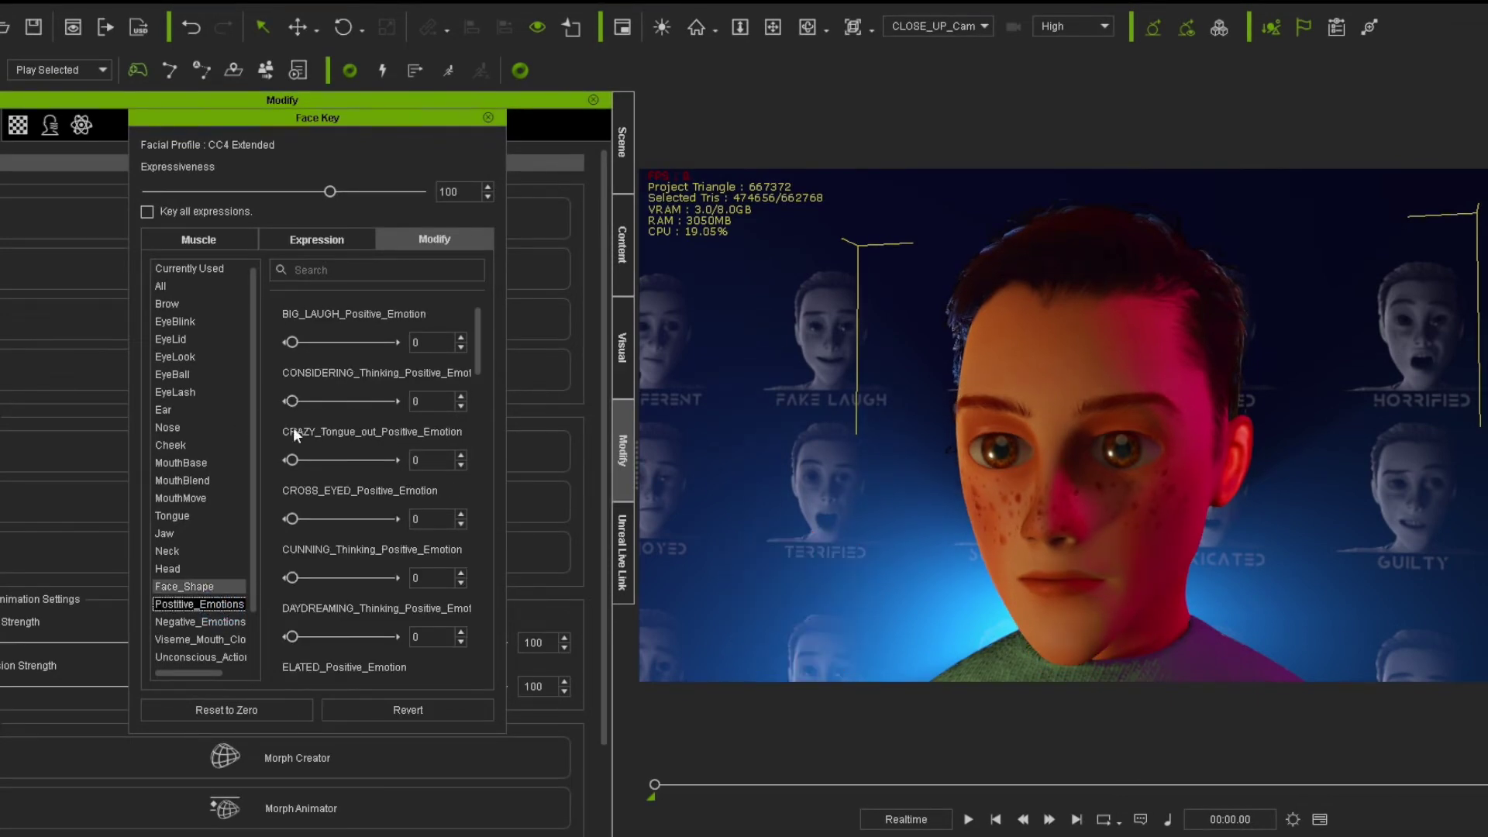
left_click_drag(293, 342, 241, 338)
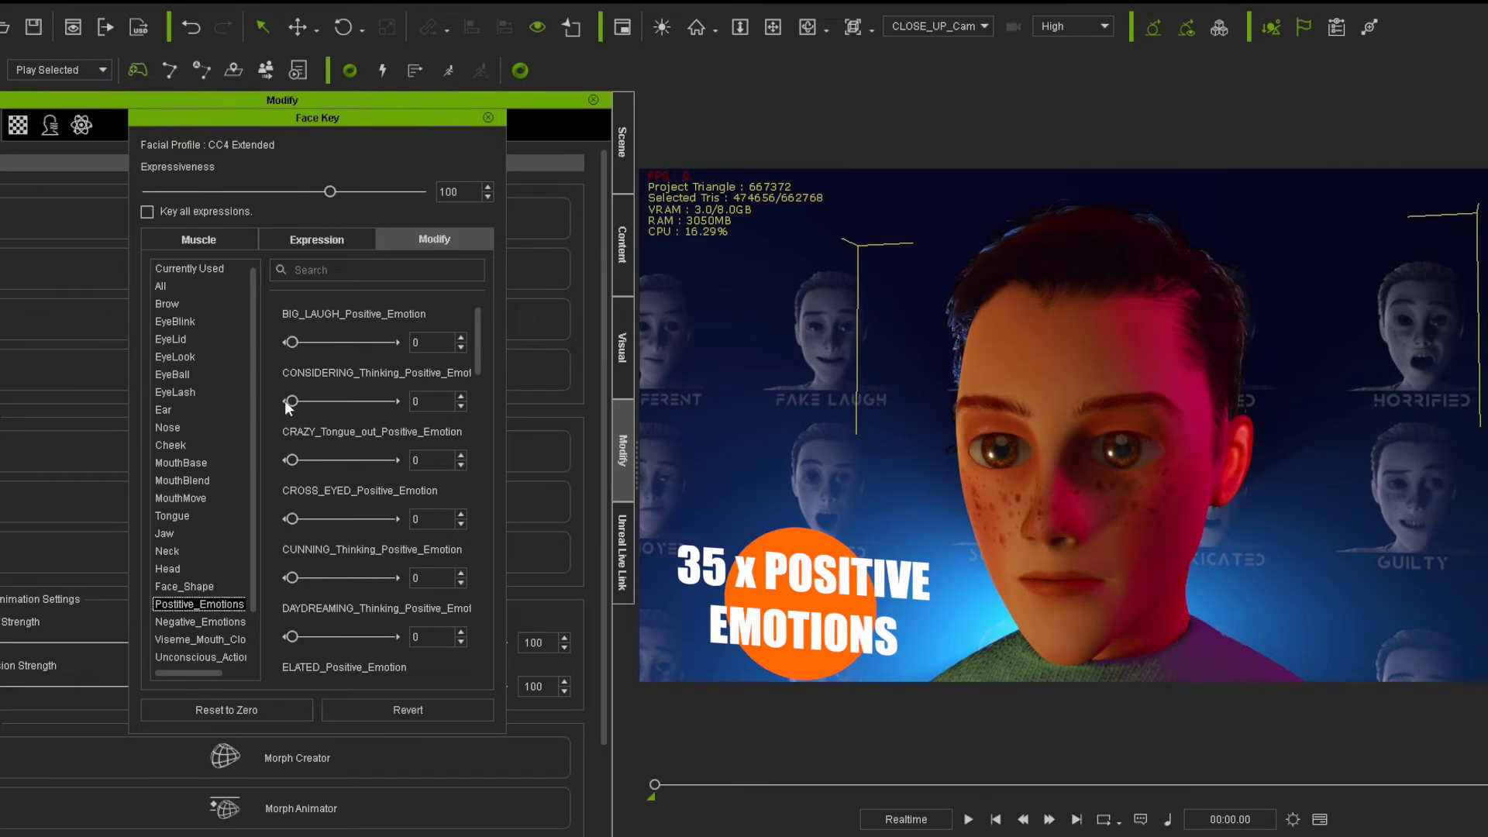
left_click_drag(293, 401, 409, 415)
left_click_drag(390, 400, 49, 393)
left_click_drag(293, 460, 431, 459)
left_click_drag(317, 452, 283, 458)
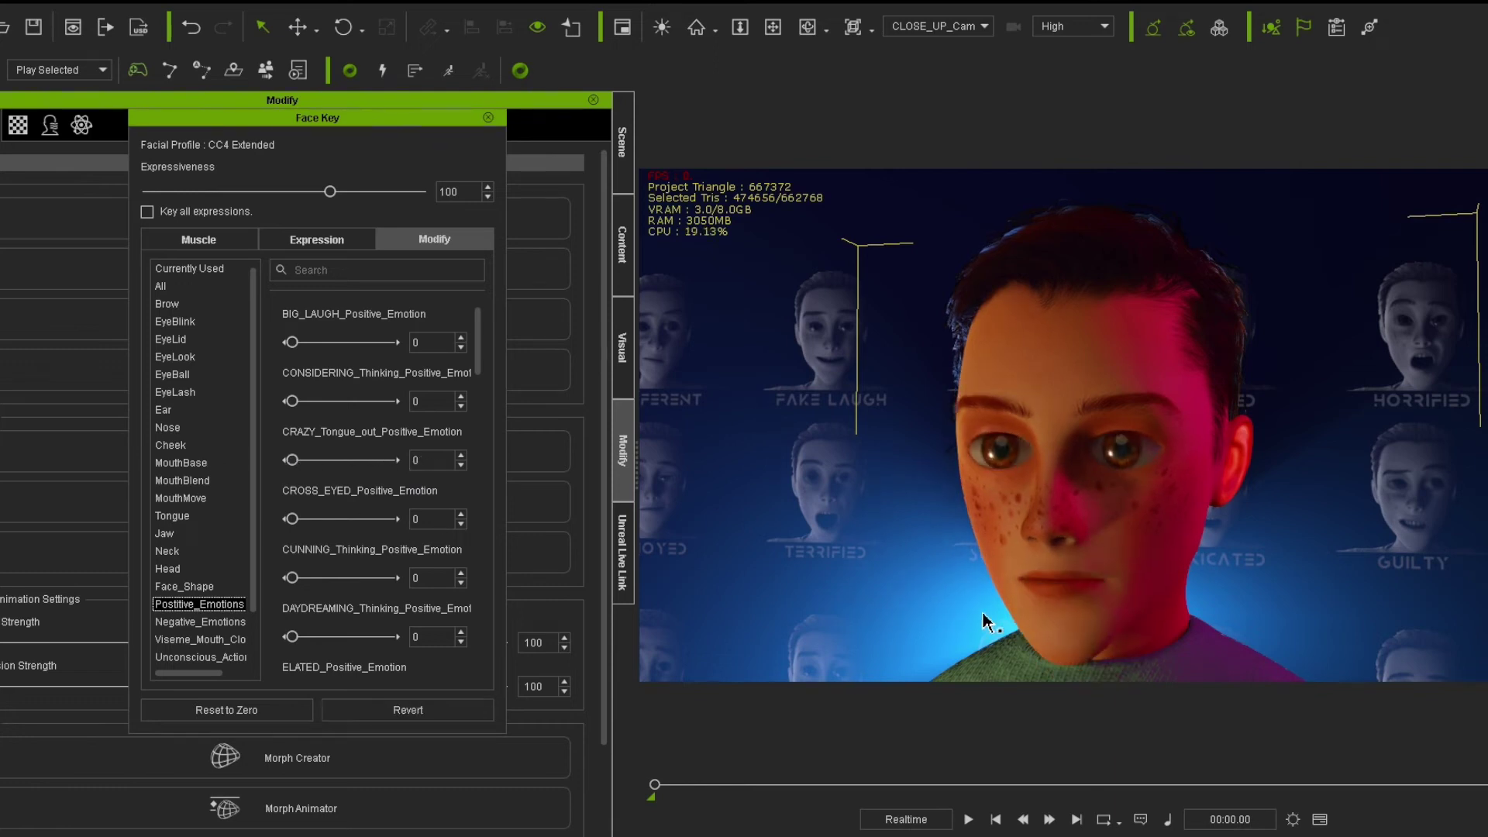
Step: Try the ANGRY_Grin, ANNOYED and APOLOGETIC expressions in the negative emotions category, undoing ANNOYED after raising it to 100
left_click(199, 622)
scroll(323, 361, "down", 10)
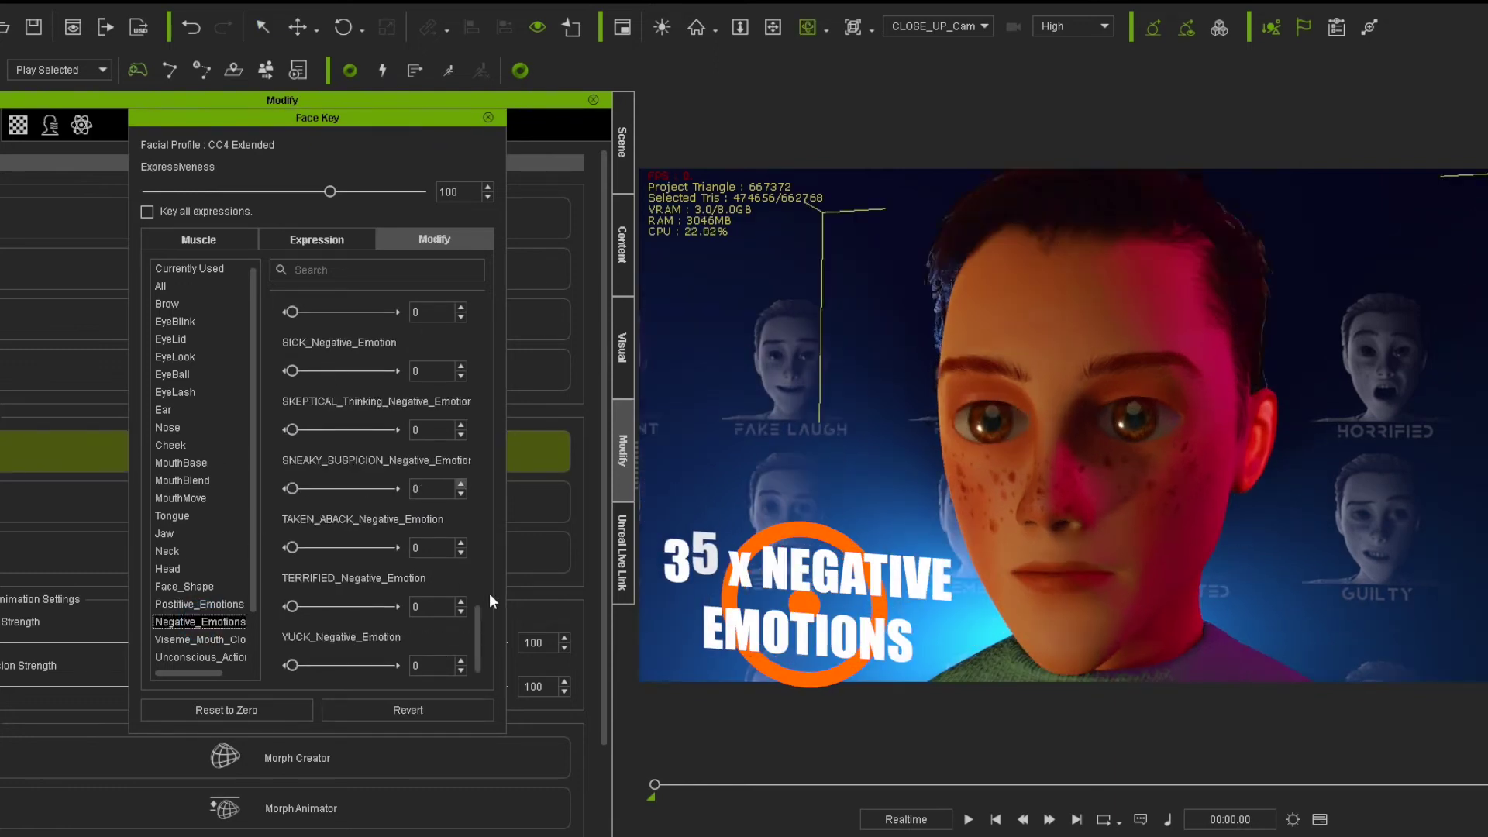
left_click_drag(478, 625, 518, 287)
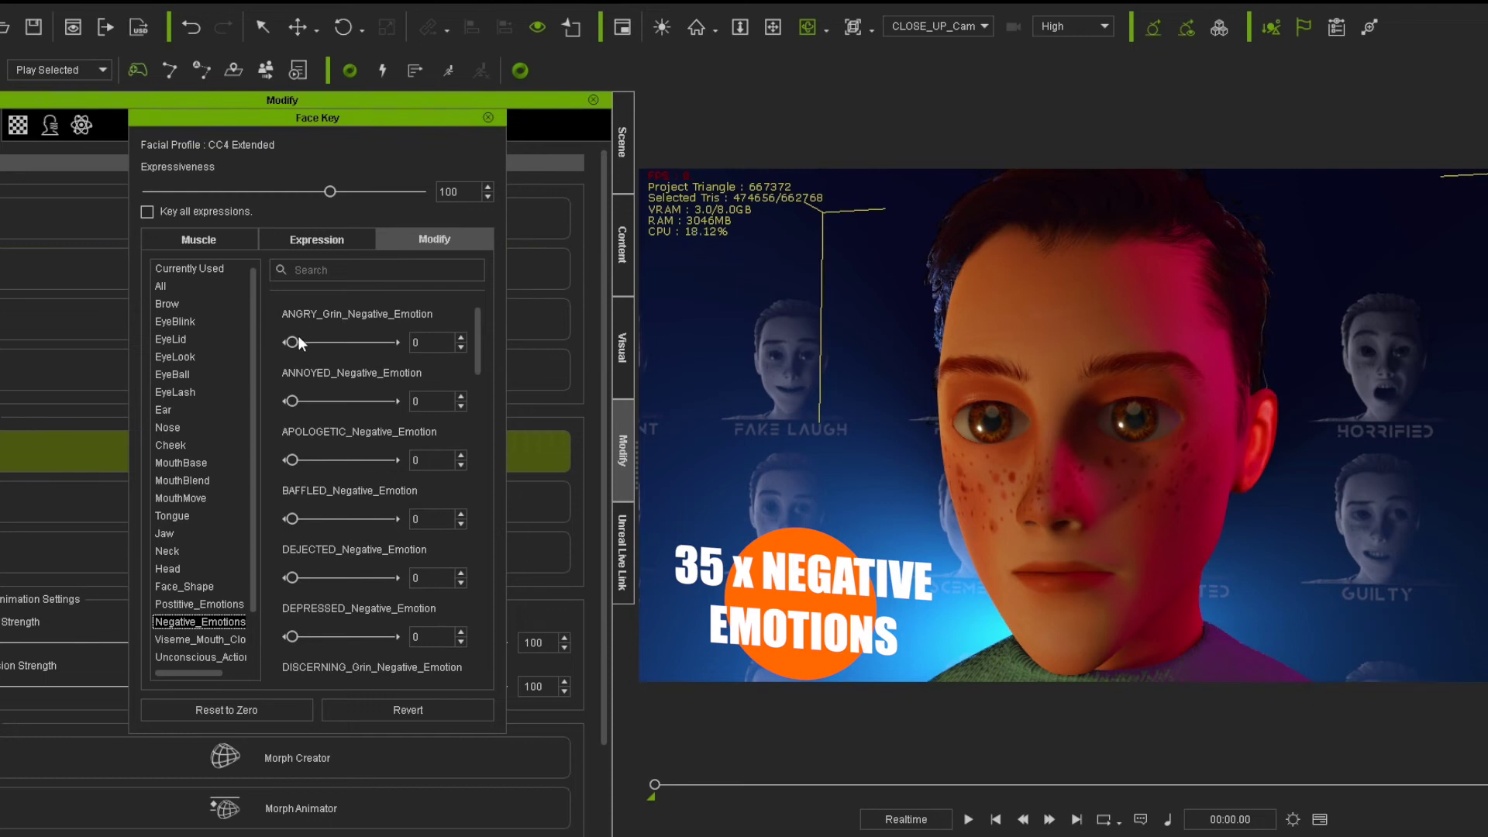
left_click_drag(292, 342, 176, 402)
left_click_drag(370, 411, 497, 431)
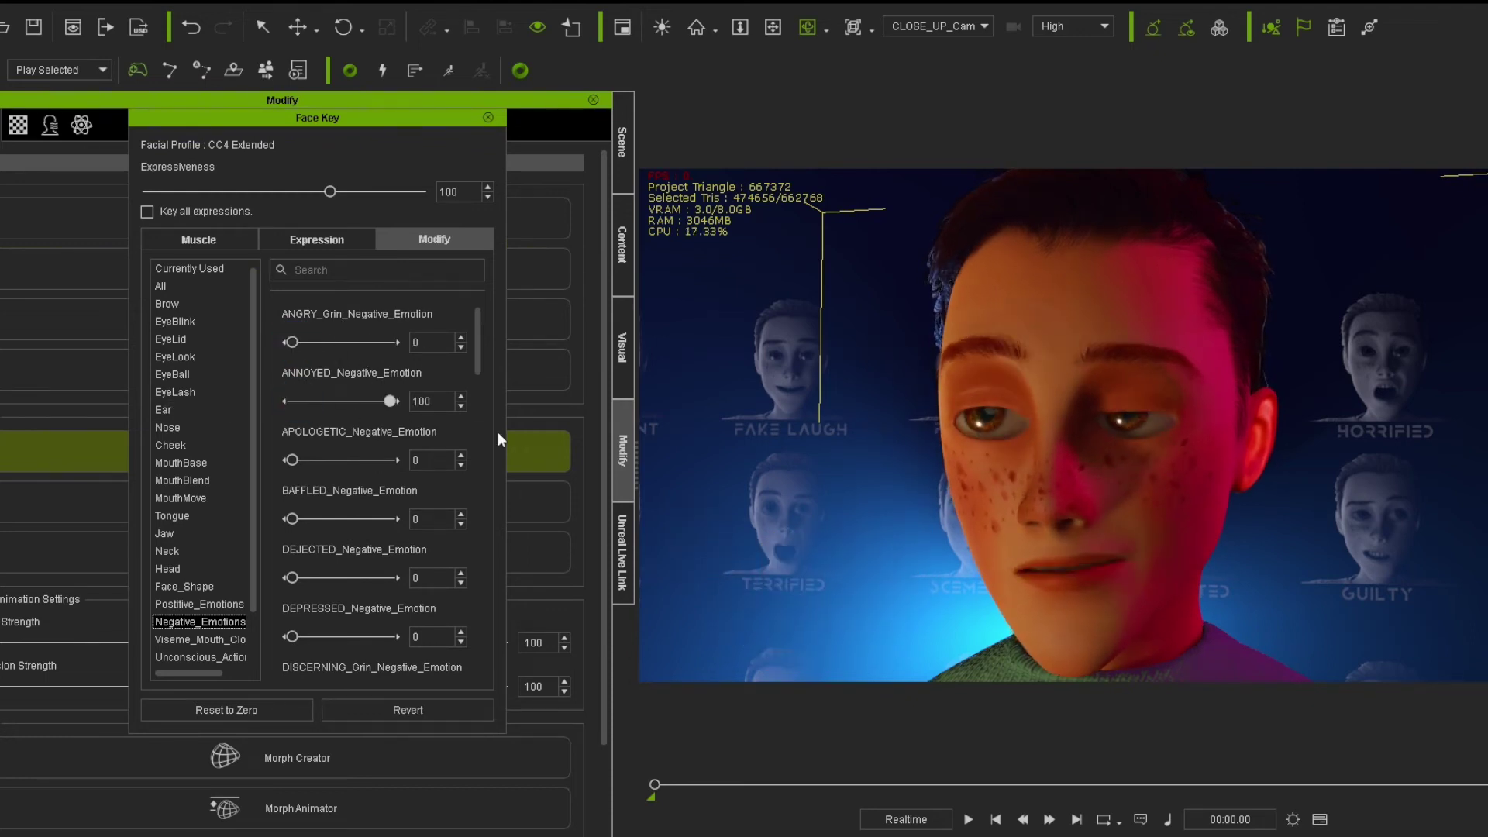
key("ctrl+z")
left_click_drag(297, 460, 458, 468)
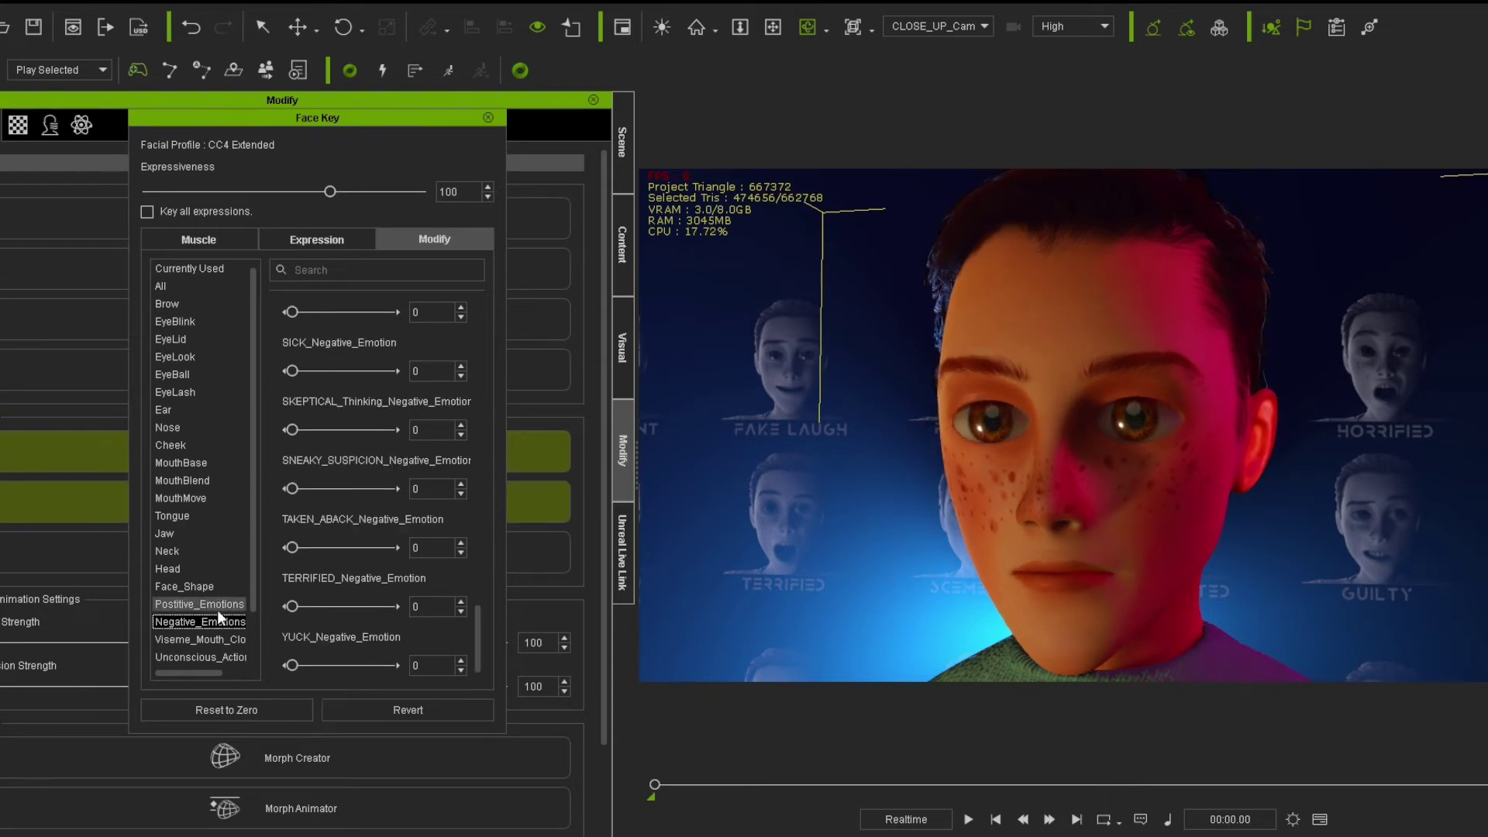
Step: Try the DISAGREE_Mouth_Closed expression and ELATED_Mouth_Closed at 100 in the closed-mouth viseme category, returning each to 0
scroll(217, 610, "down", 1)
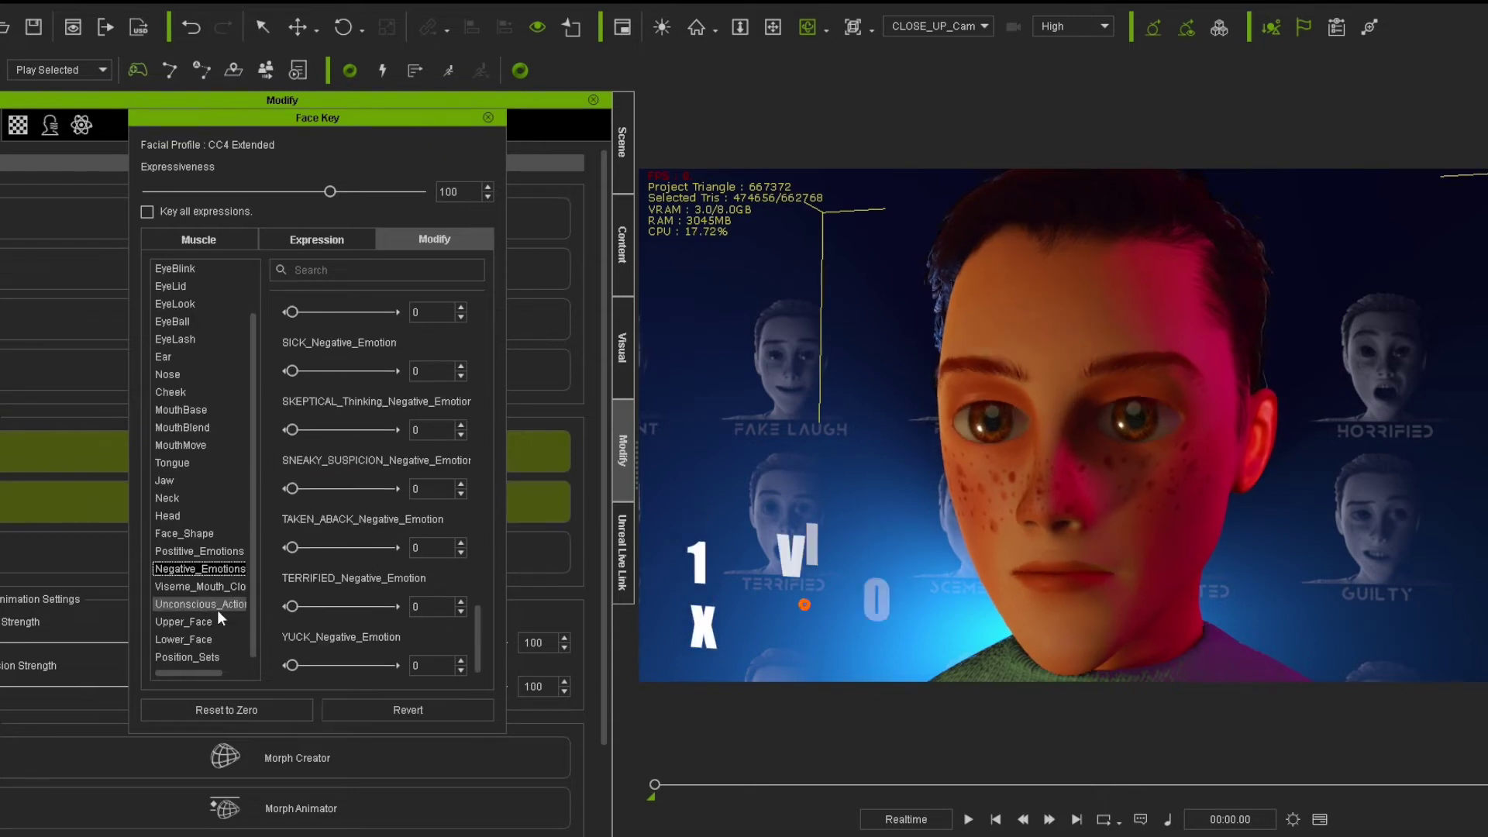
left_click(224, 587)
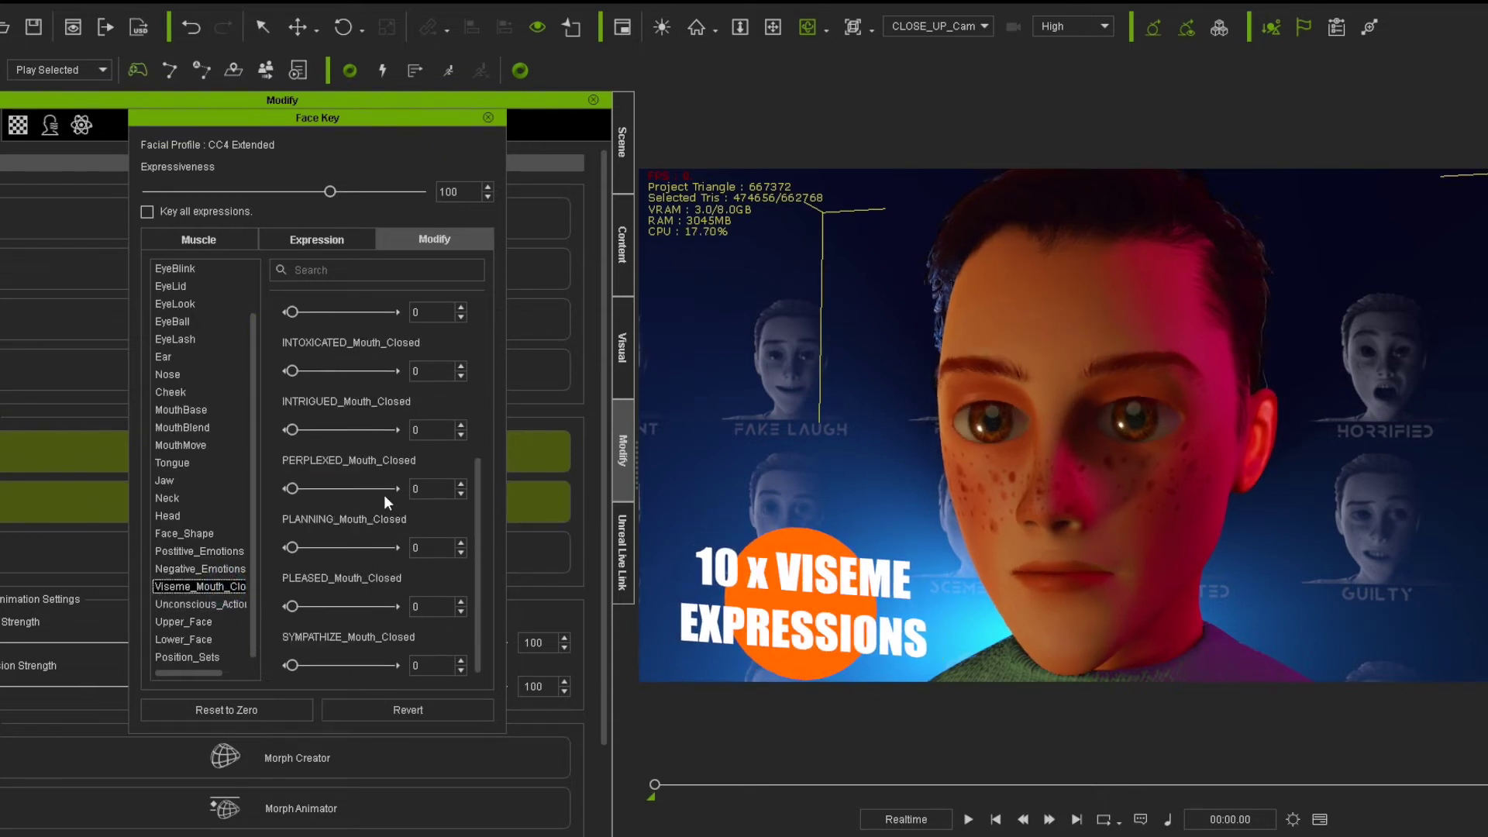
scroll(384, 494, "up", 5)
left_click_drag(292, 342, 208, 361)
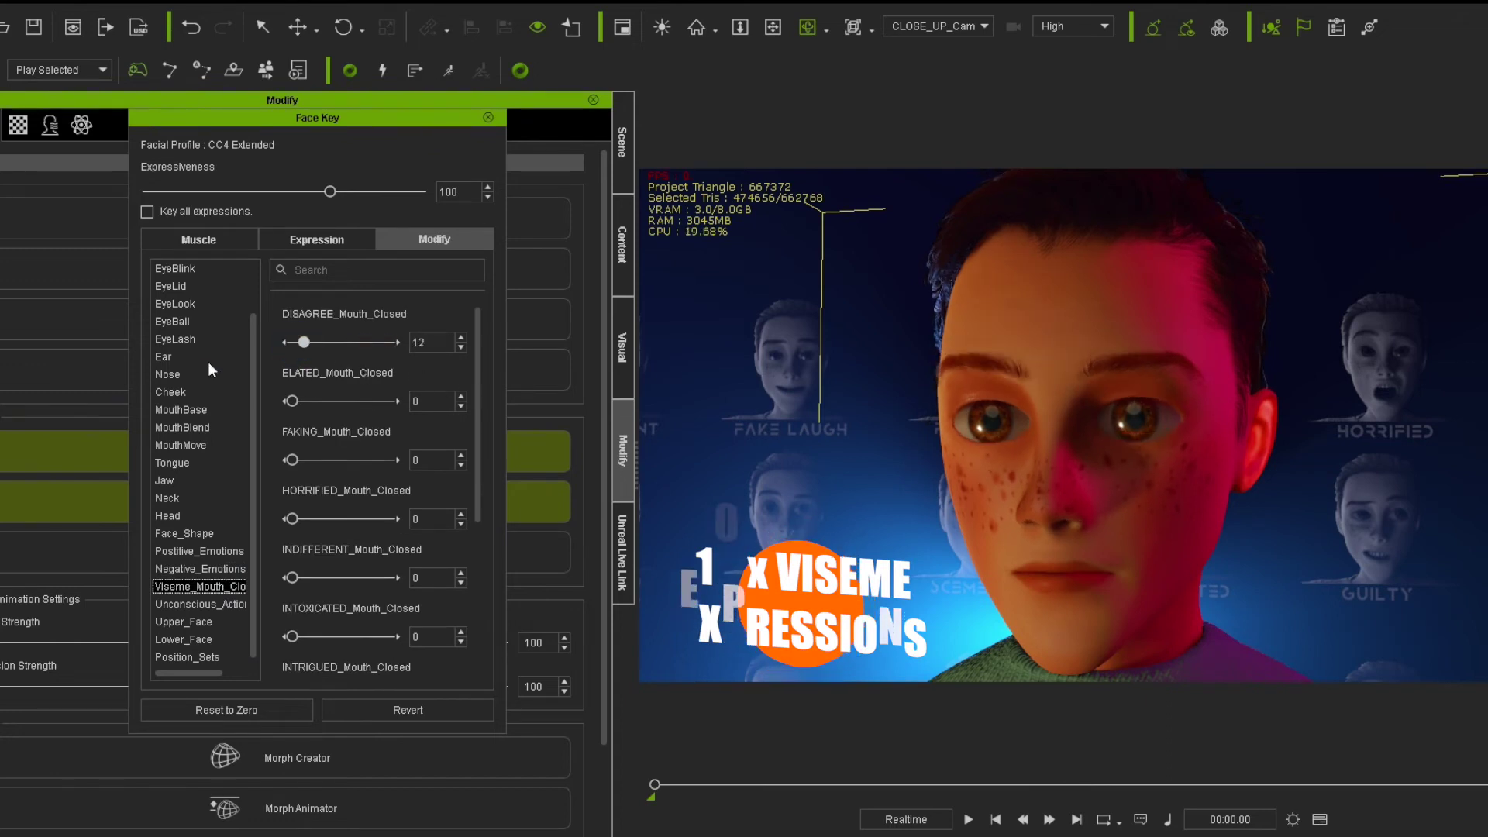
left_click_drag(292, 400, 440, 419)
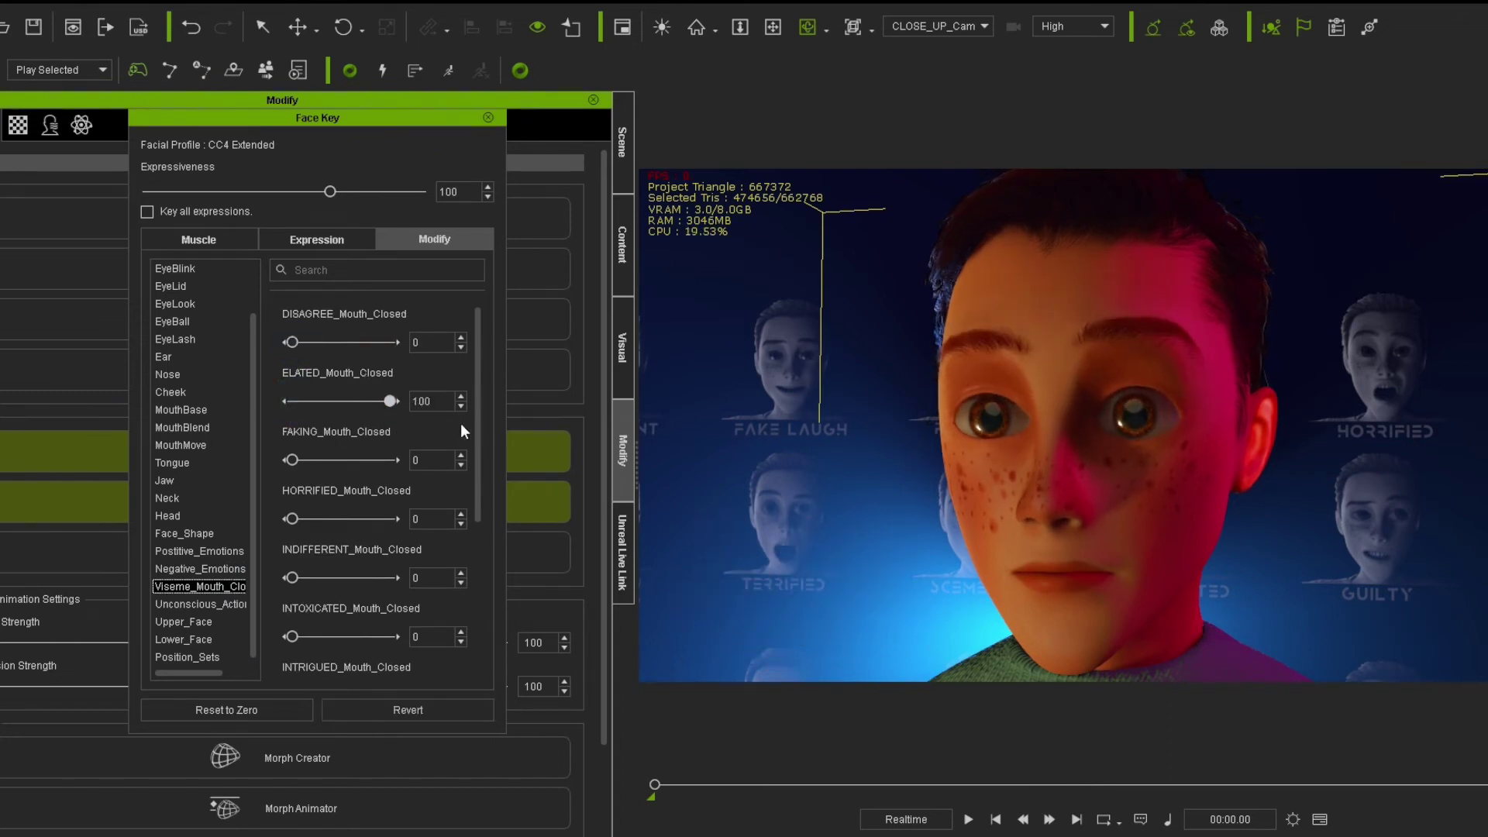
scroll(434, 465, "down", 3)
Step: Try the BREATHE_OUT_HEAVY expression at 100 and the GASP expression in the unconscious actions category, restoring both to 0
left_click(211, 603)
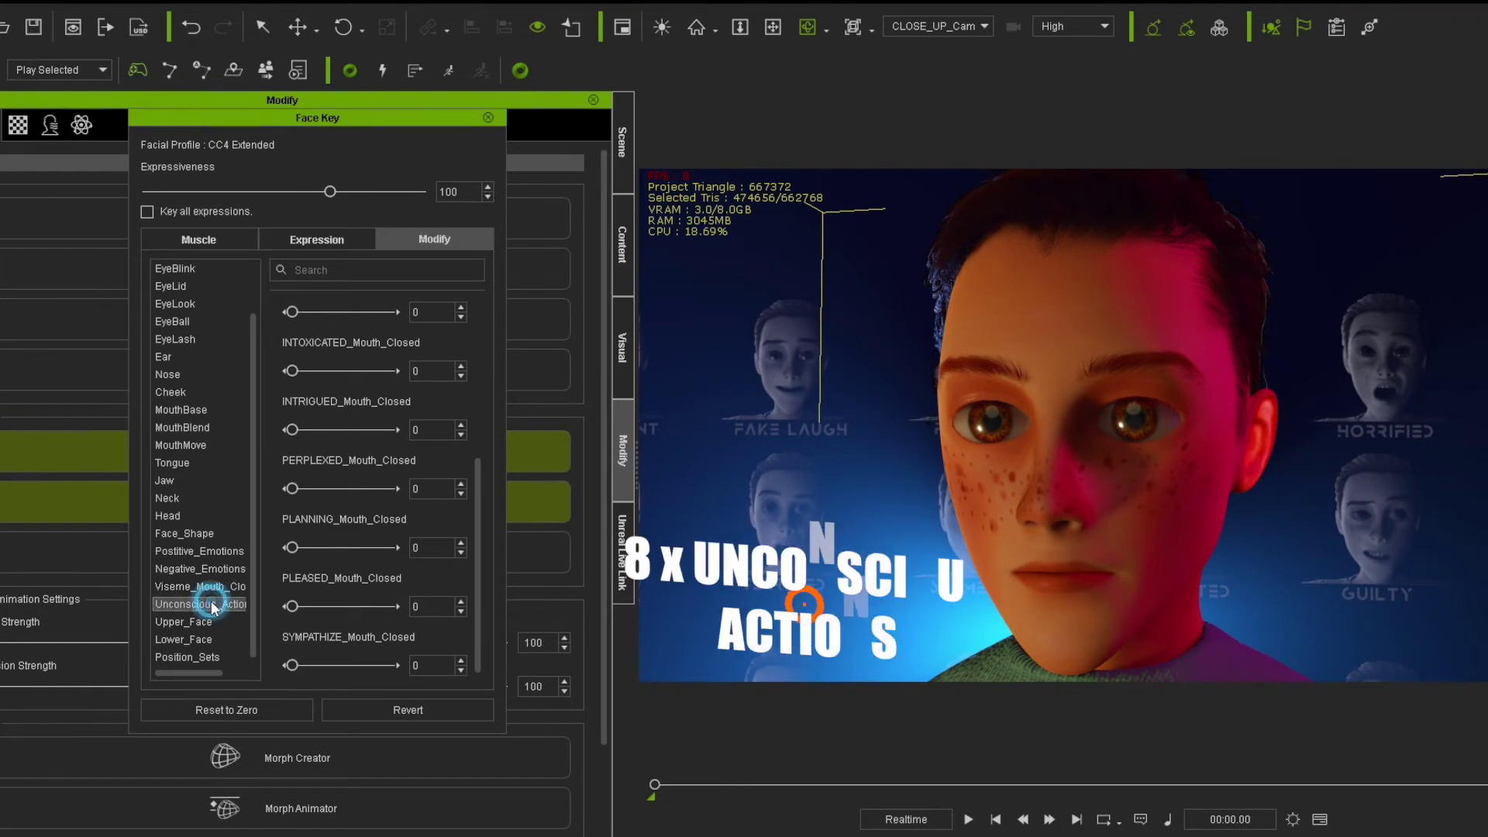
scroll(310, 440, "up", 3)
left_click_drag(292, 519, 390, 519)
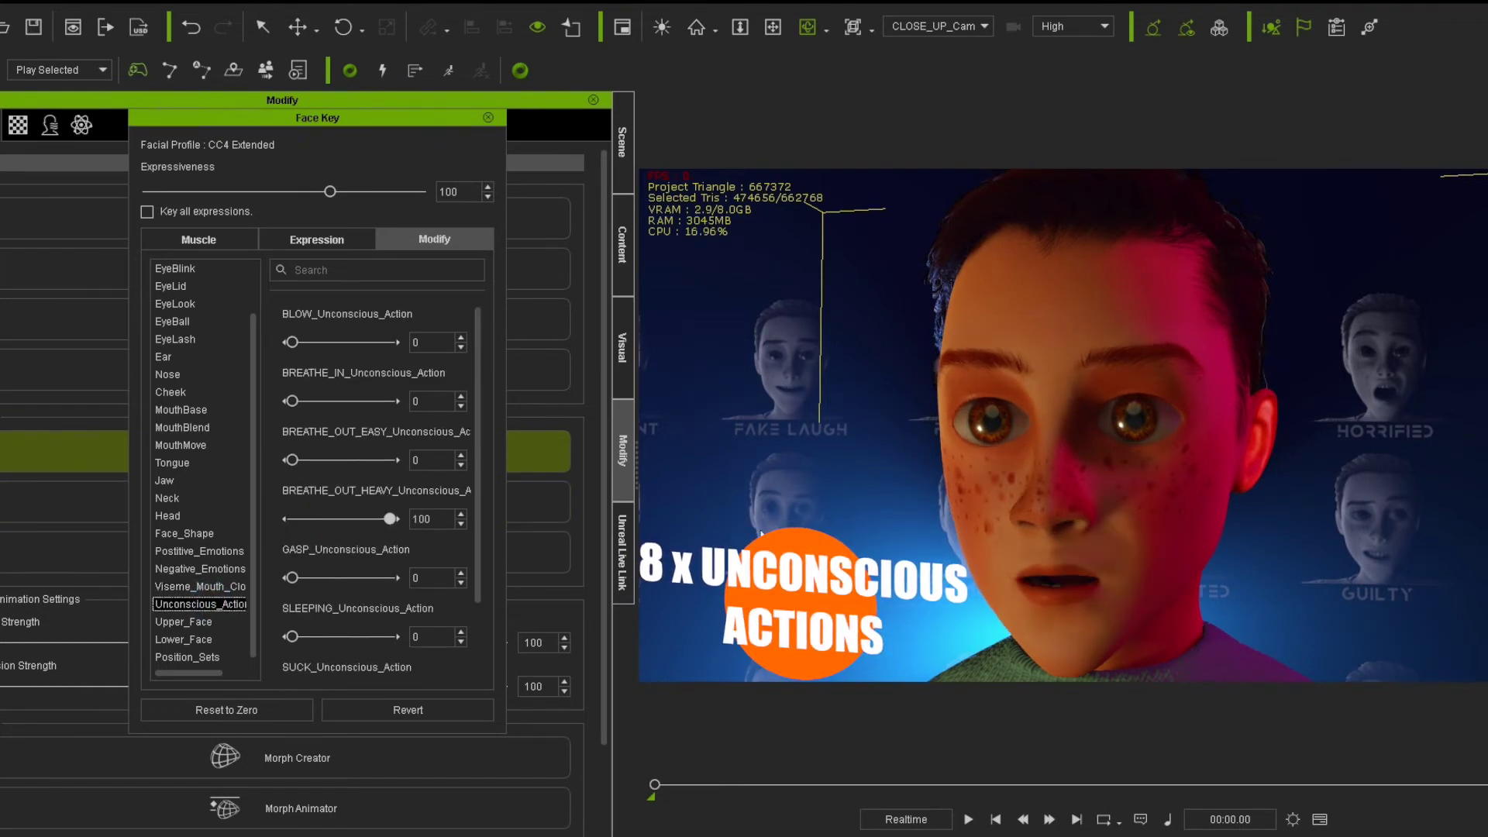
left_click_drag(762, 535, 292, 519)
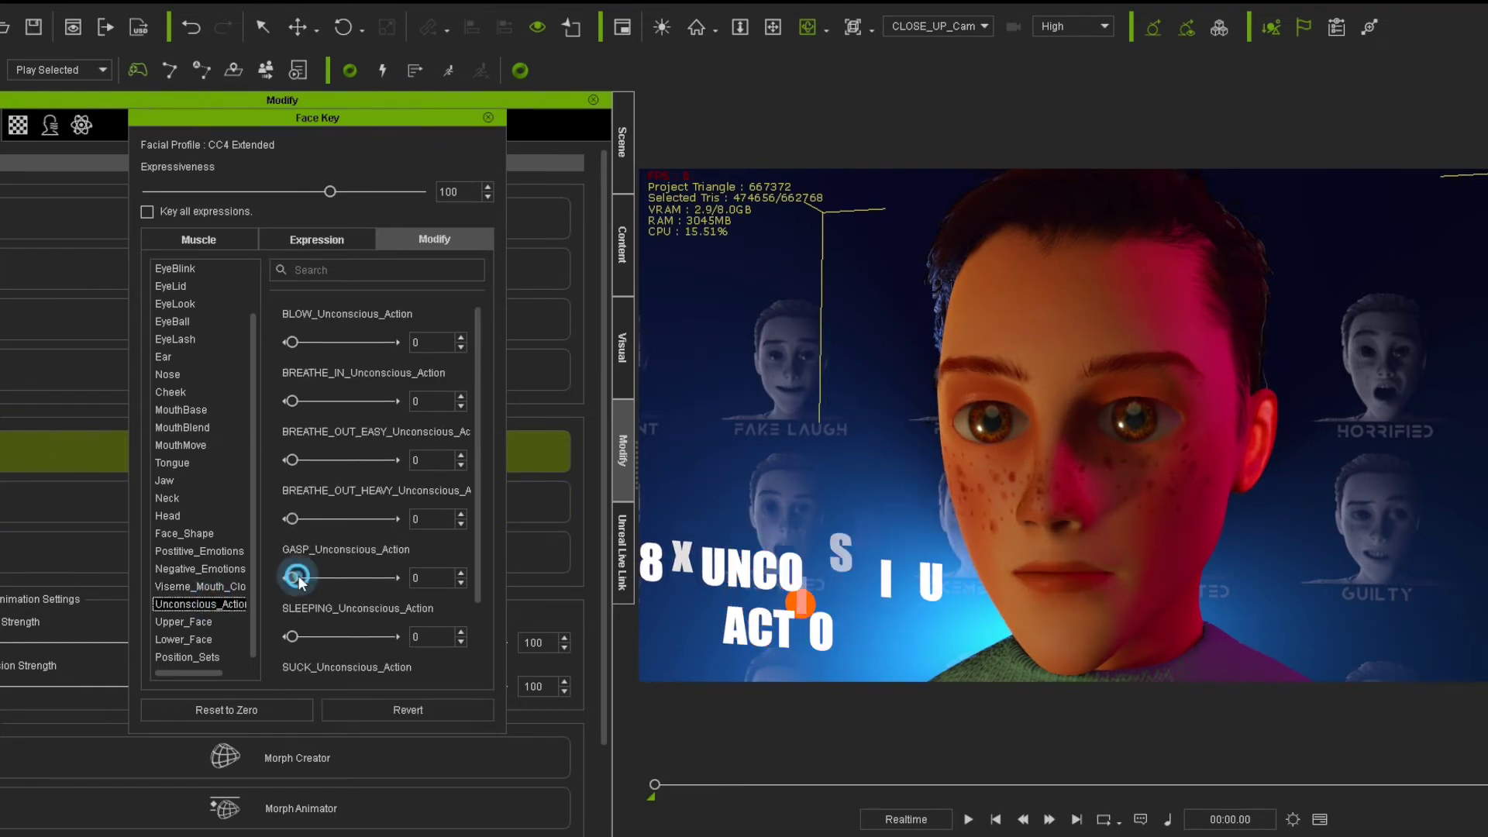
left_click_drag(299, 575, 464, 575)
key("ctrl+z")
Step: Try several expressions in the Upper_Face category, returning each slider to 0
left_click(186, 623)
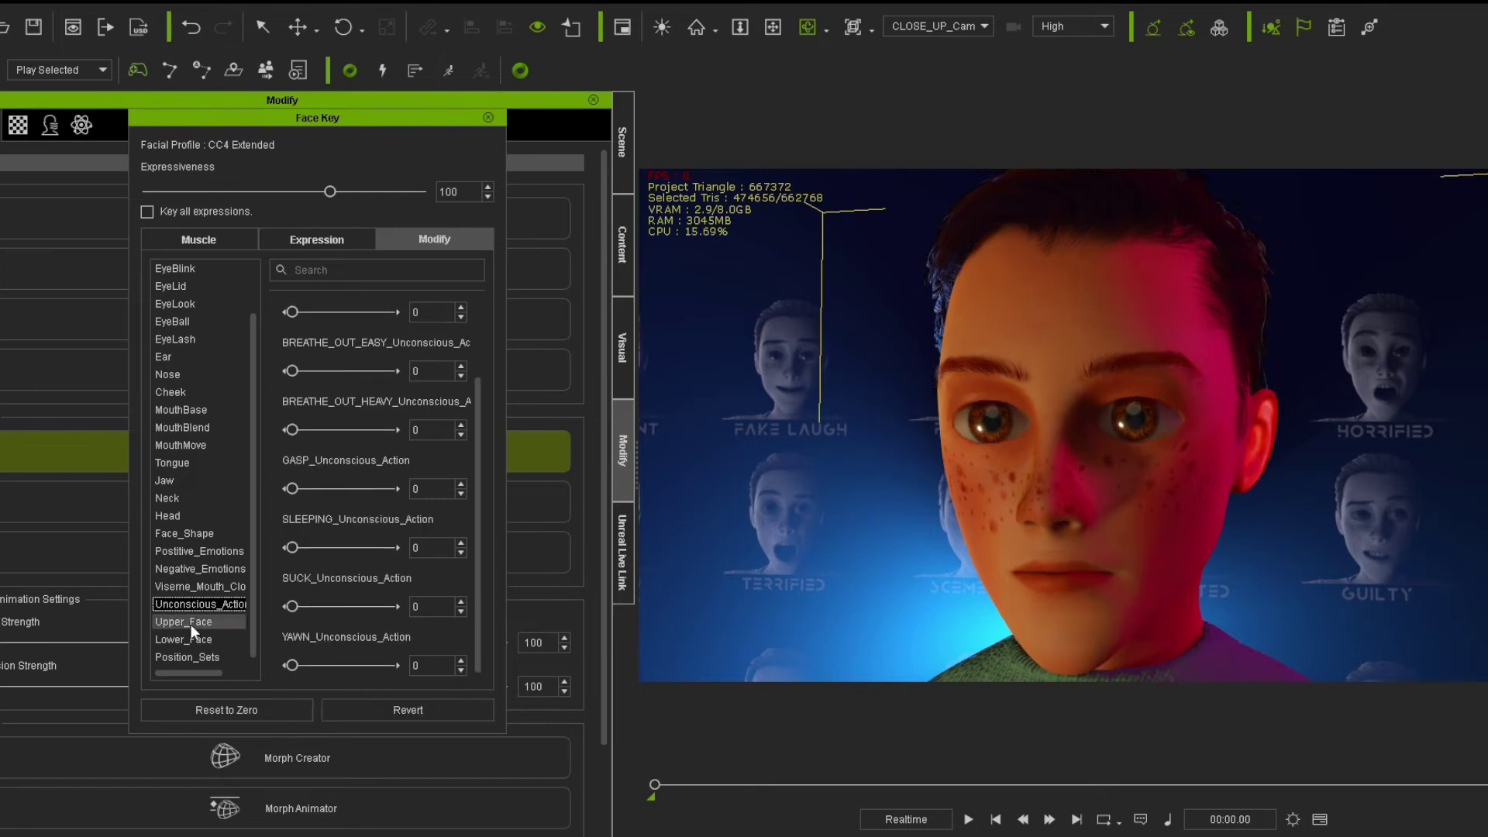
left_click_drag(475, 452, 468, 315)
mouse_move(293, 343)
left_mouse_down()
mouse_move(439, 356)
mouse_move(292, 346)
left_mouse_up()
mouse_move(292, 401)
left_mouse_down()
mouse_move(480, 405)
mouse_move(290, 395)
left_mouse_up()
scroll(326, 542, "down", 1)
mouse_move(292, 665)
left_mouse_down()
mouse_move(427, 673)
mouse_move(289, 664)
left_mouse_up()
Step: Try the BITE_BOTTOM_LIP_Mouth_only and DRINK_STRAW_Mouth_Only expressions in the Lower_Face category, returning each to 0
left_click(175, 639)
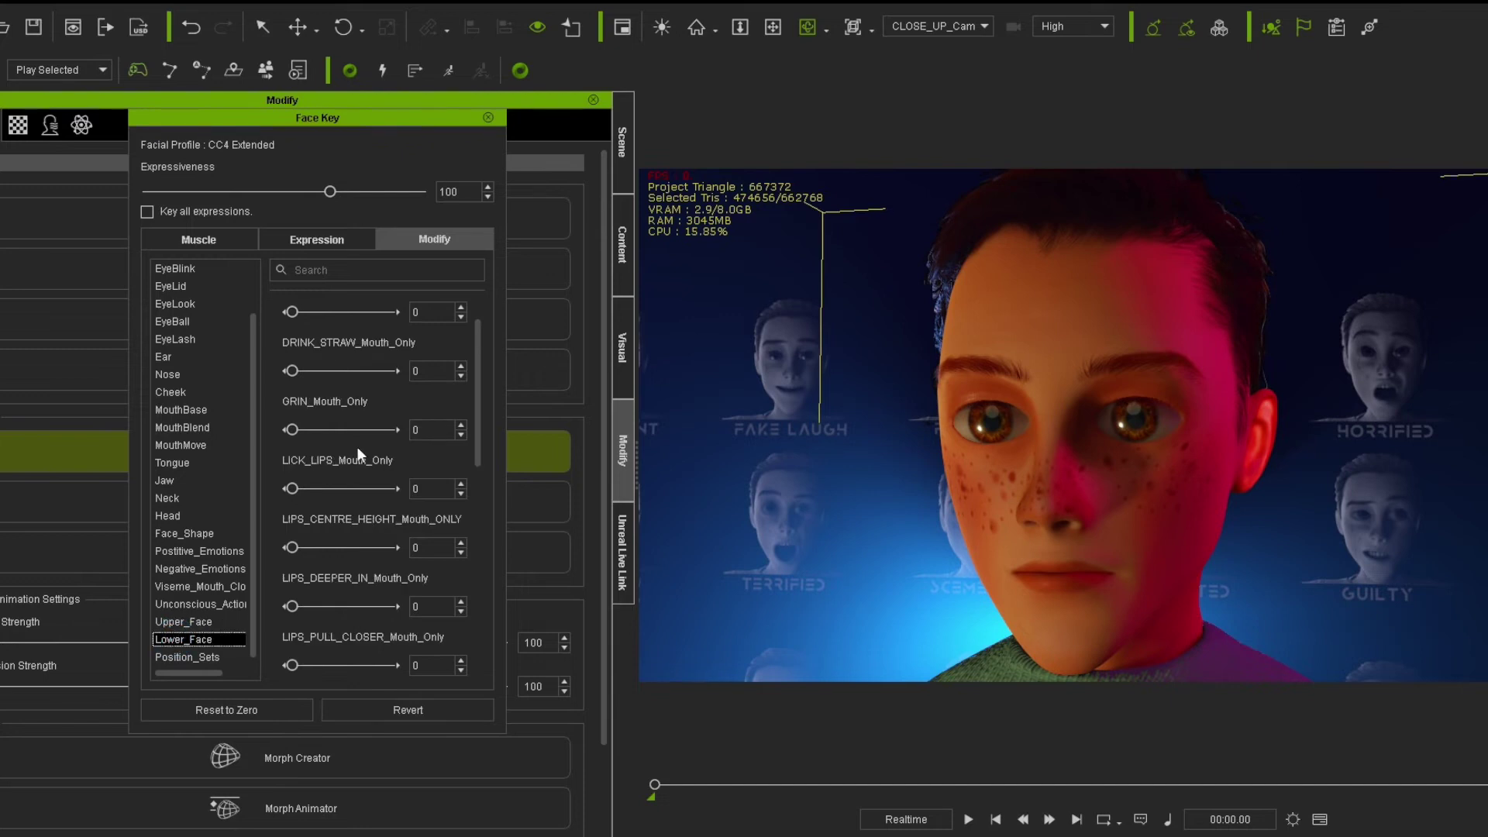
left_click(172, 639)
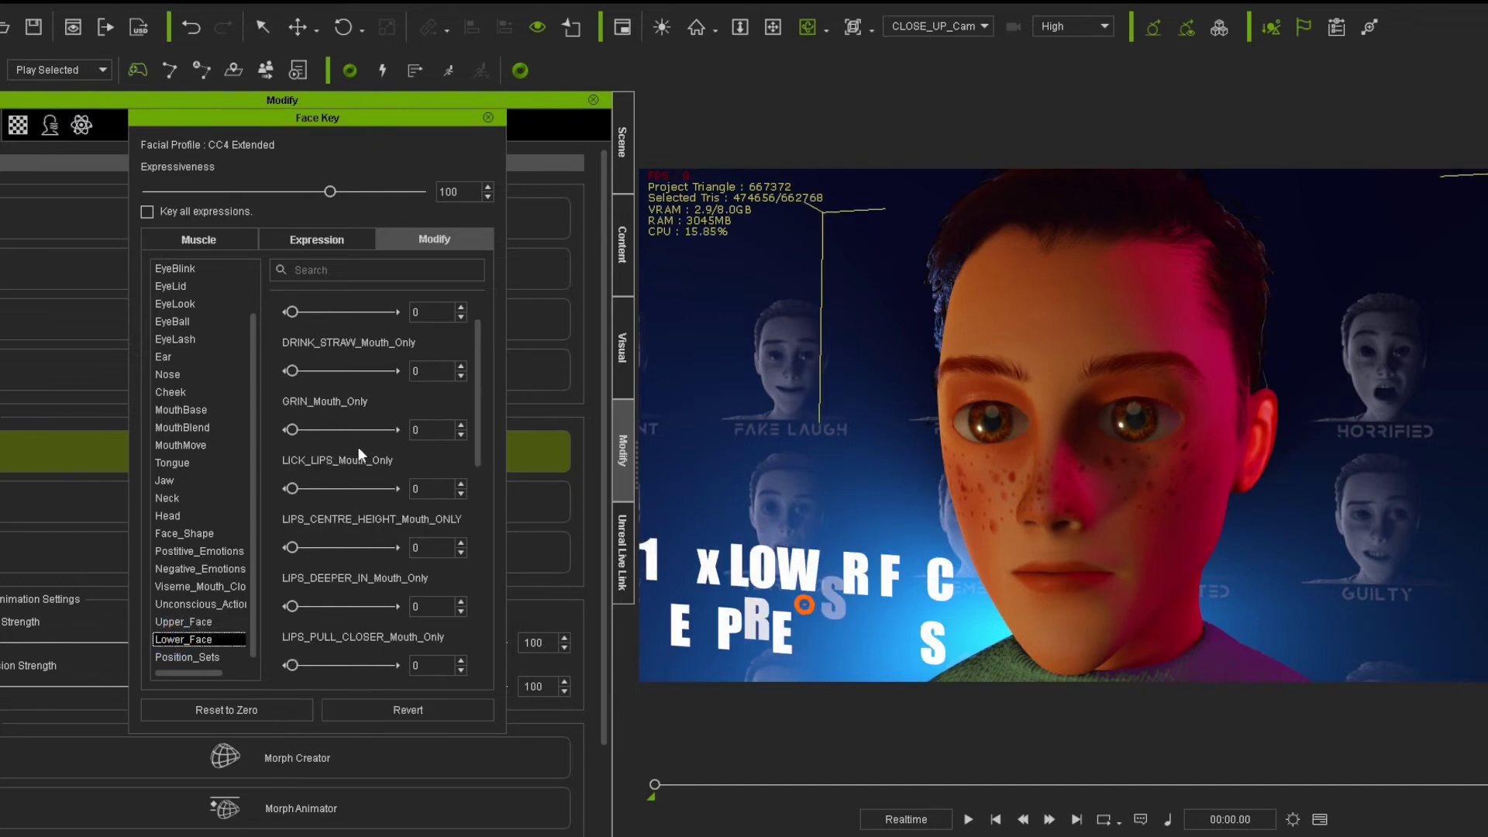
left_click_drag(290, 341, 81, 323)
left_click_drag(290, 401, 543, 417)
left_click_drag(334, 397, 248, 422)
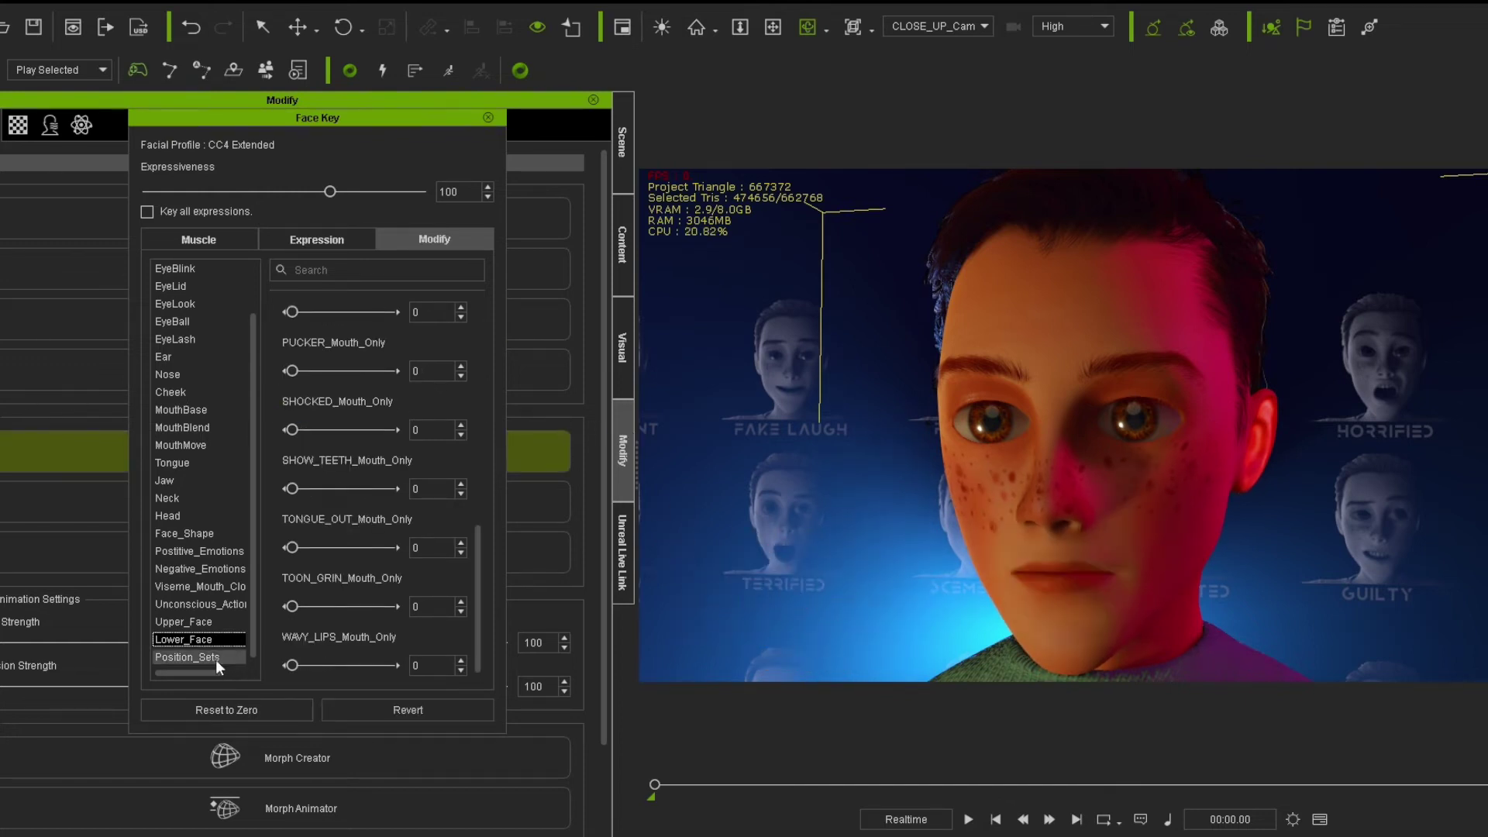
Step: Try the brow, CENTRE_BOTTOM_LIP_RAISE_Set and CENTRE_TOP_LIP_DROP_DOWN_Set sliders in the Position_Sets category, returning each to 0
left_click(203, 658)
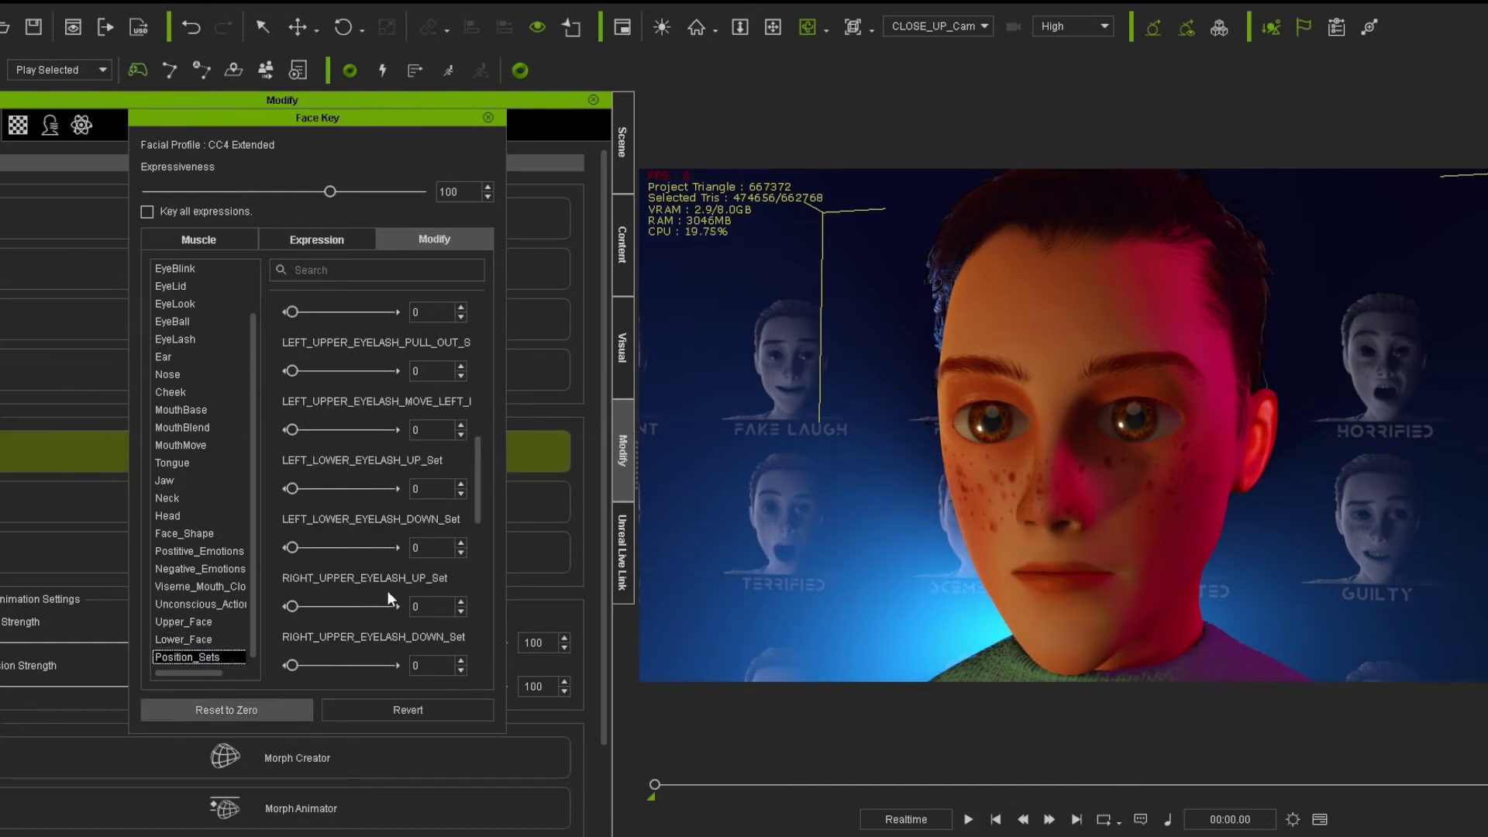
left_click_drag(478, 496, 471, 270)
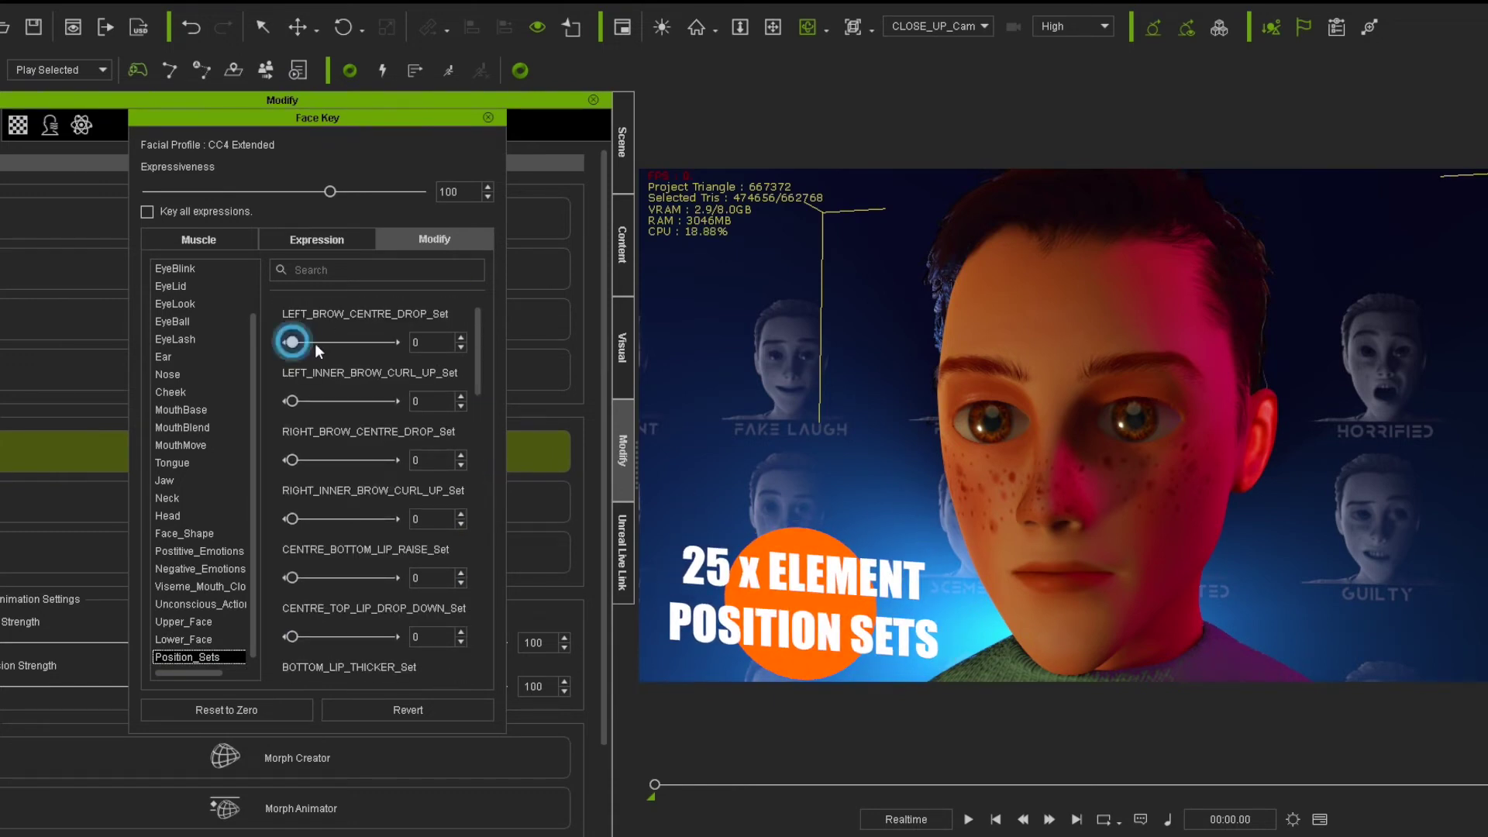
left_click_drag(315, 346, 159, 351)
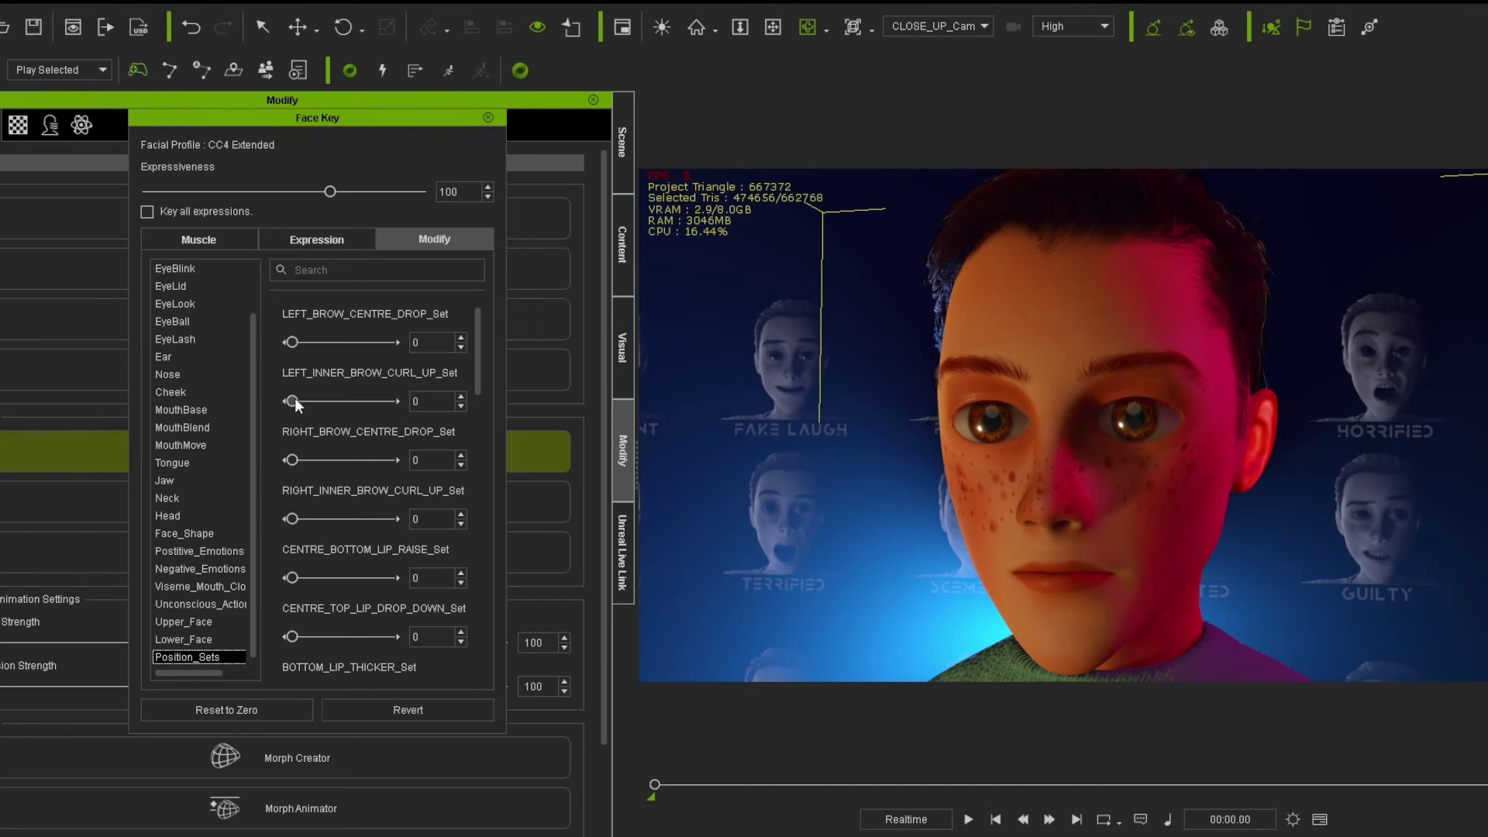
left_click_drag(291, 578, 534, 570)
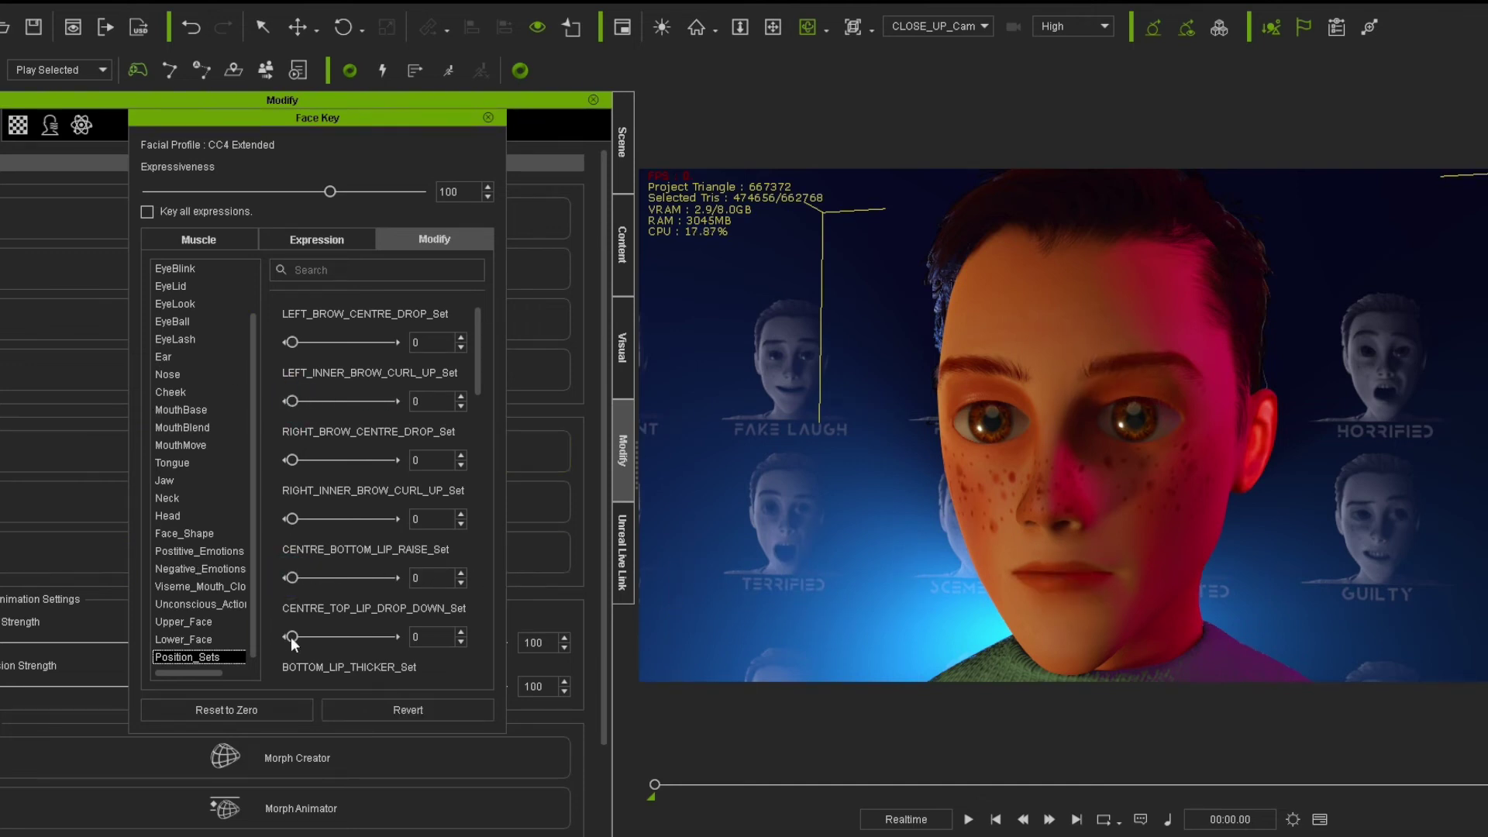
left_click_drag(291, 638, 560, 633)
Step: Try the upward, downward and pull-out position sets for the left upper eyelash, returning each slider to 0
scroll(372, 497, "down", 5)
mouse_move(292, 490)
left_mouse_down()
mouse_move(443, 496)
mouse_move(267, 493)
left_mouse_up()
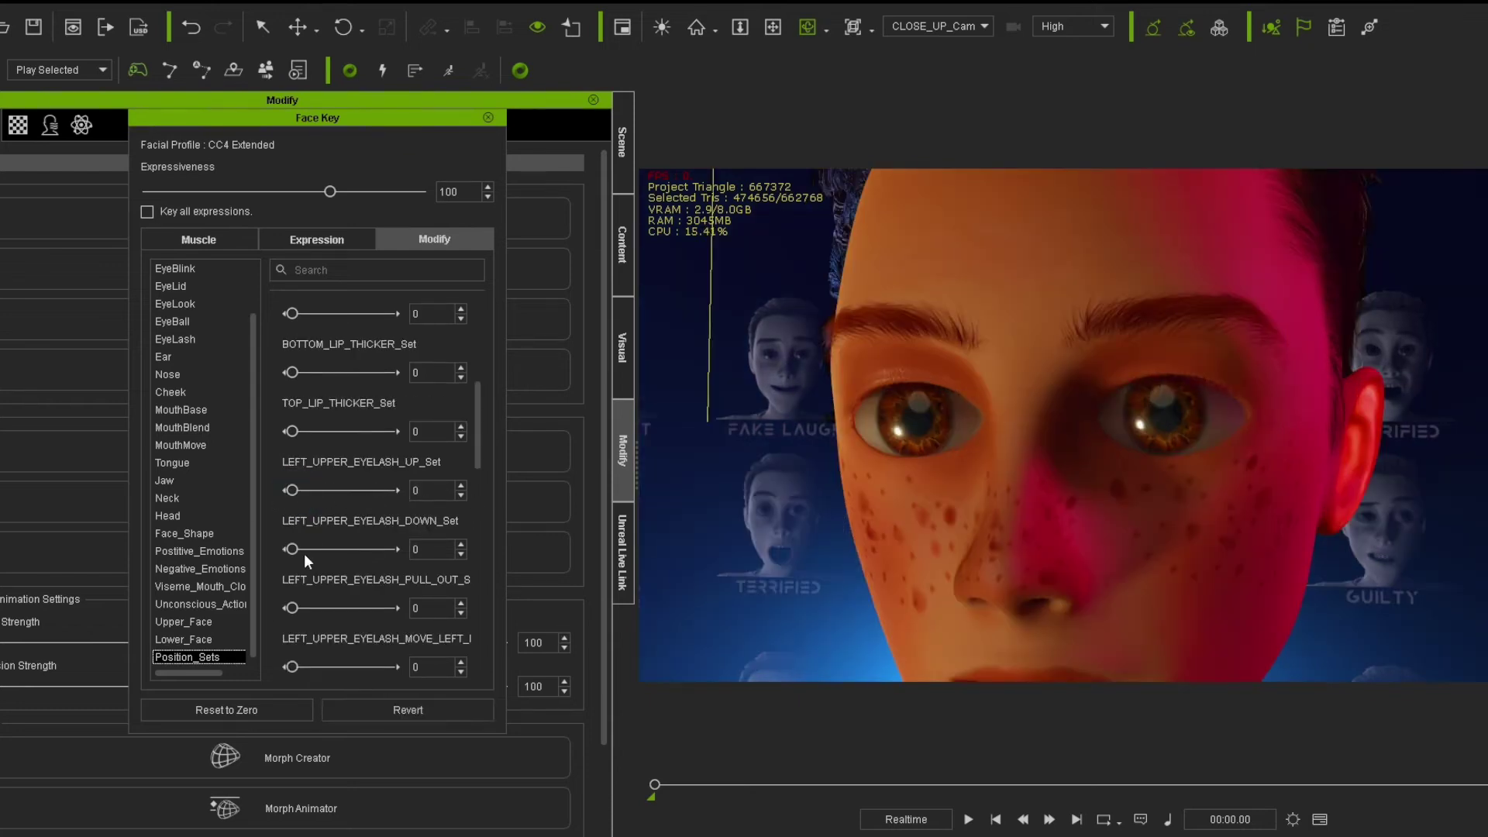
left_click_drag(301, 551, 482, 553)
left_click_drag(389, 560, 188, 566)
left_click_drag(296, 607, 258, 608)
scroll(310, 573, "down", 5)
Step: Try EYES_PUSH_IN_Set at -50 and the FROWN_PULL_UP_Set slider, restoring both to 0
left_click_drag(292, 542, 239, 538)
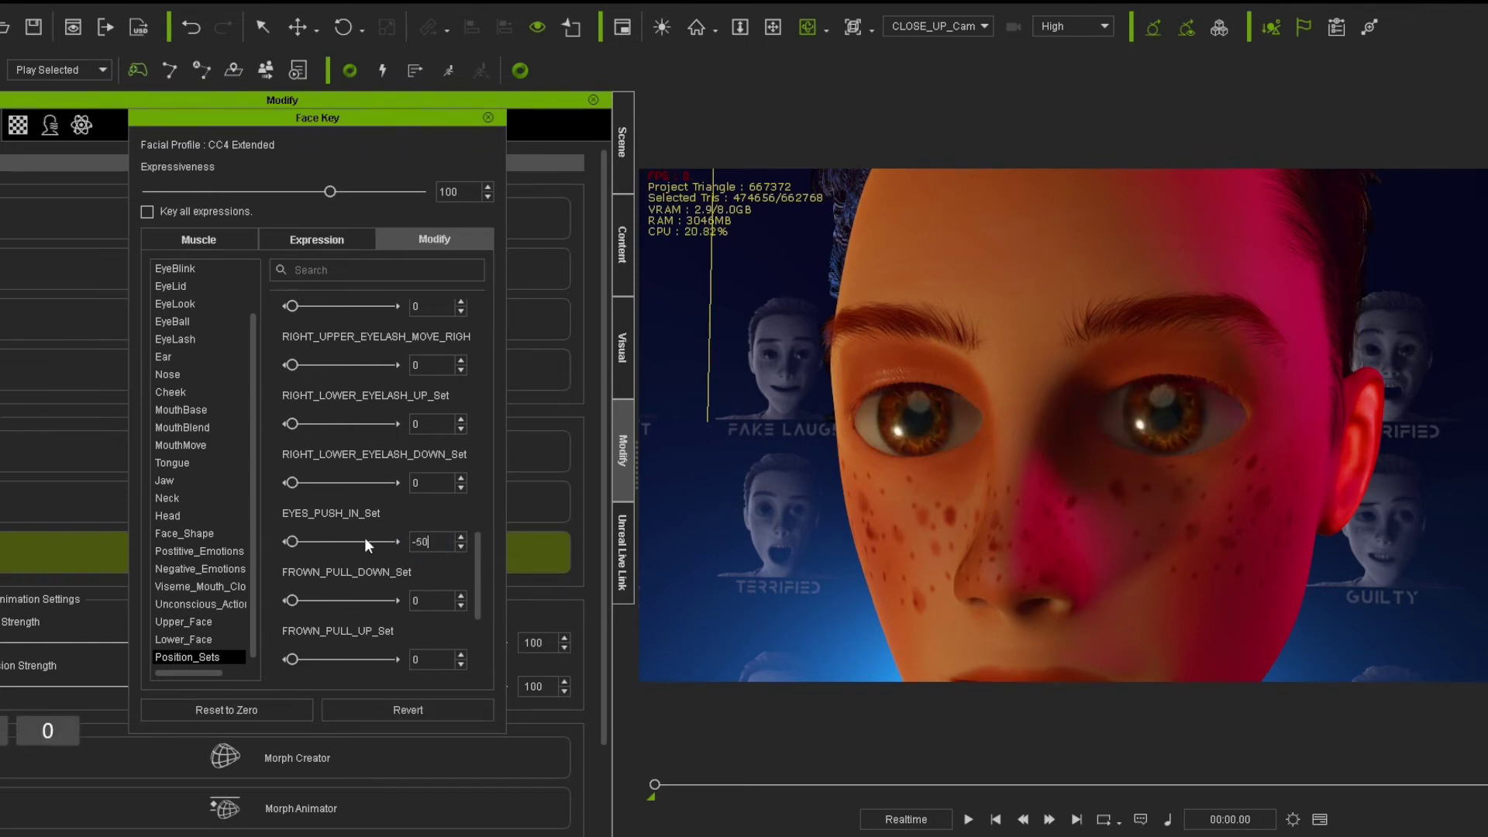
key("BackSpace")
type("0")
key("Return")
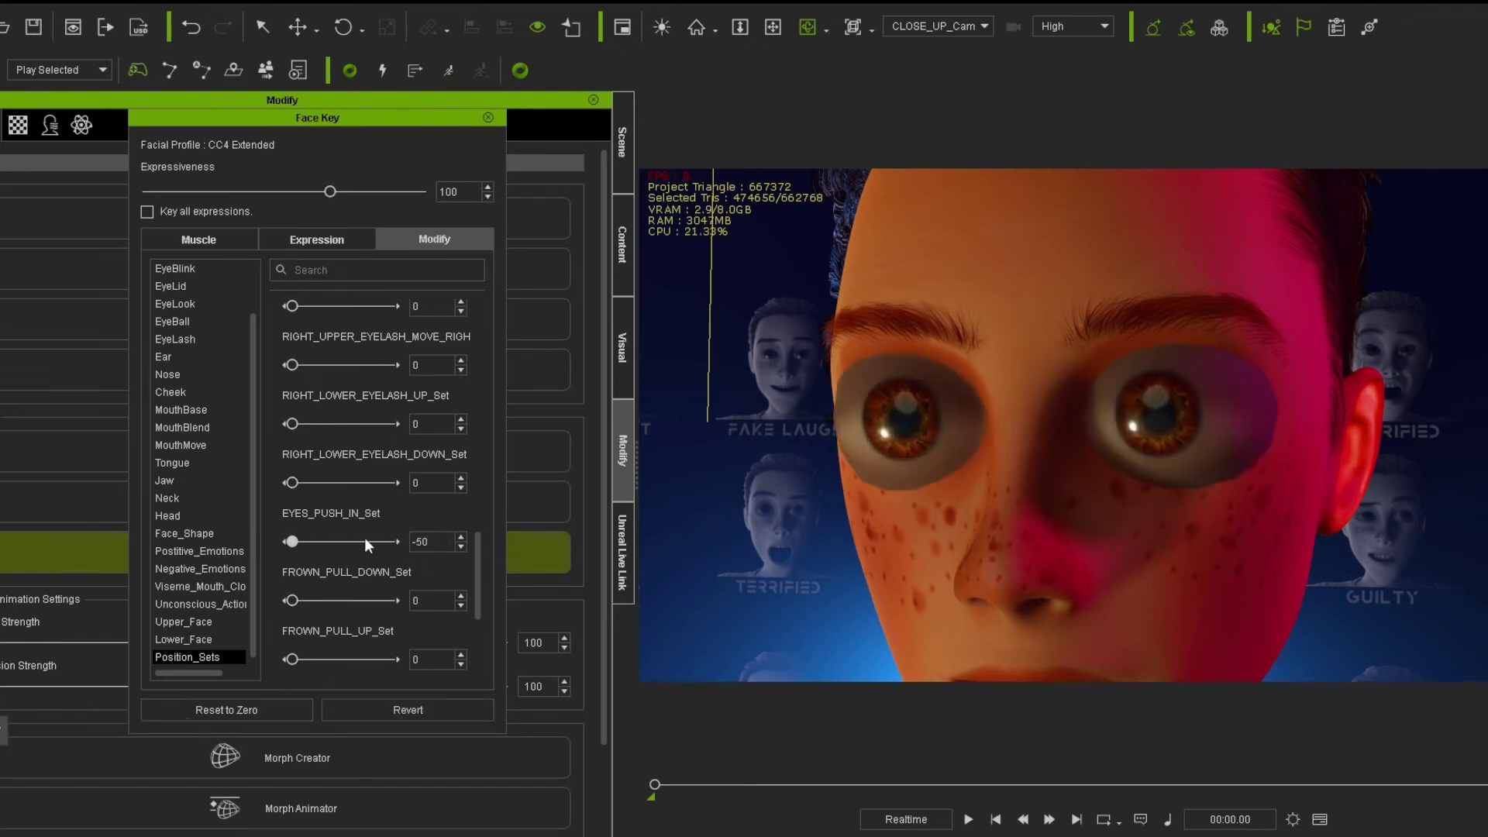
mouse_move(292, 659)
left_mouse_down()
mouse_move(507, 659)
mouse_move(279, 655)
left_mouse_up()
scroll(422, 635, "down", 3)
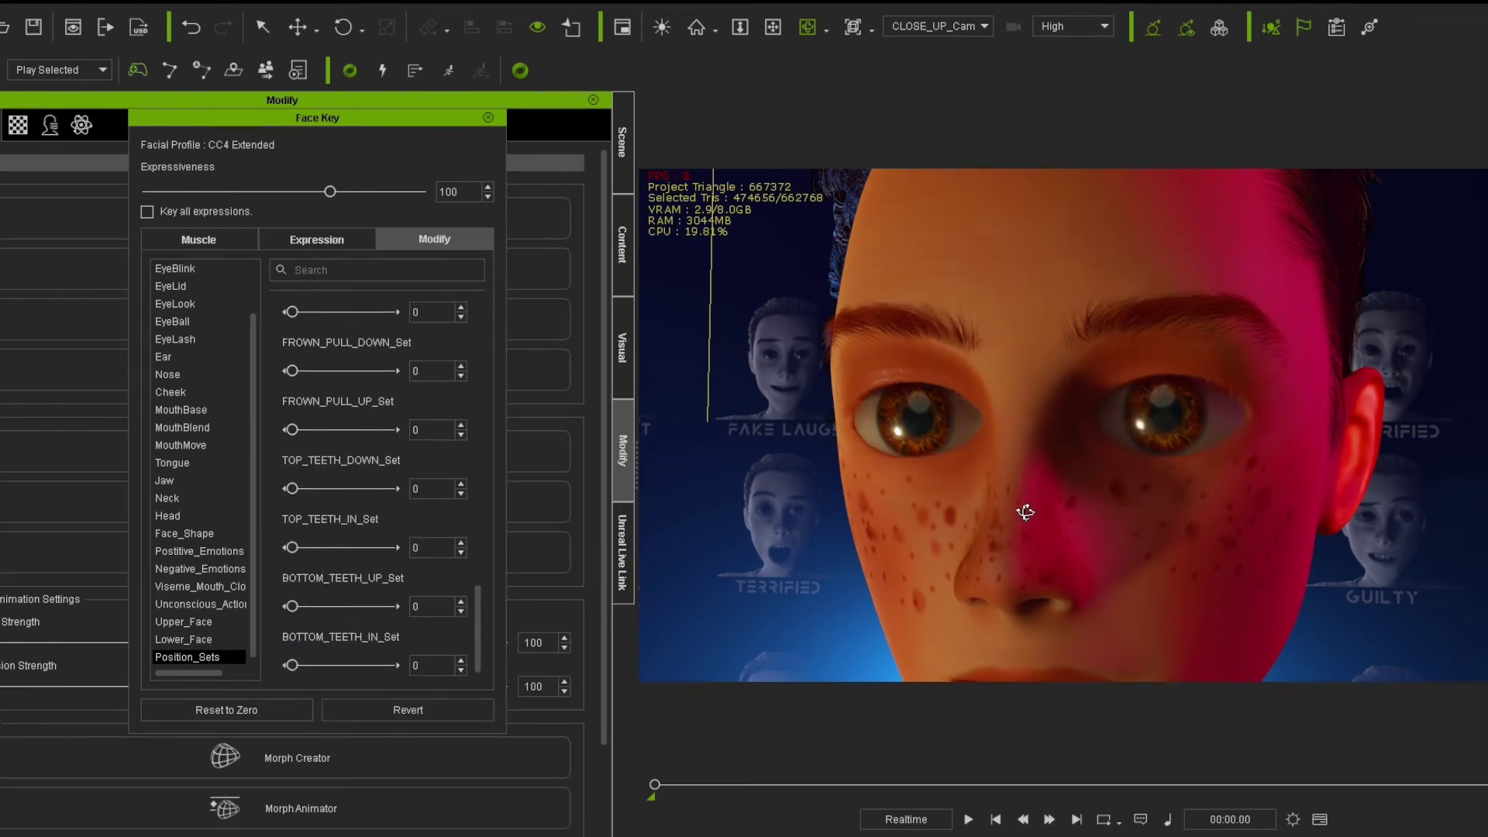
Step: Open the character's jaw and try the TOP_TEETH_DOWN_Set, TOP_TEETH_IN_Set and BOTTOM_TEETH_UP_Set sliders, the last at 100
middle_click_drag(1016, 548, 1001, 409)
right_click_drag(1001, 409, 681, 515)
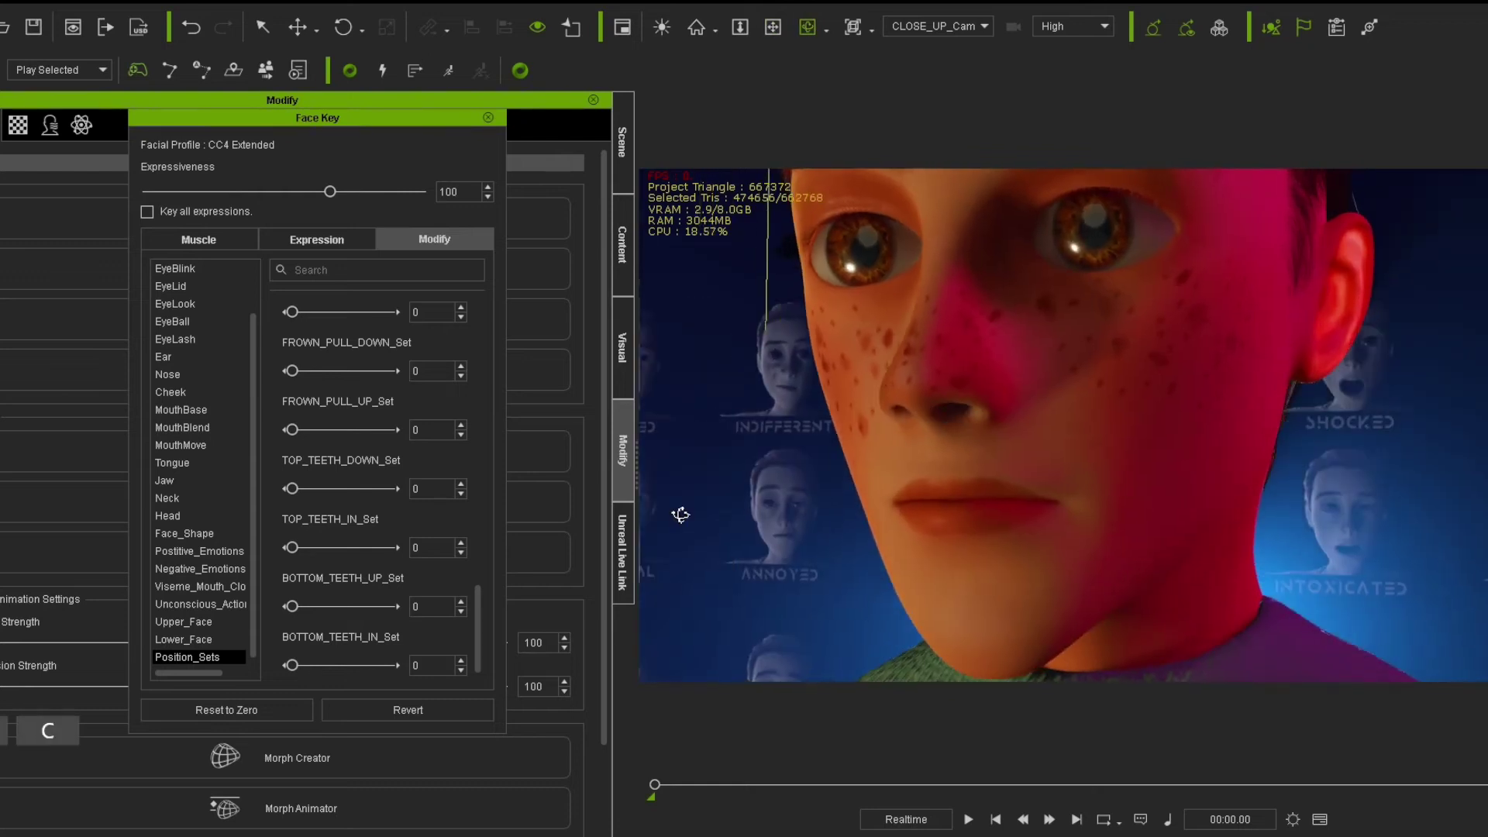
left_click(205, 482)
scroll(296, 318, "up", 1)
left_click_drag(292, 342, 334, 346)
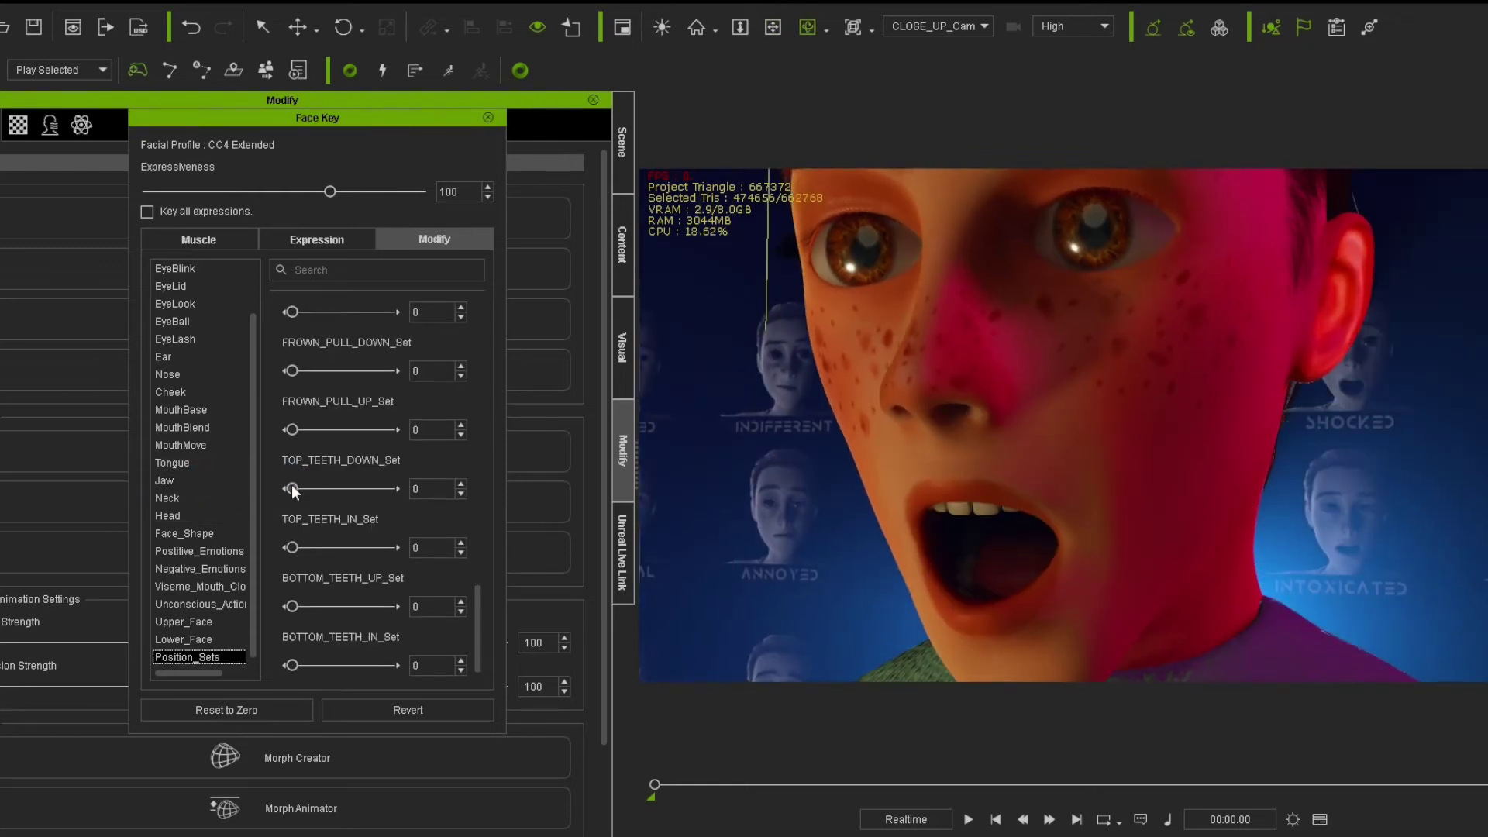
left_click_drag(291, 487, 276, 534)
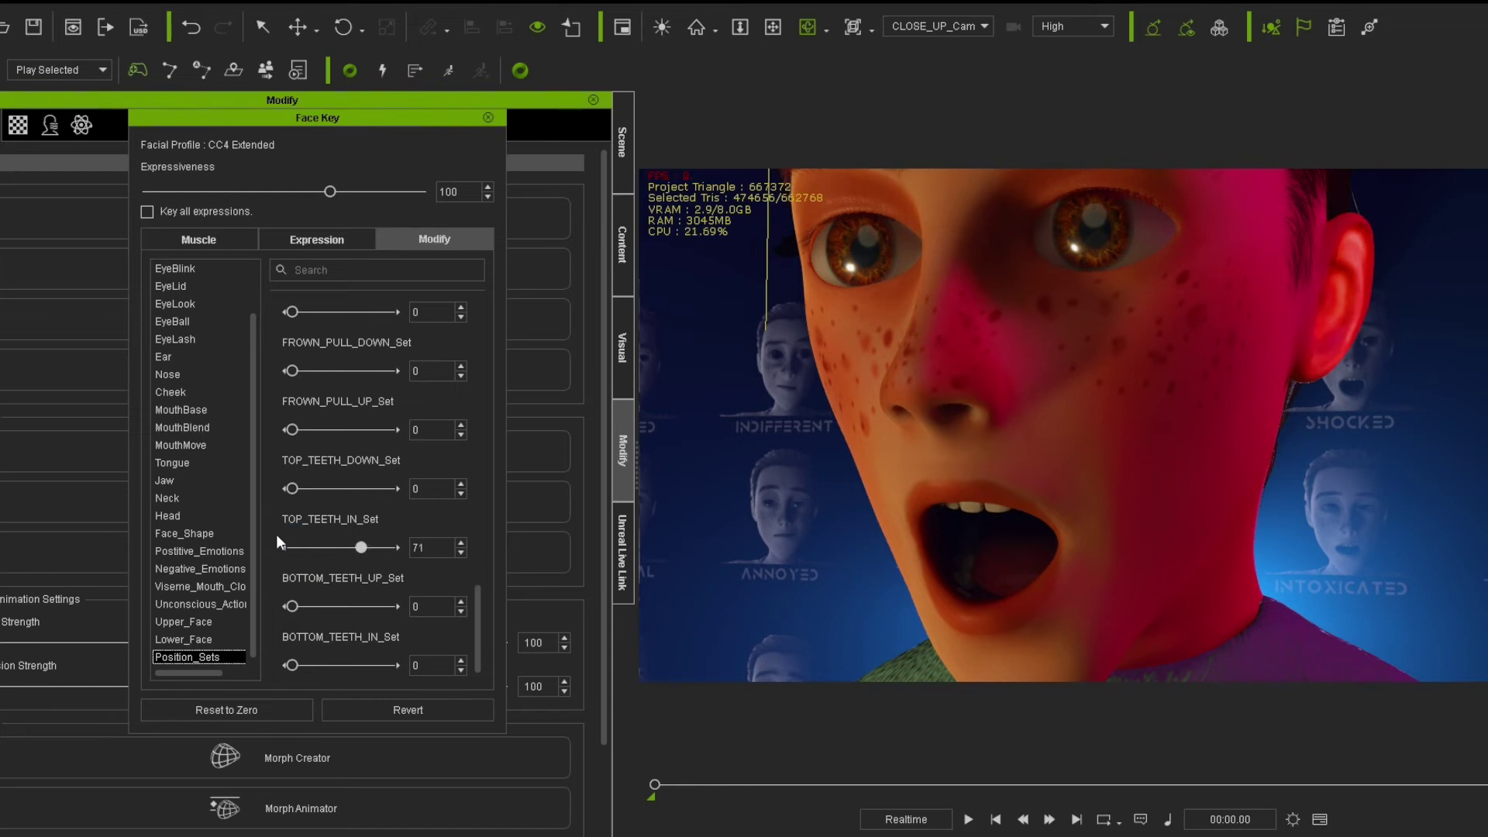
left_click_drag(308, 607, 490, 622)
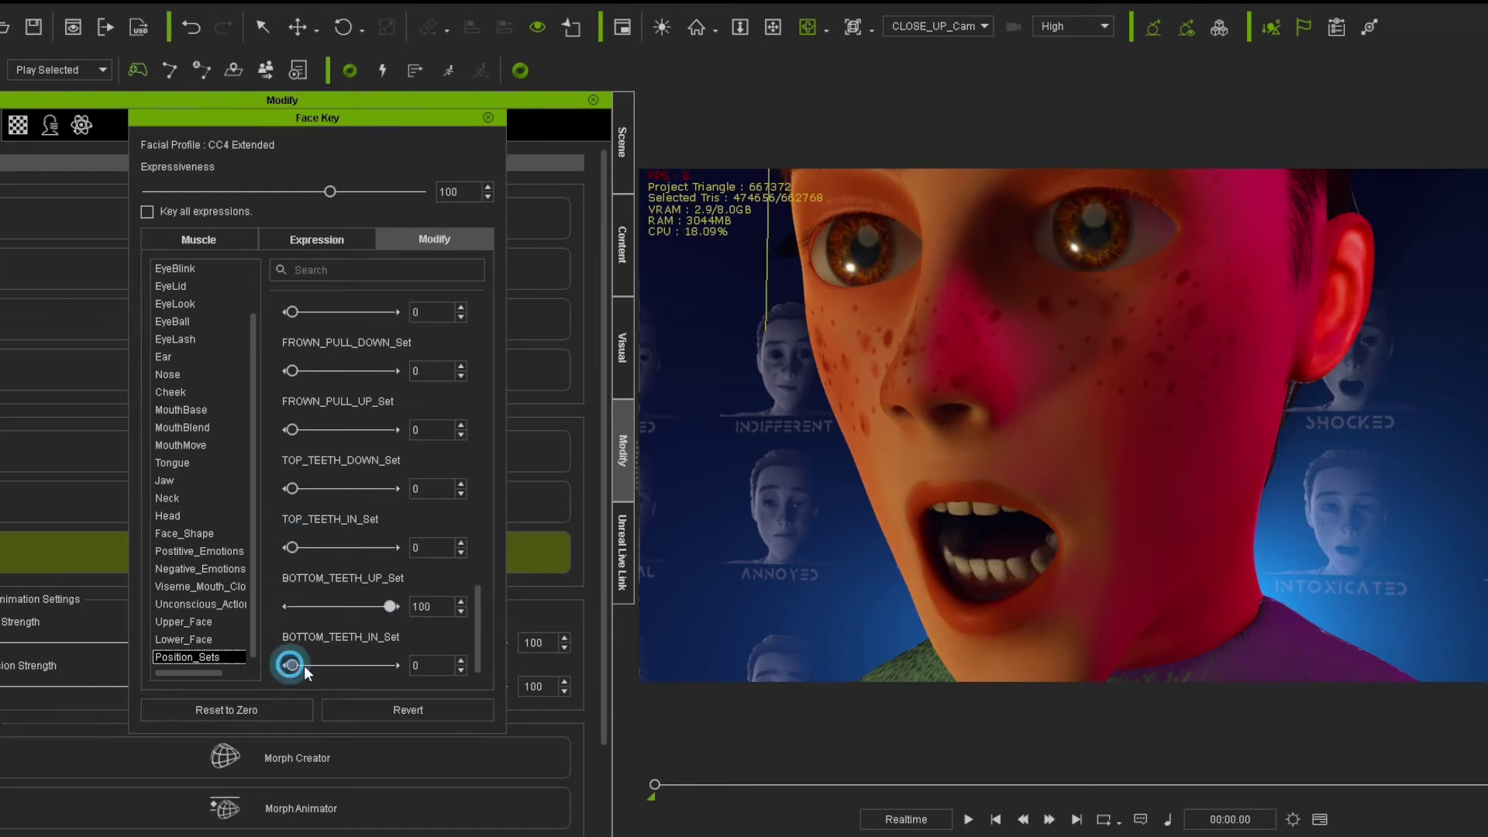
Step: Try the GRIN_Mouth_Only and LICK_LIPS_Mouth_Only expressions in the Lower_Face category
left_click(185, 639)
left_click_drag(292, 460, 235, 467)
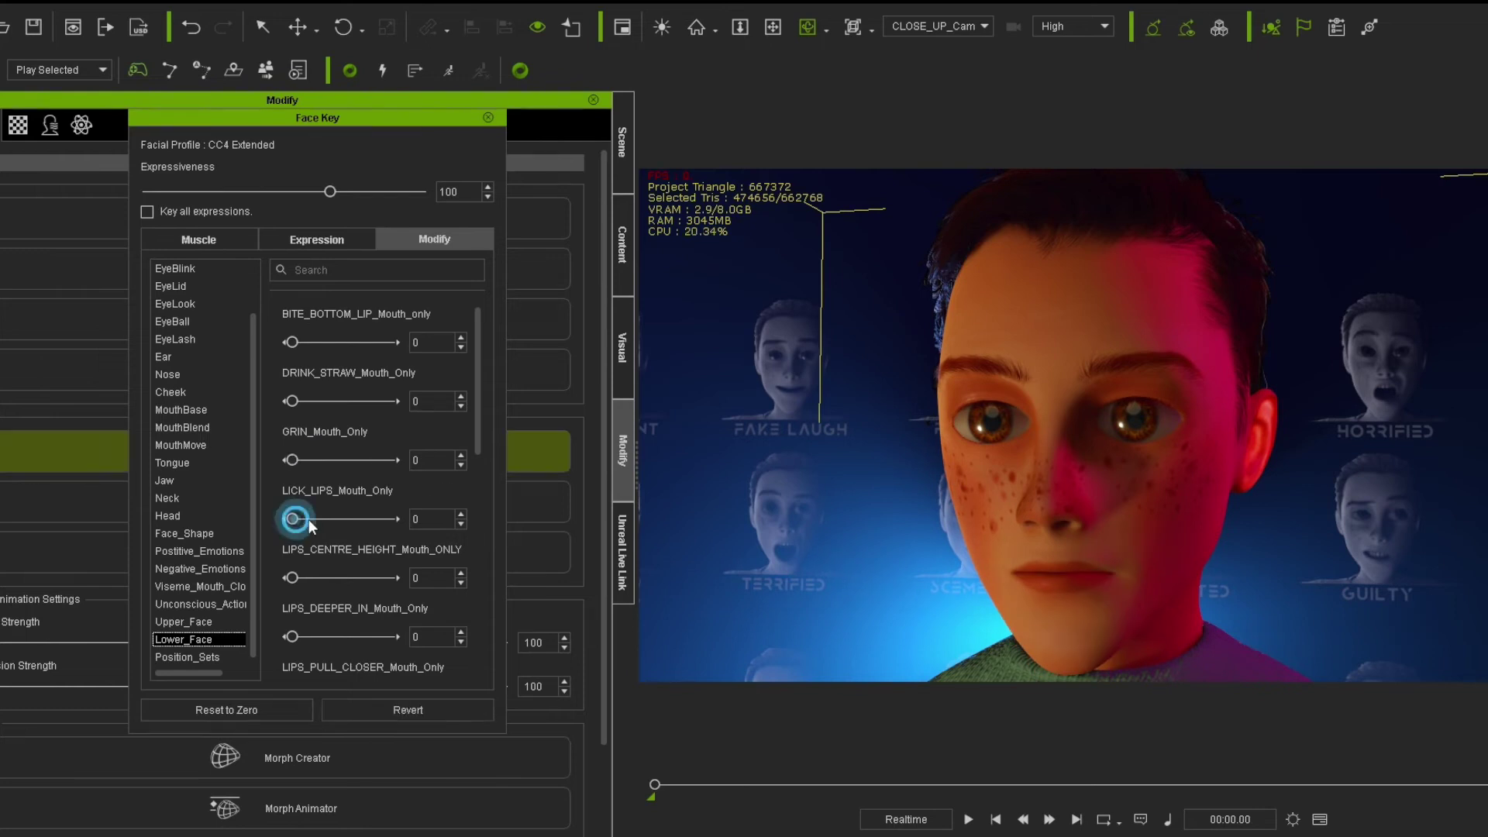
left_click_drag(292, 519, 493, 533)
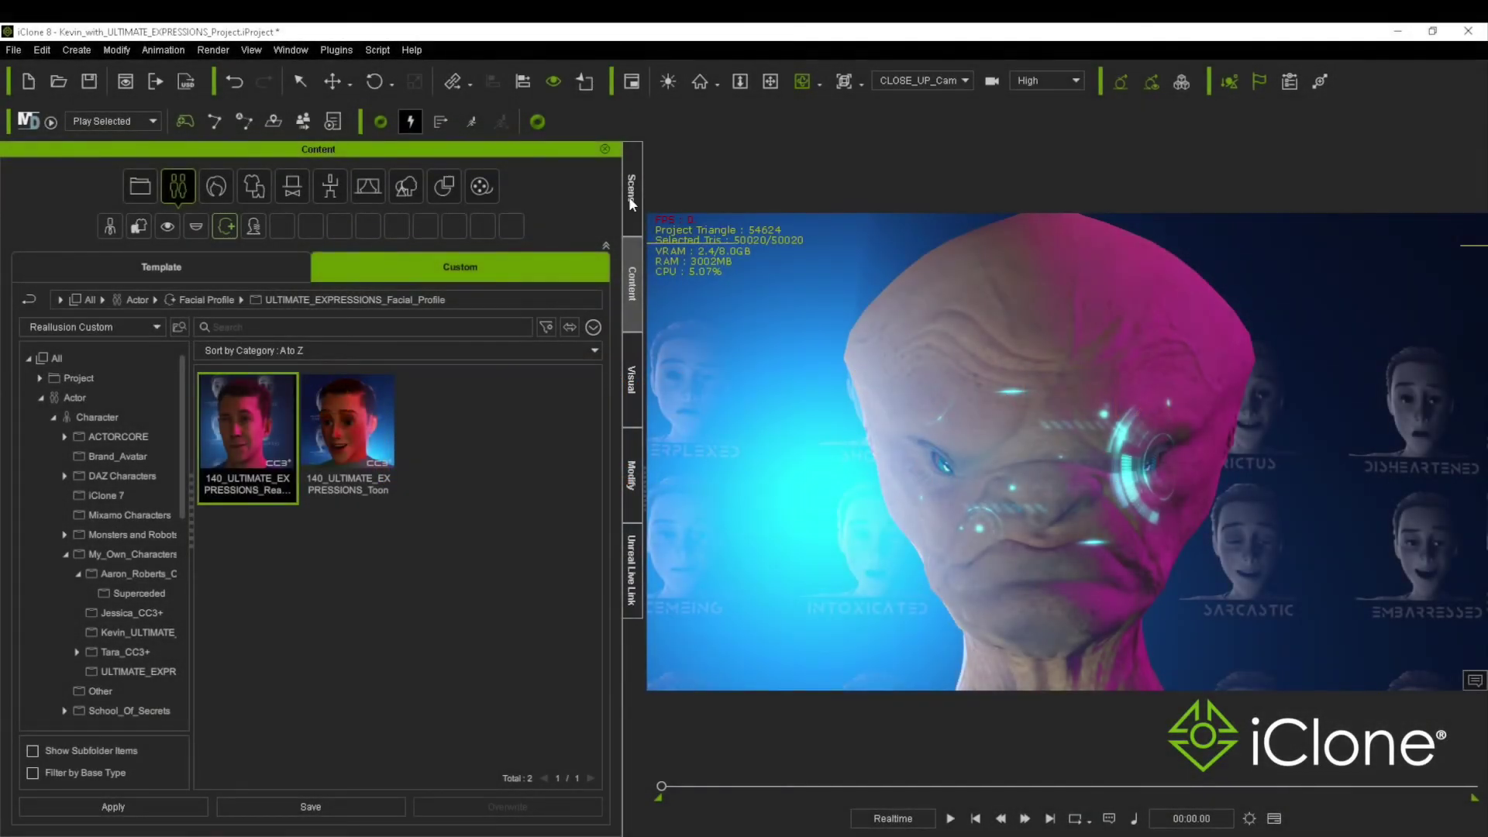
Step: Apply the realistic 140_ULTIMATE_EXPRESSIONS facial profile to the CC3_Base_Plus alien, baking existing clips and using Replace All mode
left_click(630, 194)
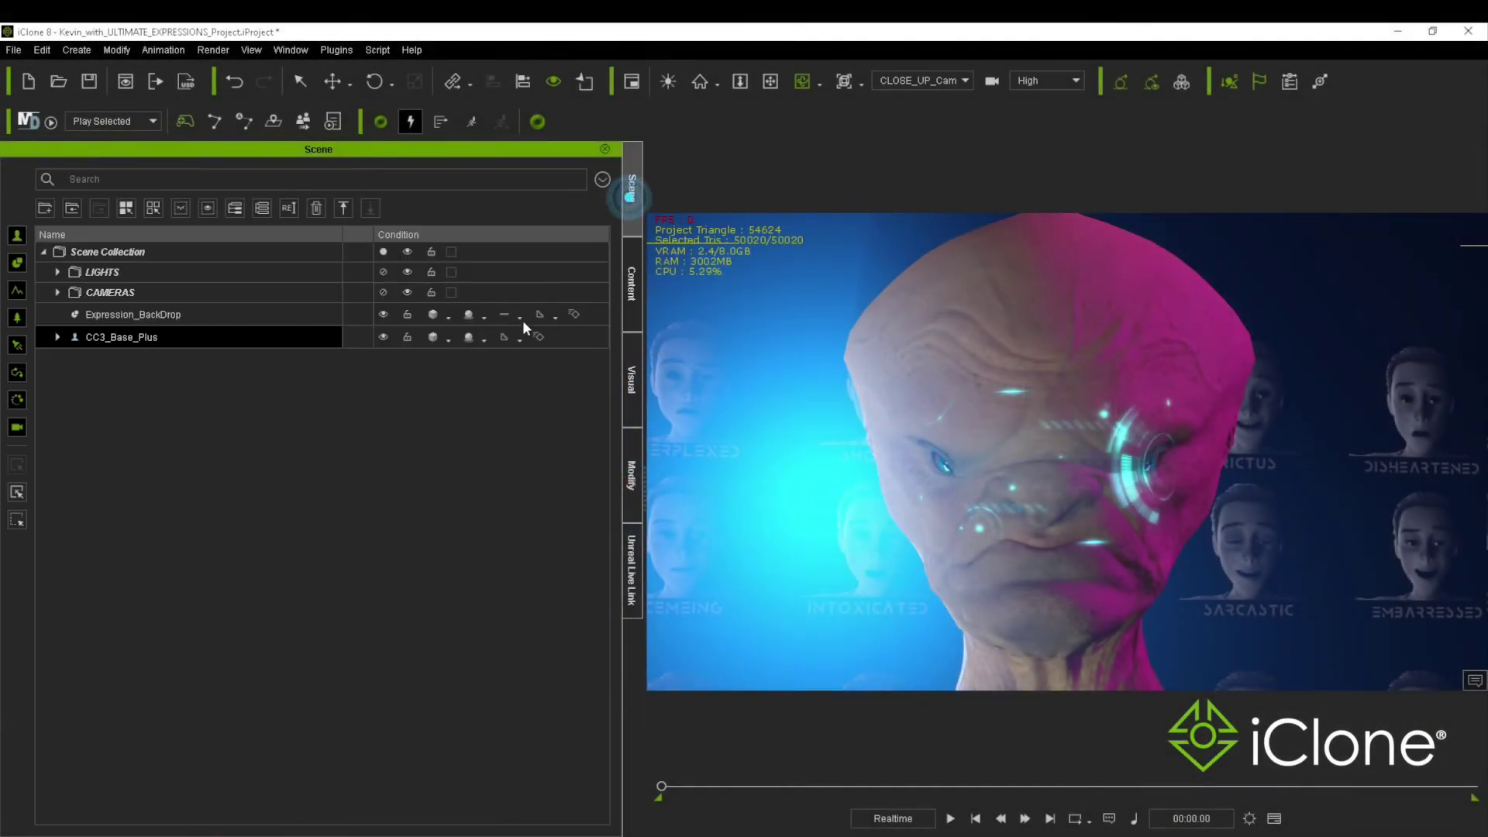
left_click(632, 283)
double_click(250, 438)
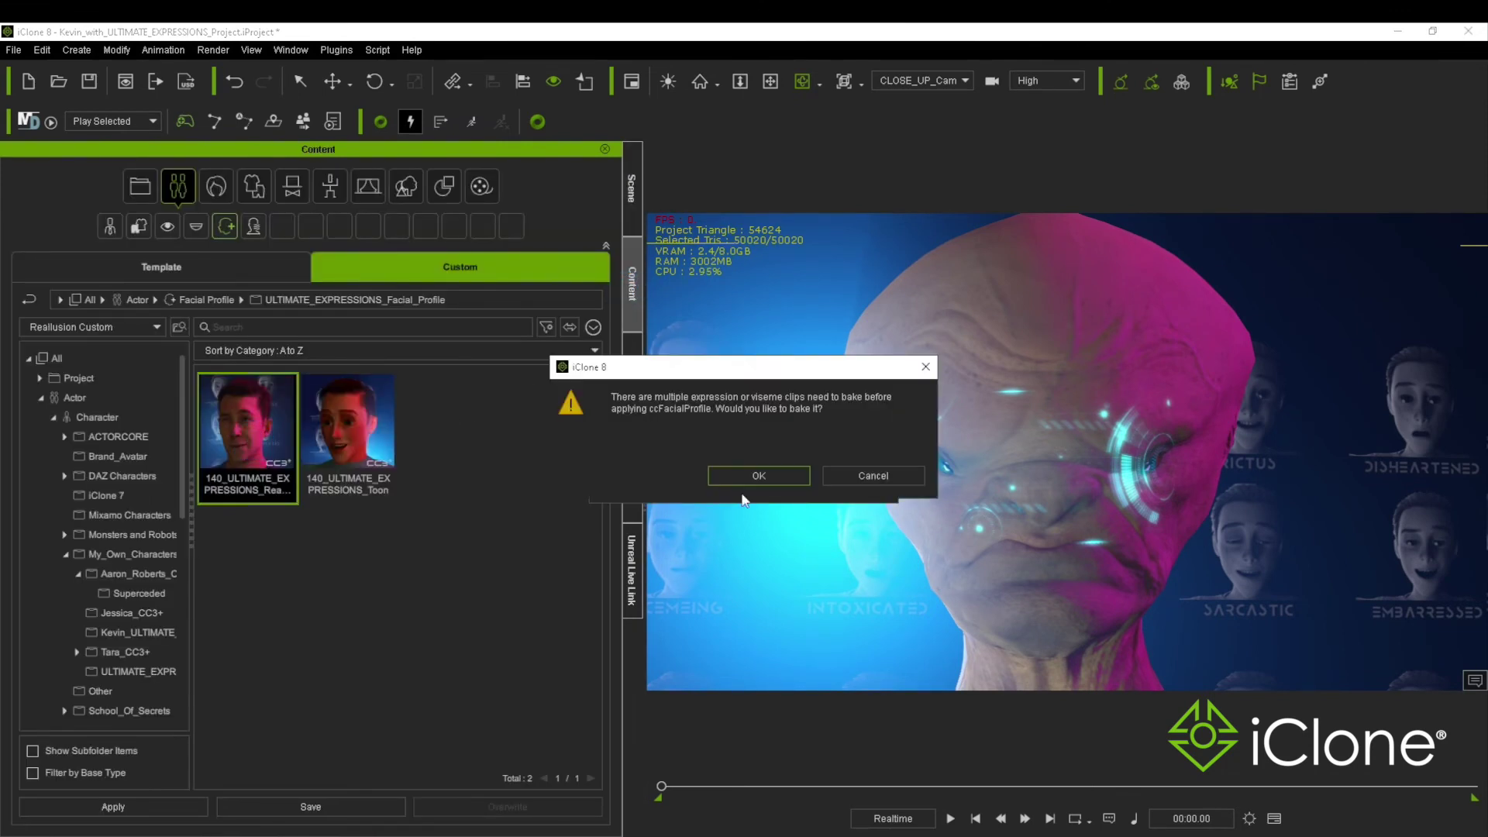
left_click(748, 476)
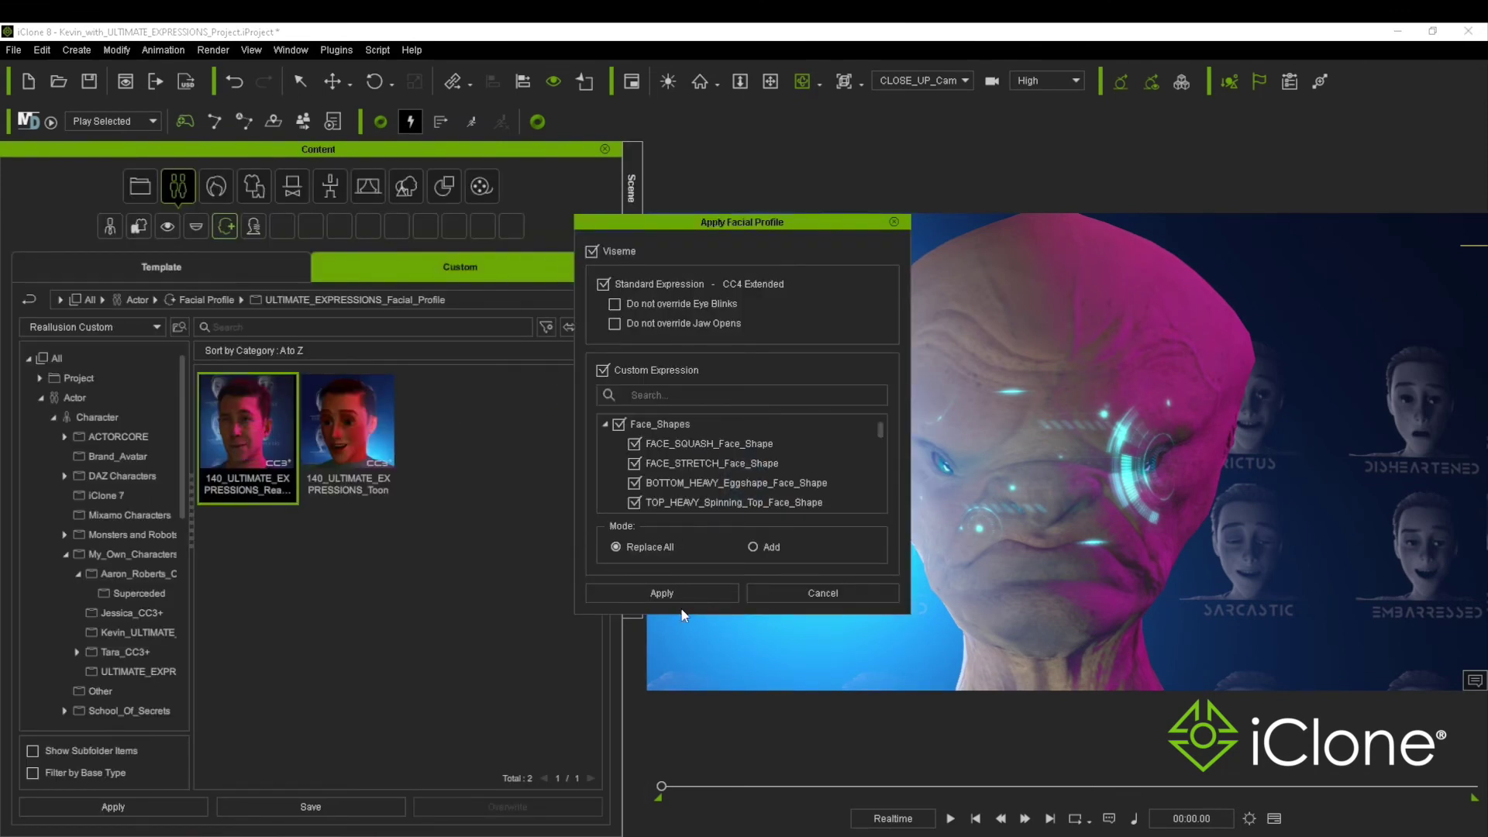
left_click(683, 593)
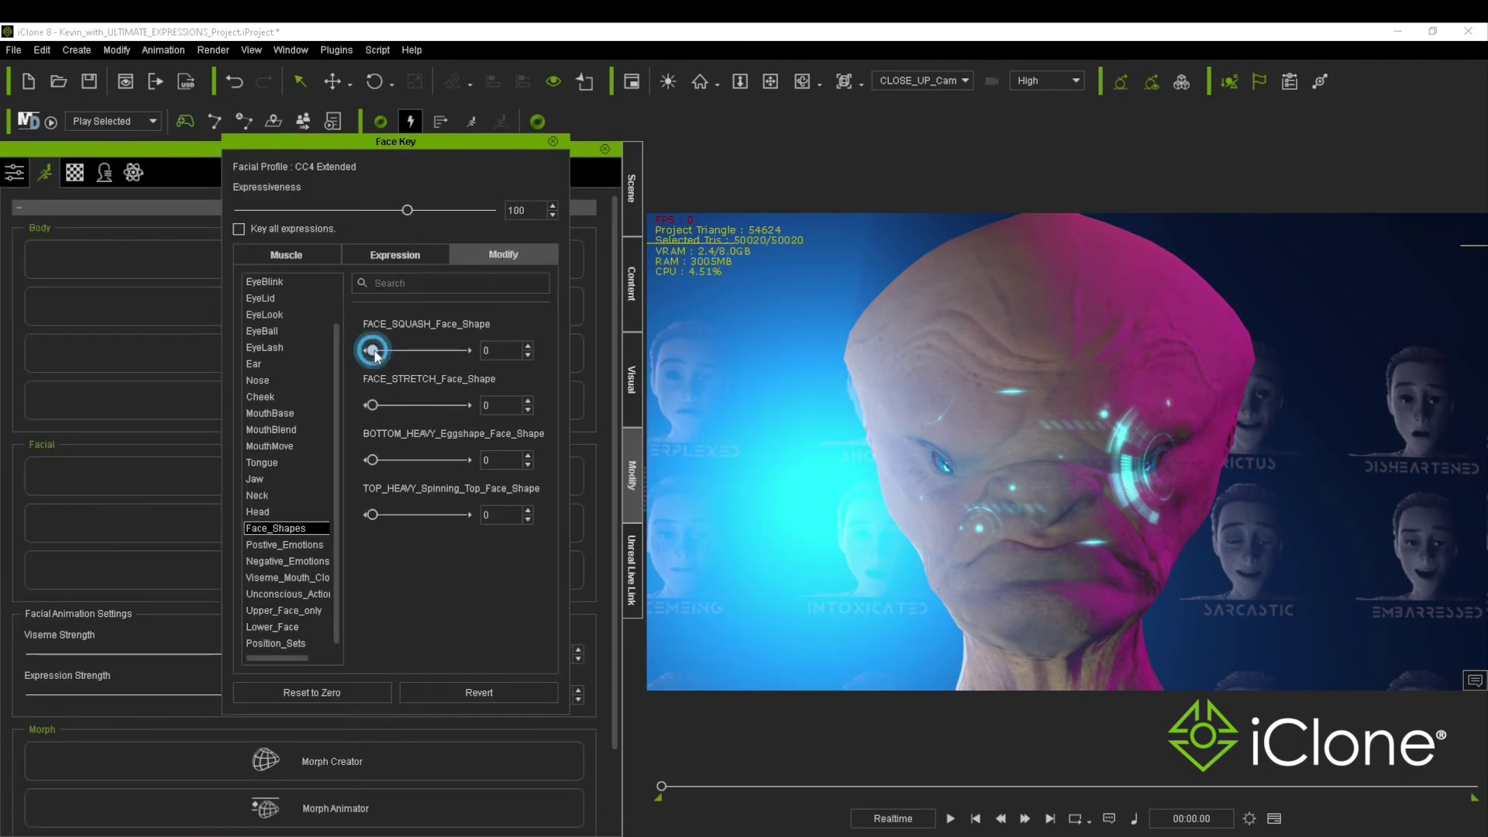
Step: Try the squash, stretch and bottom-heavy face shapes on the alien head, returning each to 0, and set TOP_HEAVY_Spinning_Top_Face_Shape to 100
mouse_move(372, 350)
left_mouse_down()
mouse_move(455, 356)
mouse_move(375, 347)
left_mouse_up()
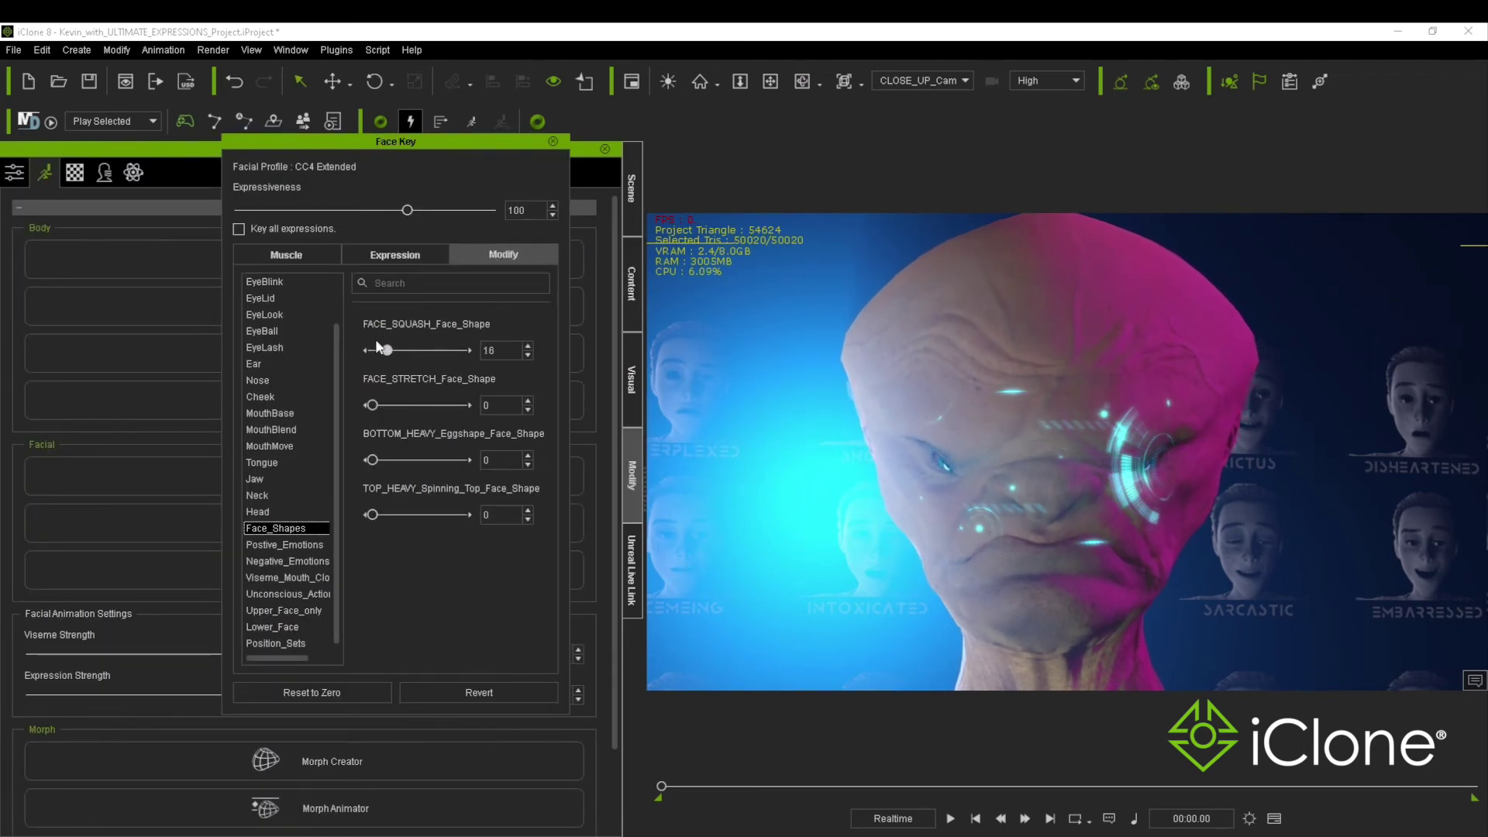
left_click_drag(375, 407, 324, 393)
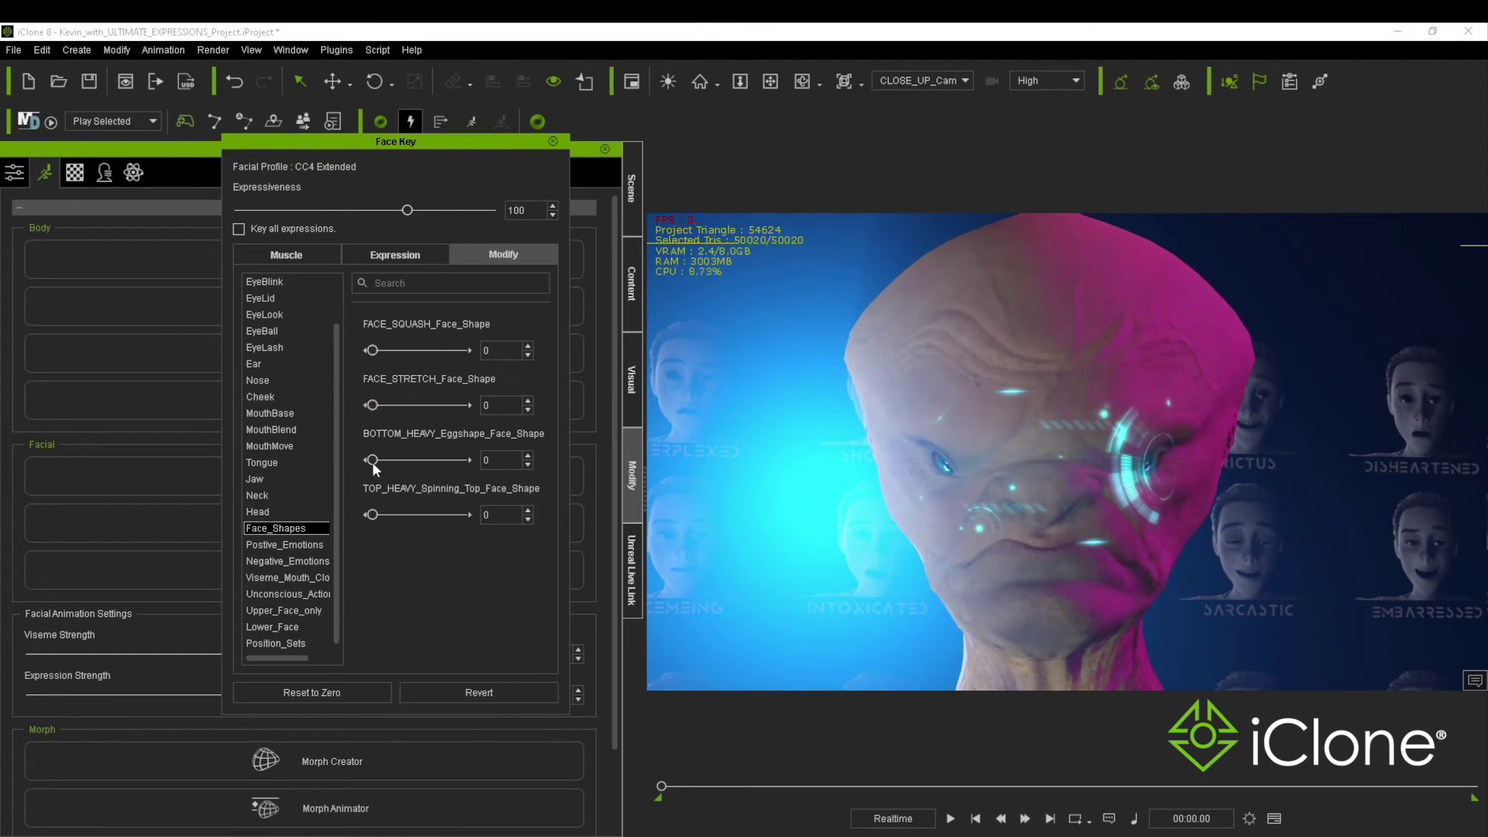
left_click_drag(372, 462, 311, 445)
left_click_drag(389, 514, 486, 523)
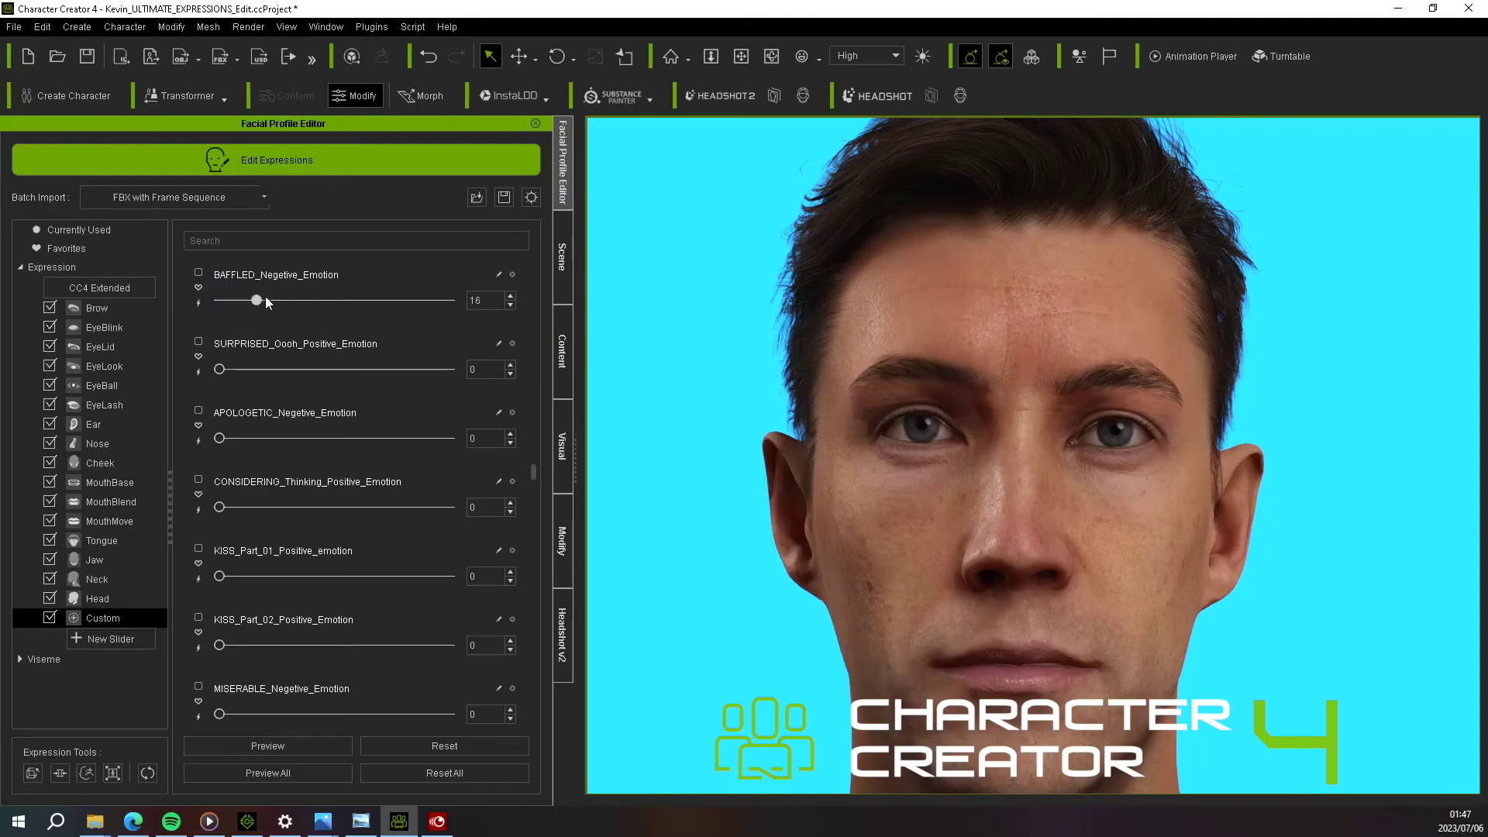
Step: In Character Creator 4, set the BAFFLED_Negetive_Emotion expression to 100 and reset the CC_Base_EyeOcclusion mesh
left_click_drag(265, 301, 450, 300)
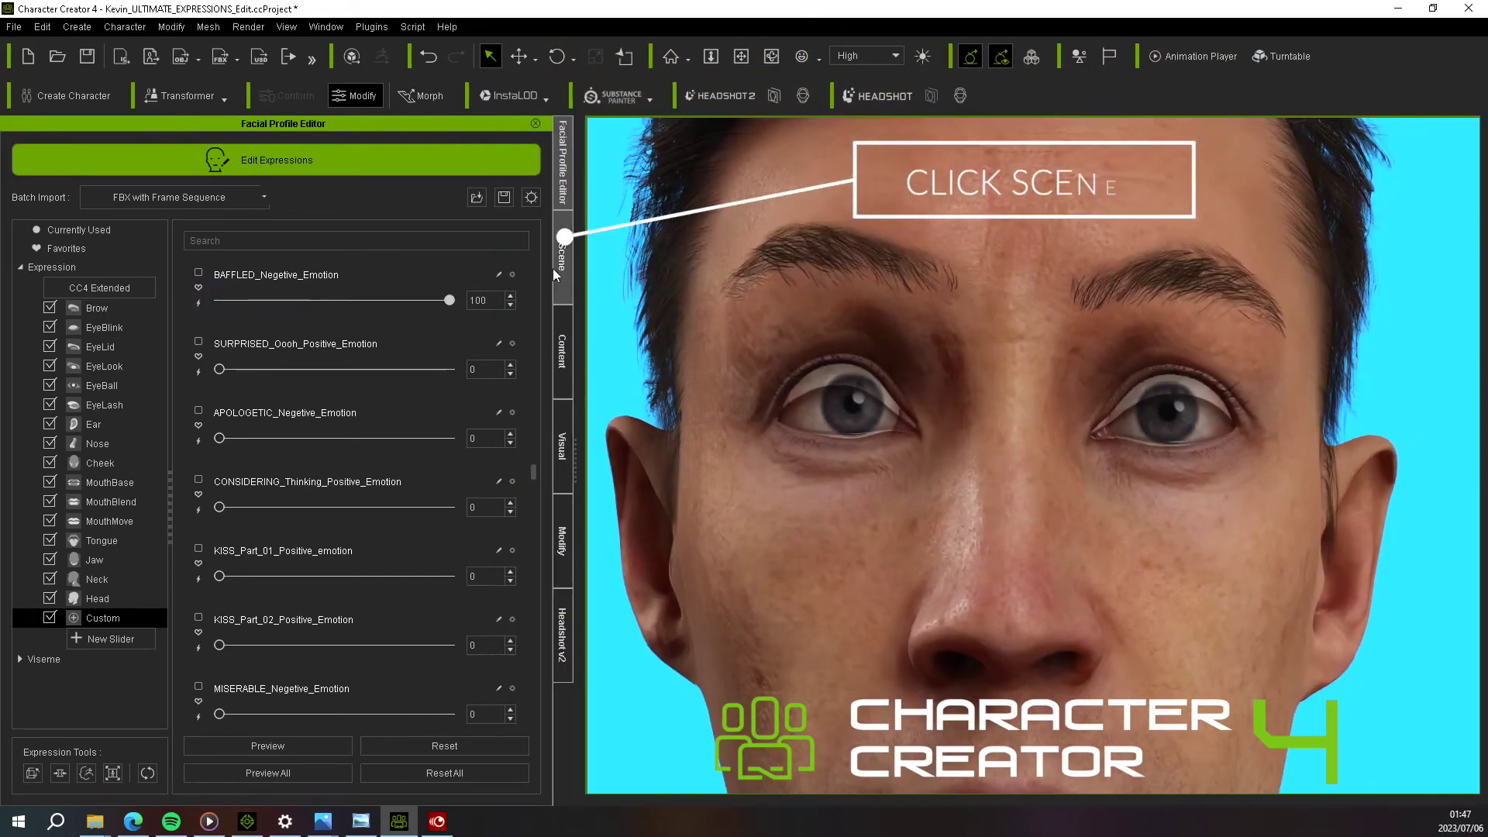
left_click(554, 272)
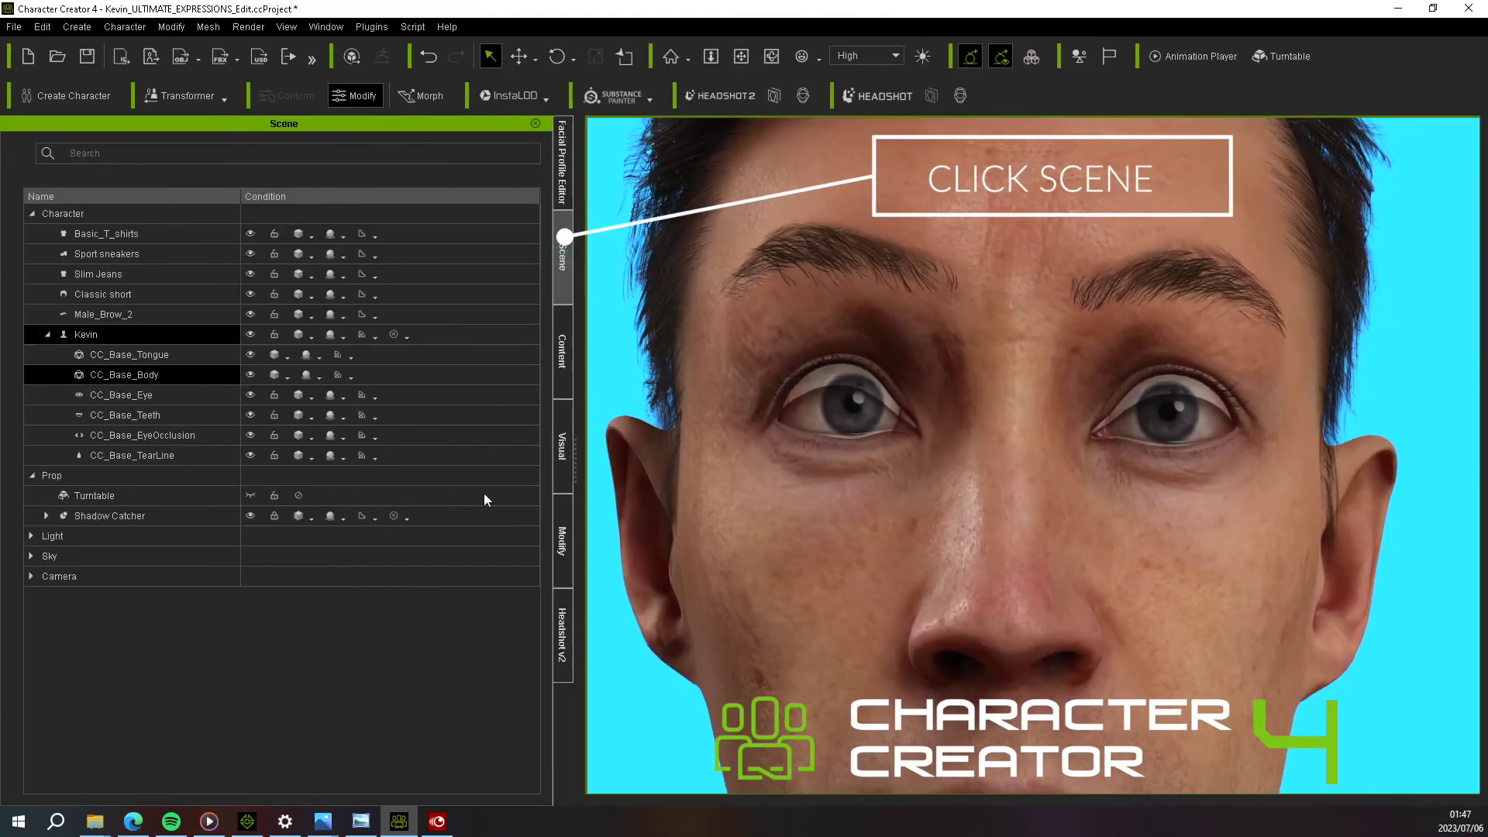
left_click(187, 437)
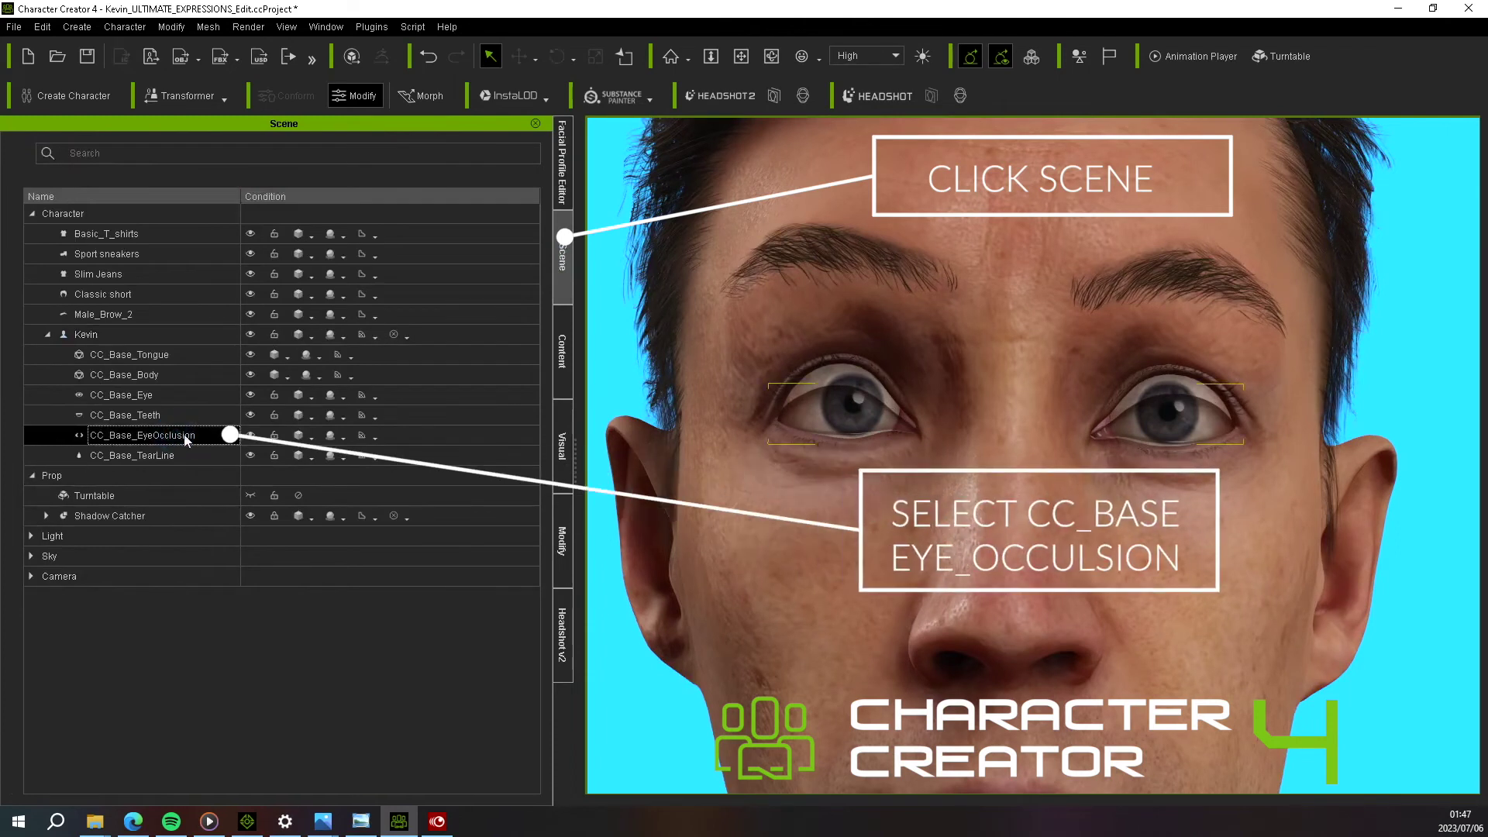
left_click(559, 541)
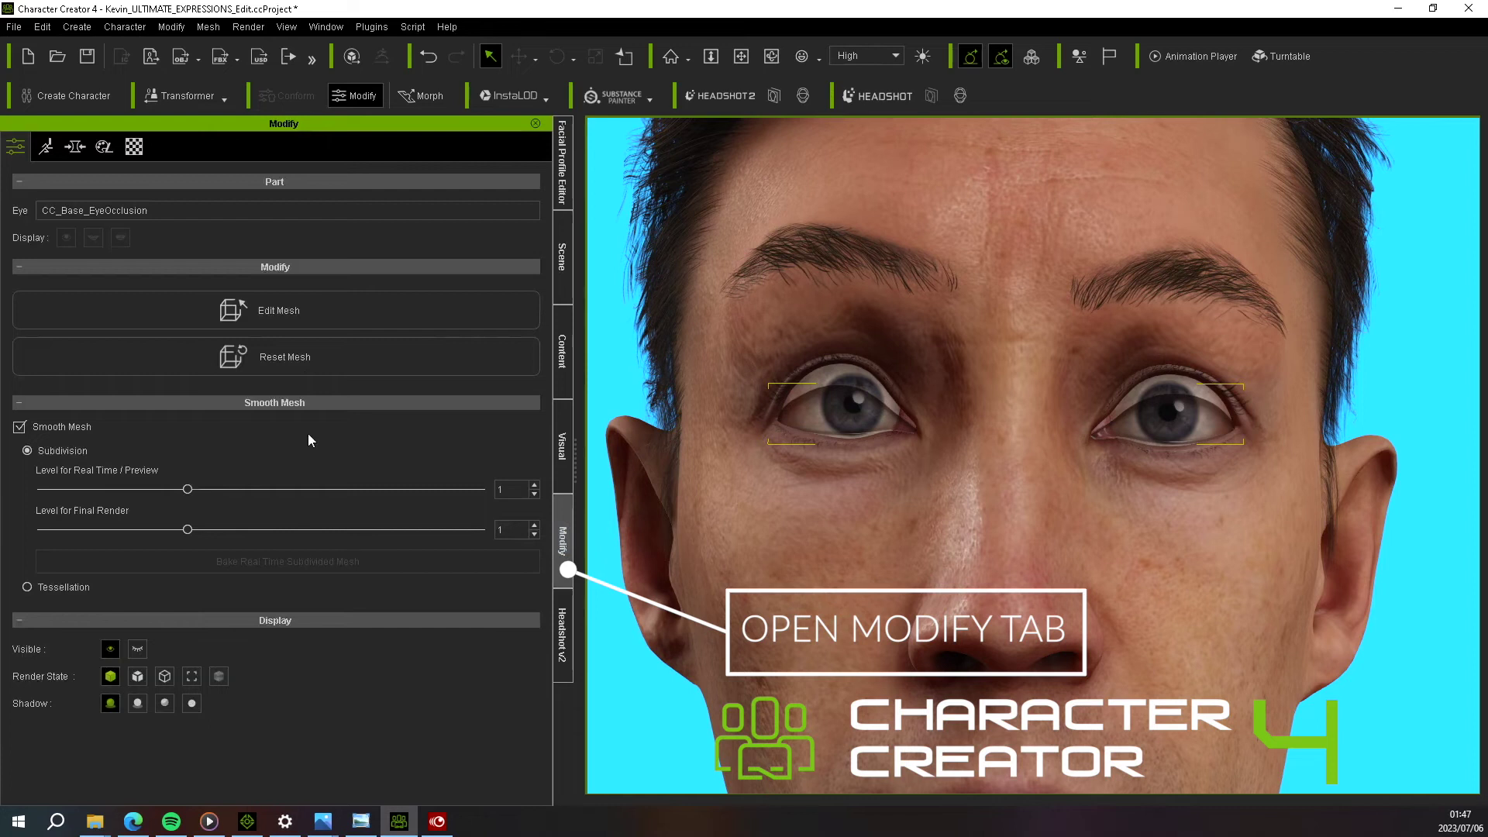
left_click(286, 362)
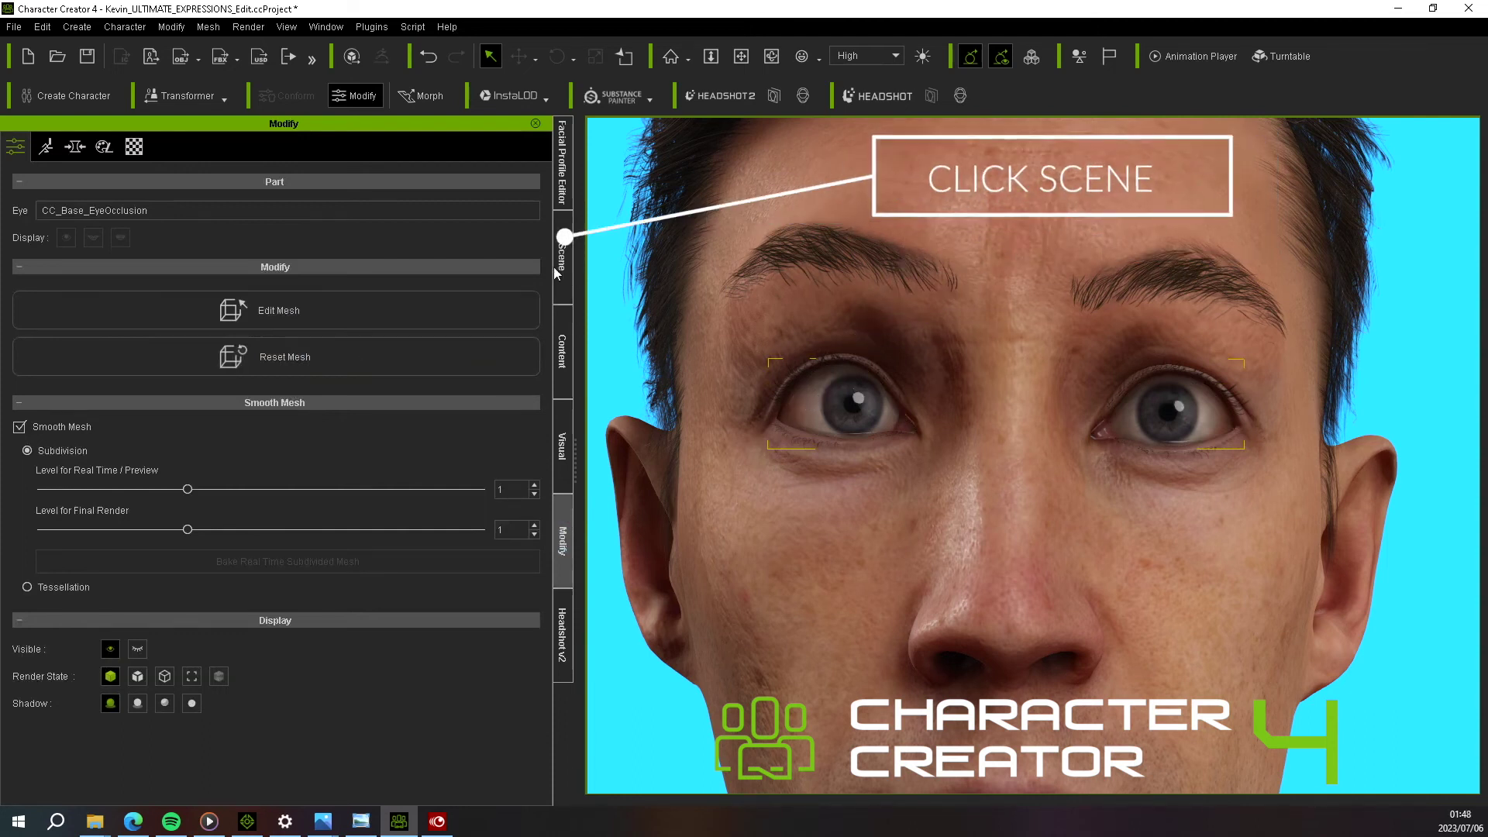
Step: Select the CC_Base_TearLine part of the character and reset its mesh
left_click(561, 260)
left_click(225, 455)
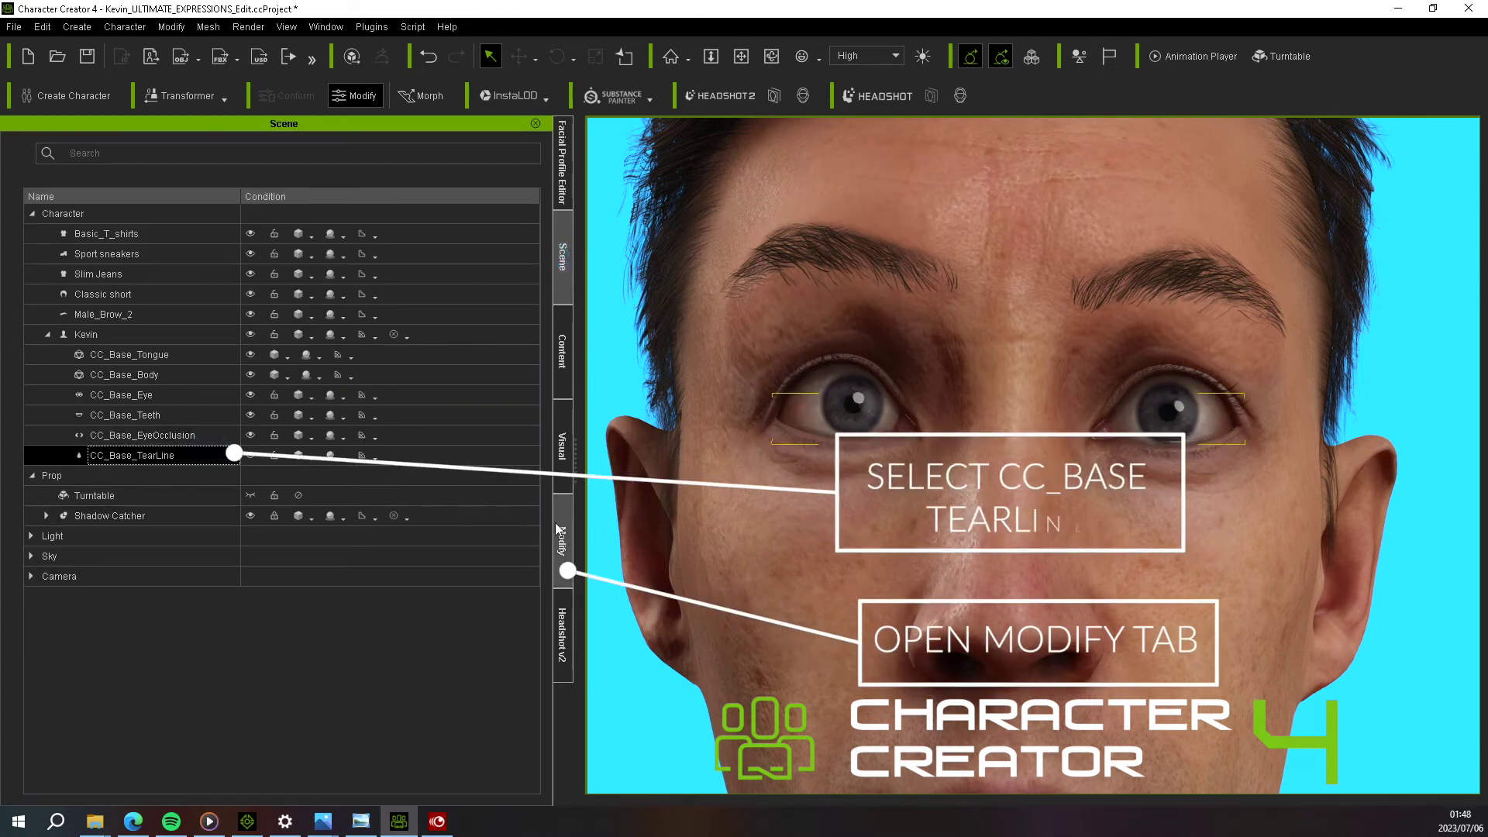
left_click(558, 530)
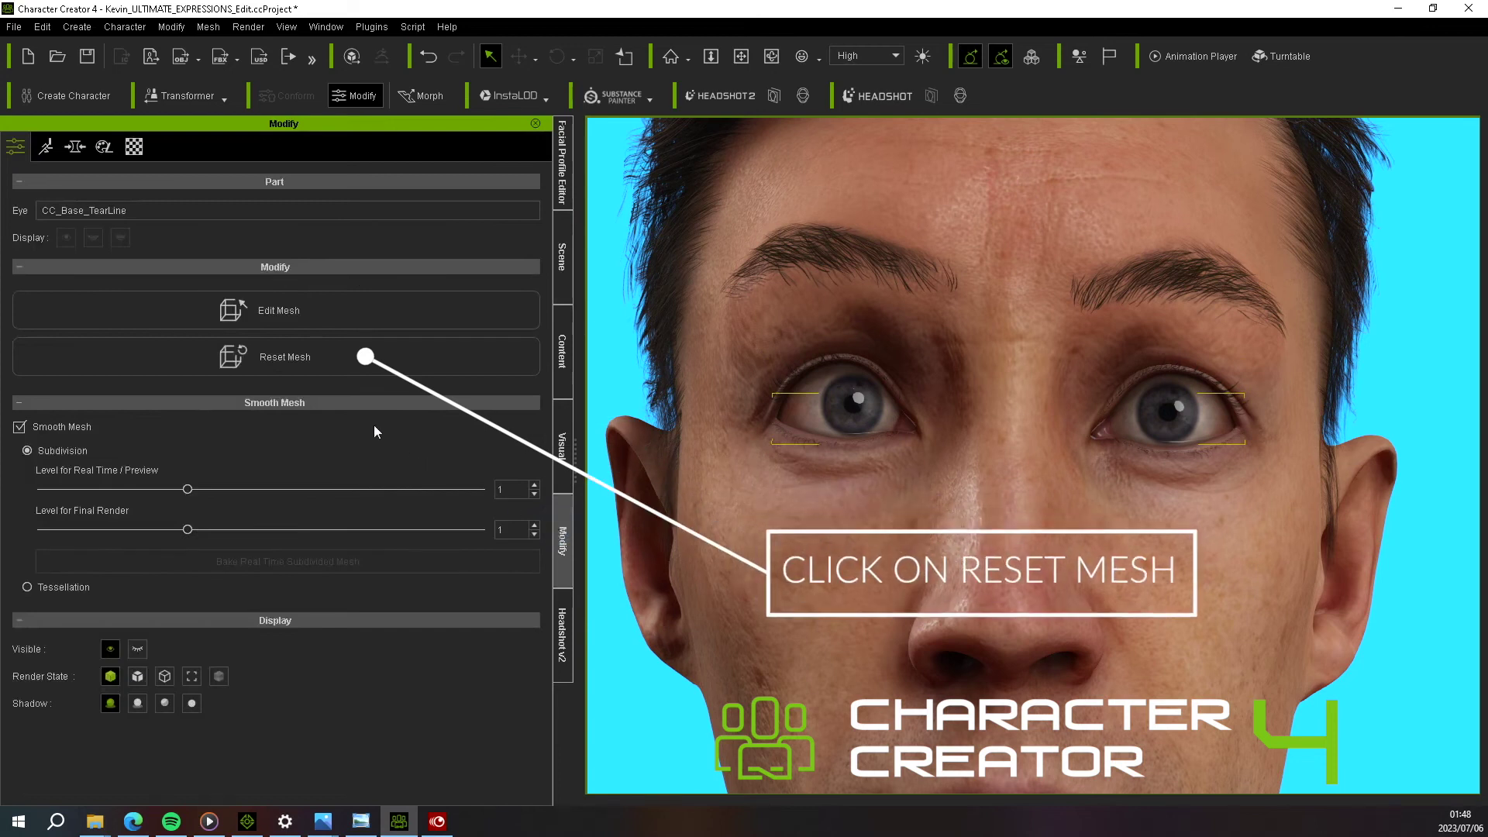
left_click(319, 358)
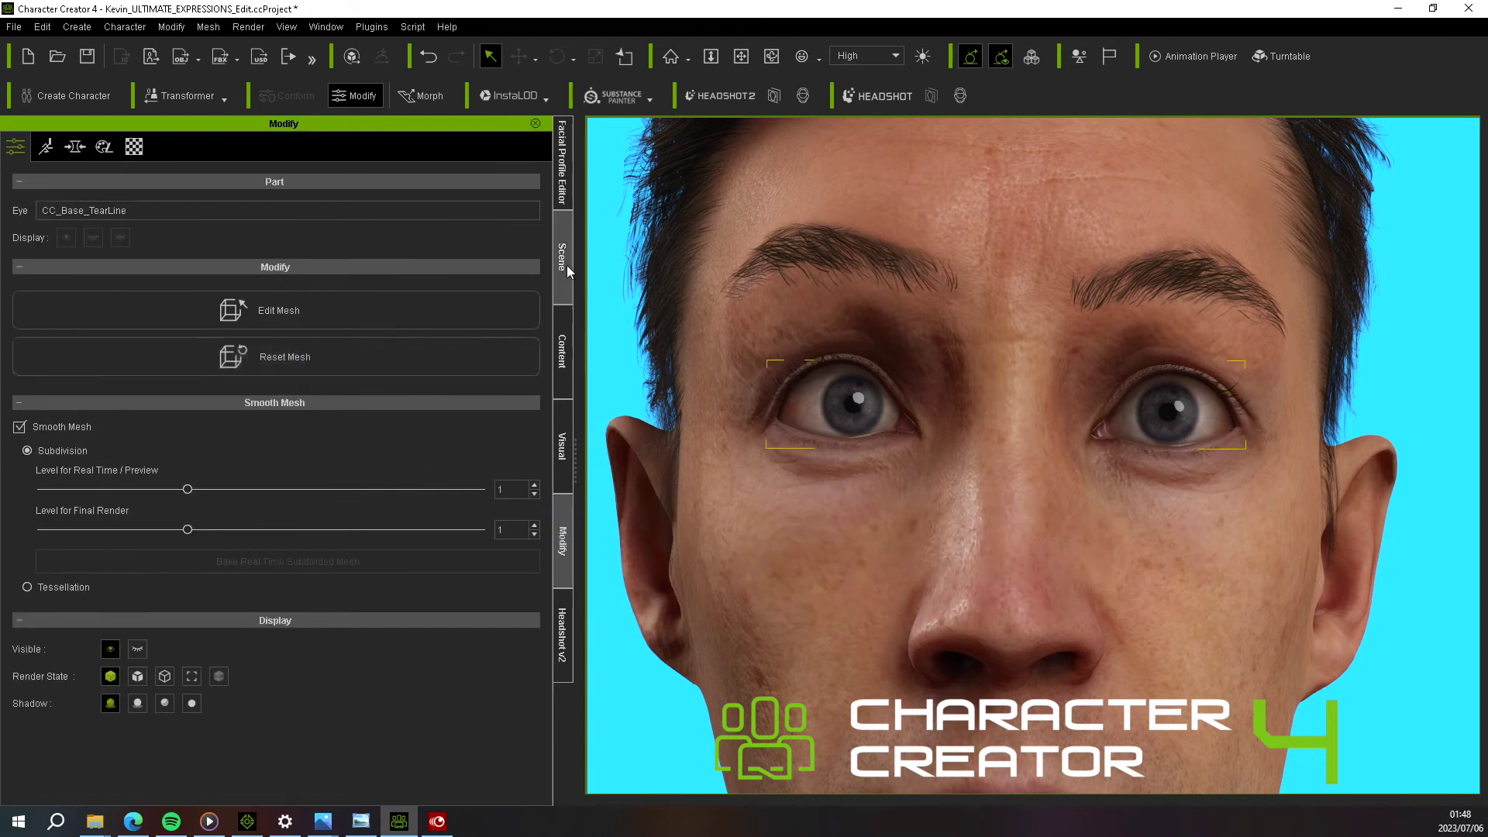
Step: Update the BAFFLED_Negetive_Emotion expression in the facial profile with the corrected eye meshes and return its slider to 0
left_click(571, 190)
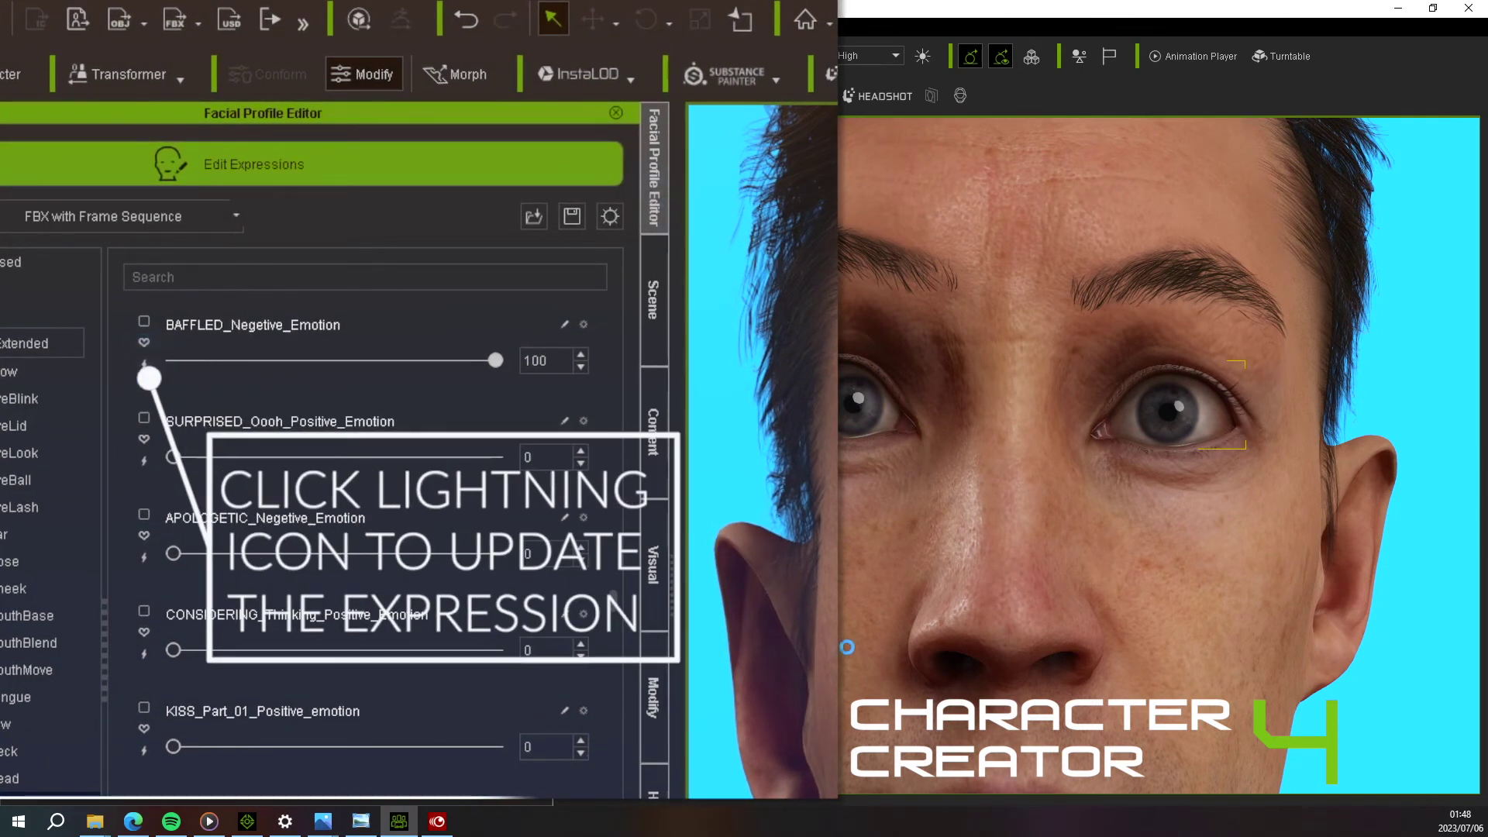
left_click(144, 364)
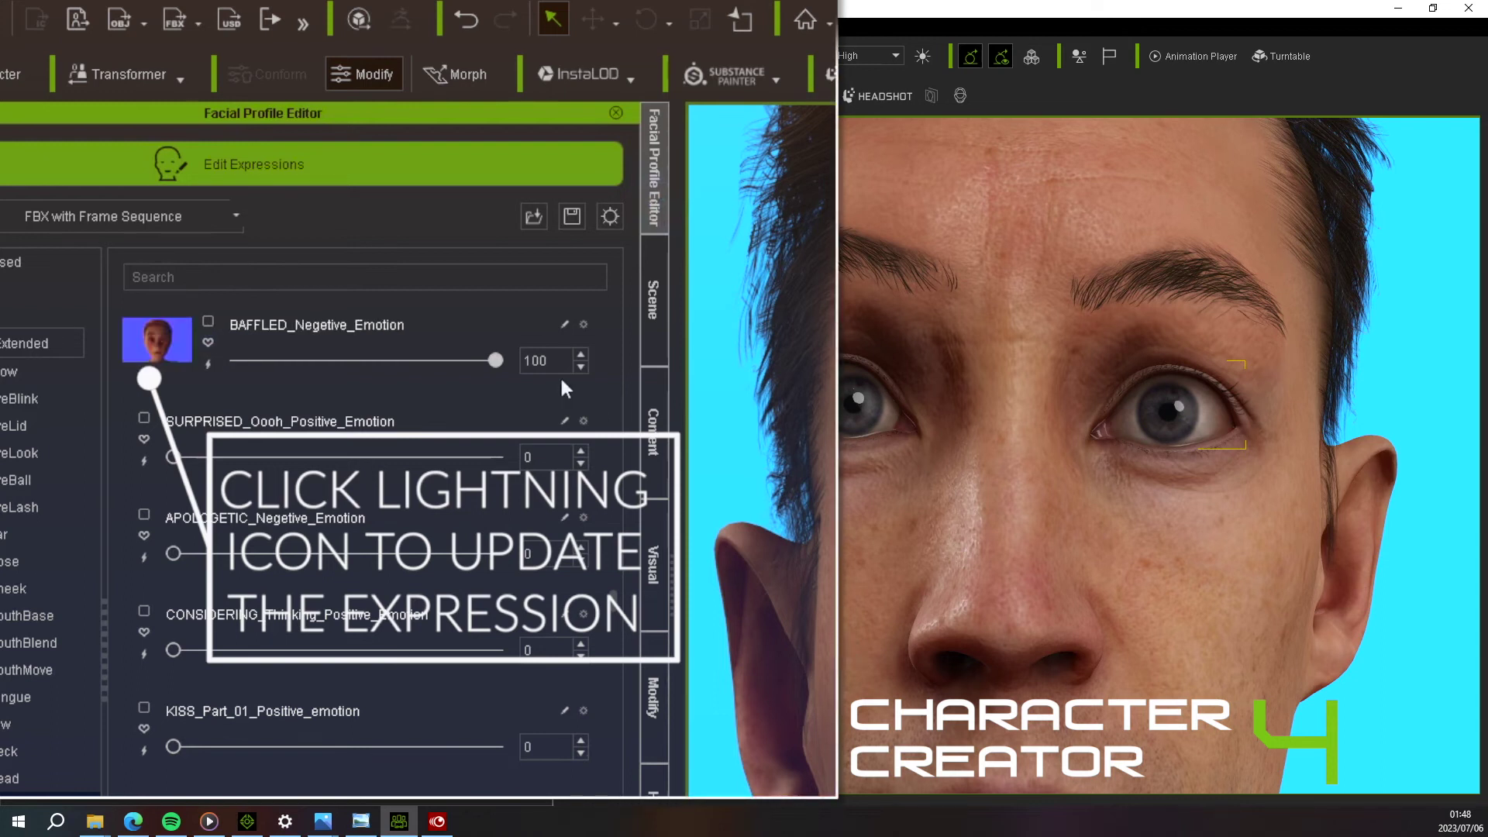
left_click_drag(496, 360, 134, 400)
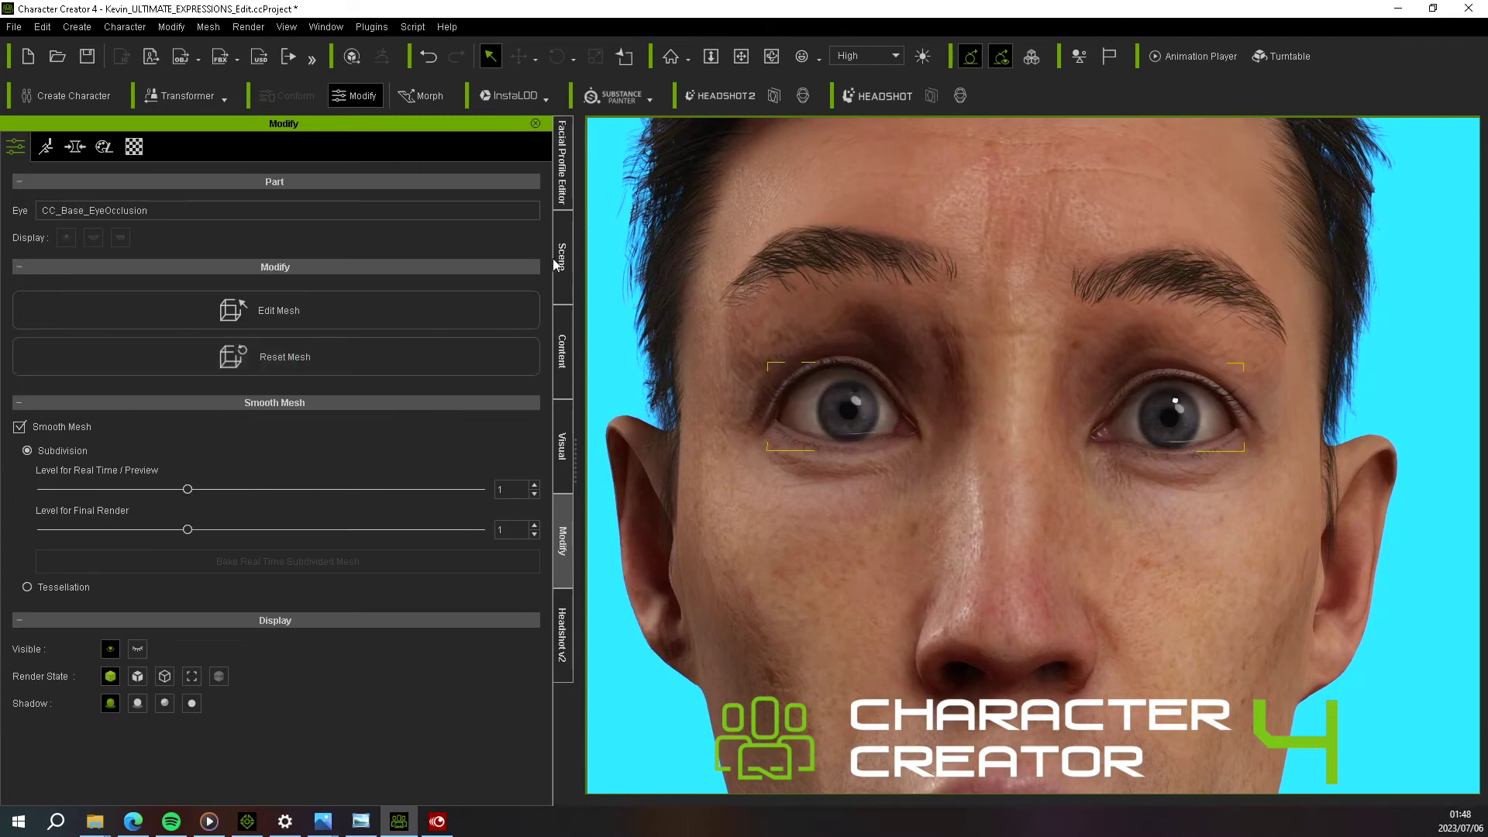
Step: Select the CC_Base_TearLine part again and open its mesh modification settings
left_click(562, 256)
left_click(194, 455)
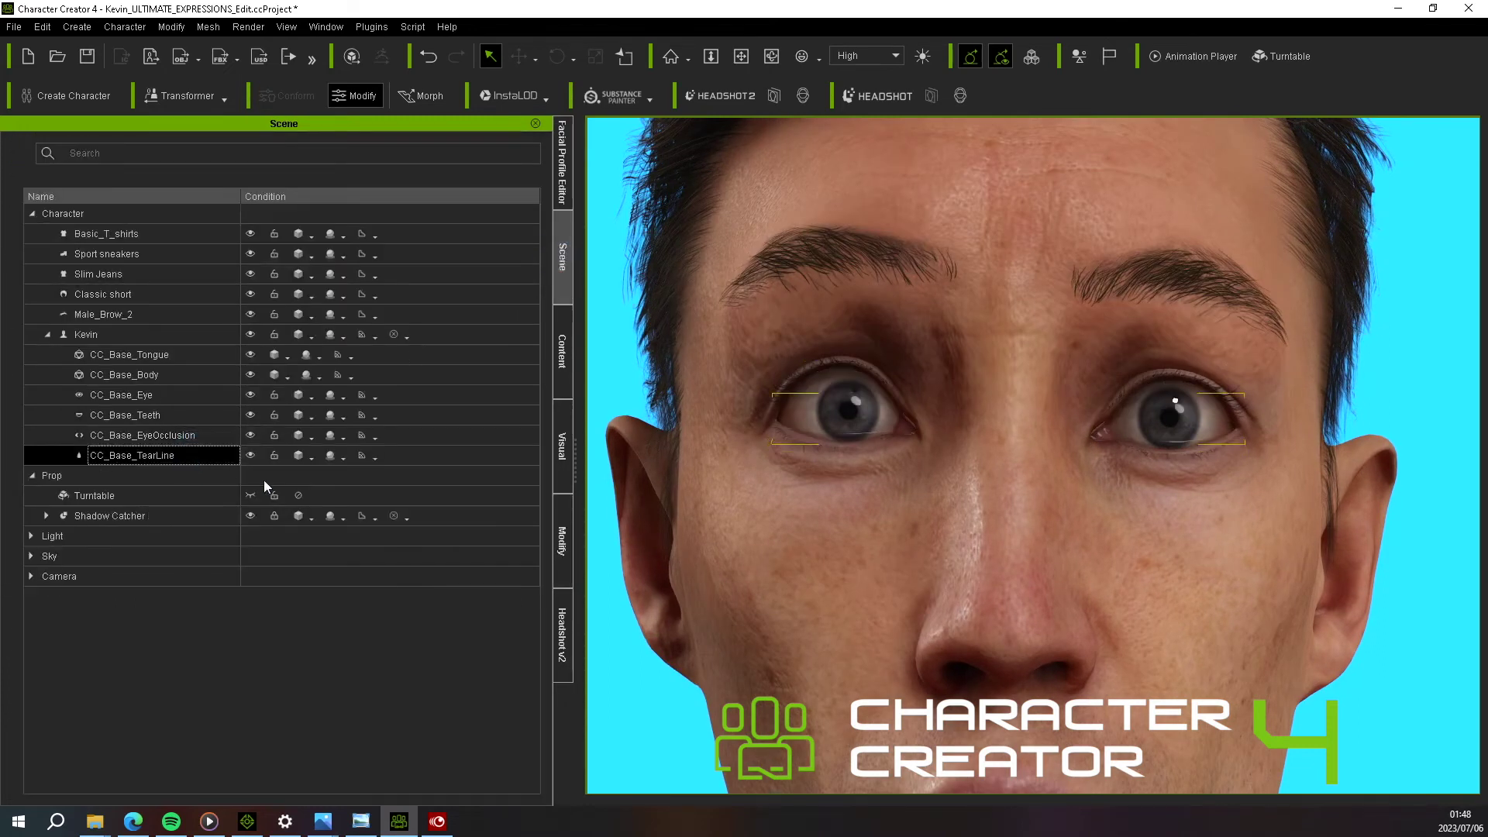
left_click(559, 552)
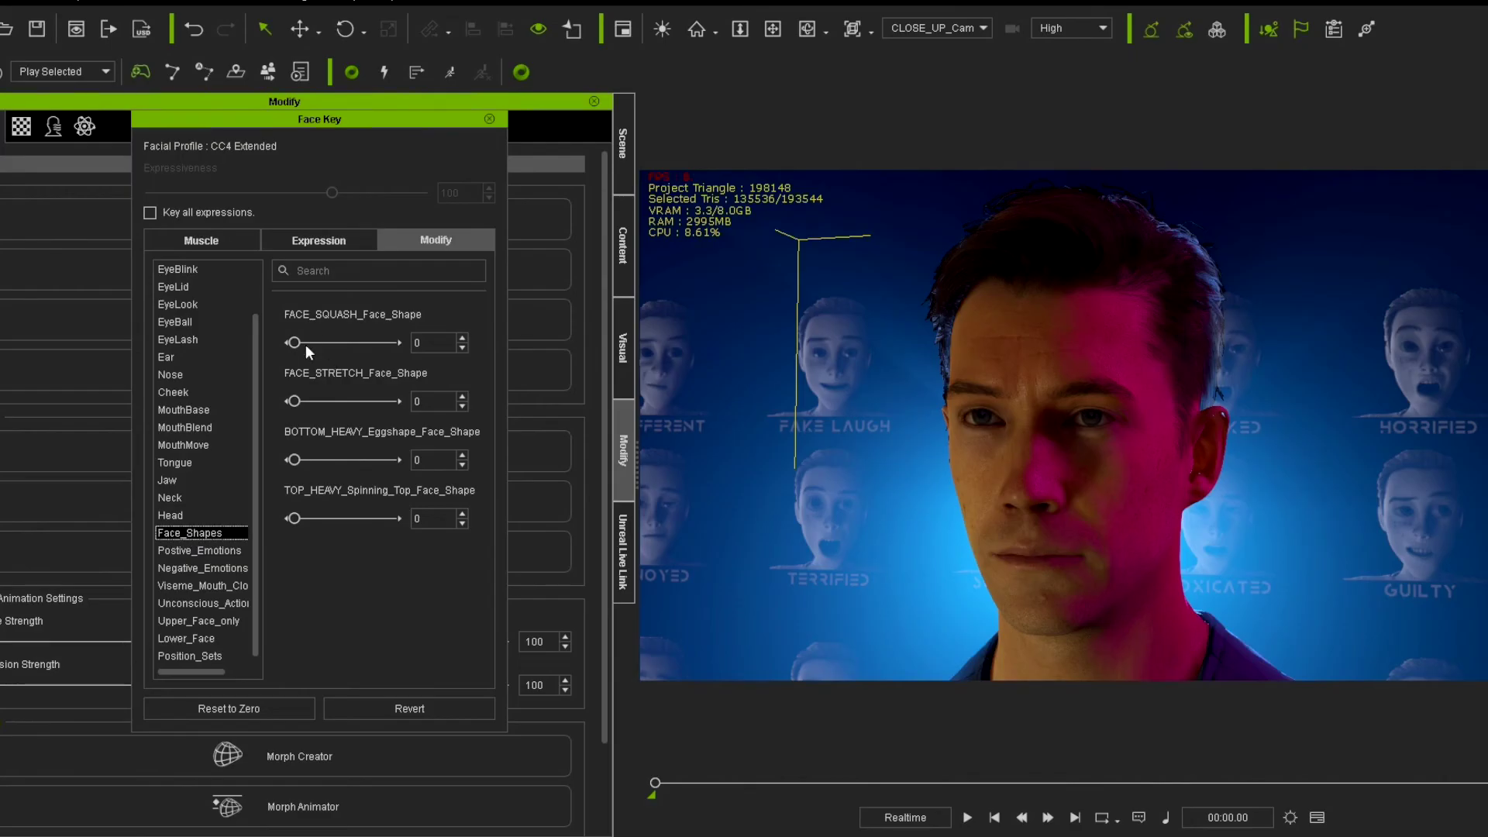
Step: In iClone, preview each Face_Shapes expression in turn, including FACE_STRETCH at 100 and the squash, bottom-heavy and top-heavy shapes, returning each slider to 0
left_click_drag(293, 343, 158, 364)
left_click_drag(294, 401, 464, 415)
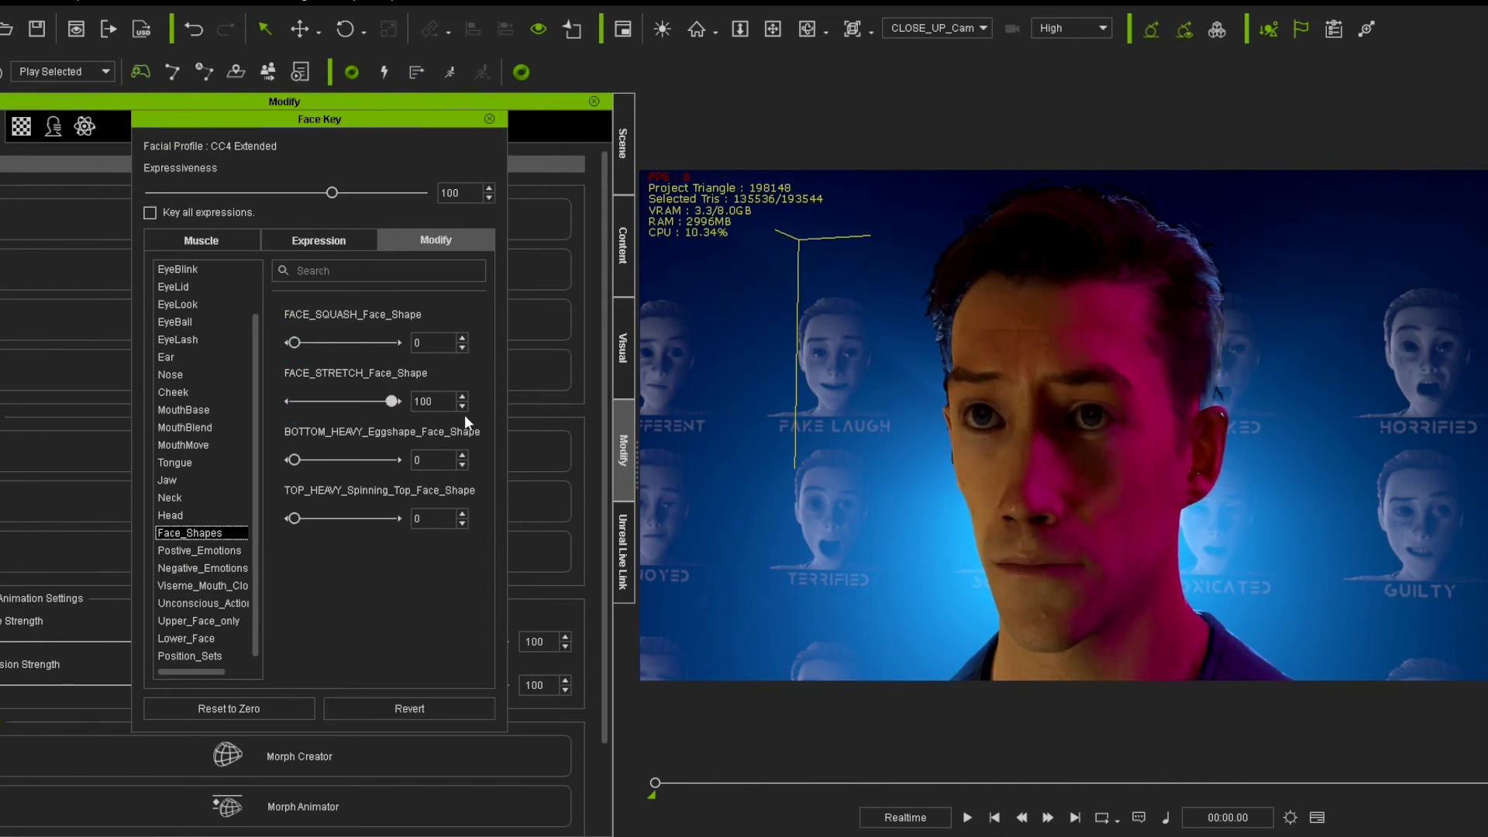
left_click_drag(352, 417, 49, 417)
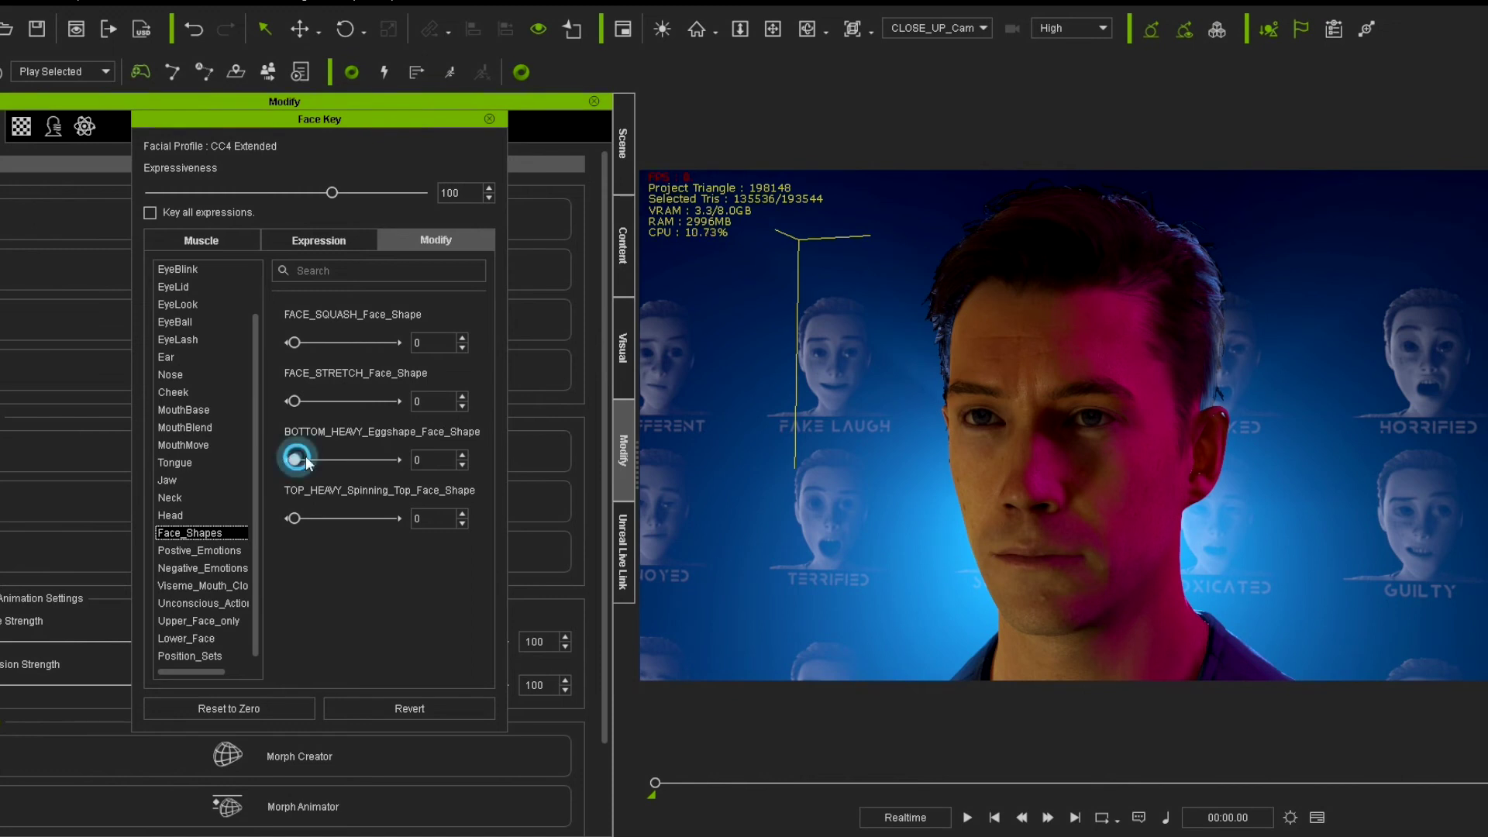
left_click_drag(295, 460, 121, 462)
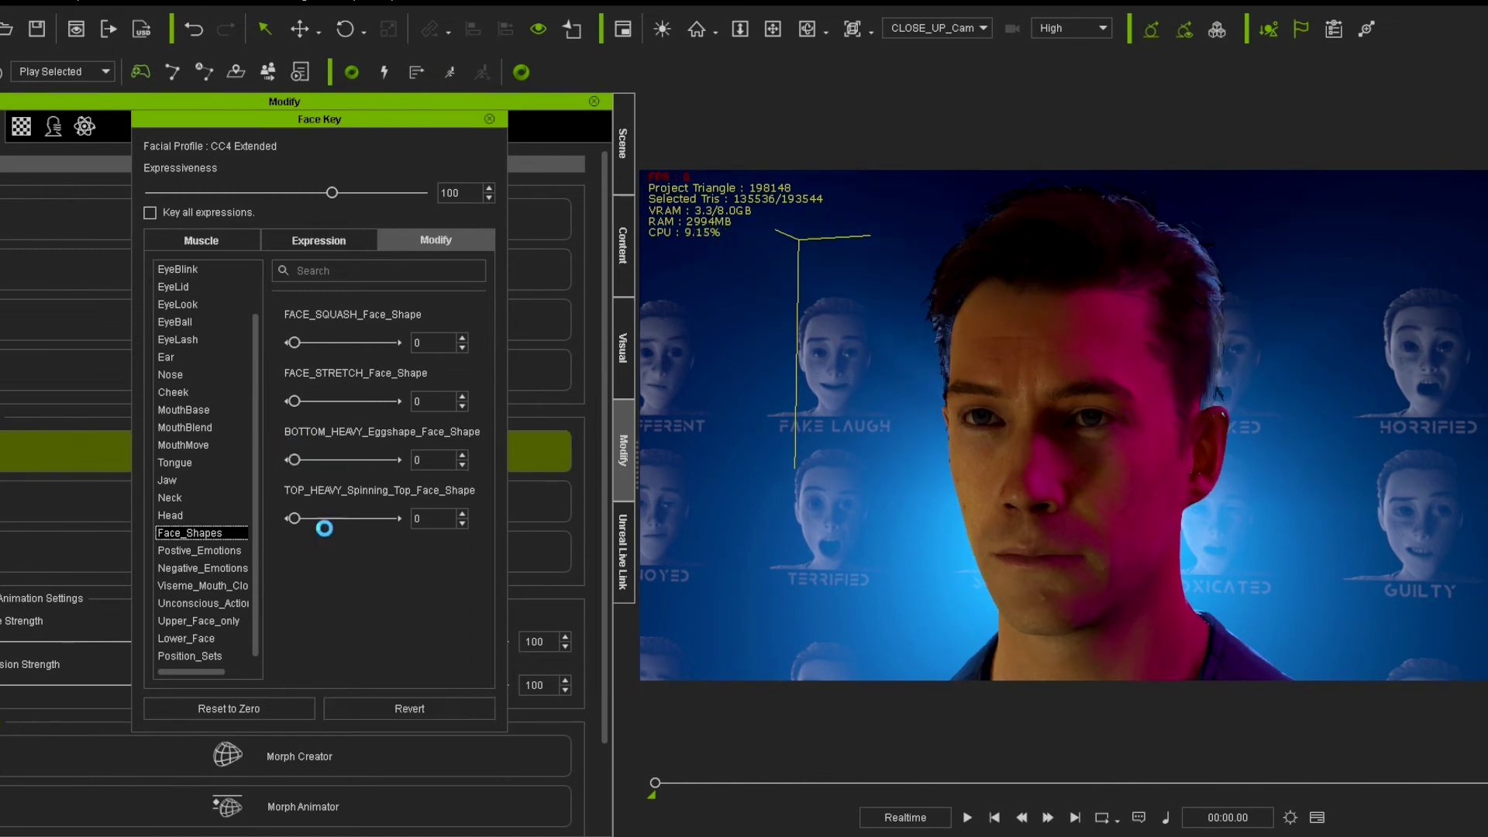
left_click_drag(296, 518, 496, 527)
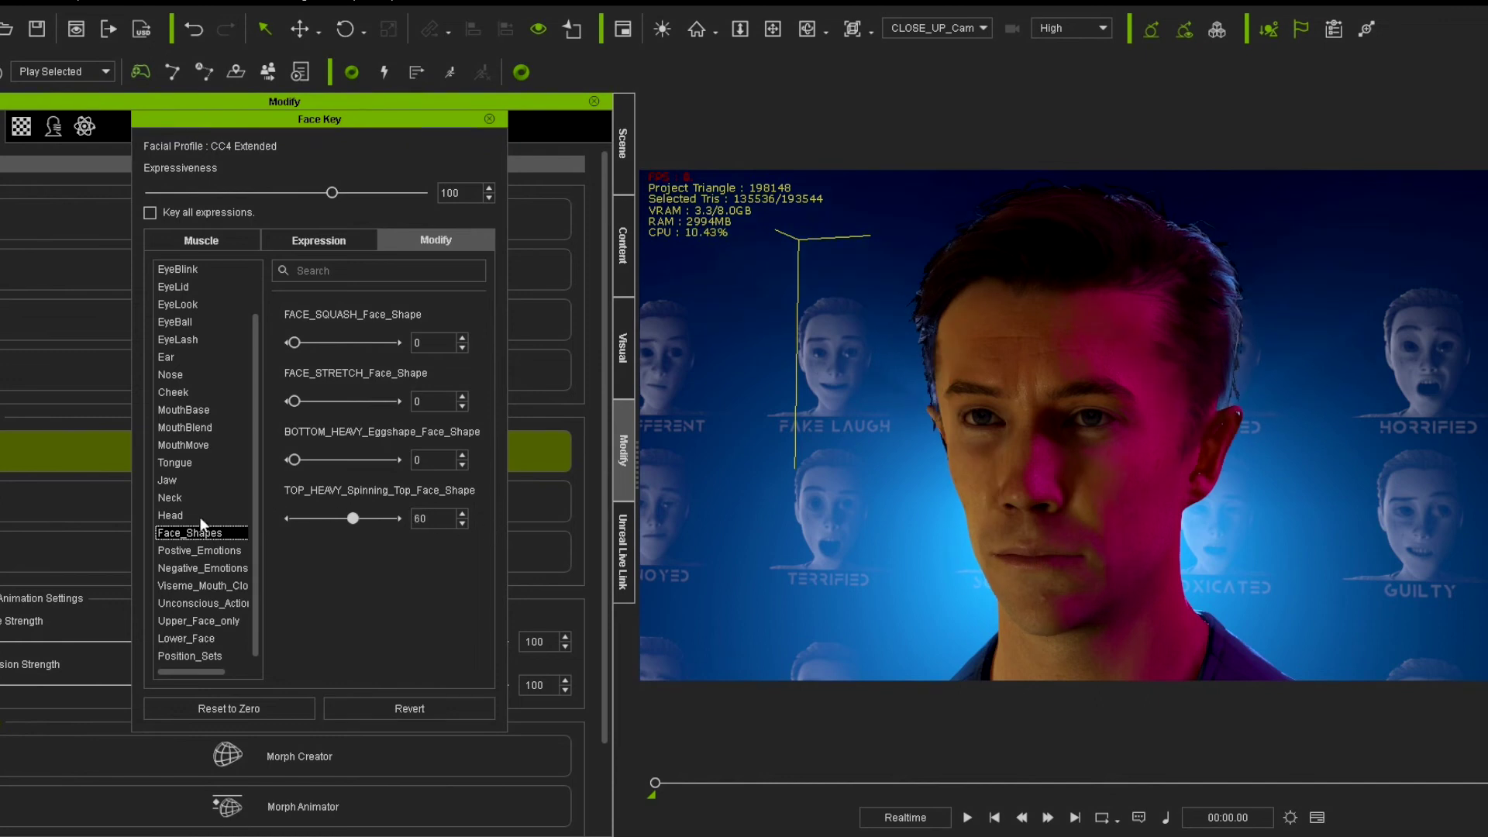
Step: Preview BIG_LAUGH, CONSIDERING at 100, CRAZY_Tongue_out and CROSS_EYED at 100 from the Postive_Emotions category, returning each slider to 0
left_click(189, 552)
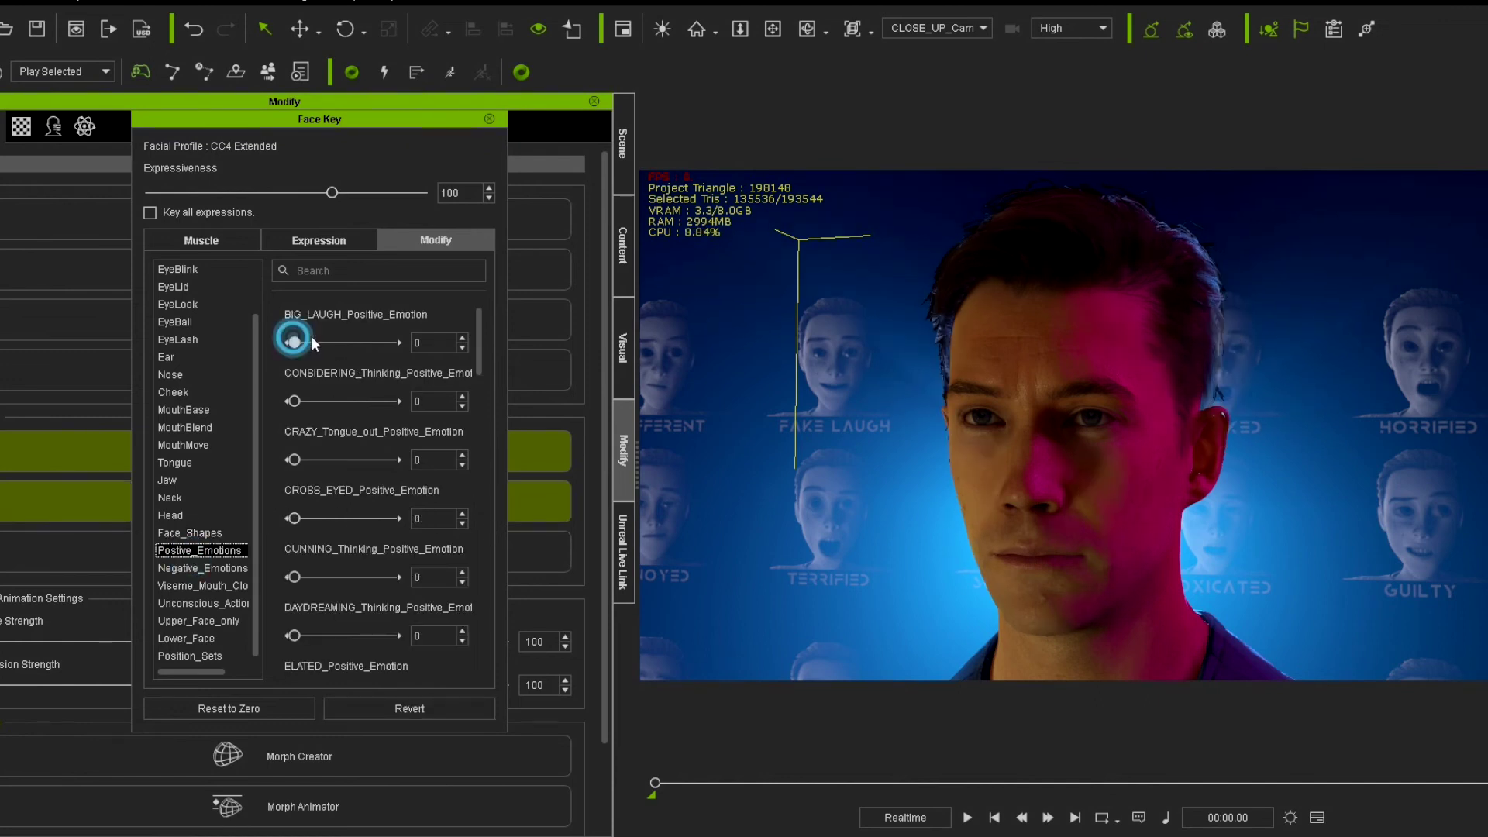
left_click_drag(294, 341, 243, 352)
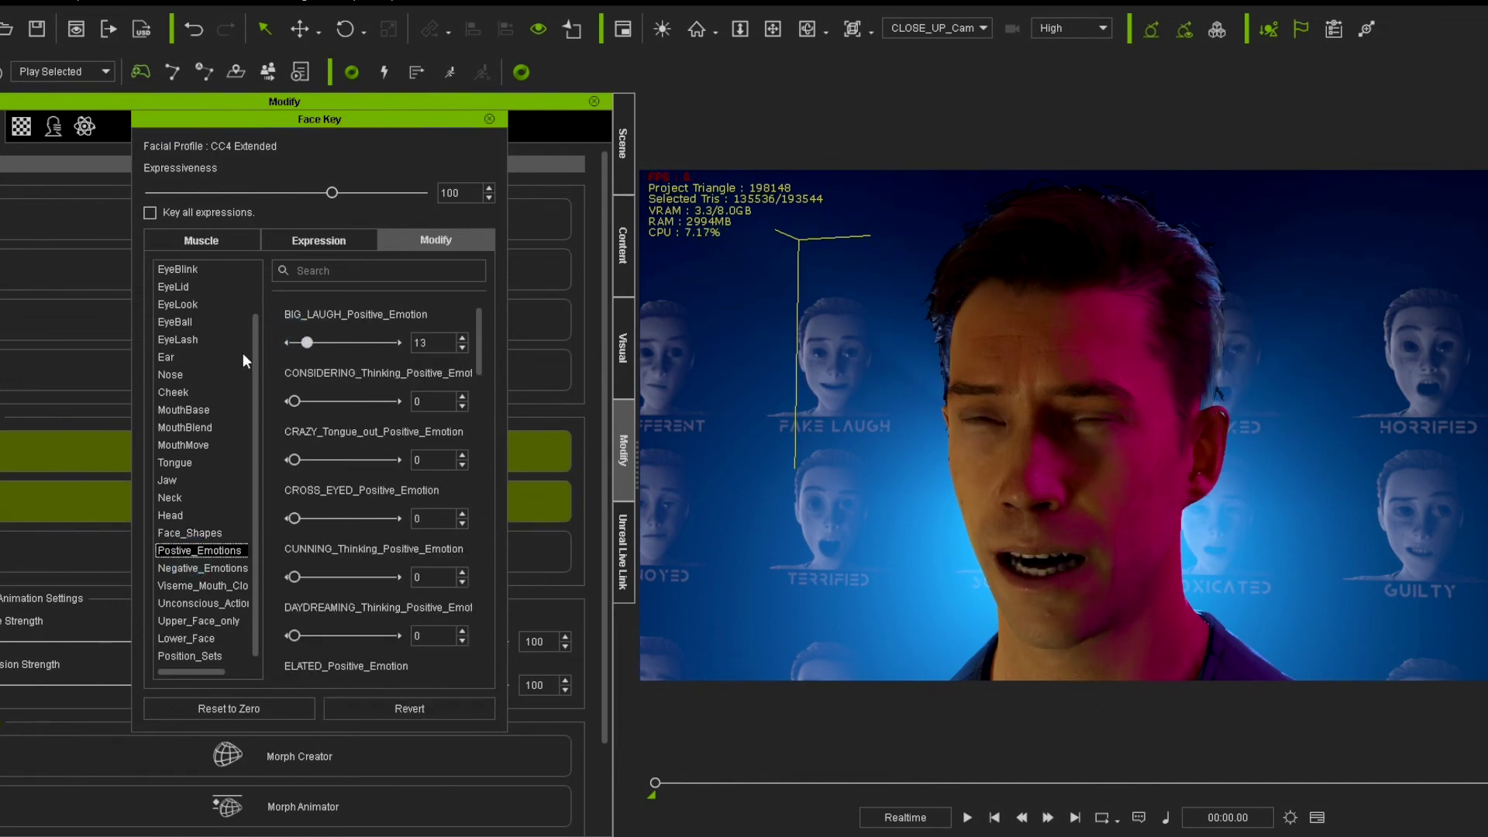
left_click_drag(291, 397, 479, 425)
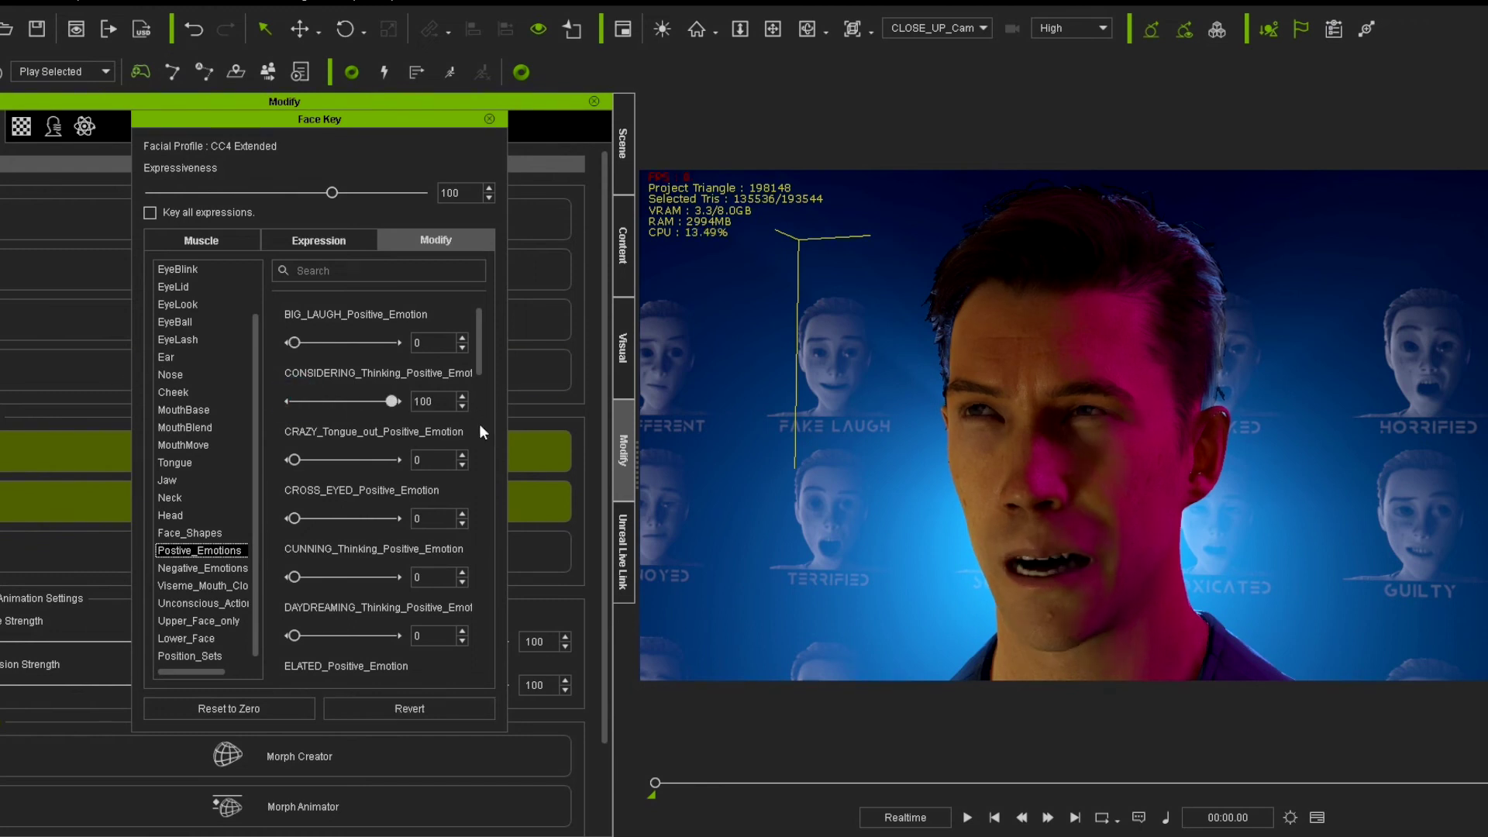
left_click_drag(391, 401, 115, 417)
left_click_drag(294, 460, 520, 471)
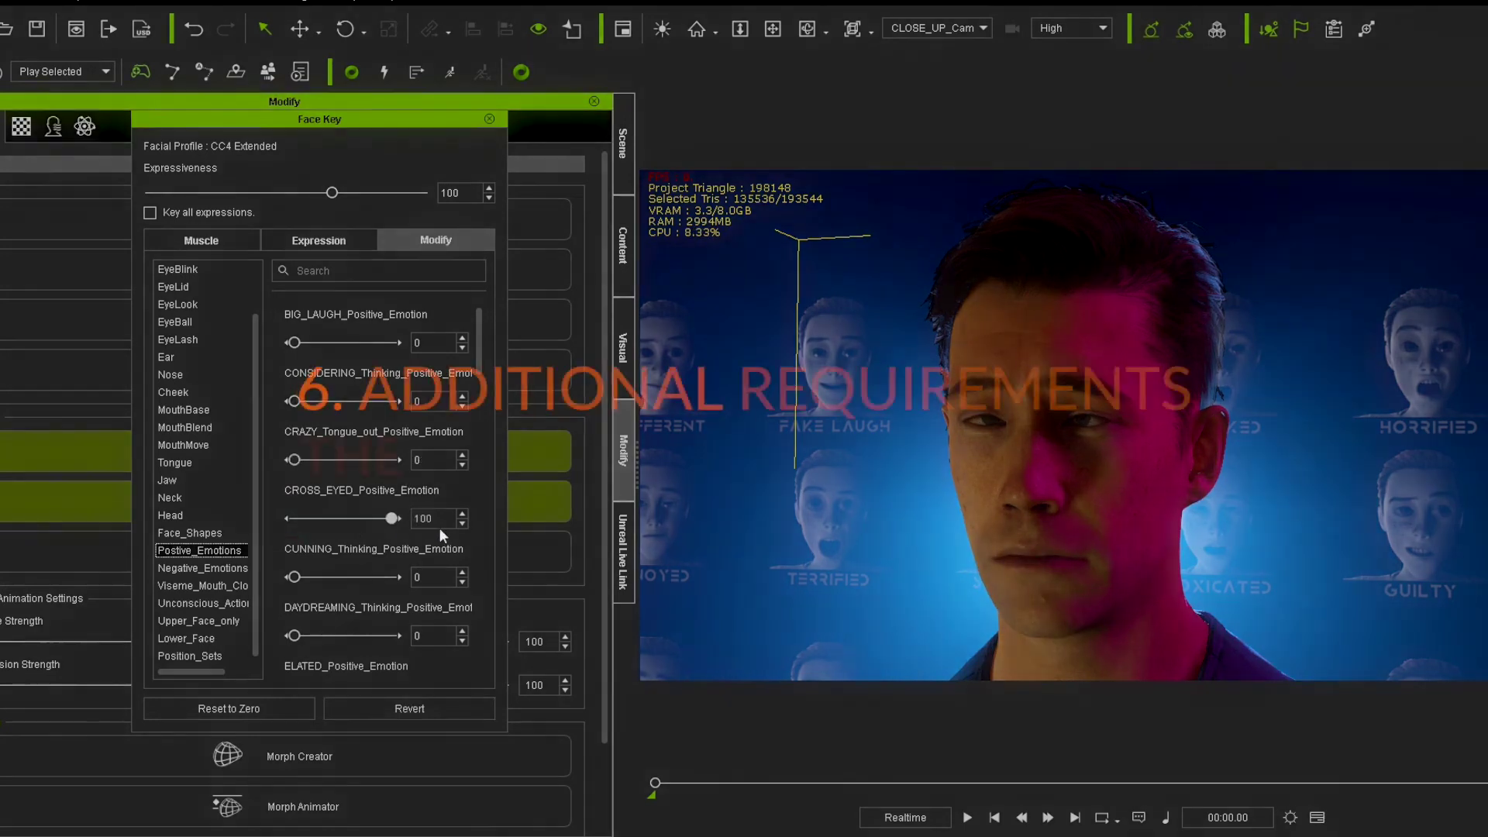
left_click_drag(391, 519, 169, 527)
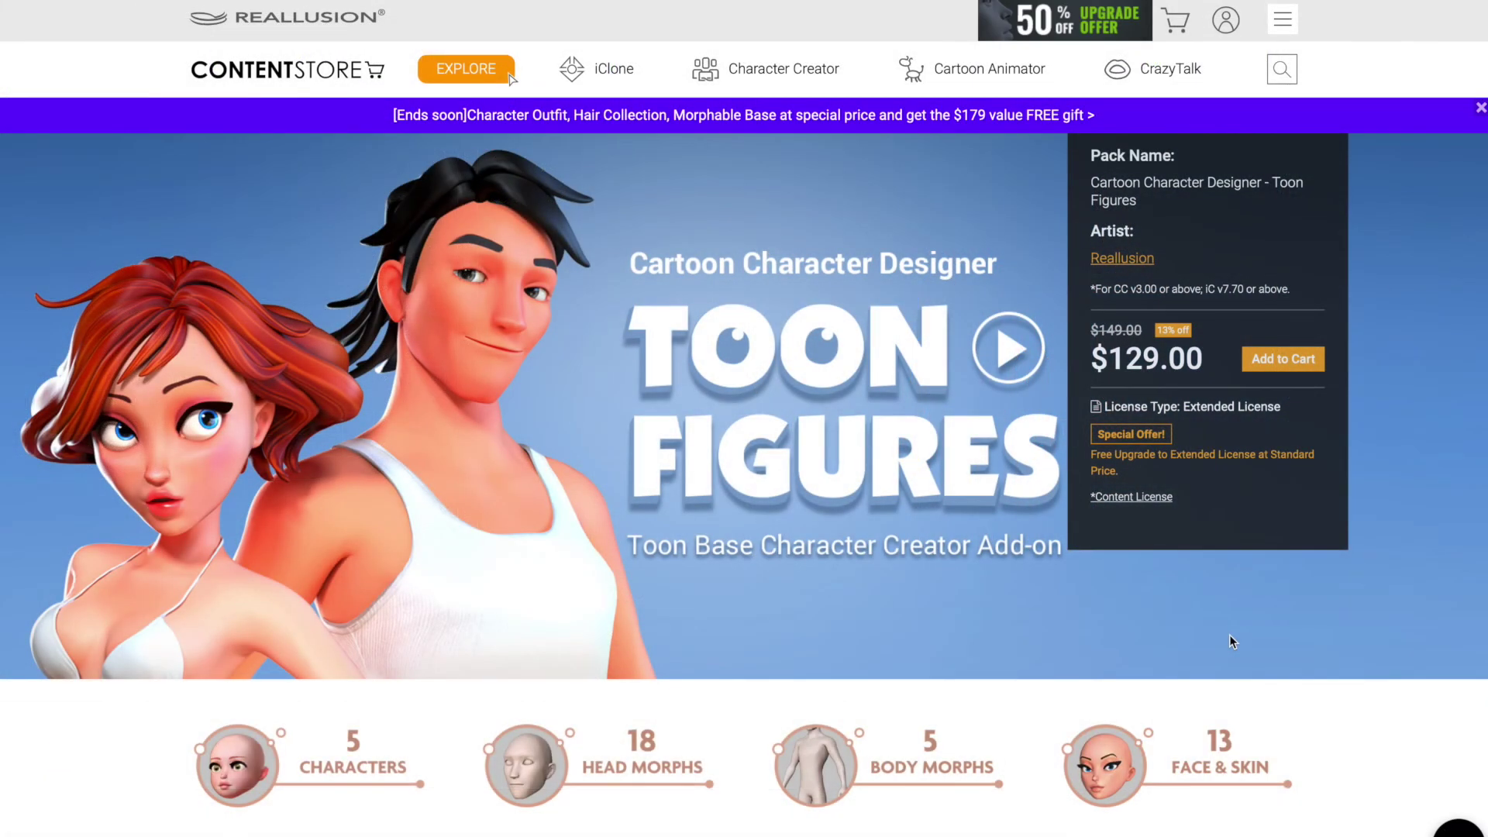
Step: Switch to the web browser and examine the Reallusion product pages for Toon Figures, Headshot Morph 1000+ and Headshot 2
scroll(1231, 640, "down", 6)
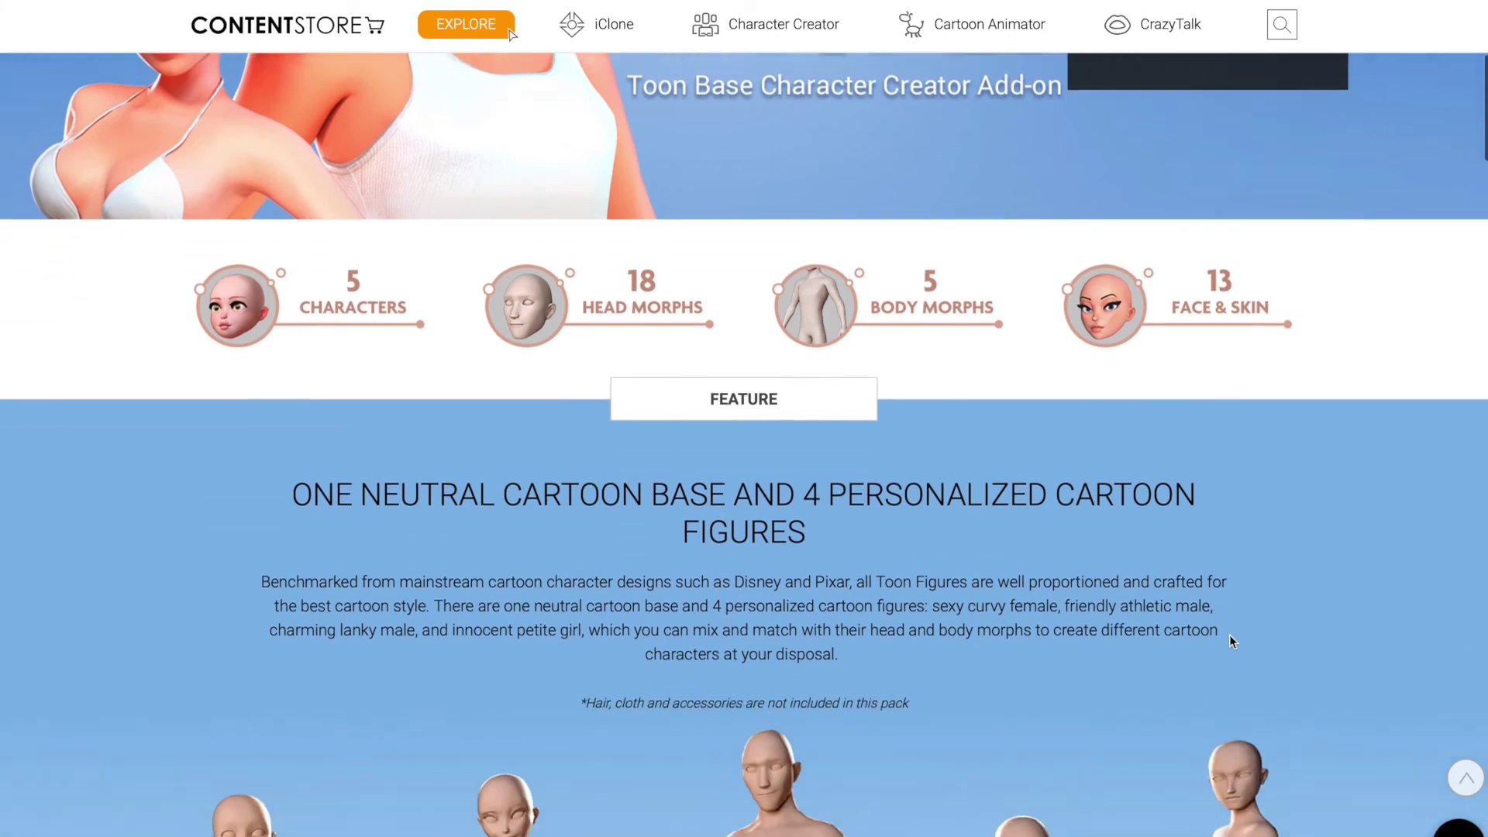
scroll(1231, 641, "down", 5)
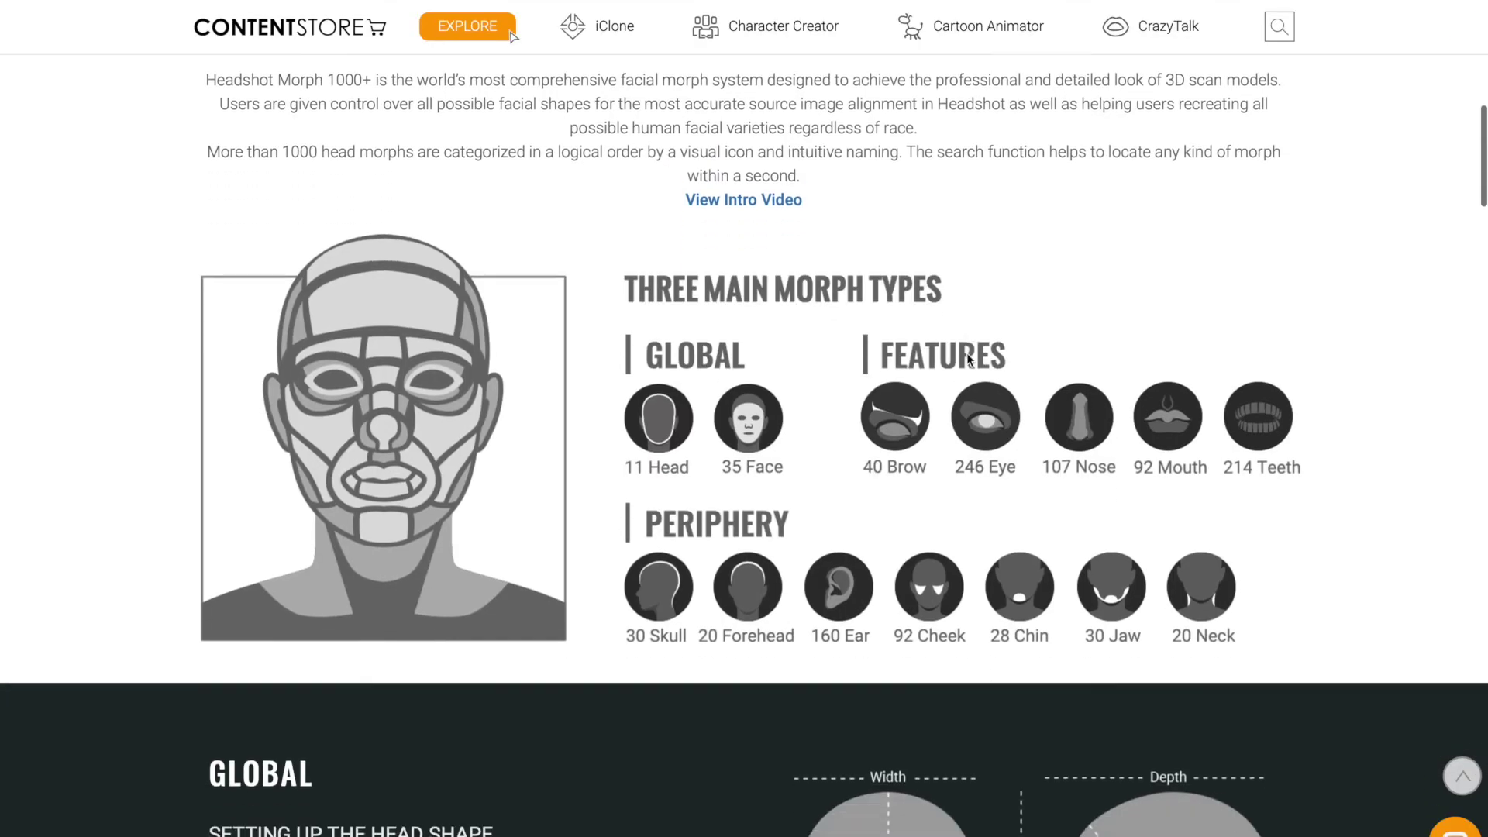
scroll(967, 359, "down", 3)
scroll(968, 359, "down", 5)
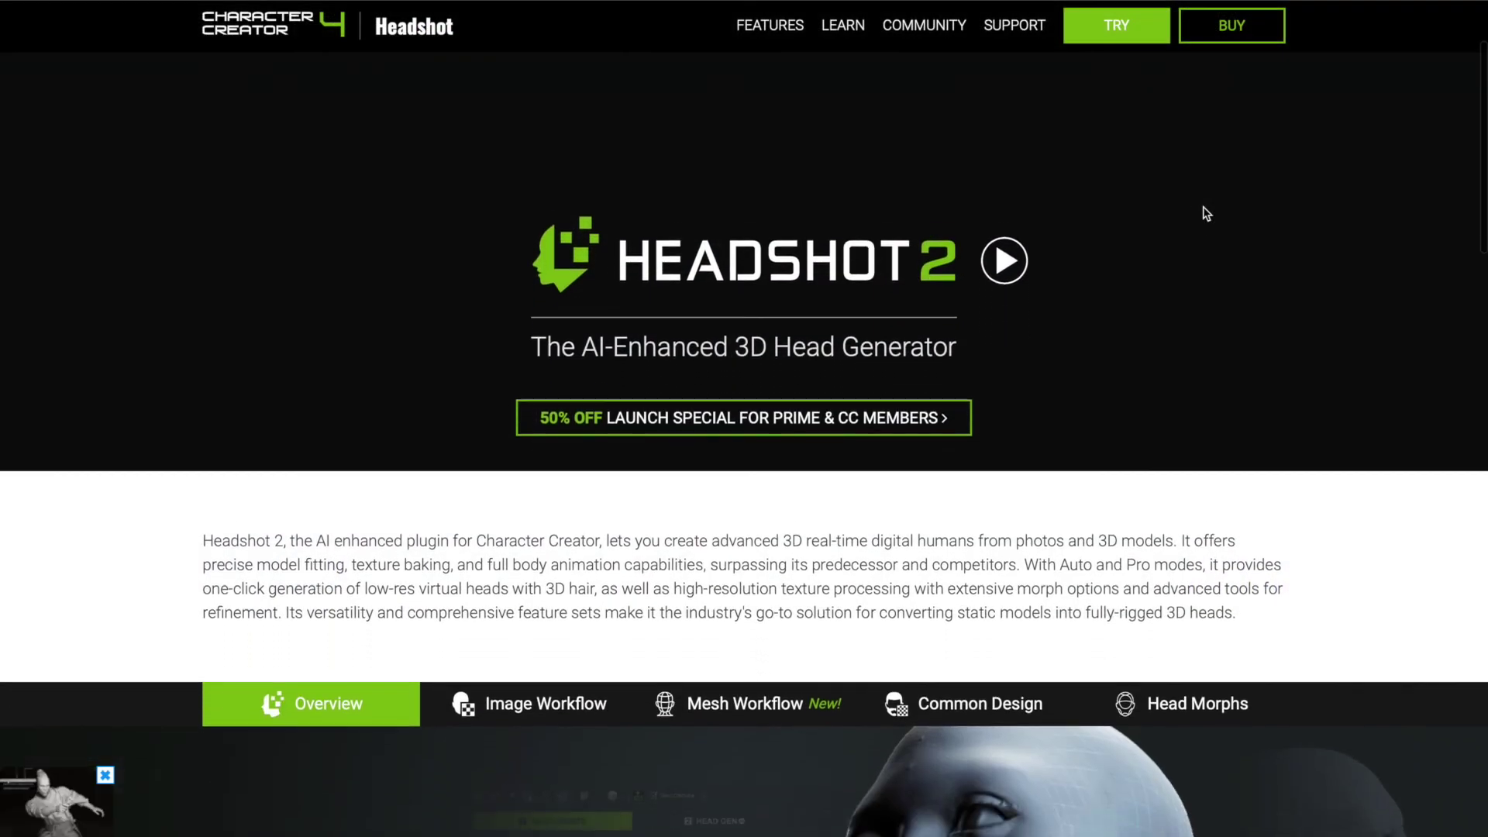
scroll(1204, 206, "down", 5)
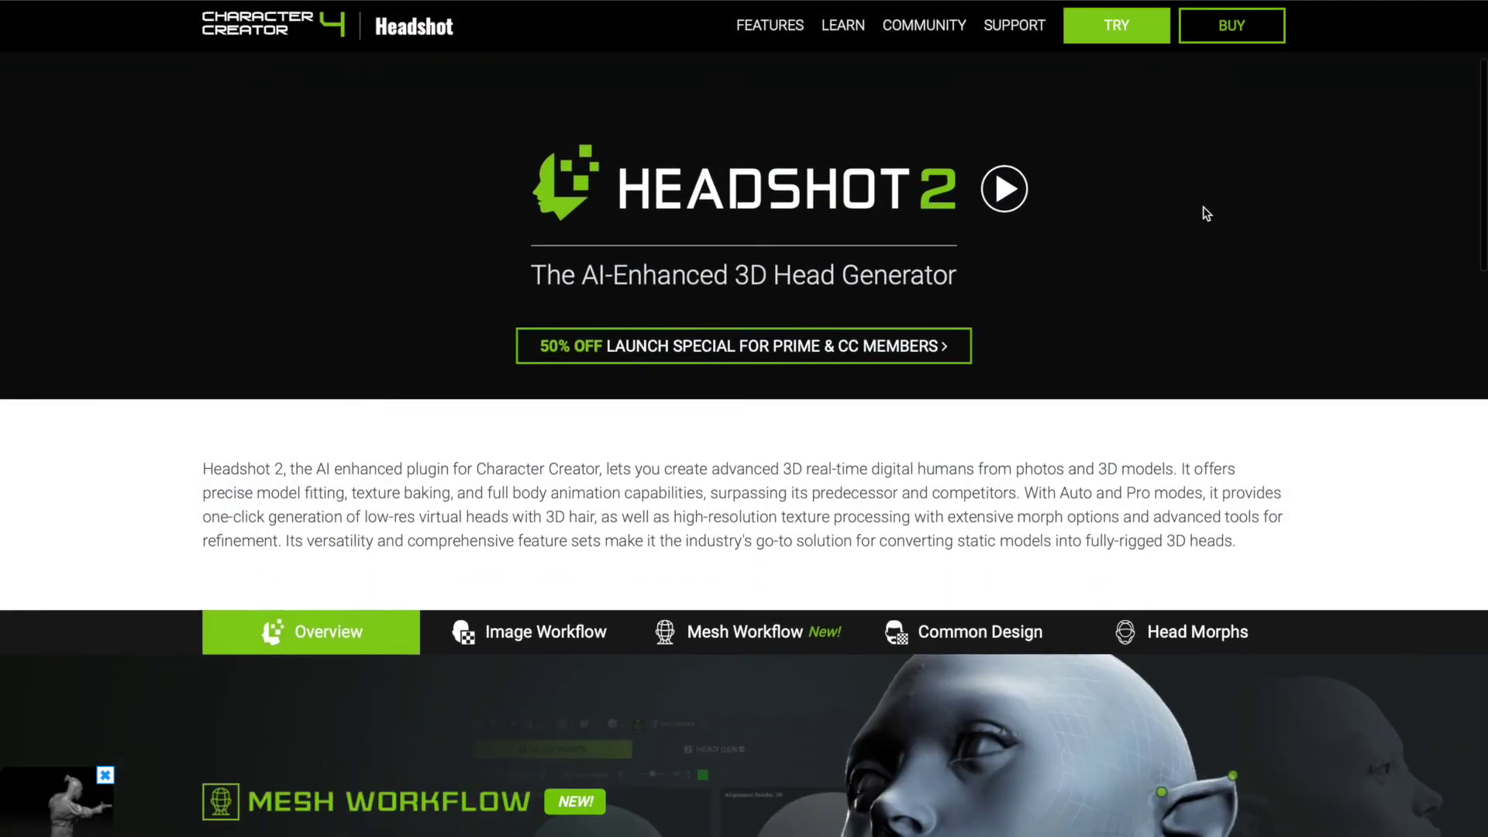
scroll(1204, 206, "down", 5)
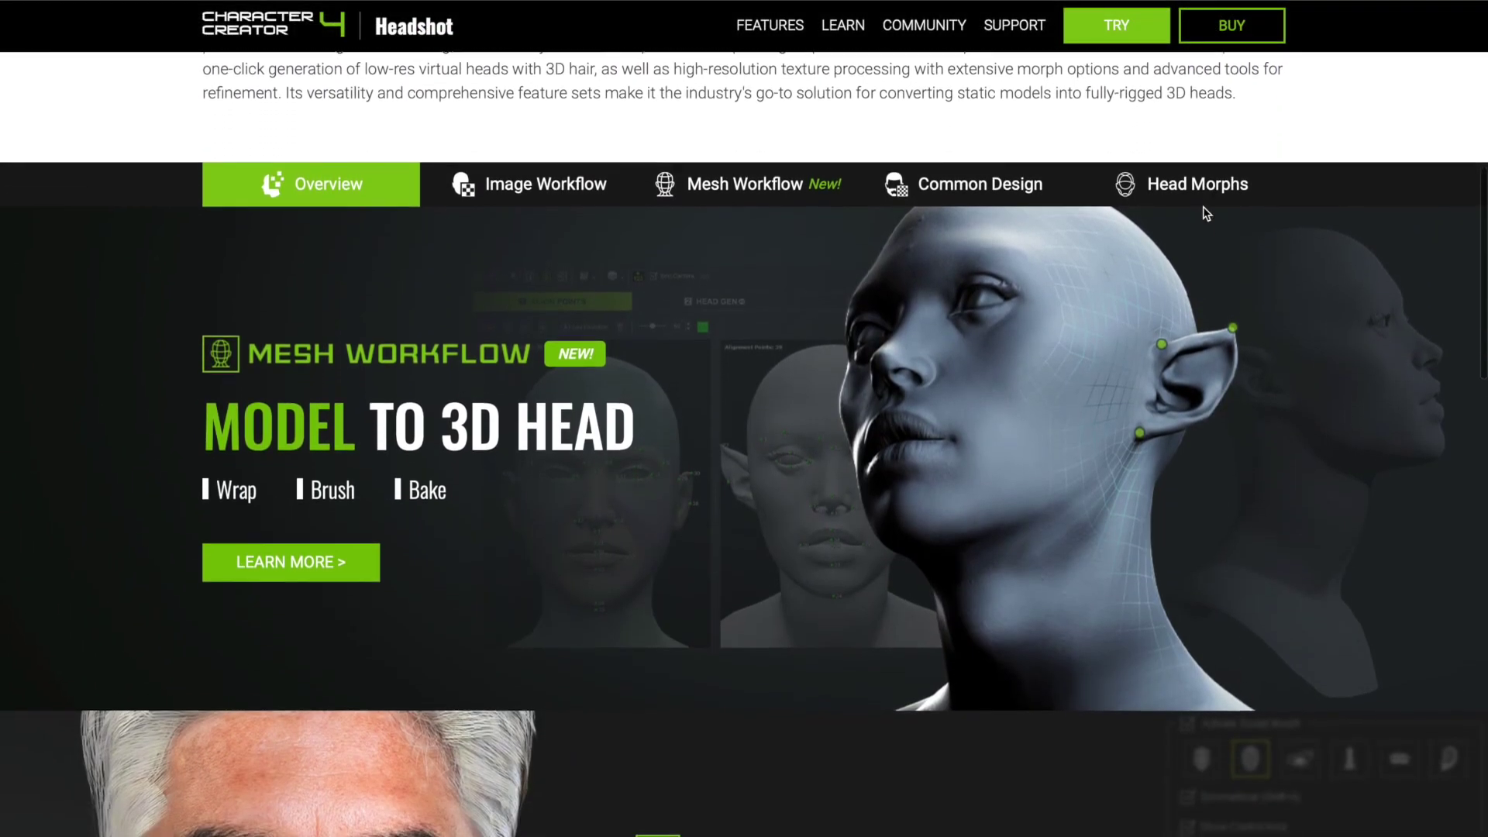
scroll(1204, 206, "down", 5)
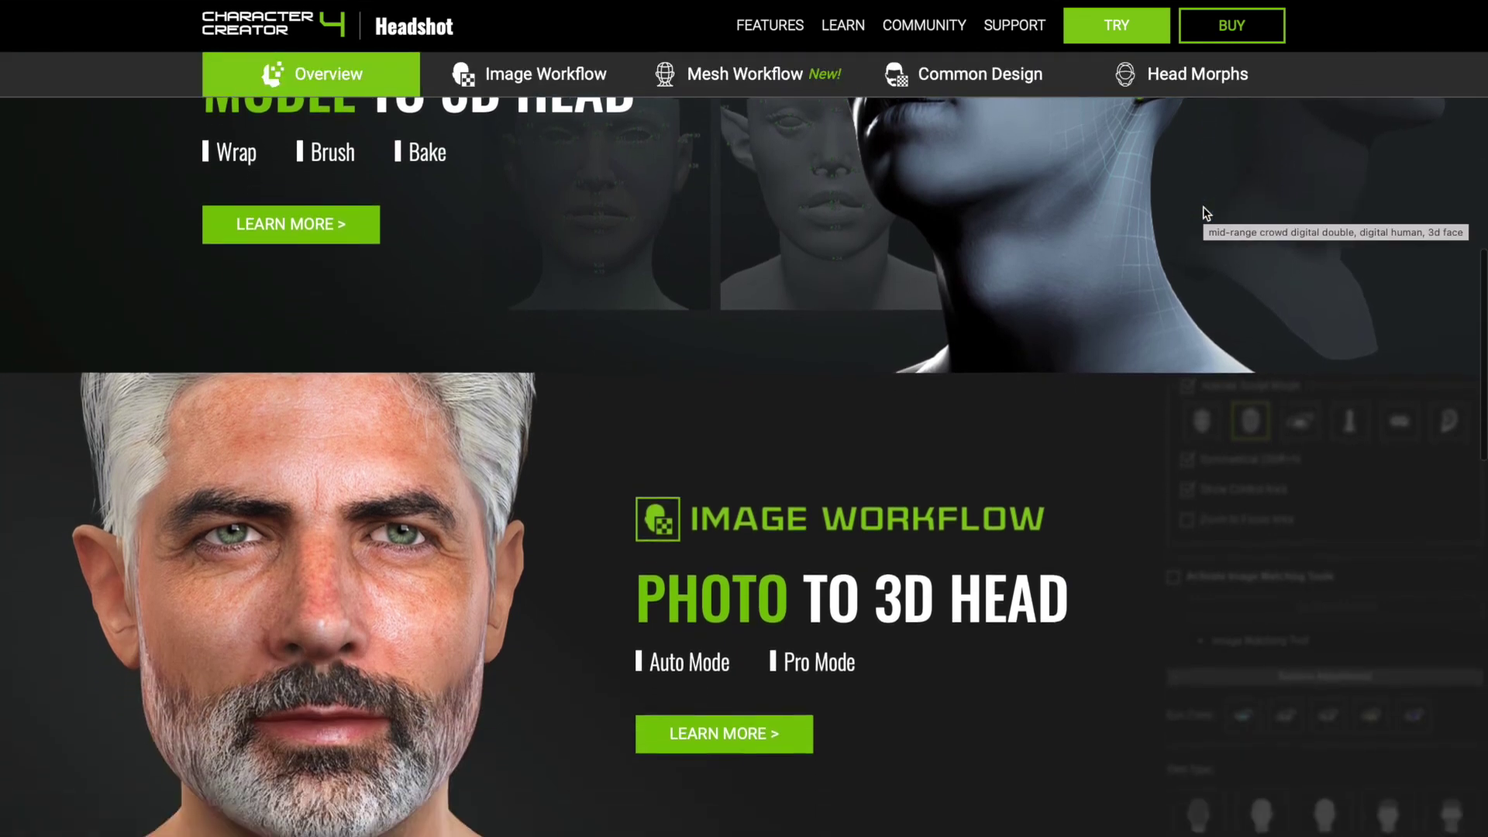
scroll(1203, 206, "down", 5)
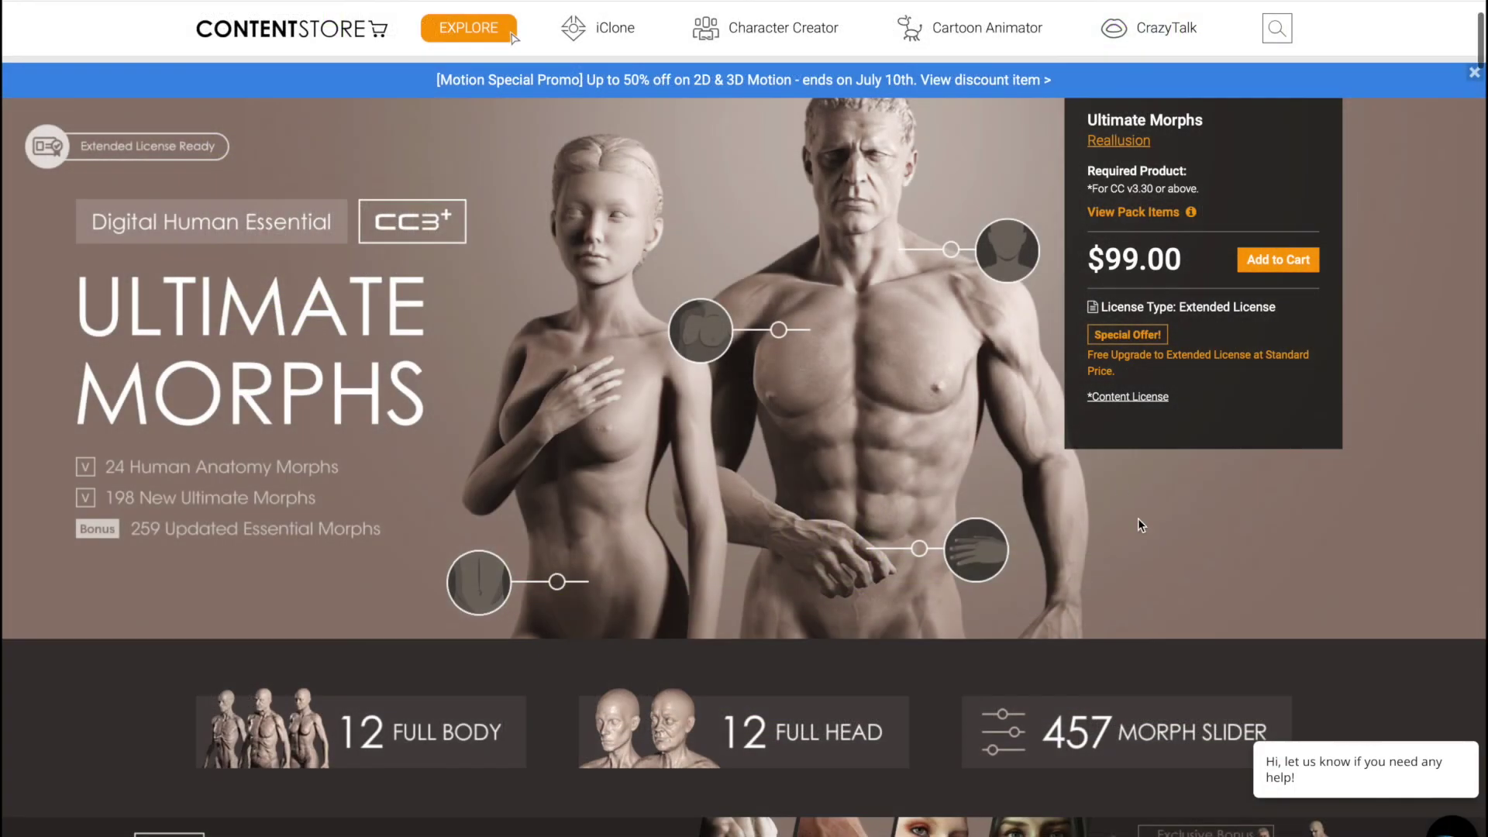
Step: Examine the Ultimate Morphs pack page and the Ultimate Digital Human 4-in-1 Bundle section of the SkinGen Premium page
scroll(1139, 525, "down", 4)
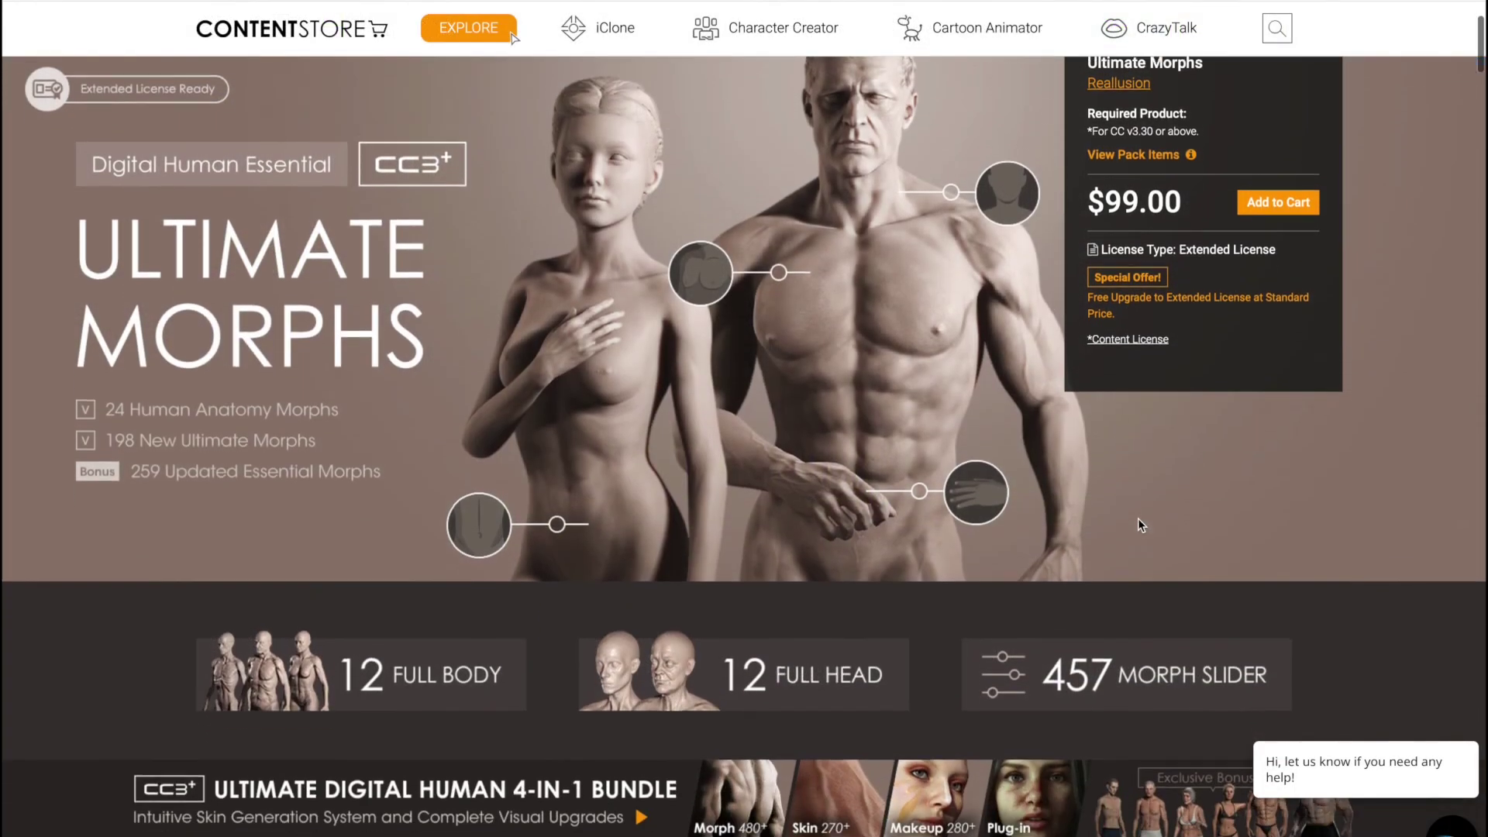
scroll(1140, 526, "down", 5)
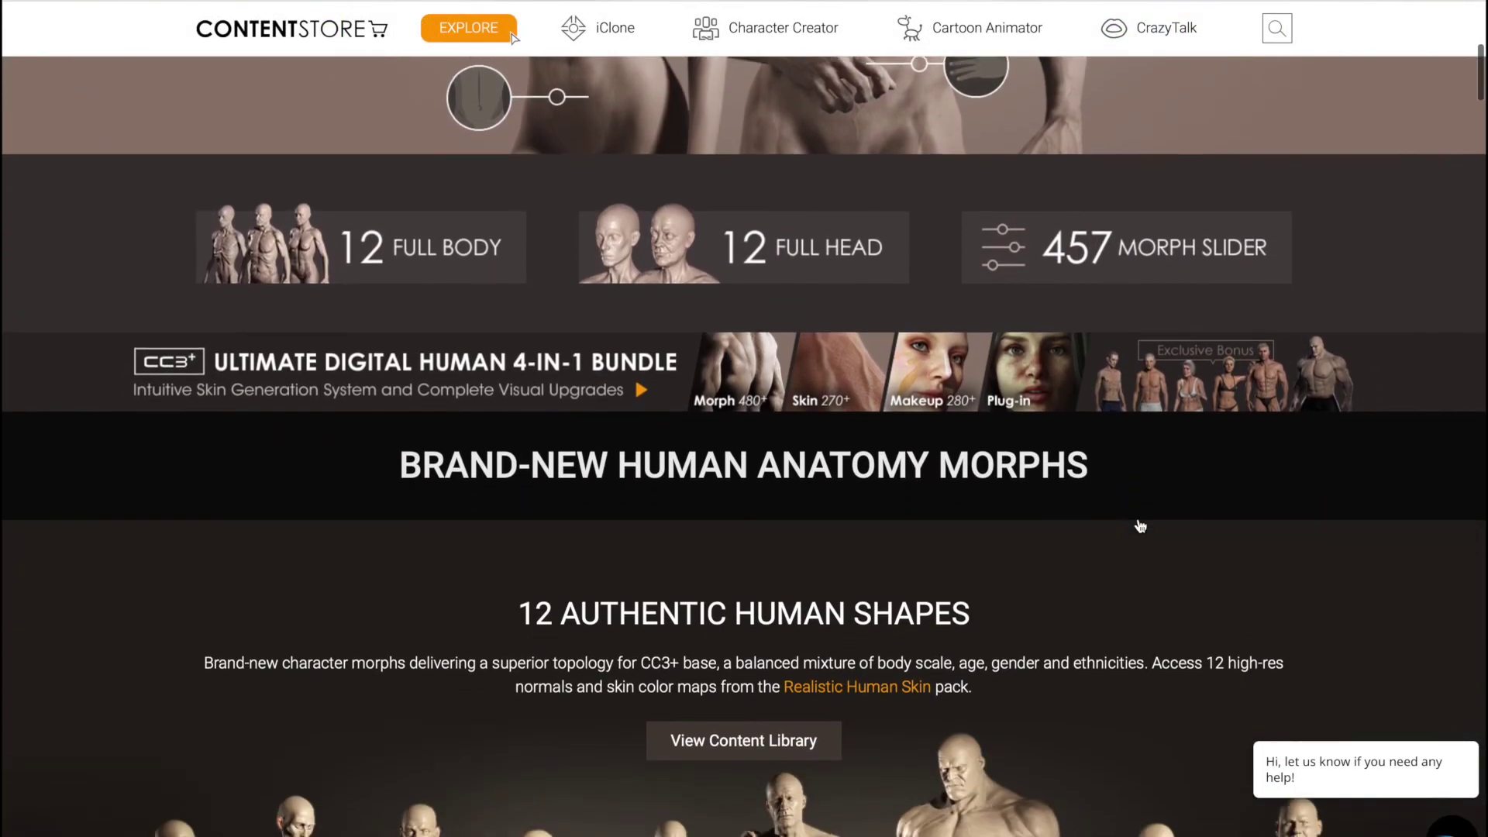
scroll(1138, 522, "down", 8)
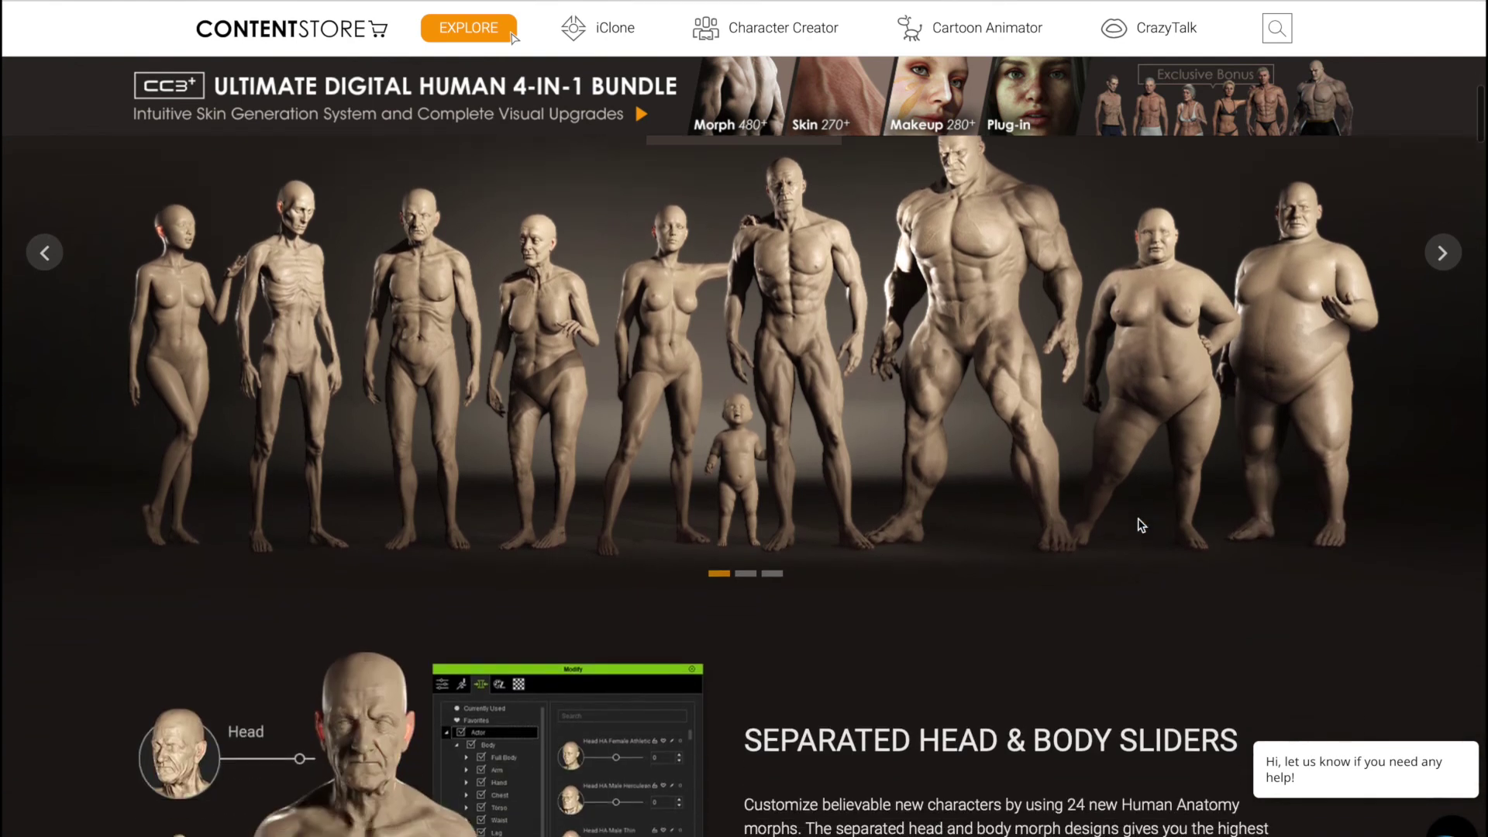
scroll(659, 374, "down", 2)
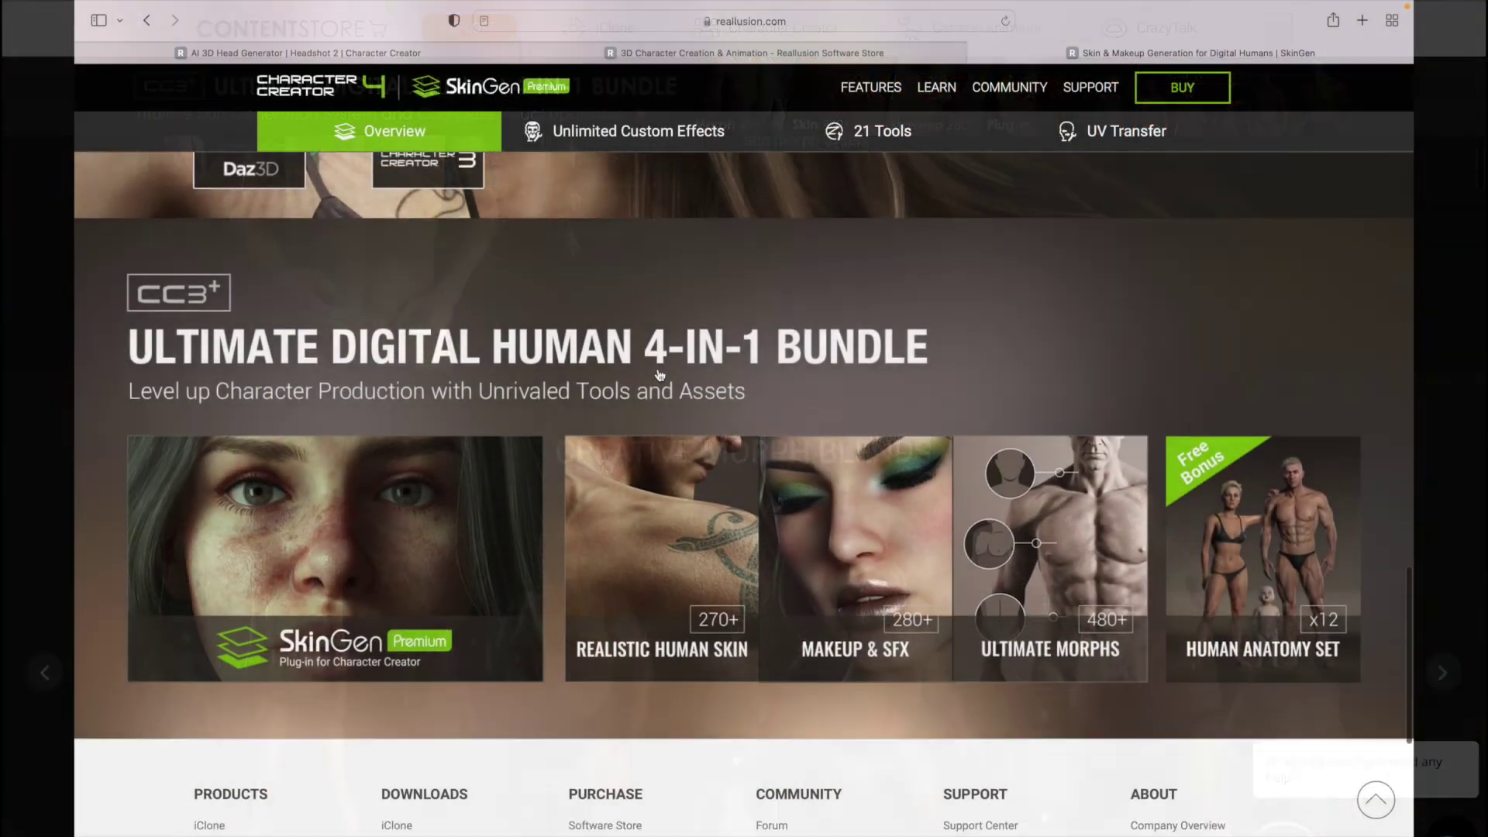
scroll(660, 376, "up", 1)
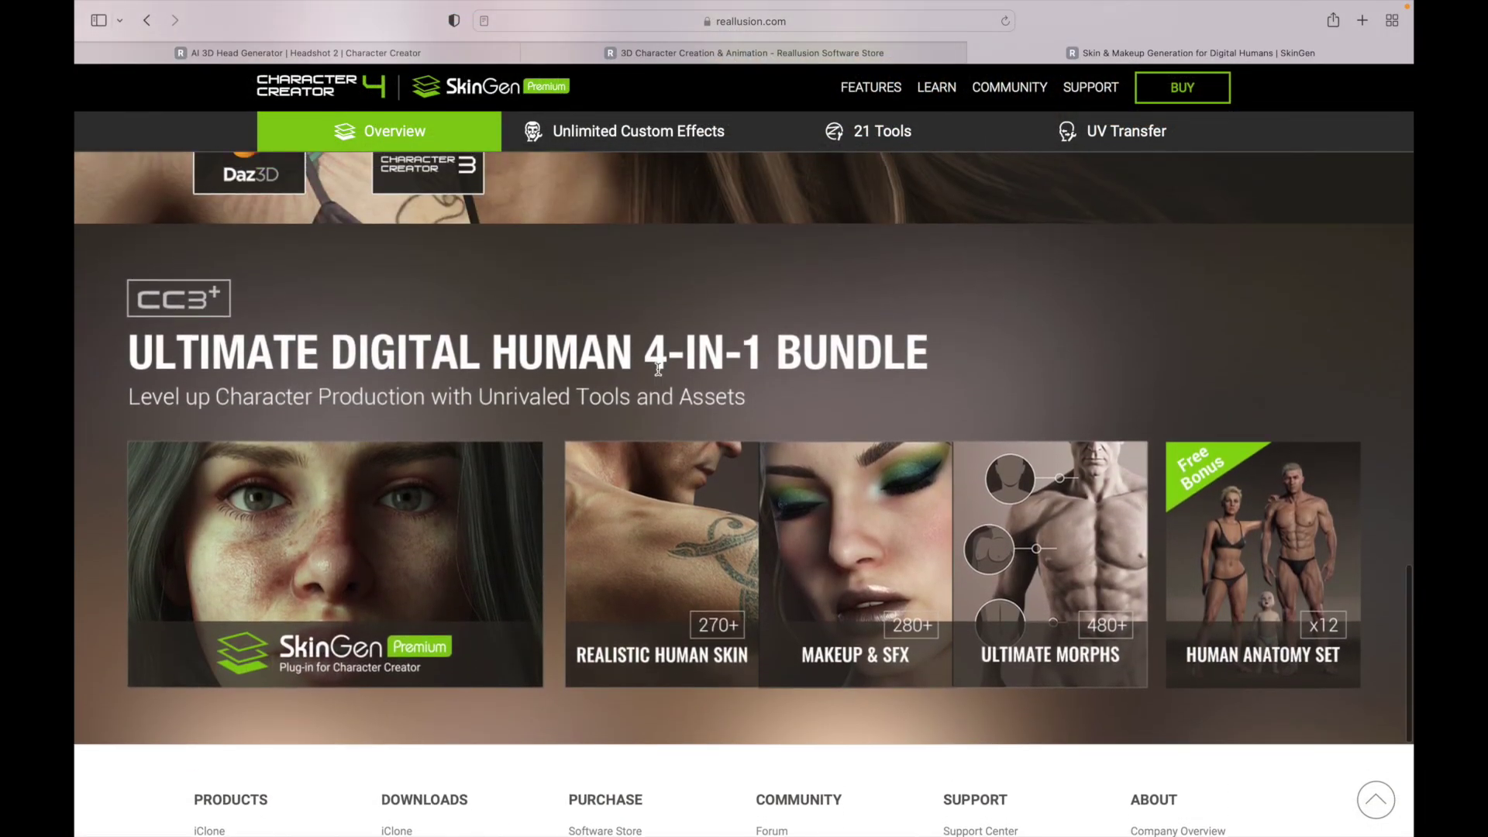
scroll(659, 370, "down", 2)
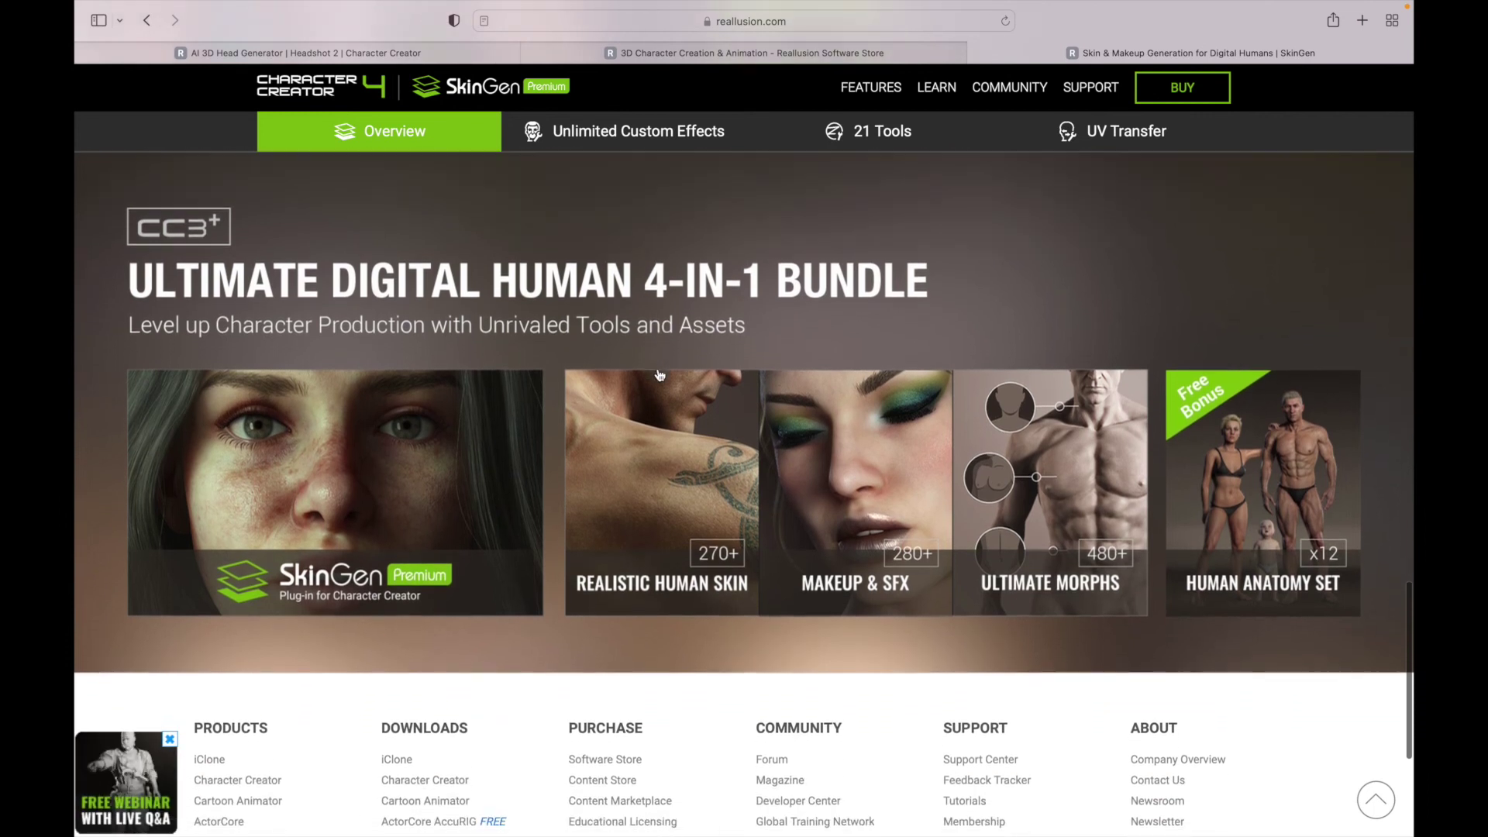
scroll(659, 374, "down", 1)
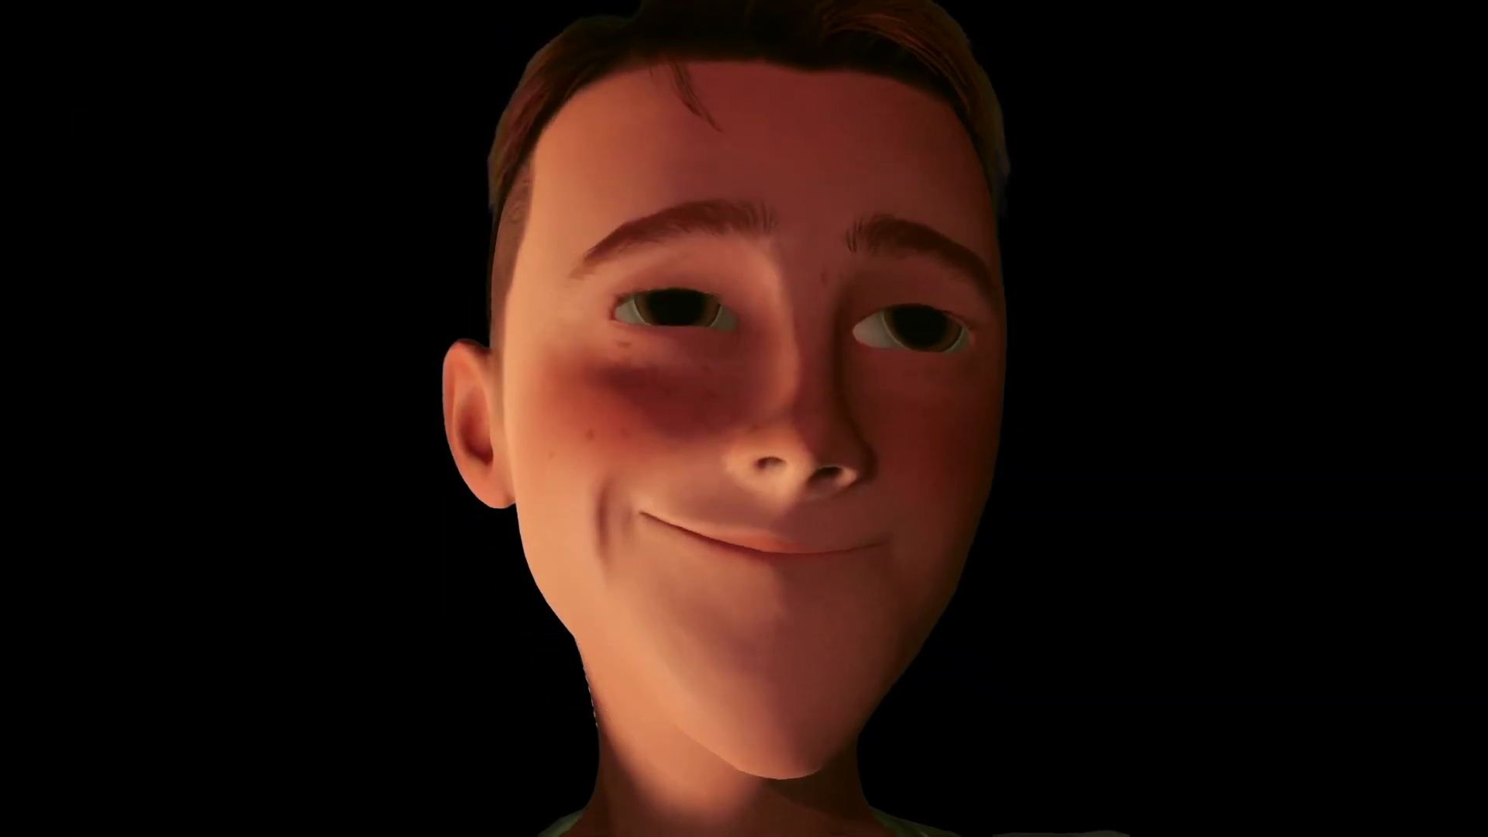